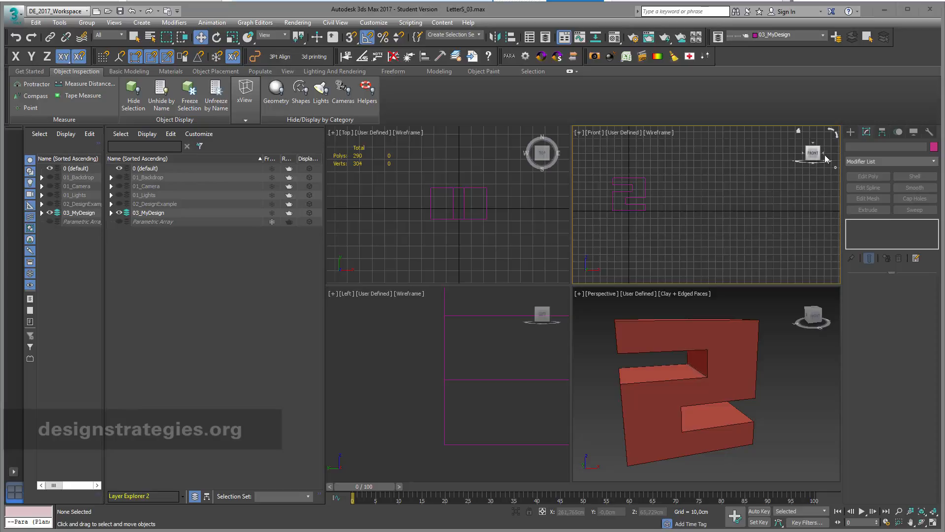
- Create a ground plane about 62 cm wide and 47 cm long under the letter S in the Top view
click(850, 132)
click(909, 233)
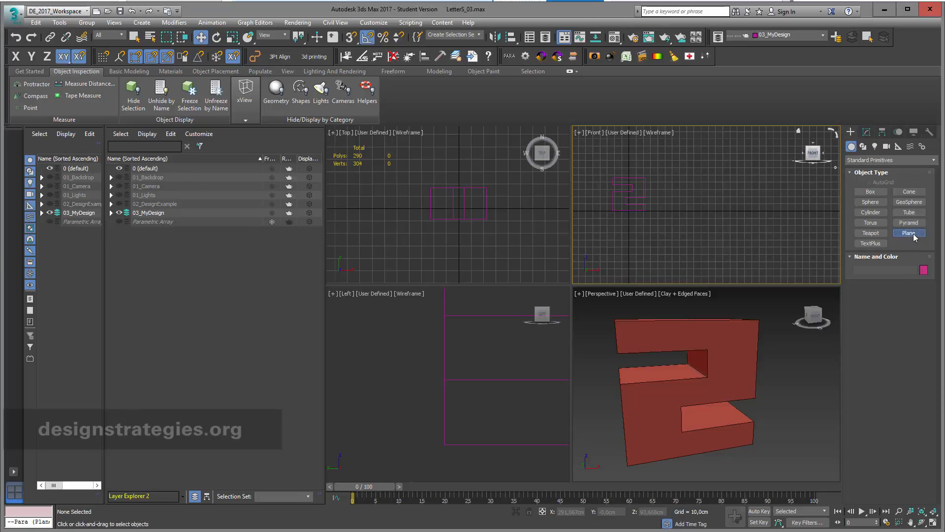
drag(421, 175, 498, 232)
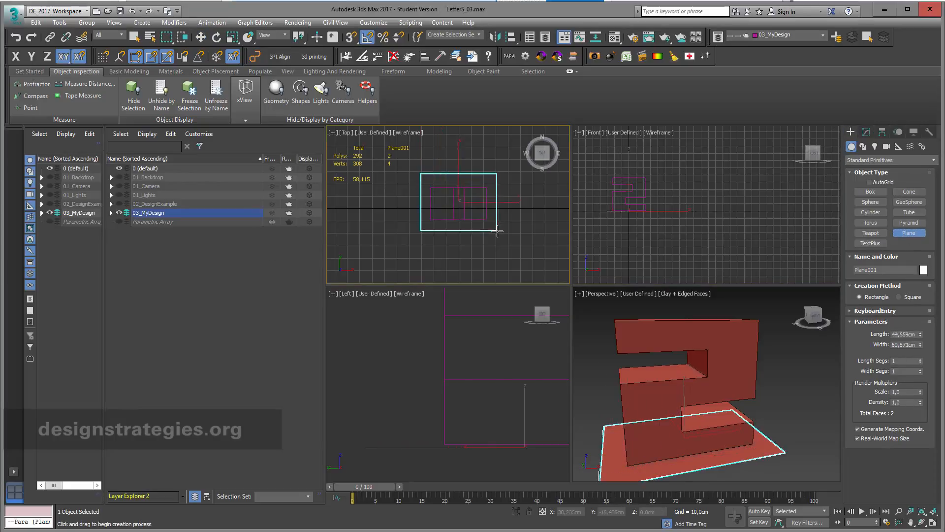
- Create an upright plane about 76 by 78 cm around the letter in the Front view and move it to about Y -22 cm
drag(607, 169, 662, 226)
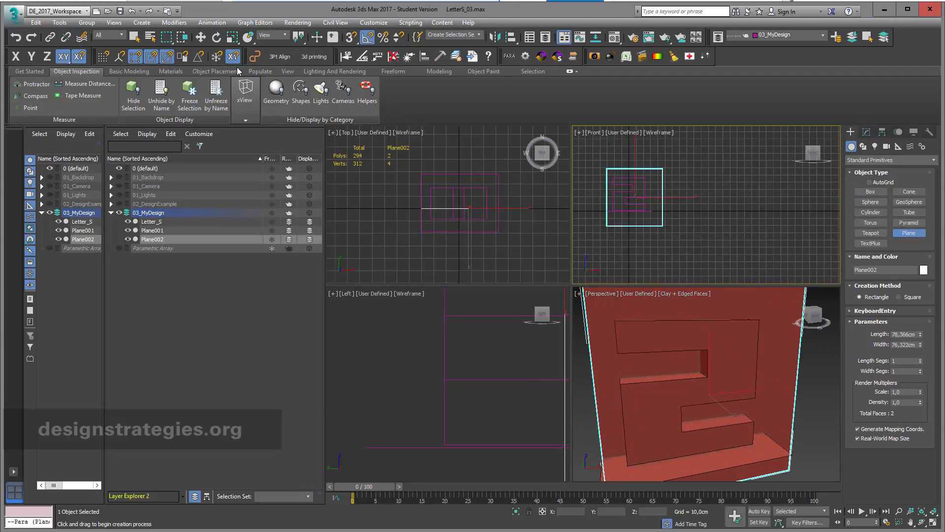
click(201, 38)
right_click(480, 259)
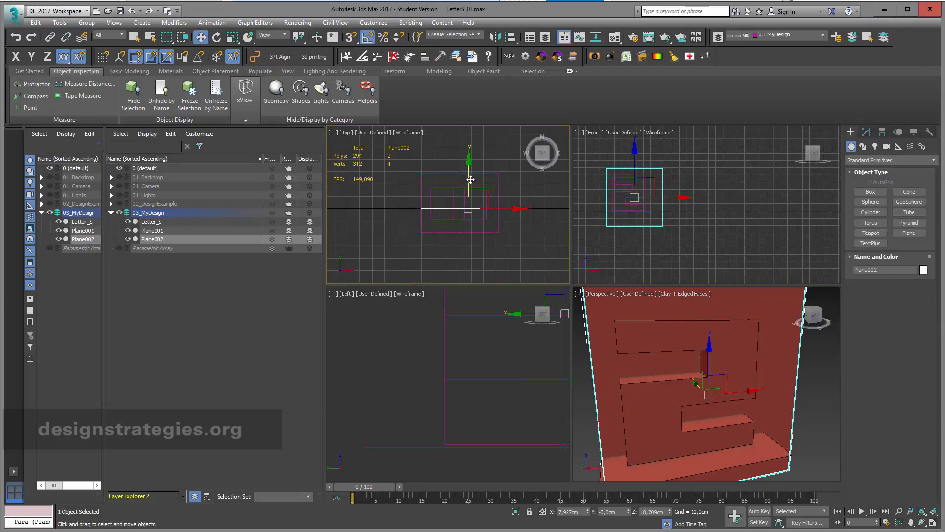
drag(470, 180, 471, 208)
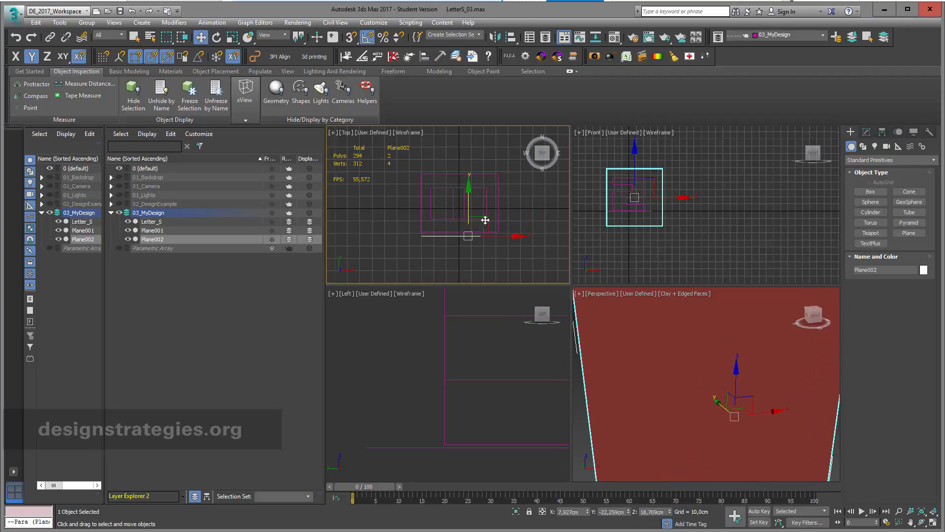
- Create a parametric copy array of 10 from the upright plane and expand the channels of its node
click(510, 56)
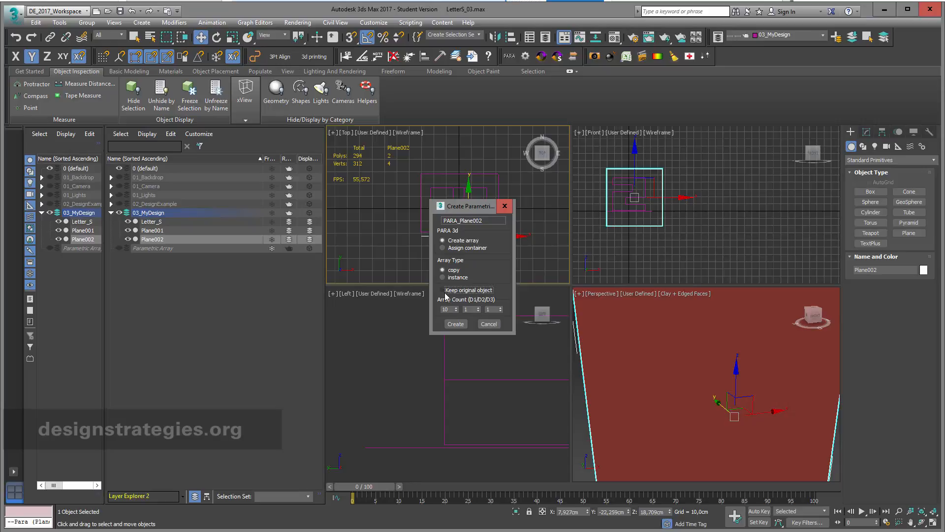
click(456, 326)
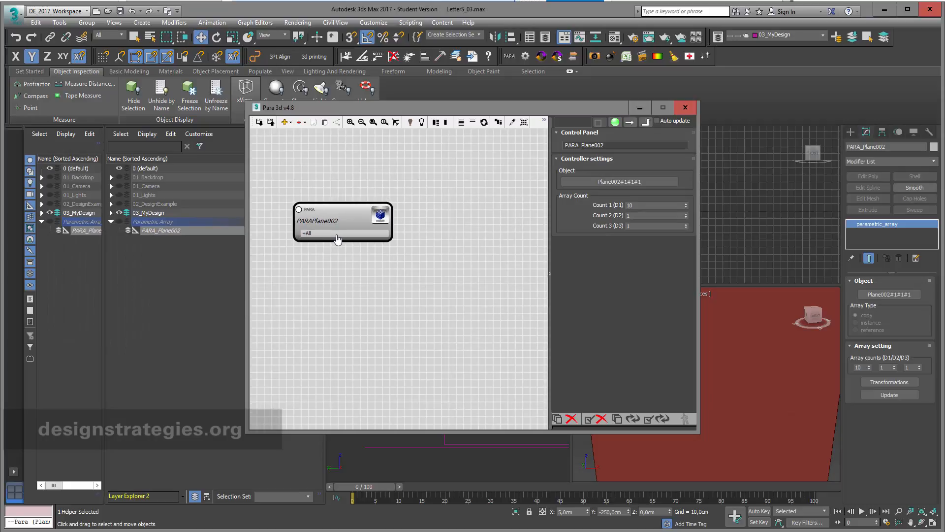
click(335, 235)
scroll(418, 271, up, 3)
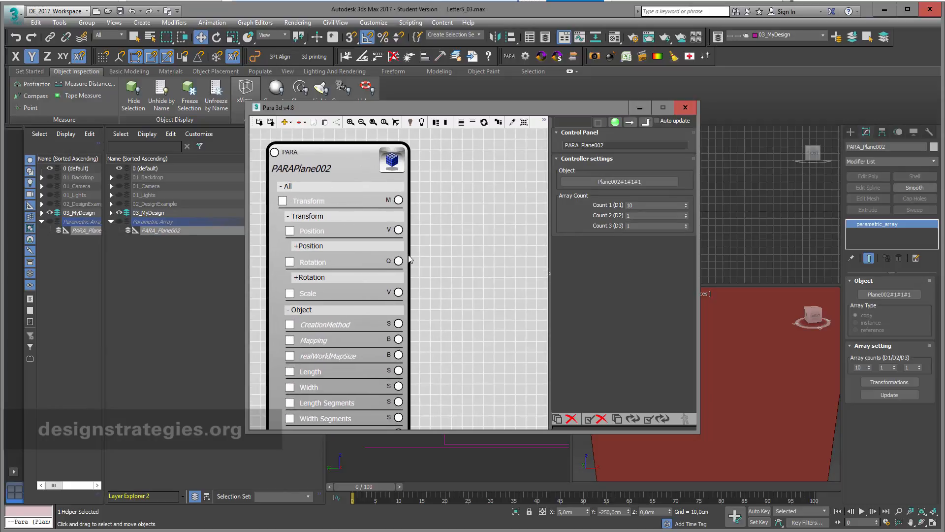
drag(377, 107, 726, 71)
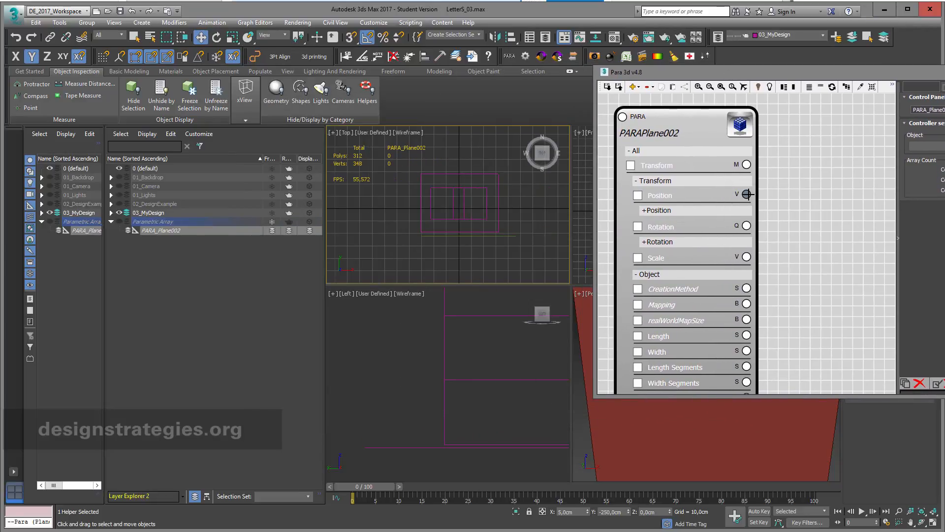
- Expand the array node's Position channels, try out X Position, and enable only Y Position
click(660, 210)
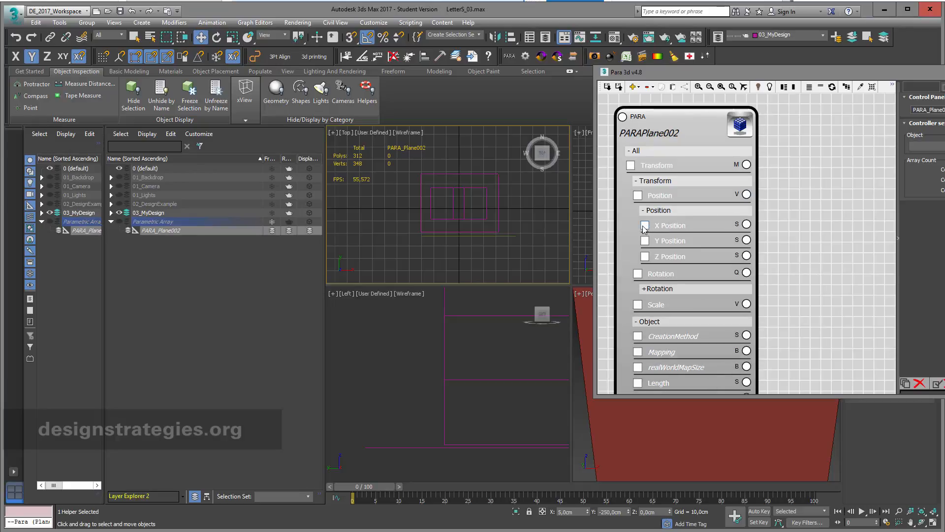
click(644, 225)
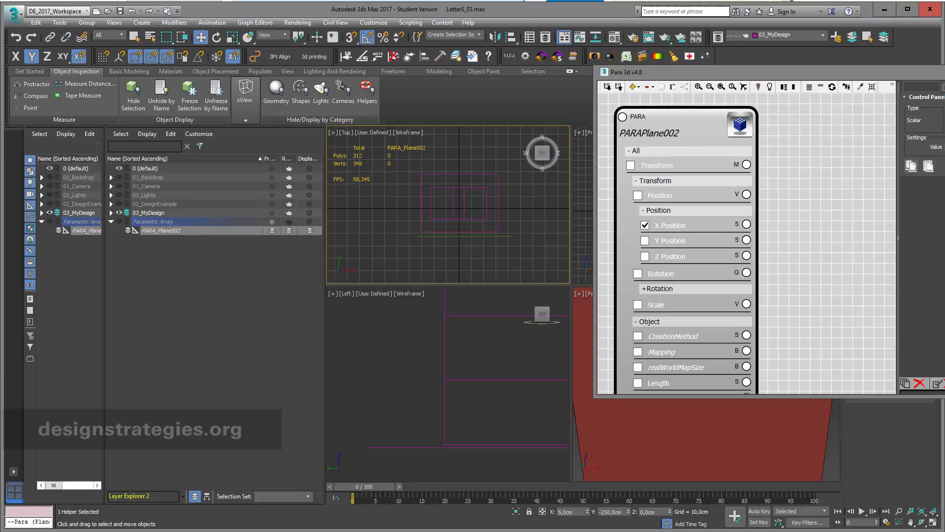
click(644, 226)
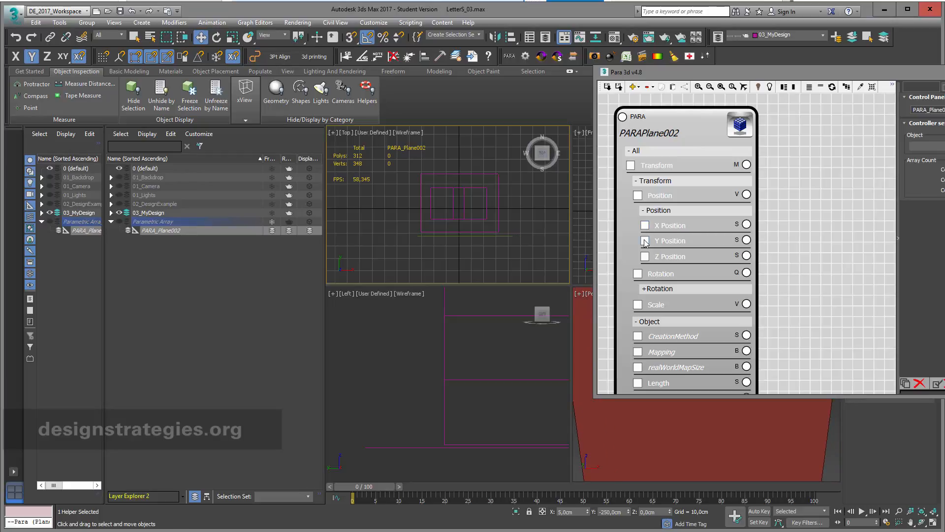
click(644, 241)
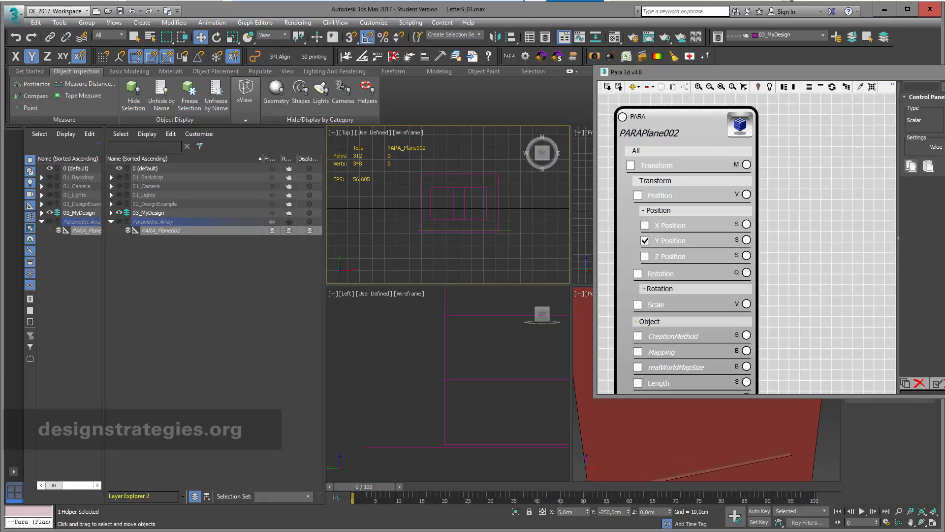
- Set the Y Position value of all array planes to -22.059
drag(819, 73, 689, 232)
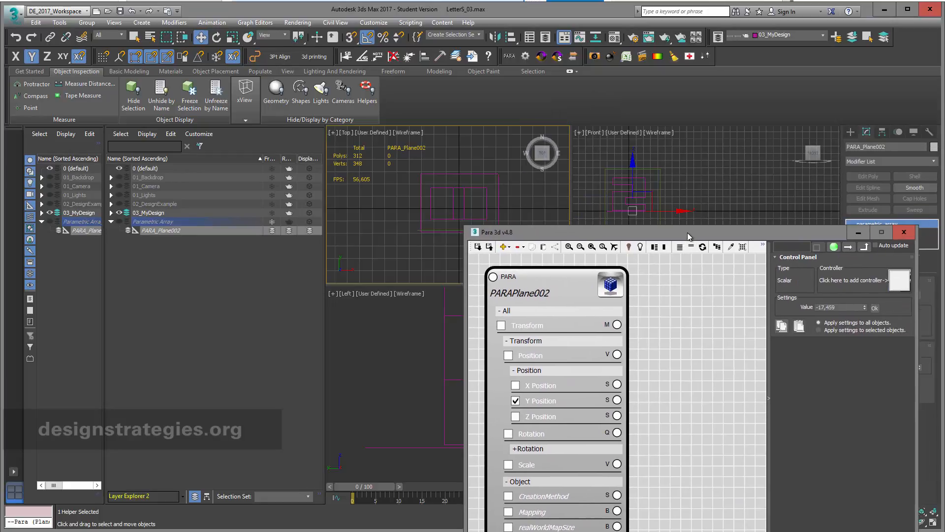
click(646, 159)
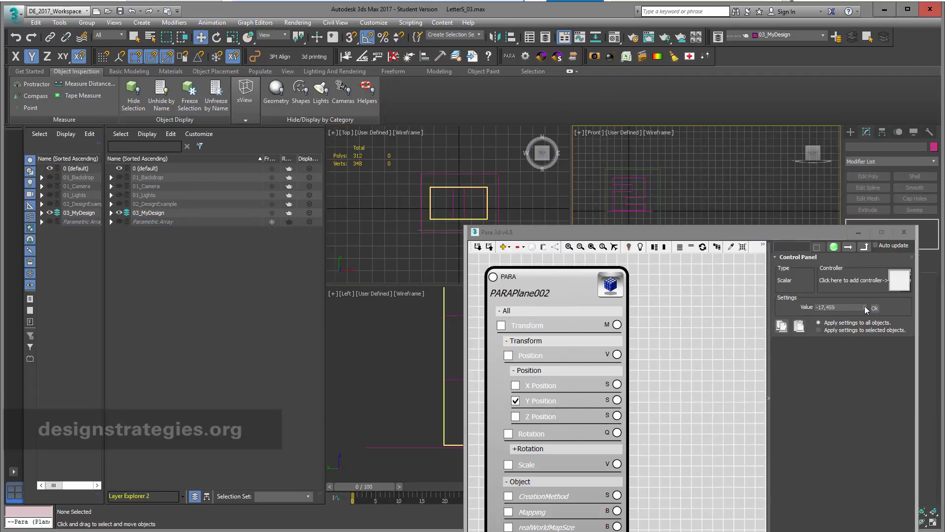
drag(864, 308, 864, 319)
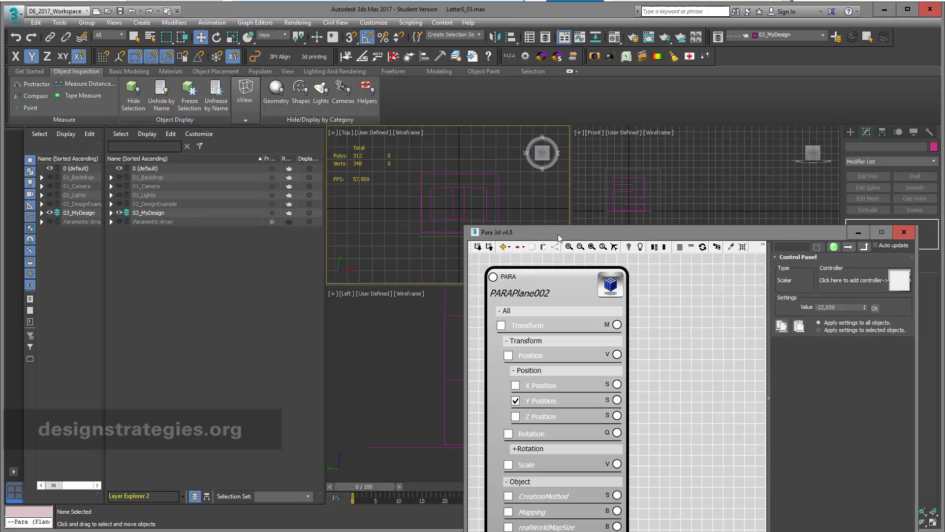
- Connect a Linear Controller from the controller library to the array's Y Position channel
drag(557, 232, 565, 118)
drag(624, 284, 688, 301)
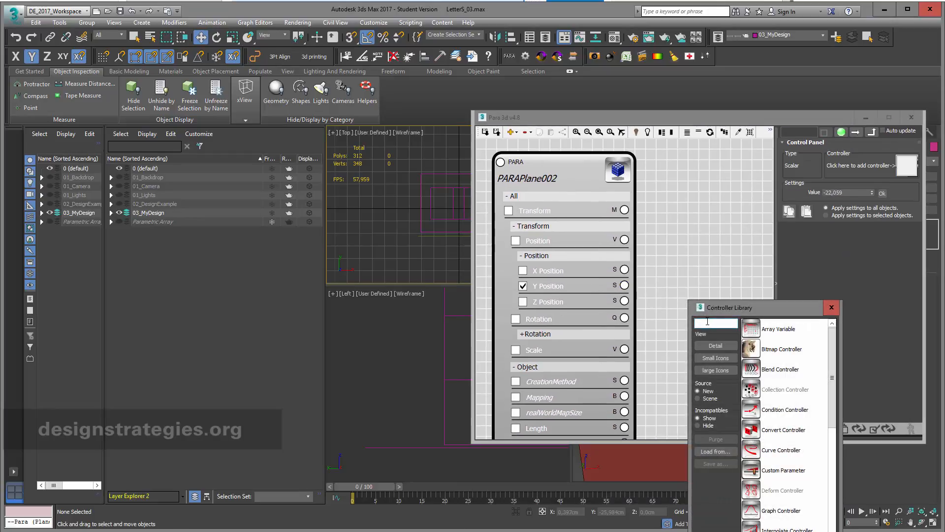
text(lin)
double_click(750, 329)
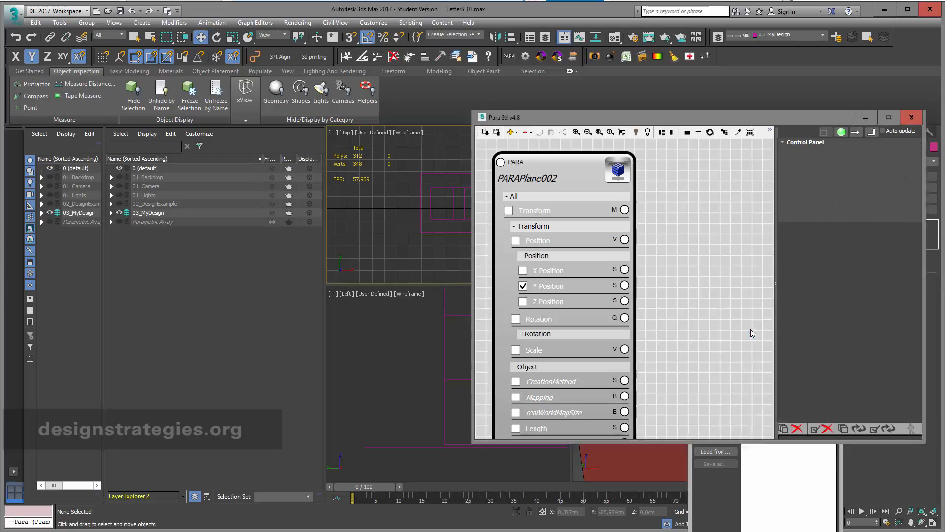
- Select corner 001 of the linear controller, move its plane to about Y 23 cm behind the letter, and update the array
drag(692, 119, 732, 285)
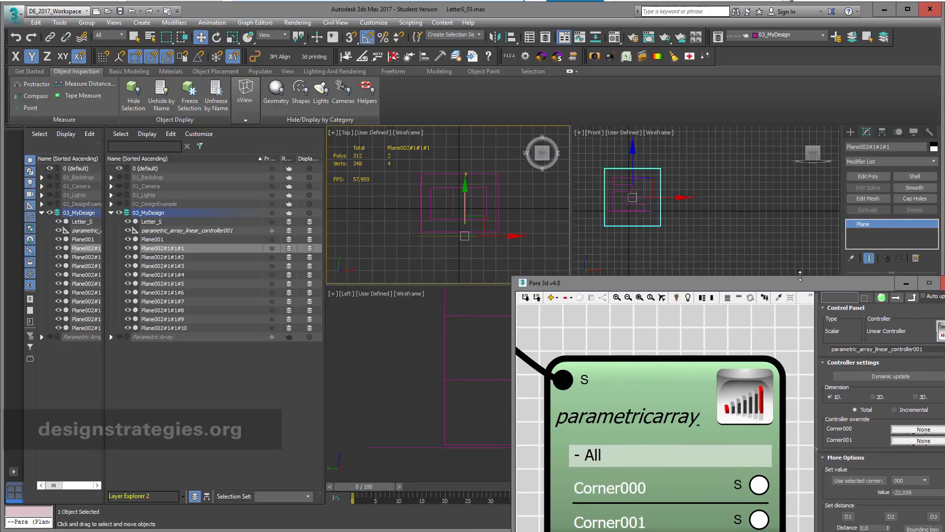
drag(802, 287, 817, 194)
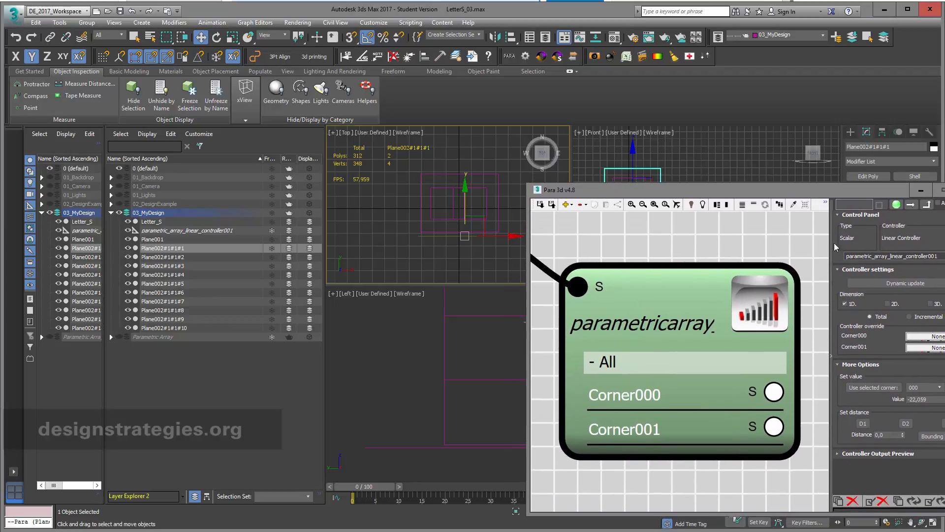
click(939, 388)
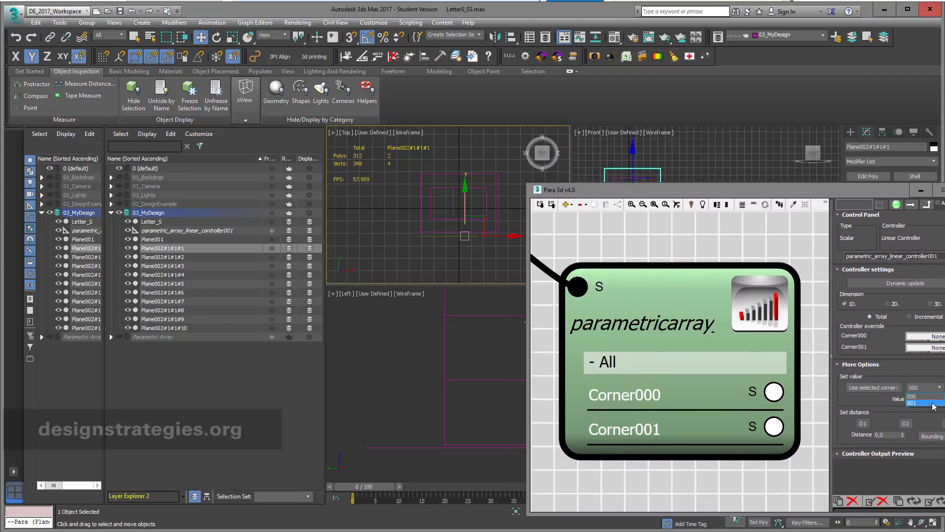
click(933, 402)
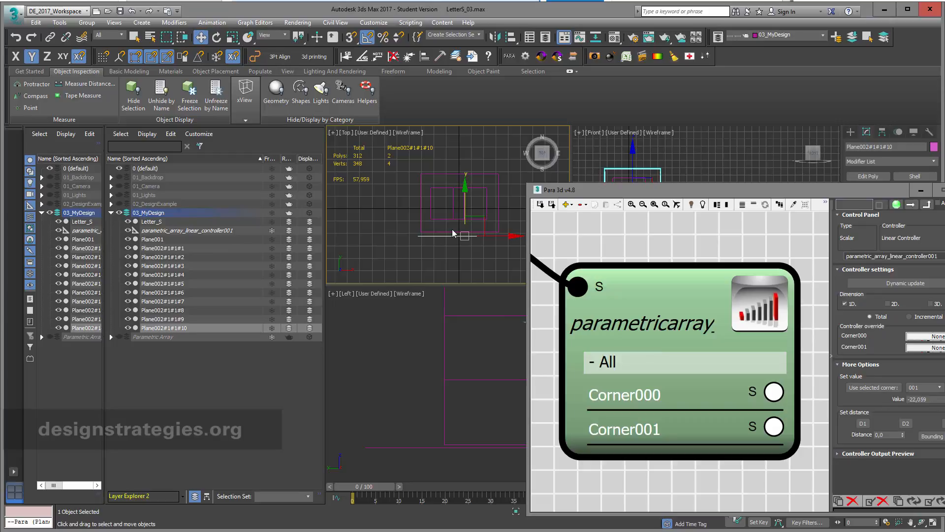
drag(465, 205, 465, 180)
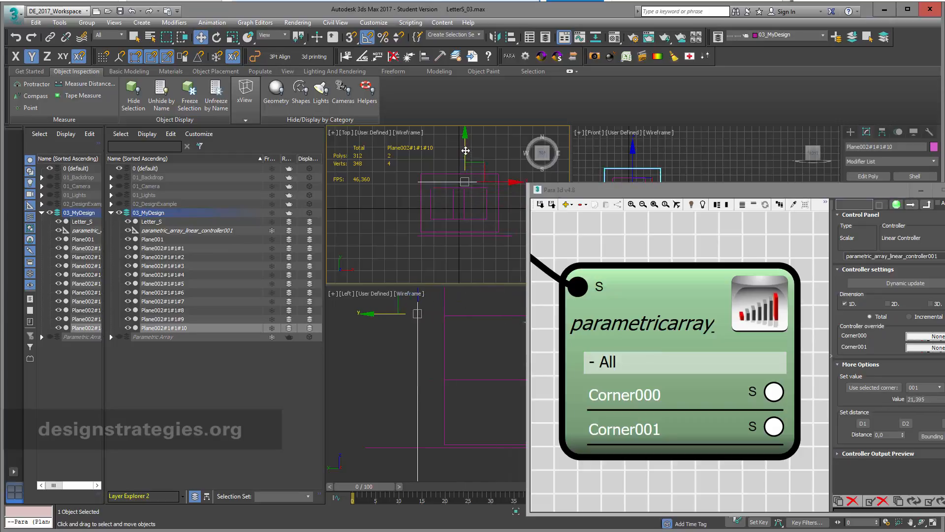
click(914, 502)
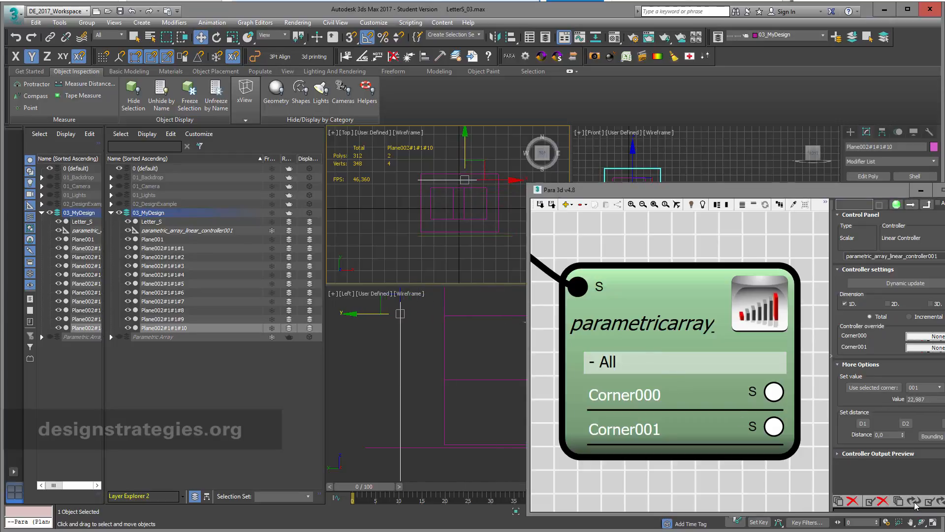
- Delete the PARAPlane002 array node without keeping its member planes in the scene
mouse_move(794, 192)
mouse_down()
mouse_move(726, 285)
mouse_move(788, 186)
mouse_move(778, 196)
mouse_up()
scroll(448, 191, up, 5)
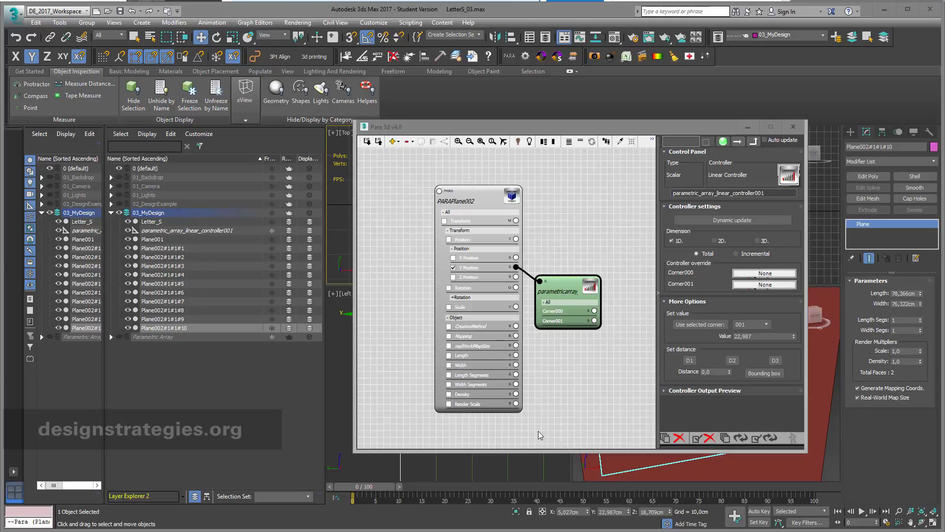
click(489, 193)
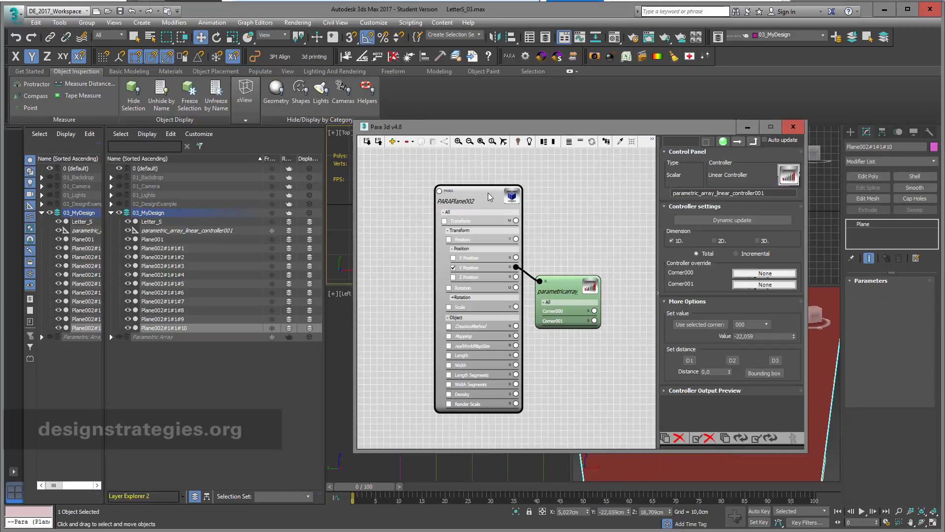
right_click(489, 193)
click(521, 243)
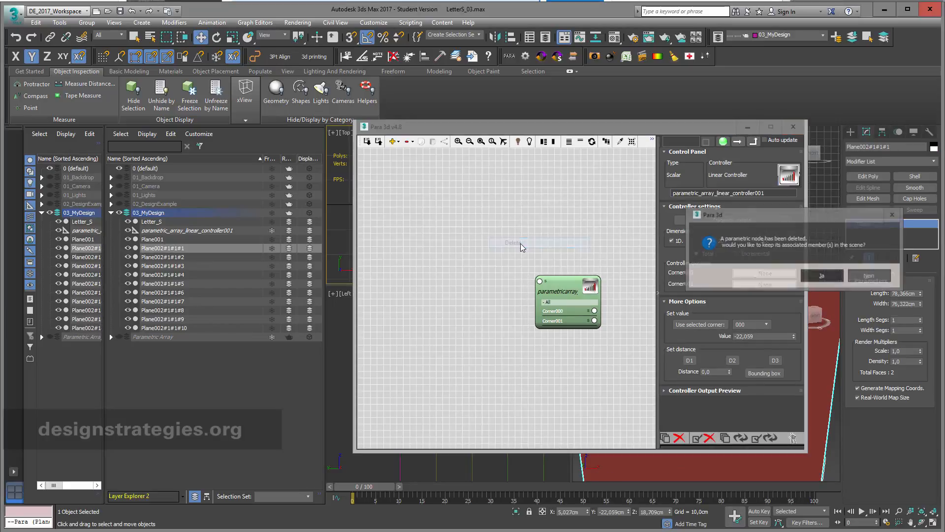
click(869, 276)
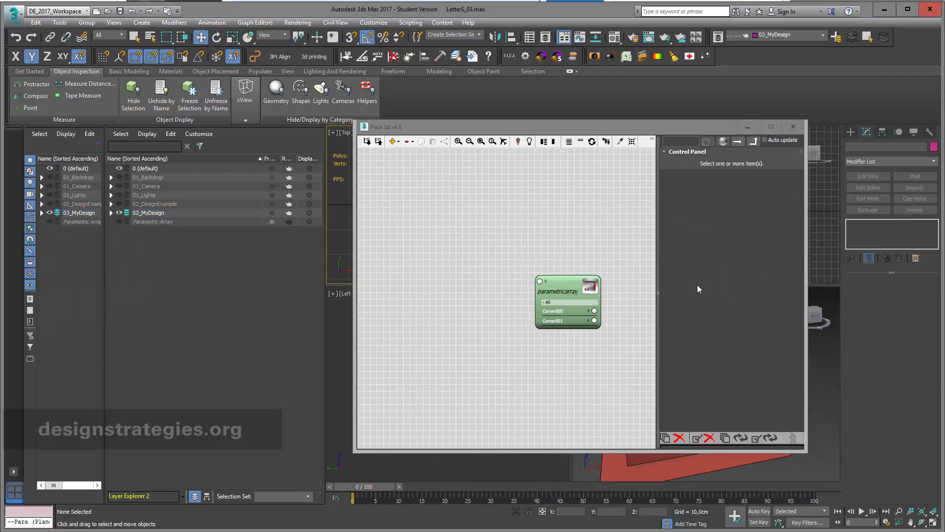
- Delete the remaining linear controller node from the parametric graph
click(579, 287)
right_click(579, 287)
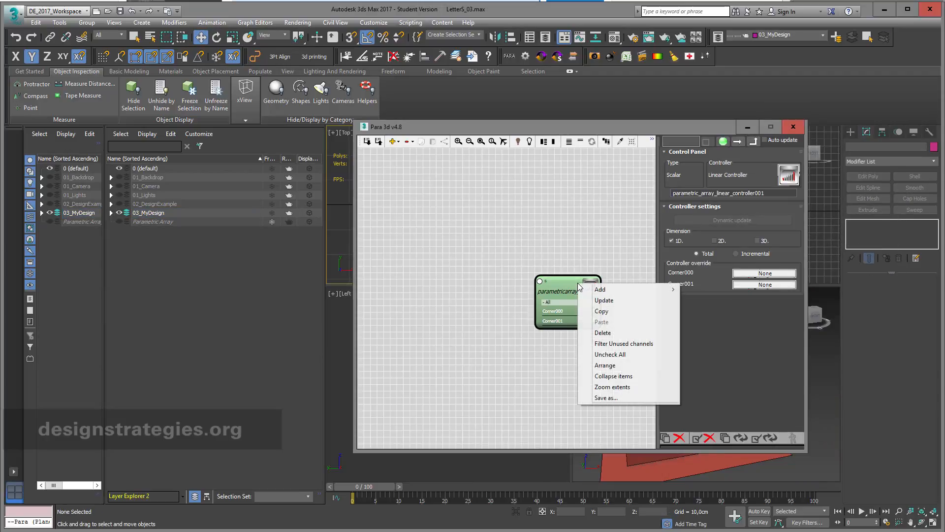
click(612, 332)
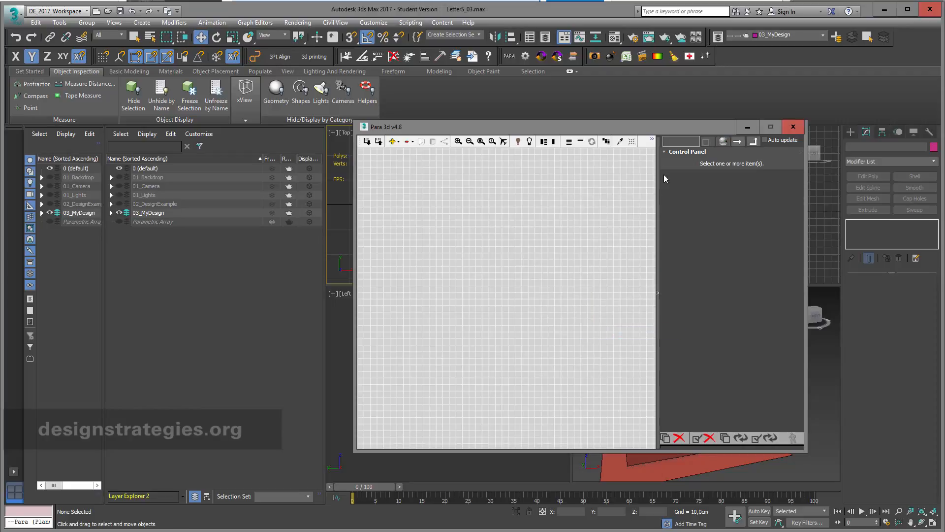
- Close the Para 3d editor and delete the ground plane under the letter
click(793, 127)
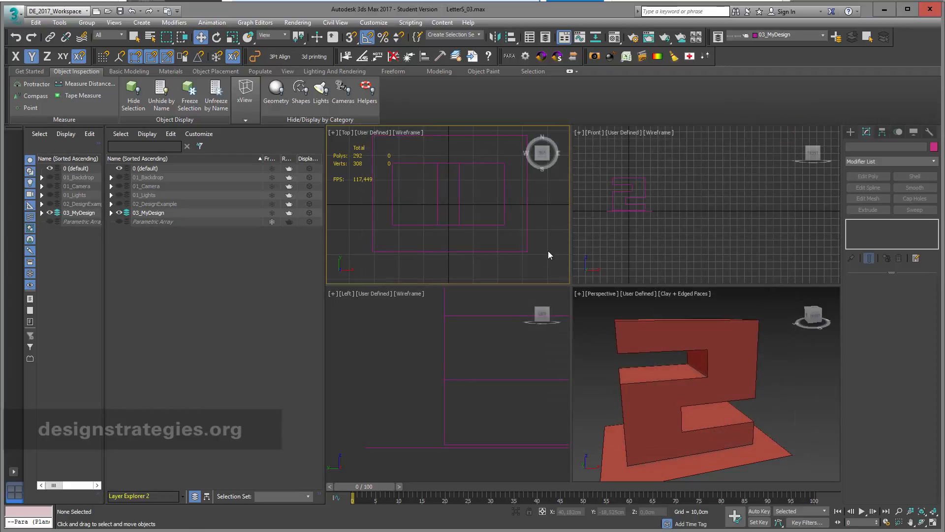
click(447, 252)
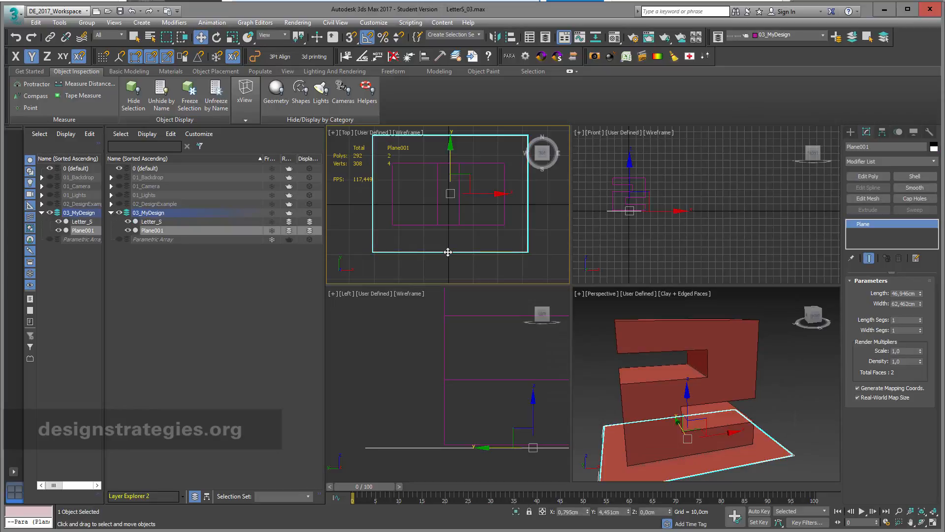
key(Delete)
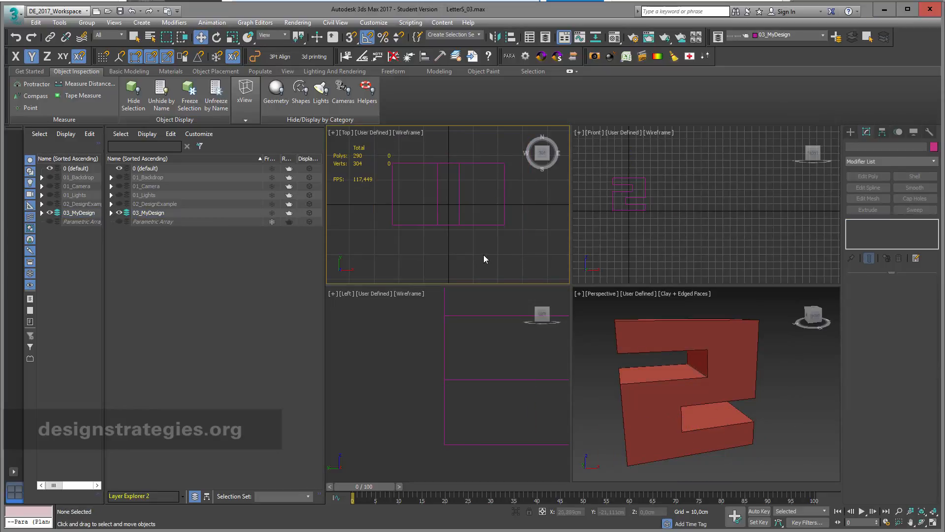
- Enlarge the Top viewport relative to the other three viewports
scroll(445, 200, down, 2)
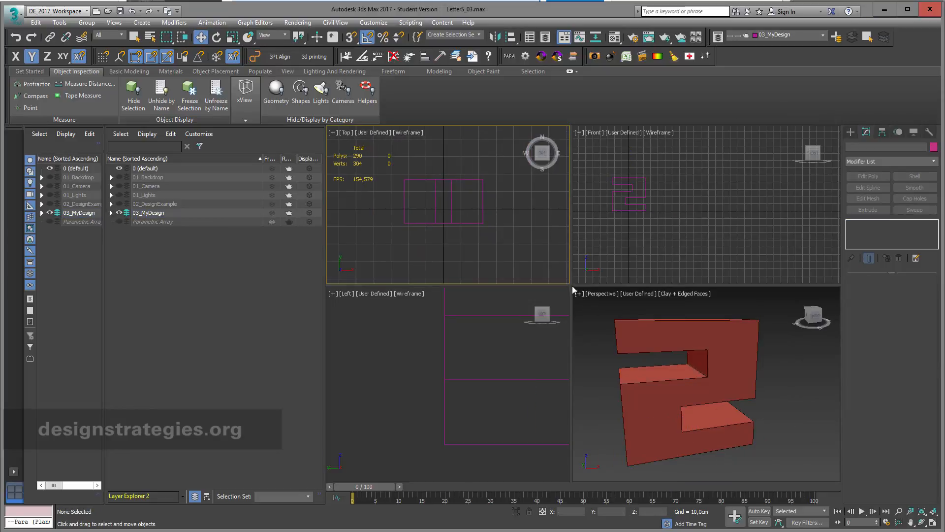
drag(570, 282, 646, 332)
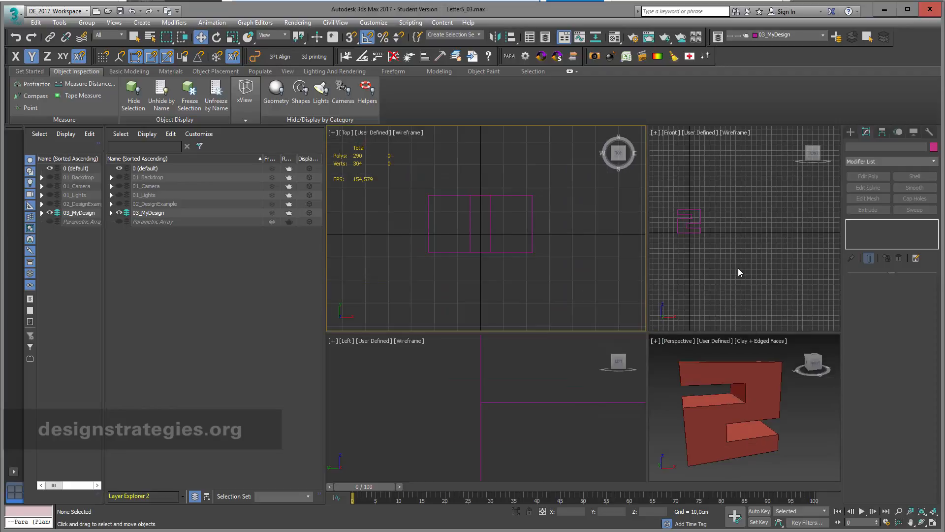
- Create a plane over the letter in the Top viewport and set its length and width to 30 cm
click(850, 131)
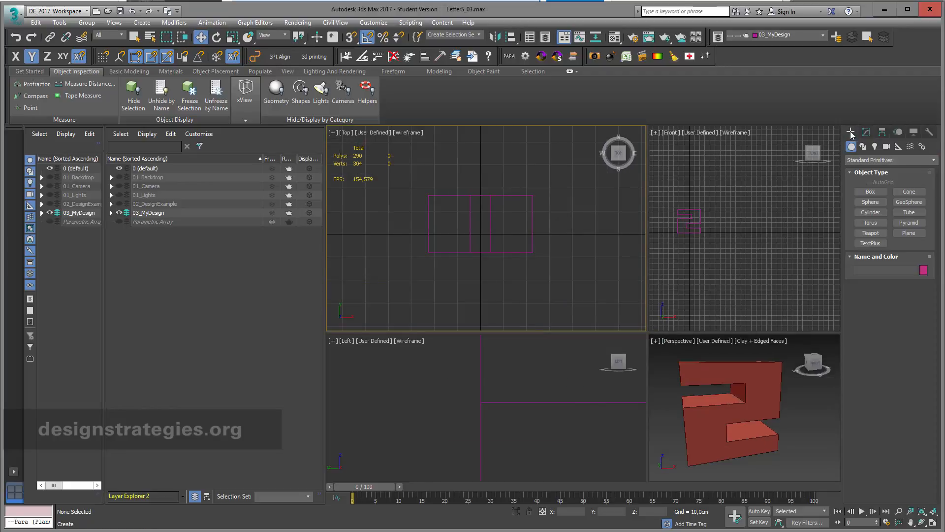
click(909, 233)
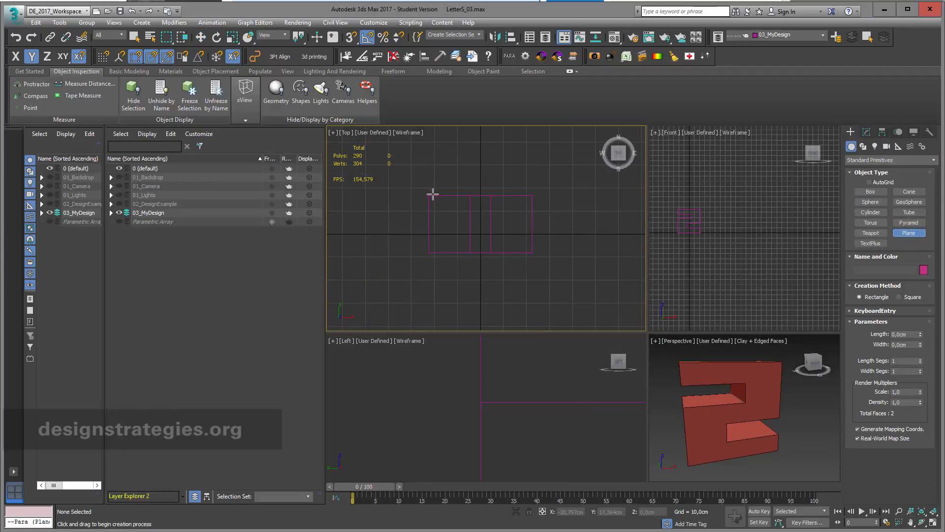
drag(421, 173, 488, 237)
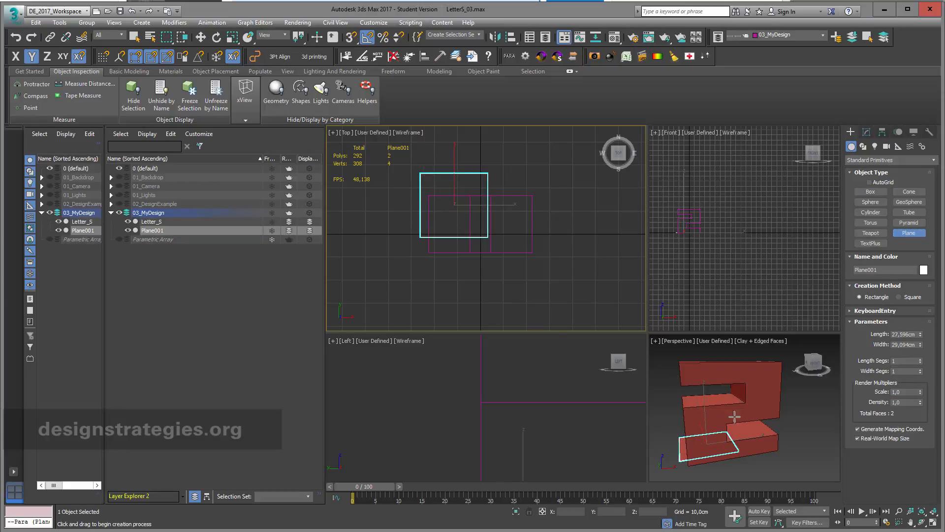
double_click(908, 334)
text(30)
key(Return)
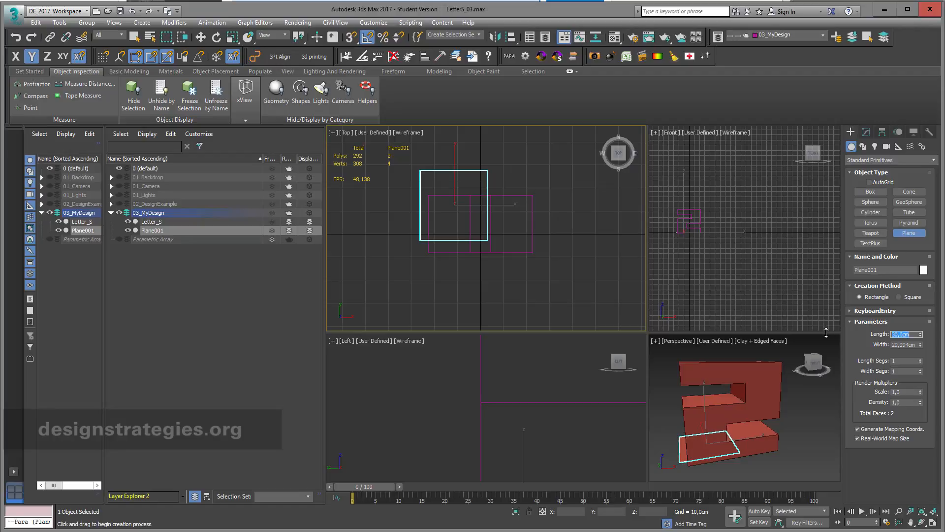
double_click(908, 345)
text(30)
key(Return)
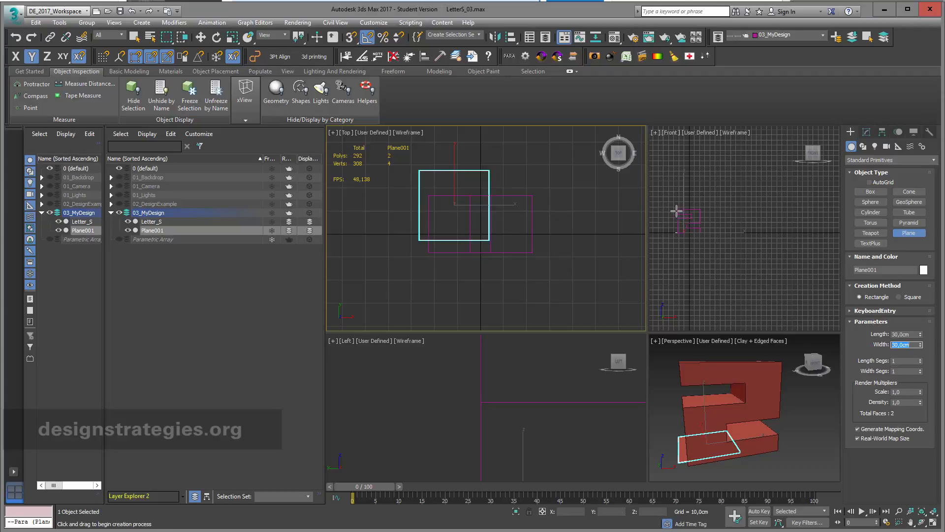
- Create a second plane over the letter in the Front viewport and set its length and width to 30 cm
drag(677, 207, 705, 235)
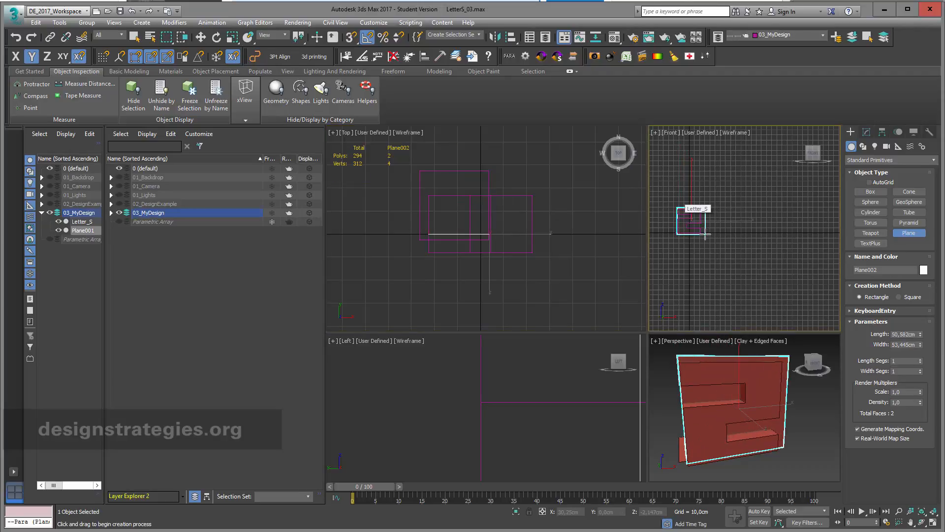
double_click(908, 334)
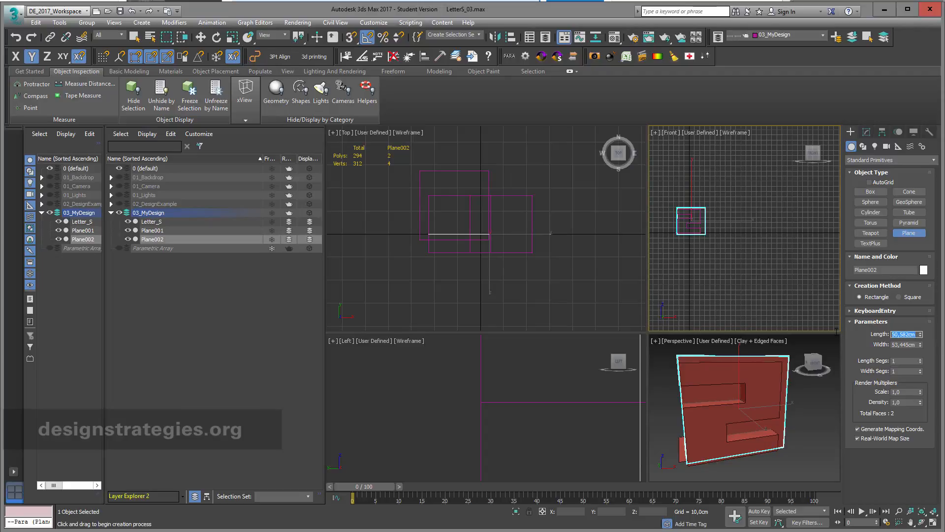
text(30)
key(Return)
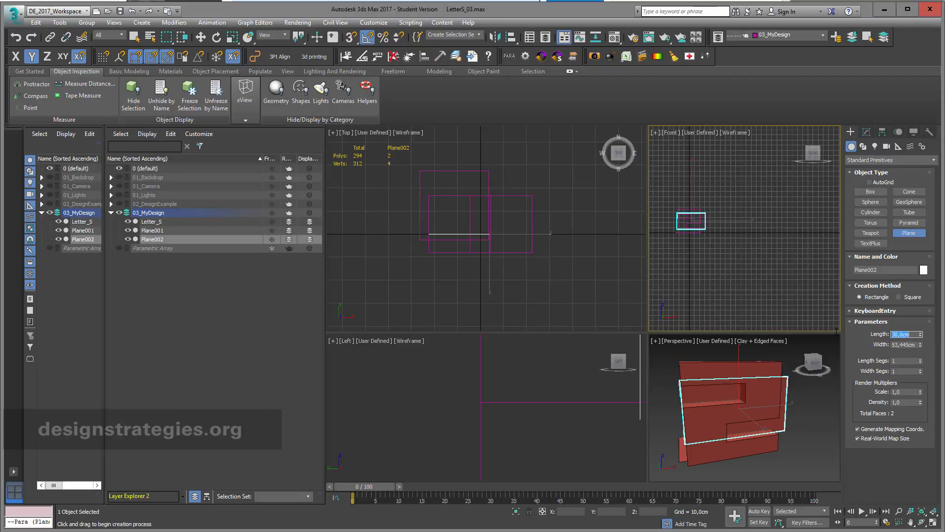
double_click(914, 345)
text(30)
key(Return)
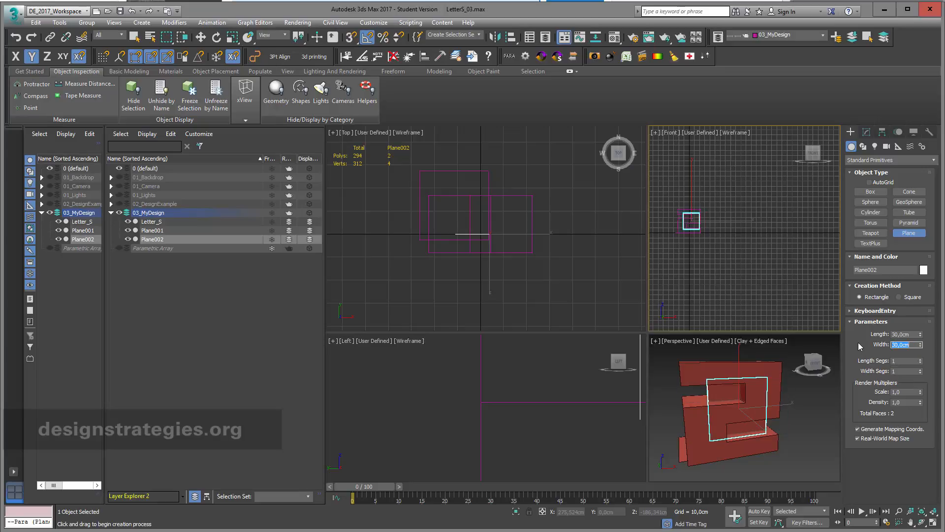
- Rename the upright plane from the Front viewport Waffle_Vertical_ and copy that name
click(867, 132)
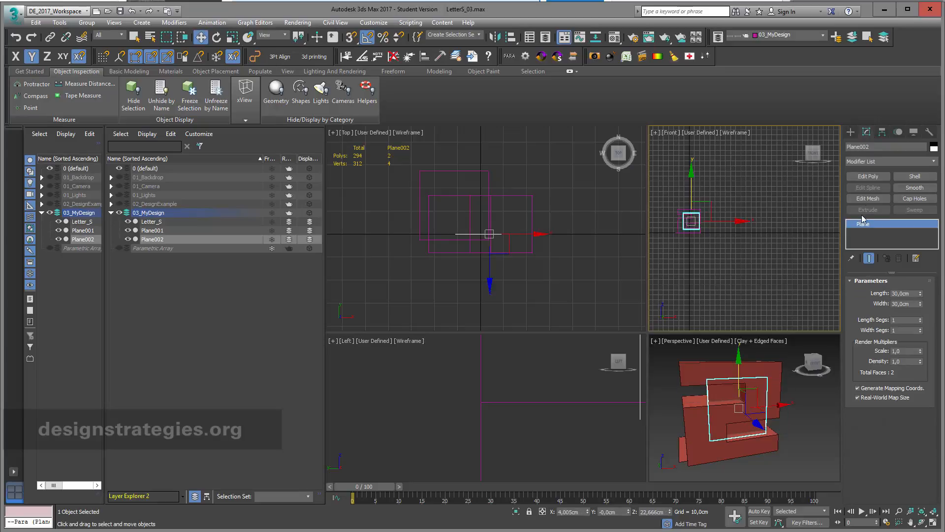
double_click(854, 147)
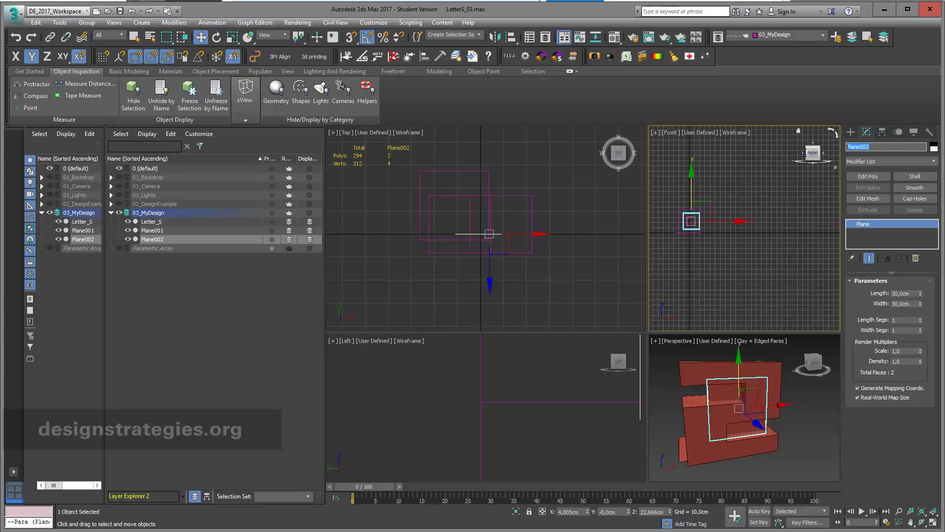
text(Waffle_Vertical_)
drag(903, 147, 830, 147)
key(ctrl+c)
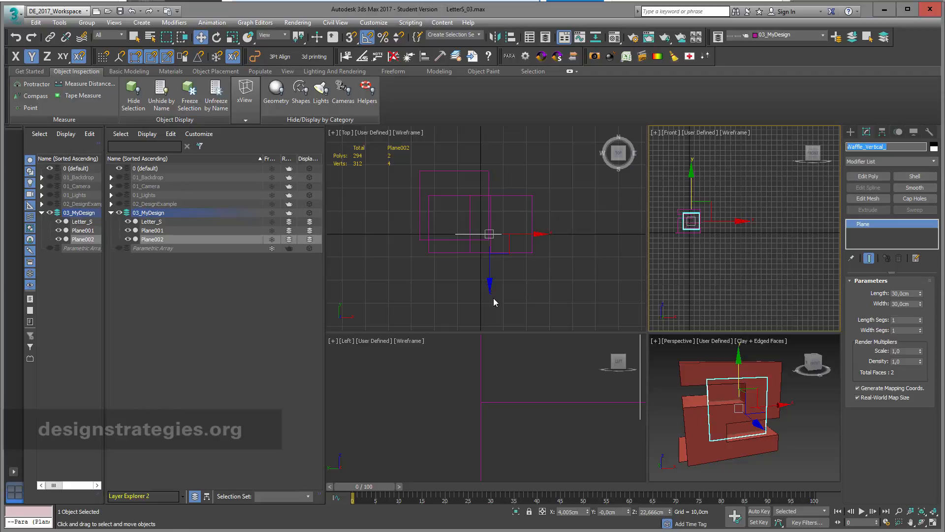
- Rename the flat plane Waffle_Horicontal__, reusing the copied name and replacing its second word
click(468, 172)
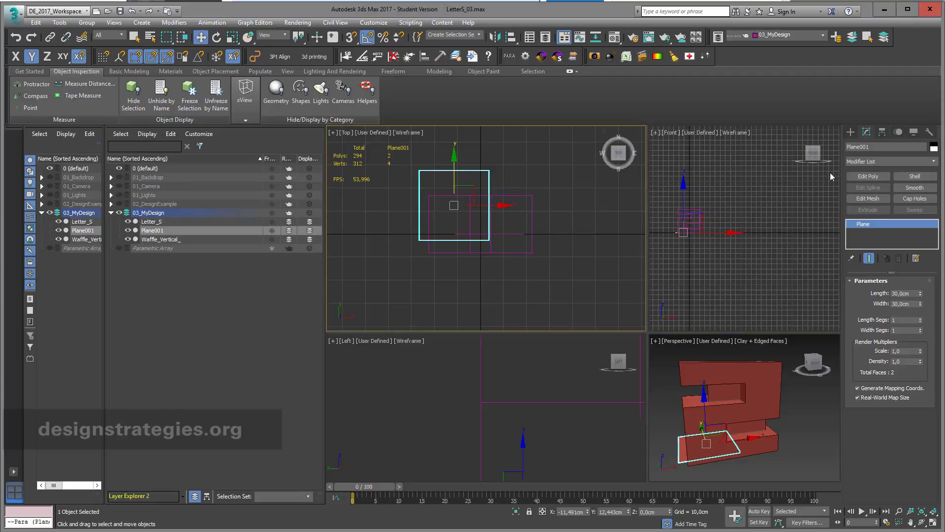
drag(872, 146, 819, 150)
key(ctrl+v)
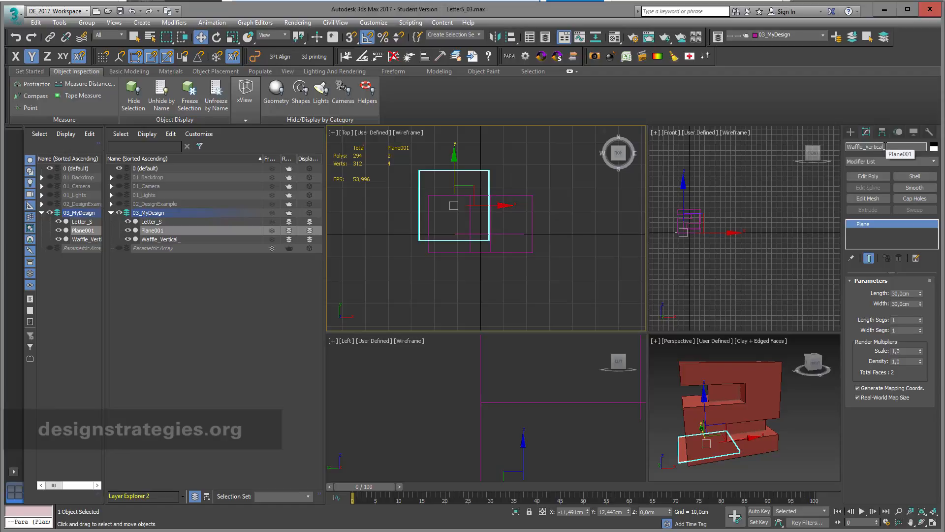
drag(885, 146, 867, 147)
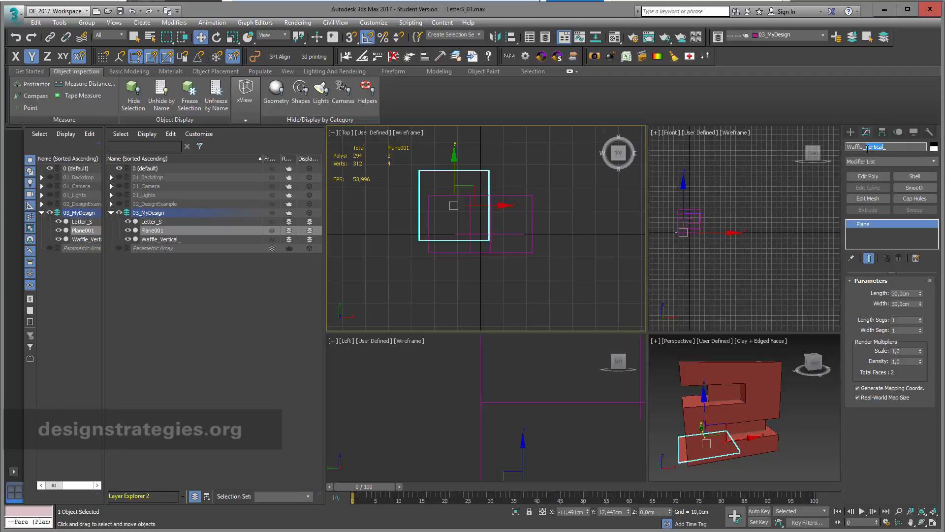
text(Ho)
key(Return)
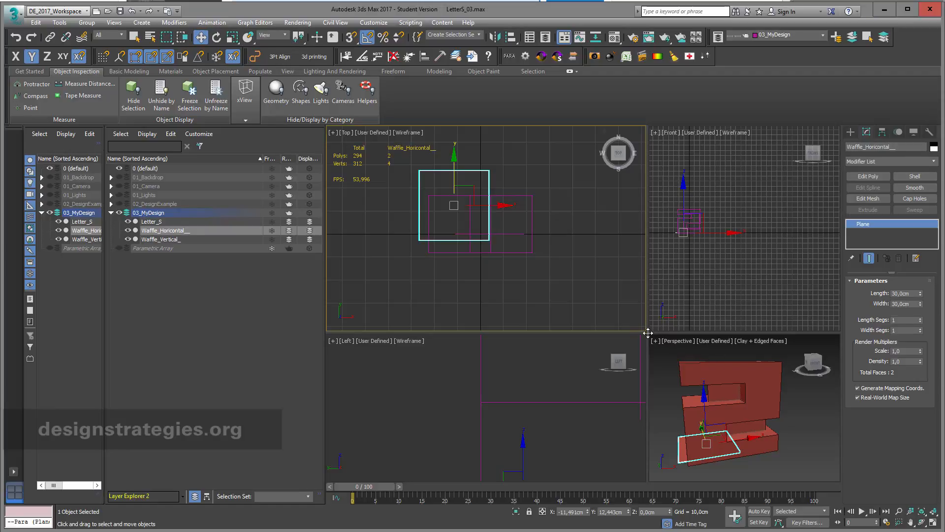
- Try rotating the Waffle_Horicontal__ plane about its centred pivot in the Top viewport
drag(648, 331, 559, 235)
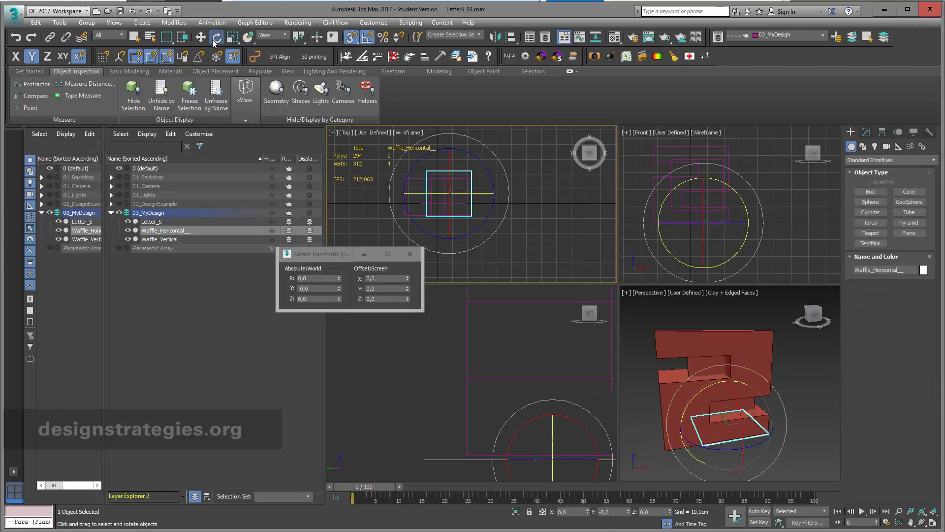
click(217, 38)
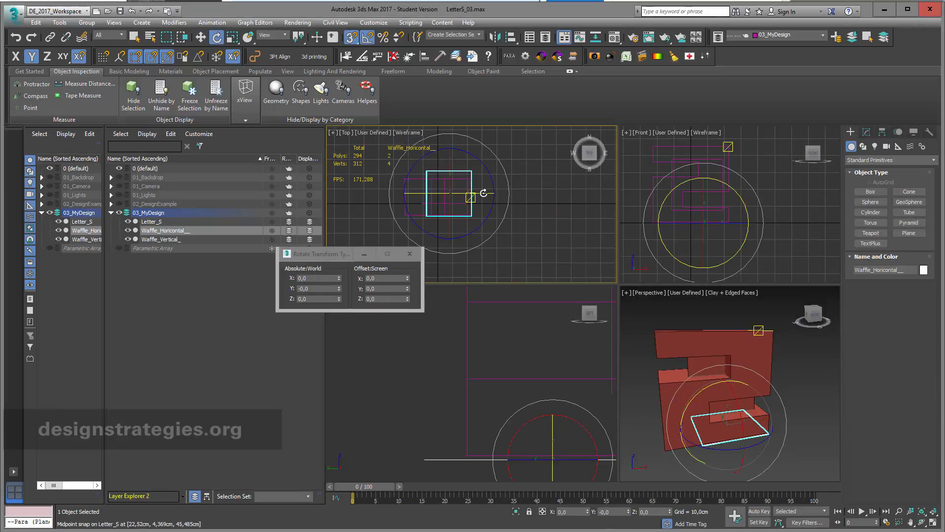
drag(483, 193, 484, 222)
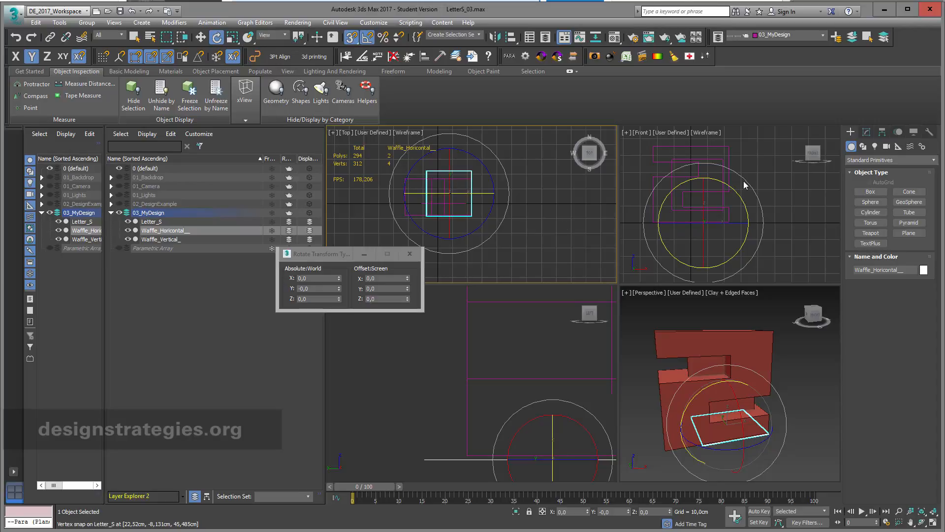
- Snap only the pivot of Waffle_Horicontal__ to the plane's corner at the letter's lower edge and leave pivot editing
click(883, 130)
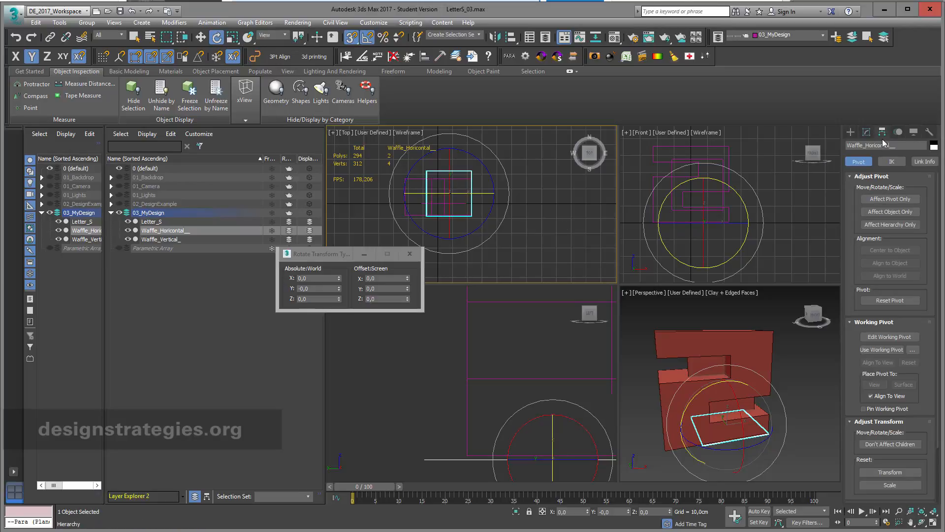
click(888, 199)
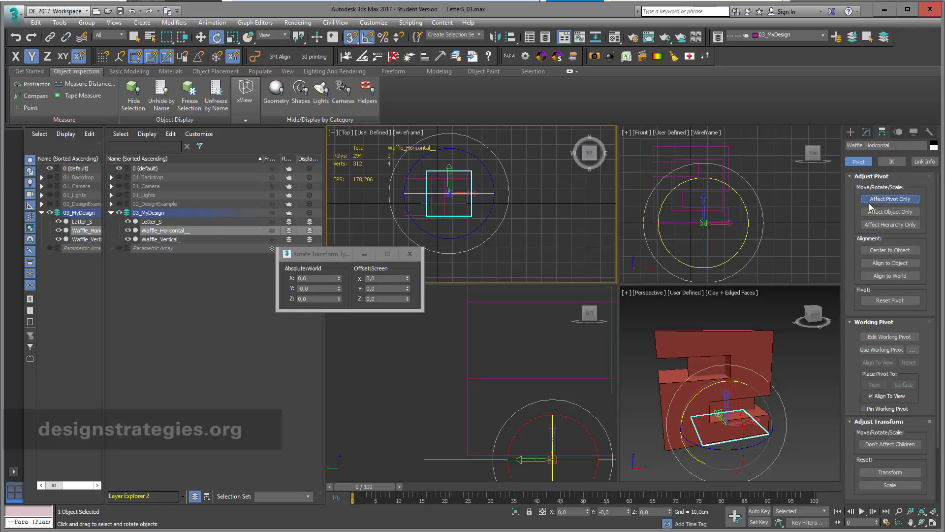
click(200, 37)
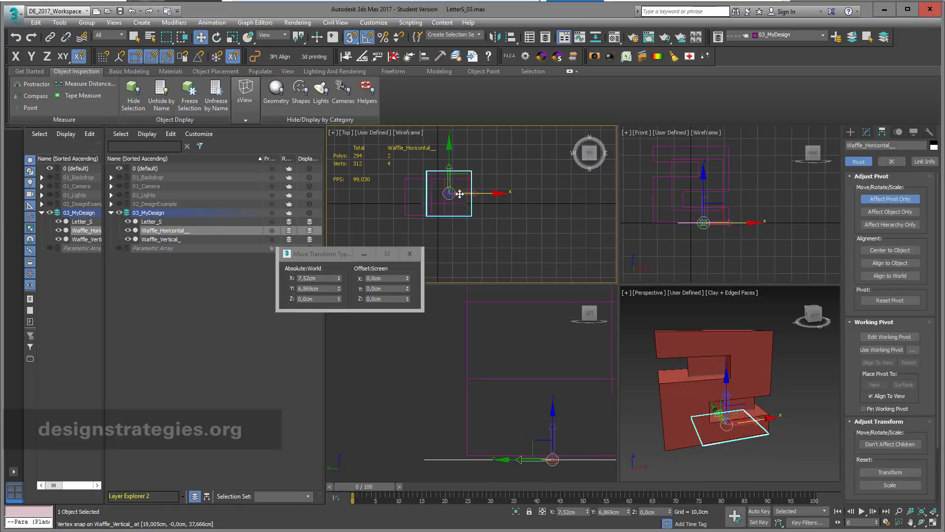
drag(454, 189, 477, 214)
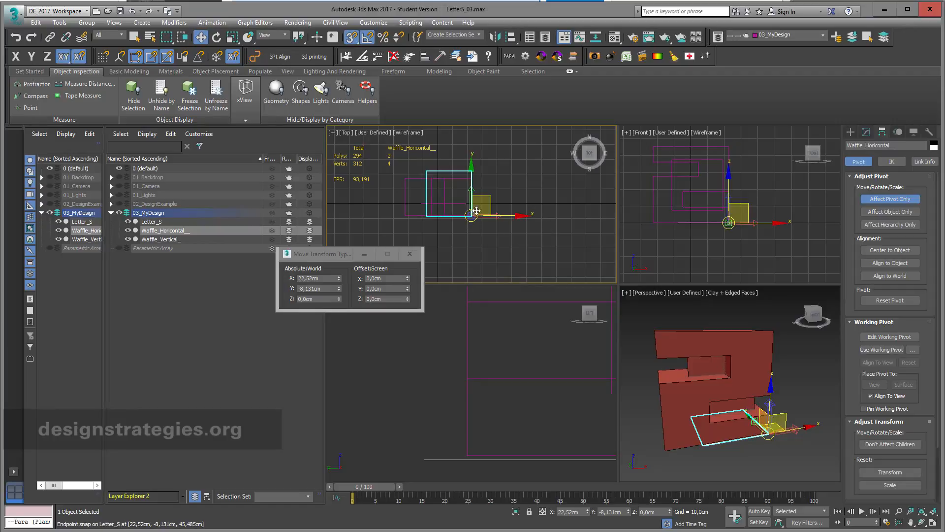
middle_drag(479, 215, 479, 213)
scroll(479, 213, up, 3)
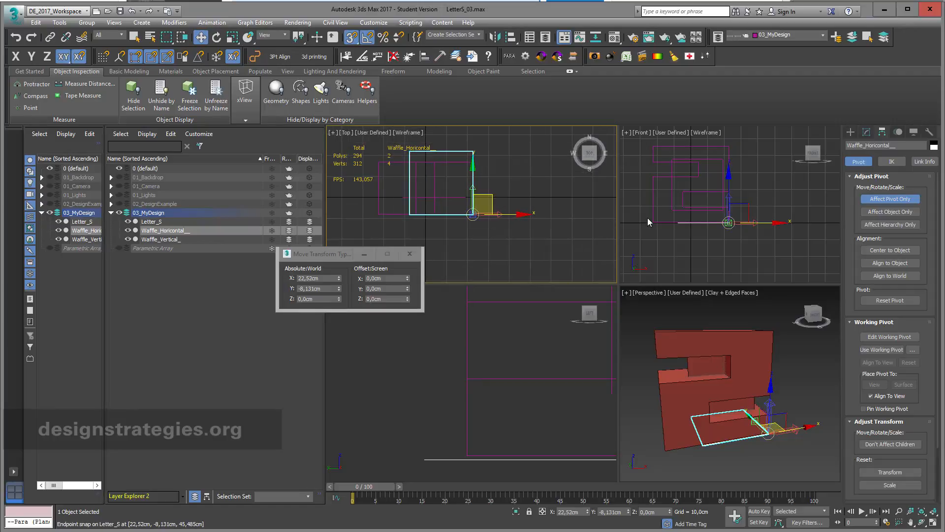
click(893, 200)
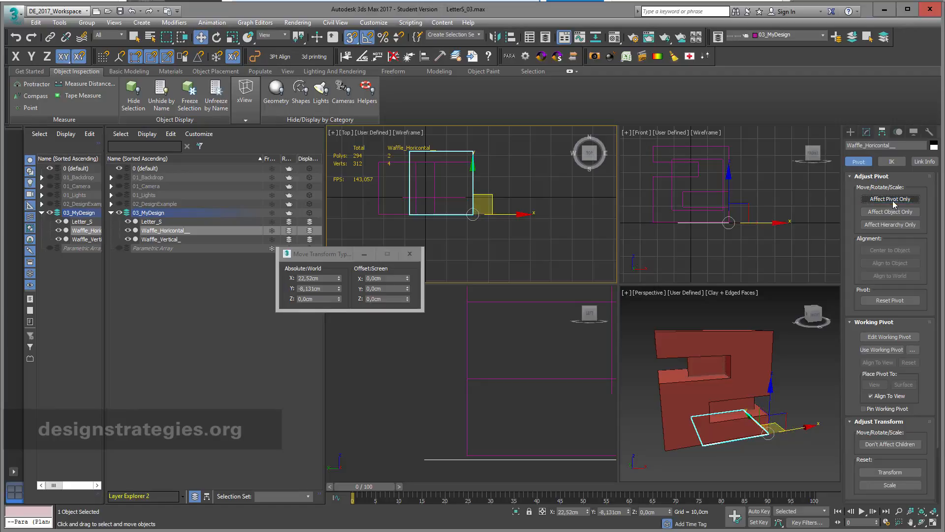
- Try rotating Waffle_Horicontal__ 35 degrees about the Y axis around its corner pivot and undo the rotation
click(227, 38)
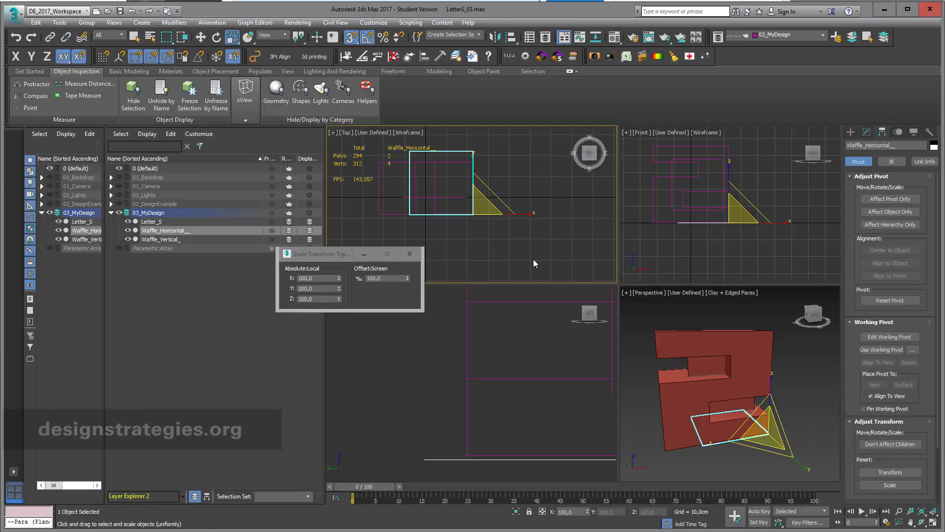
click(217, 39)
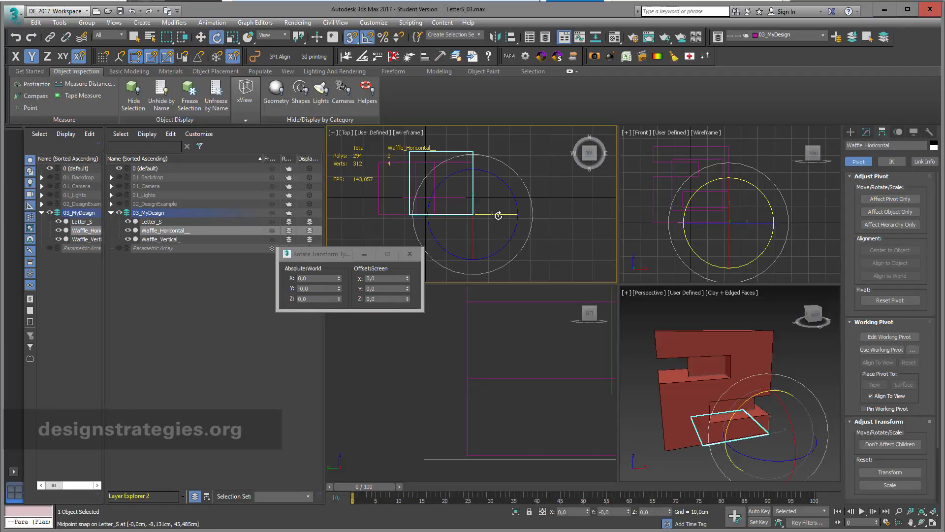
drag(498, 214, 510, 236)
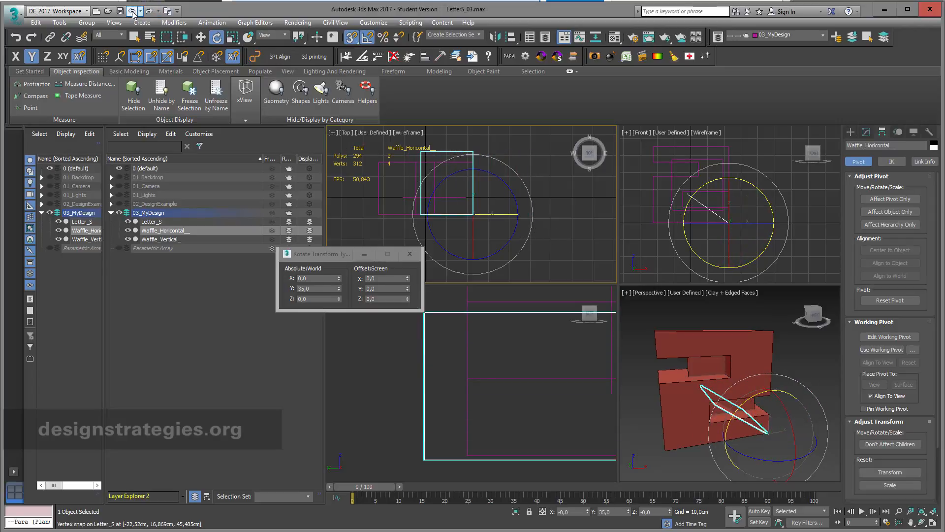
click(131, 13)
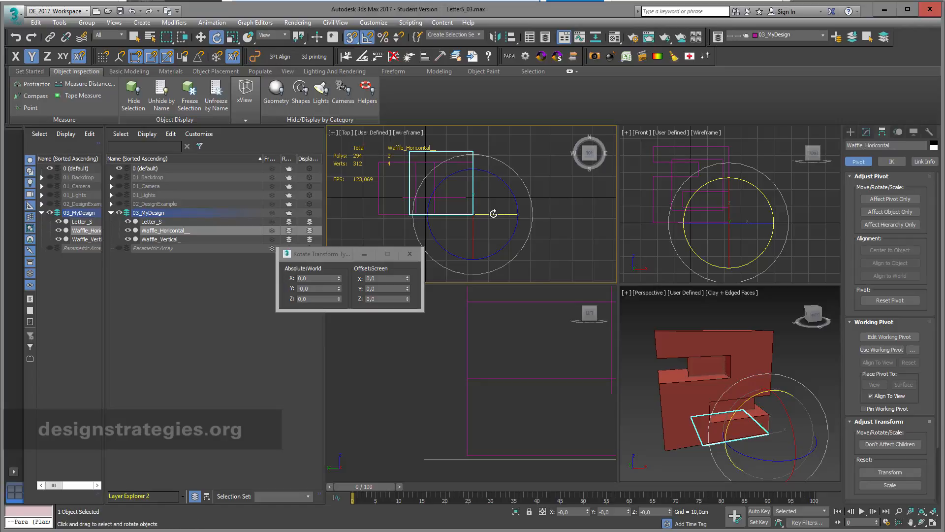
- Rotate Waffle_Horicontal__ to 45 degrees about the world Y axis around its corner pivot in the Front viewport
right_click(655, 236)
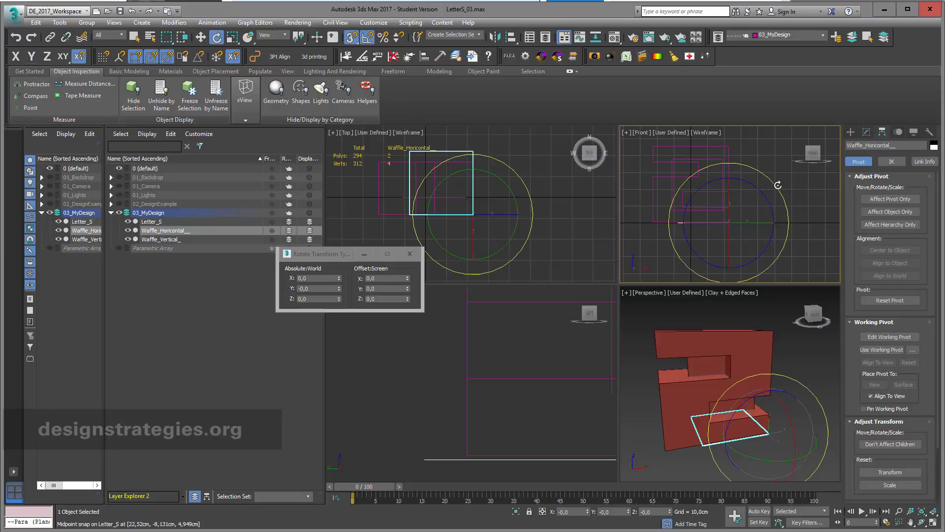
drag(779, 186, 789, 207)
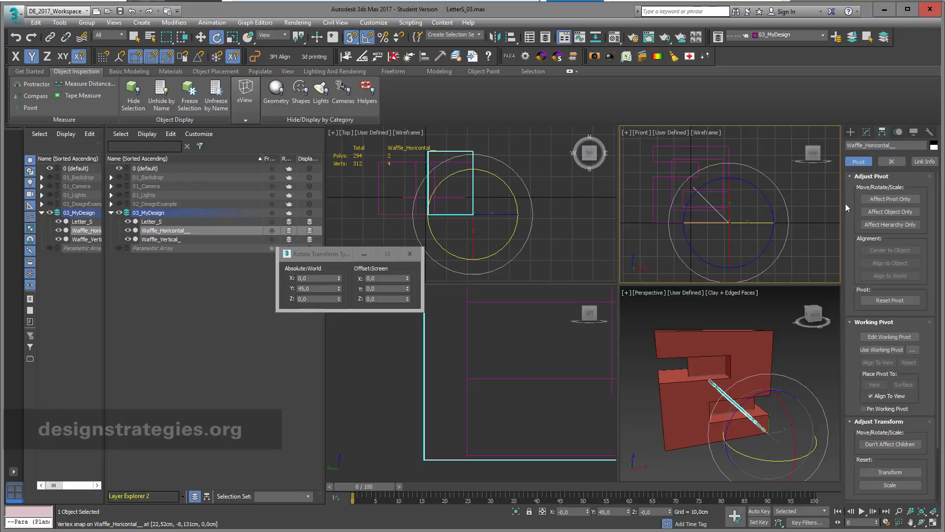
- Offset only the pivot of Waffle_Horicontal__ by 10 cm along the X axis in the Top viewport
click(882, 199)
click(200, 37)
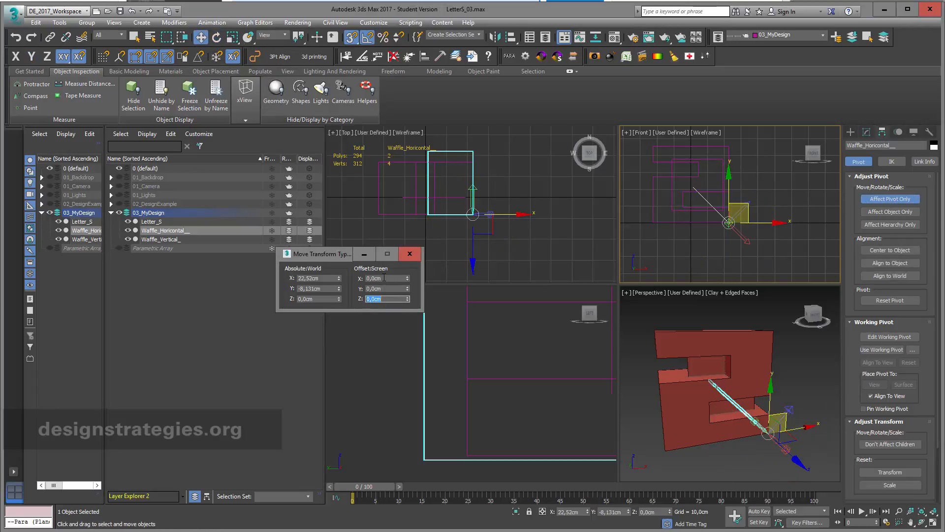
right_click(531, 179)
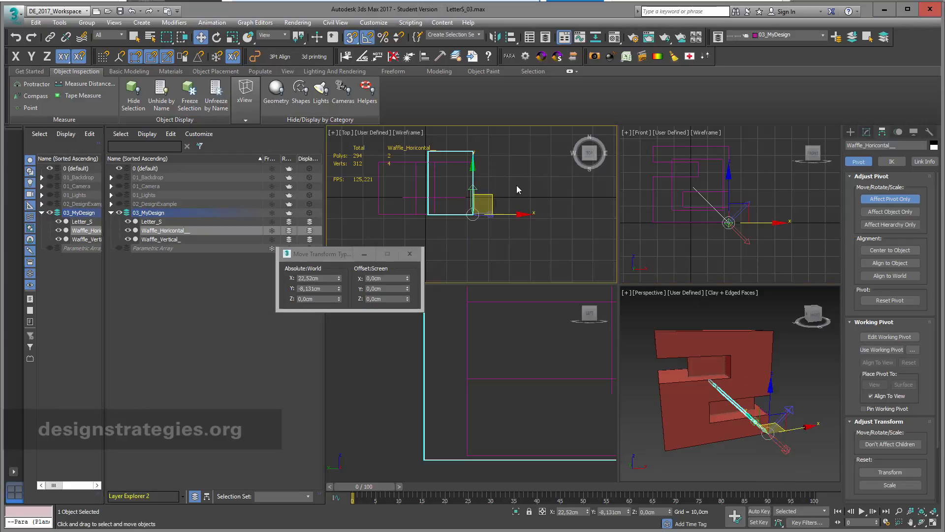
click(389, 278)
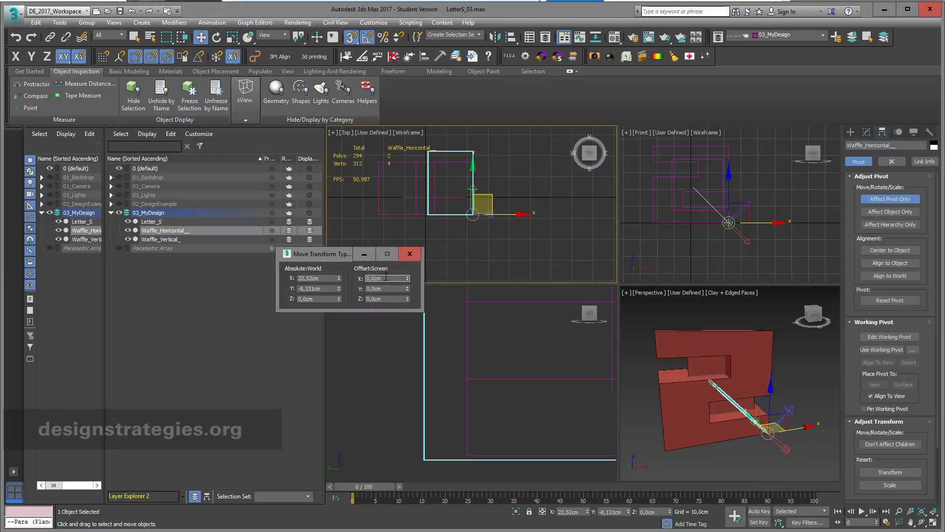
double_click(386, 278)
text(10)
key(Return)
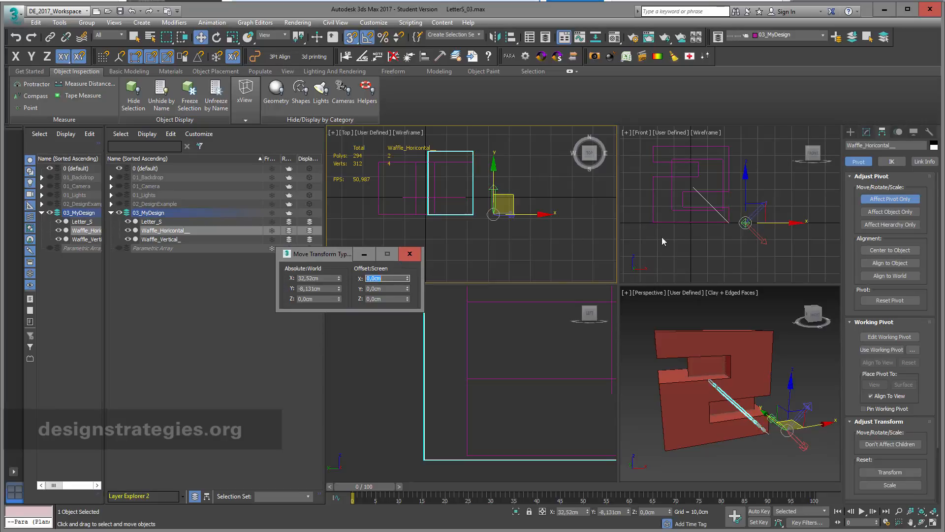
- Offset only the pivot of Waffle_Horicontal__ by -10 cm along Z and -10 cm along Y, and leave pivot editing
double_click(390, 298)
text(-10)
key(Return)
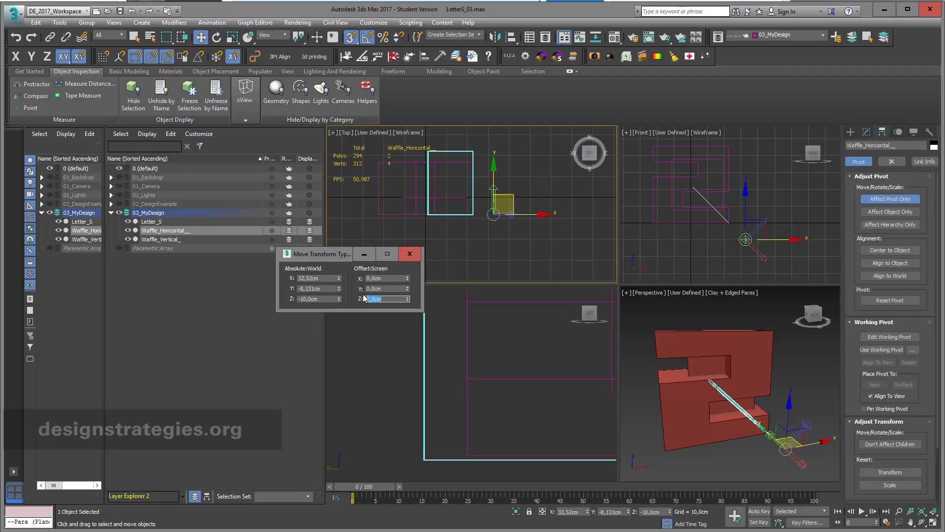
double_click(388, 288)
text(-10)
key(Return)
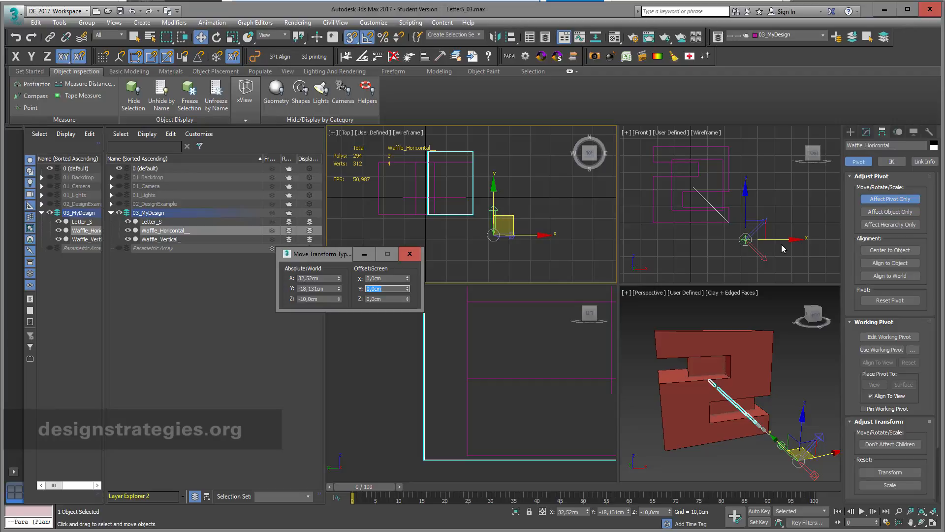
click(878, 201)
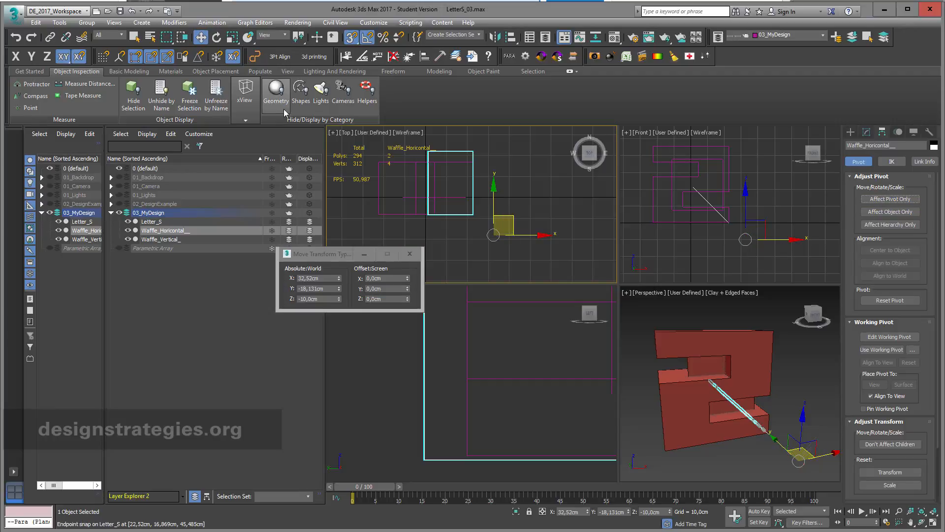
- Try rotating Waffle_Horicontal__ around its offset pivot in the Front viewport
click(217, 38)
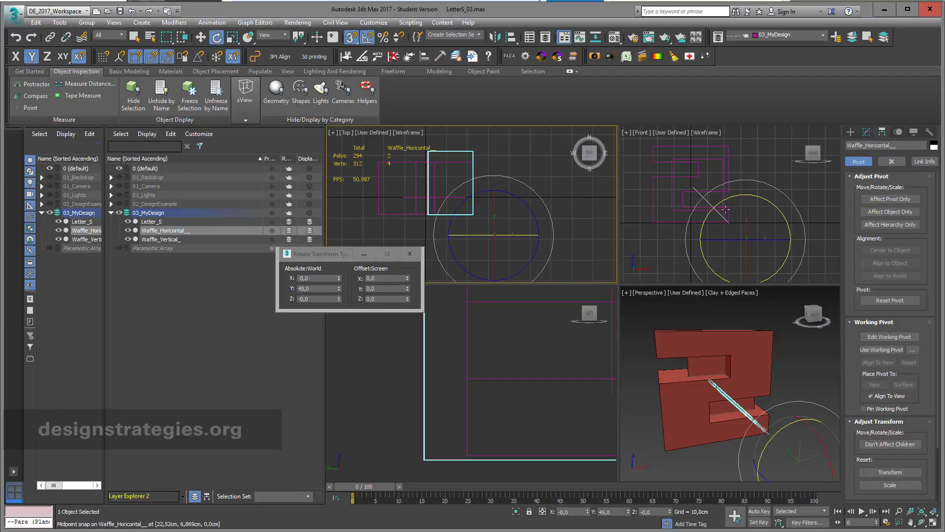
click(780, 214)
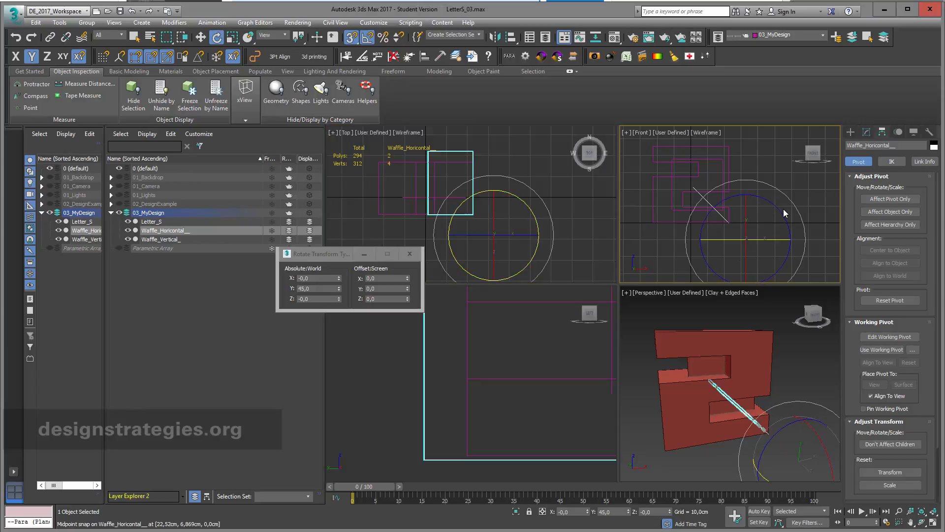
mouse_move(784, 211)
mouse_down()
mouse_move(779, 248)
mouse_move(782, 185)
mouse_move(783, 211)
mouse_up()
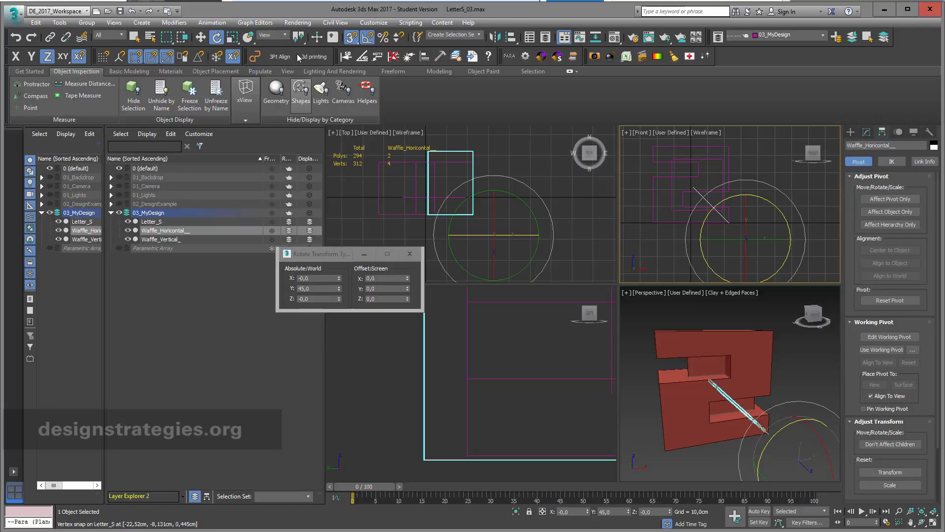
- Snap the end of Waffle_Vertical_ to the letter S's back-left corner in the enlarged Top viewport
click(206, 37)
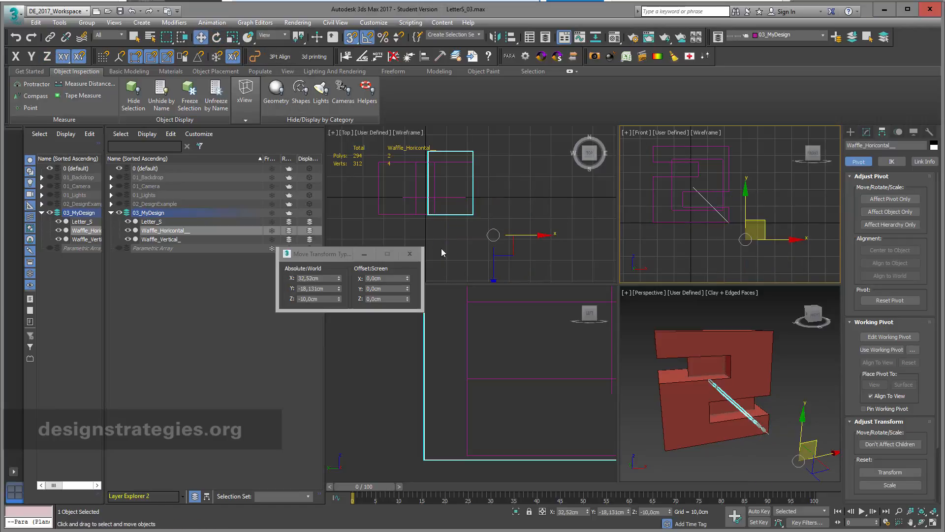
click(404, 196)
key(z)
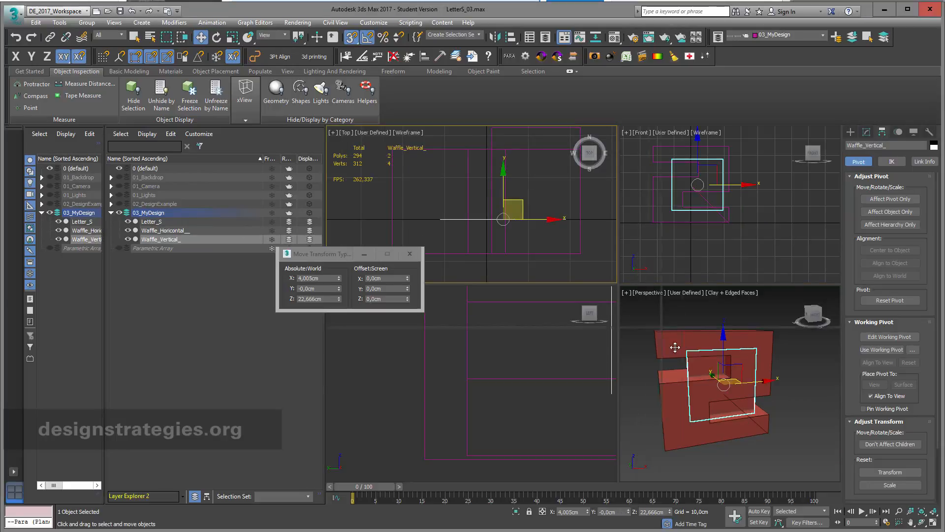
drag(616, 283, 744, 399)
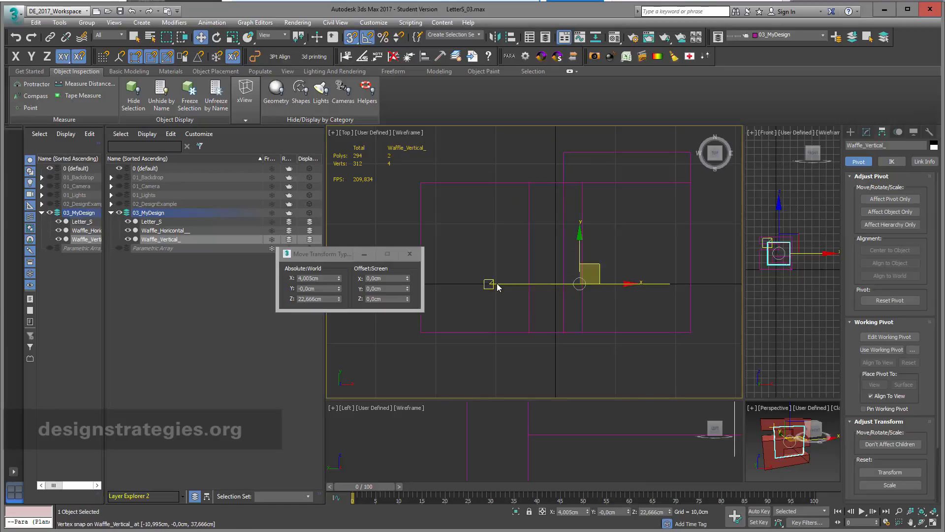
scroll(490, 288, up, 5)
middle_drag(465, 261, 556, 327)
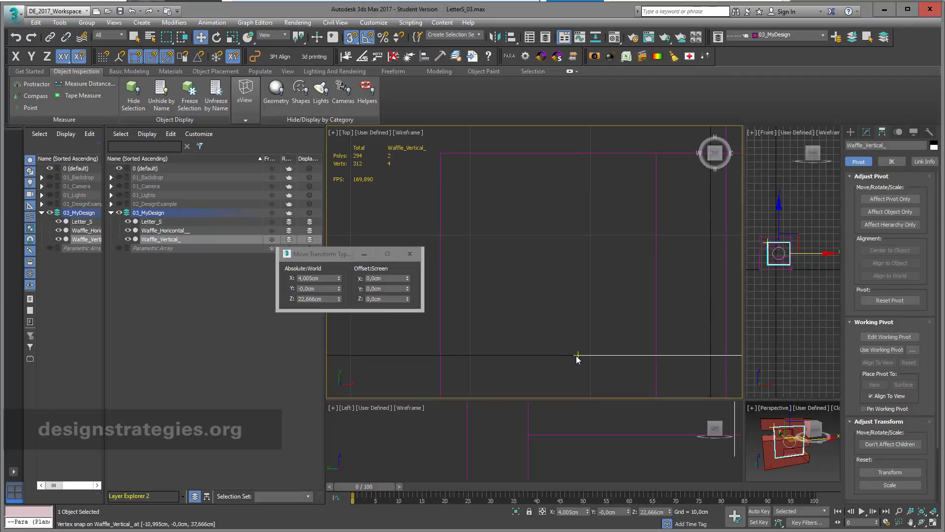
drag(578, 356, 441, 155)
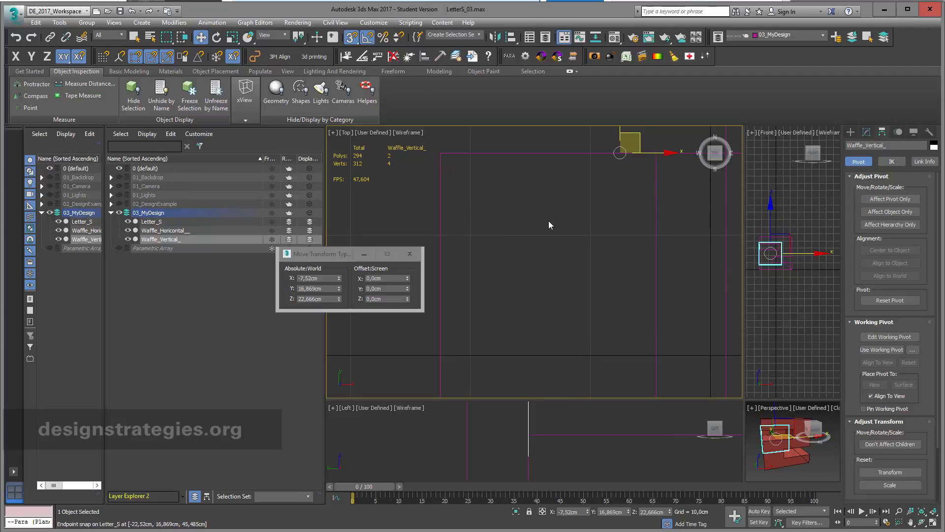
- Raise Waffle_Vertical_ along the vertical axis in the Front viewport, snapping its upper-left corner to the letter S's top corner
scroll(548, 220, down, 5)
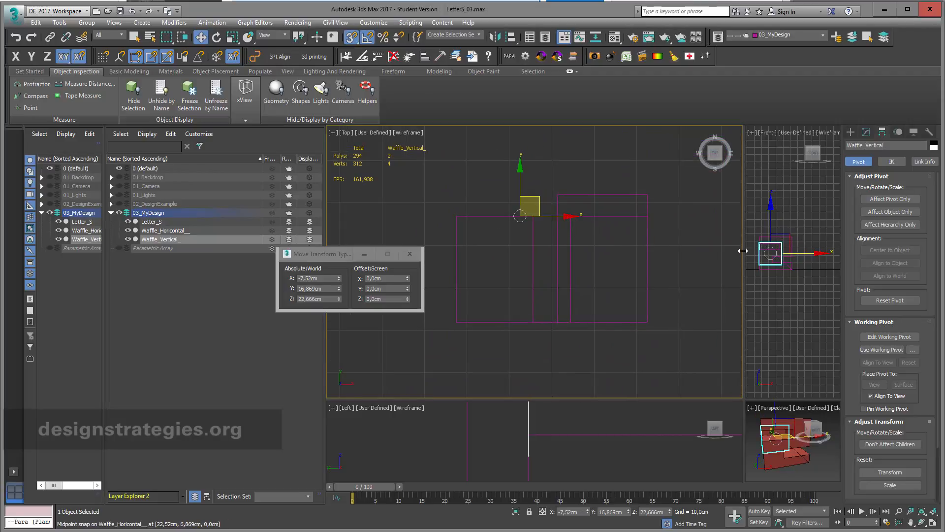
drag(743, 250, 505, 251)
scroll(598, 266, up, 5)
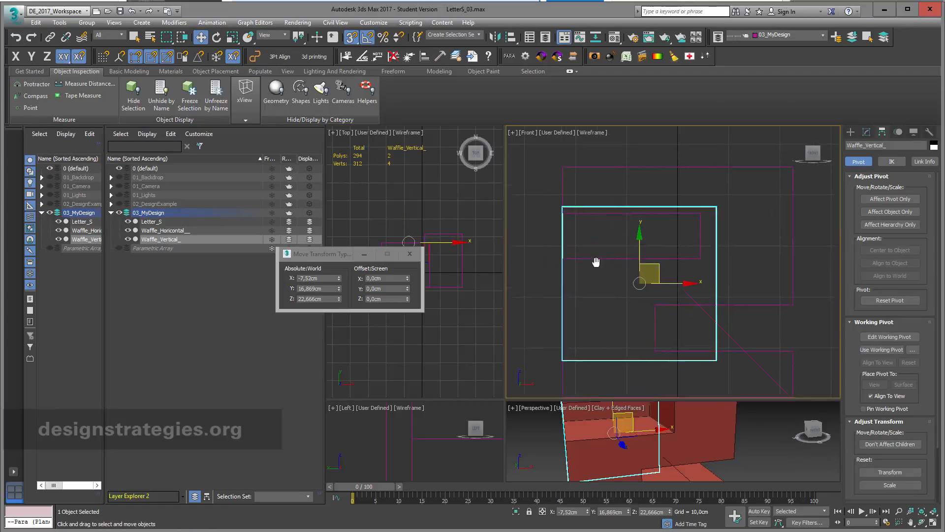
click(675, 279)
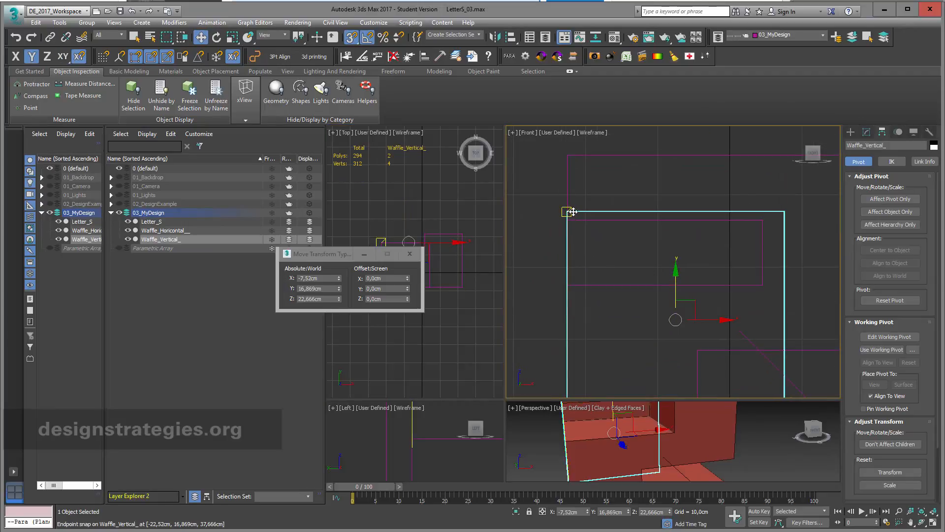
drag(570, 212, 568, 155)
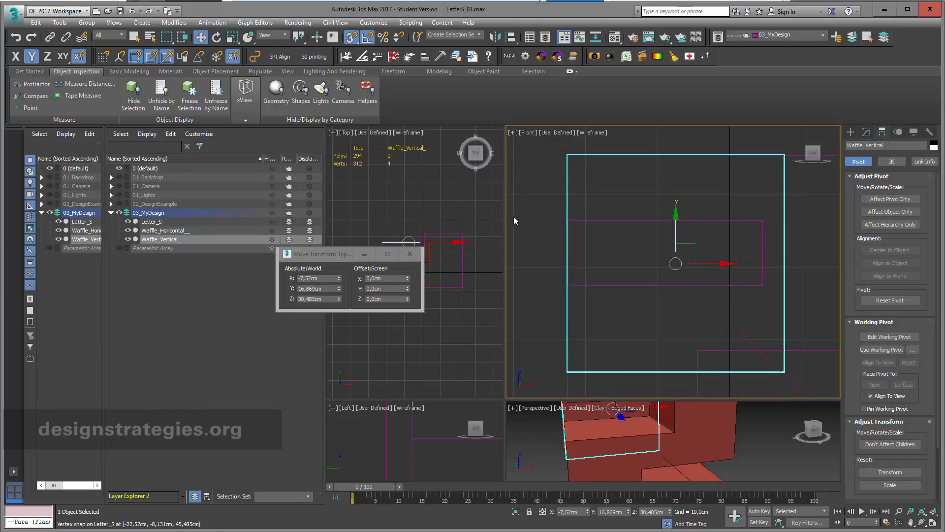
- Snap only the pivot of Waffle_Vertical_ to the plane's upper-left corner using the Top and Front viewports, and leave pivot editing
drag(505, 255, 679, 255)
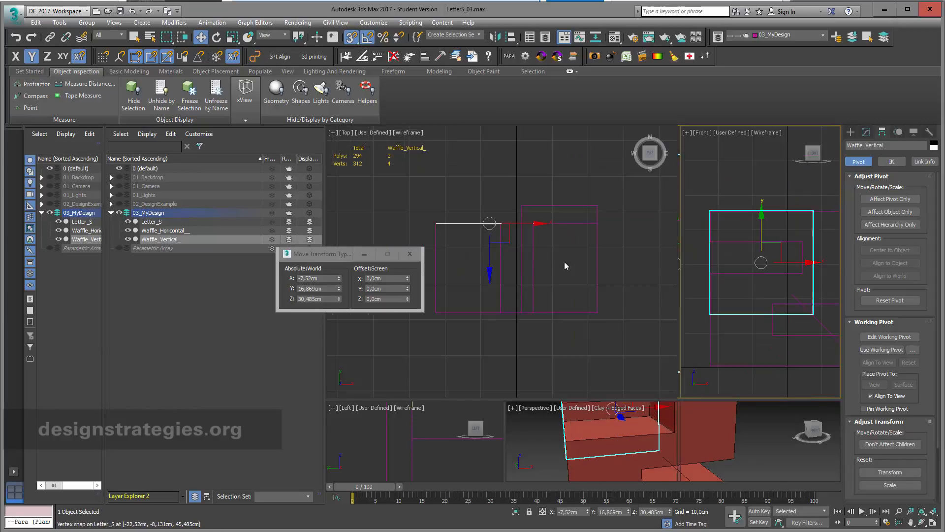
middle_drag(493, 230, 501, 241)
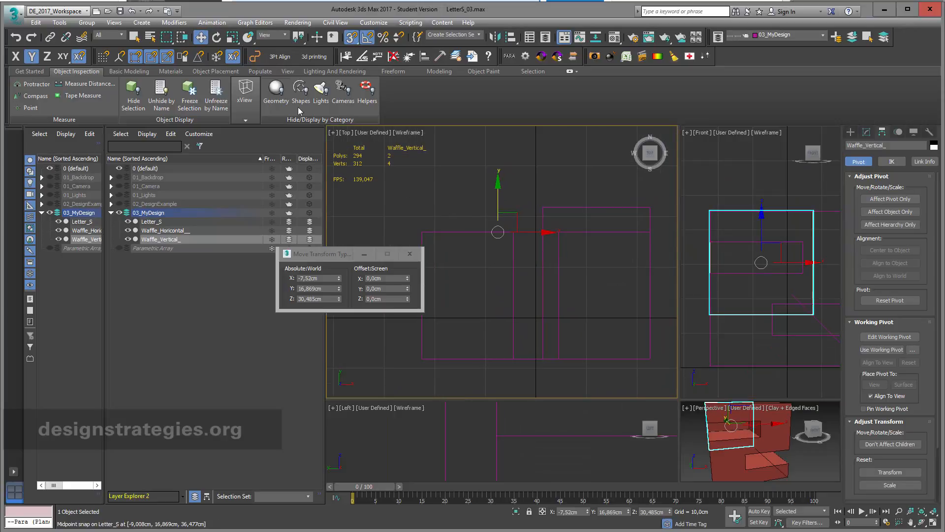
click(902, 196)
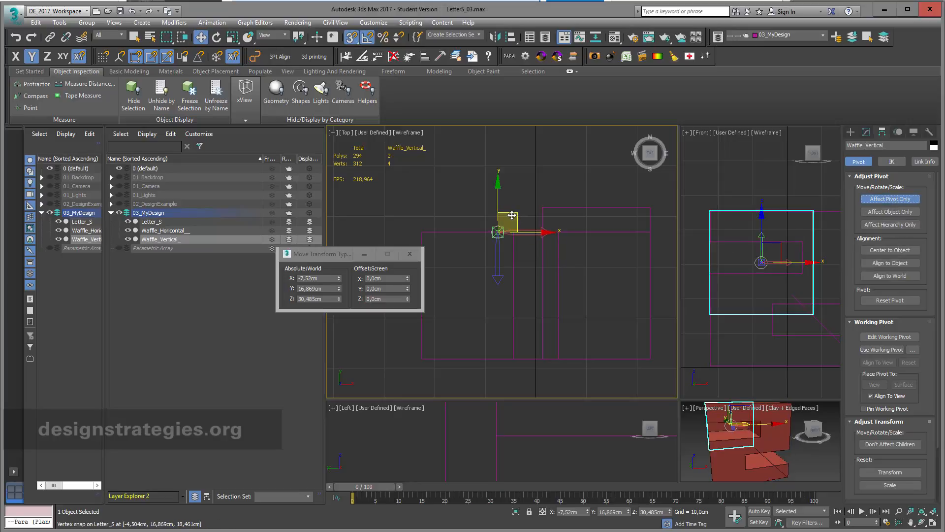
drag(498, 230, 422, 229)
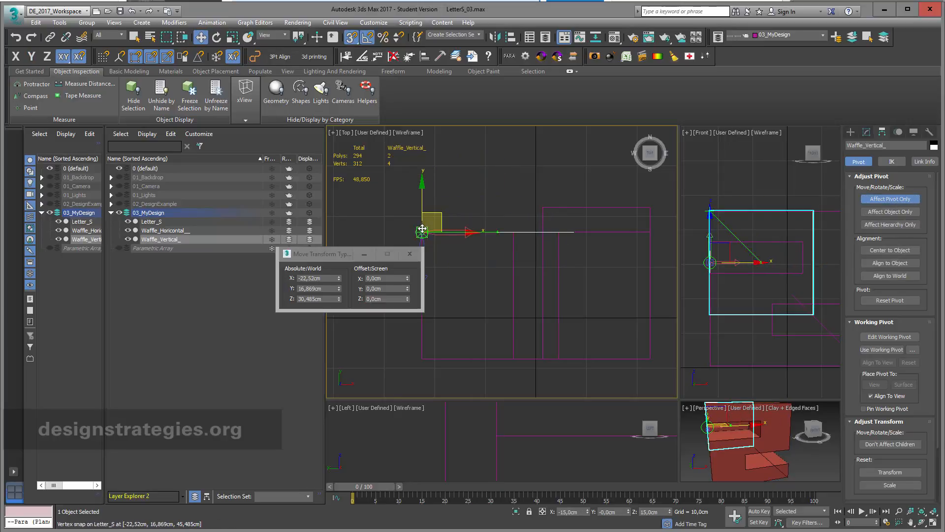
right_click(748, 226)
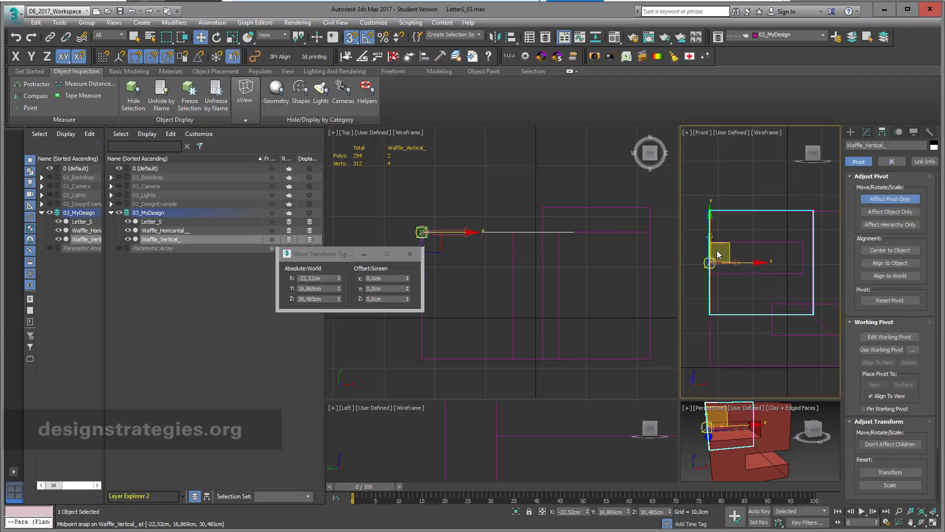
drag(709, 242, 709, 211)
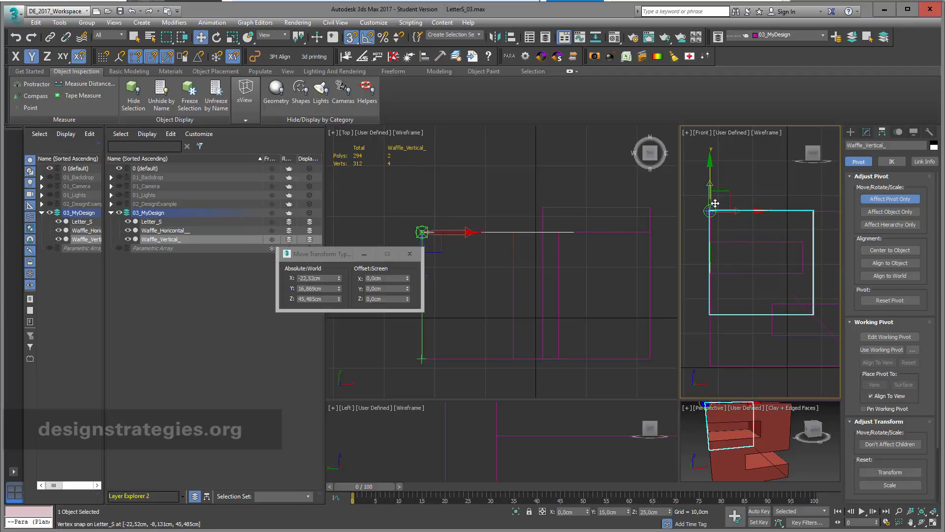
click(909, 200)
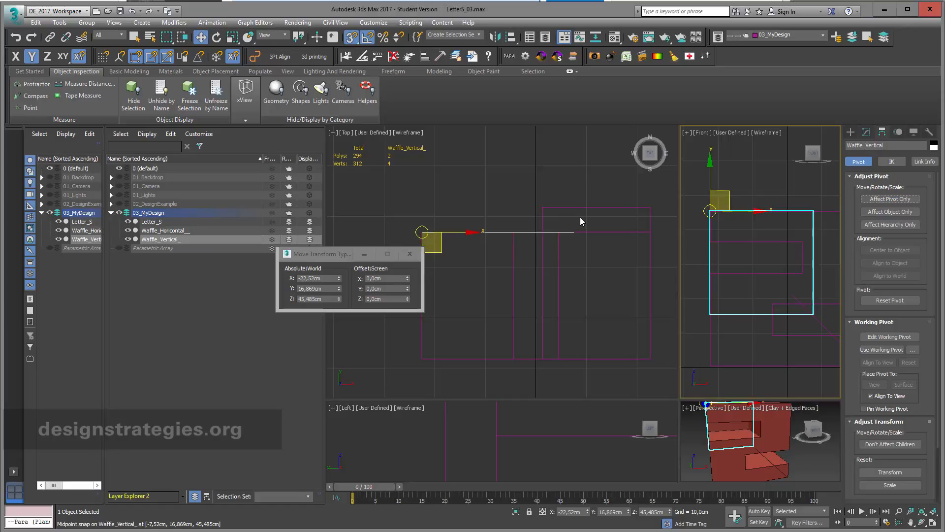
- Rotate Waffle_Vertical_ to -45 degrees about the world Z axis in the Top viewport and enable pivot-only editing
click(217, 37)
scroll(494, 232, up, 2)
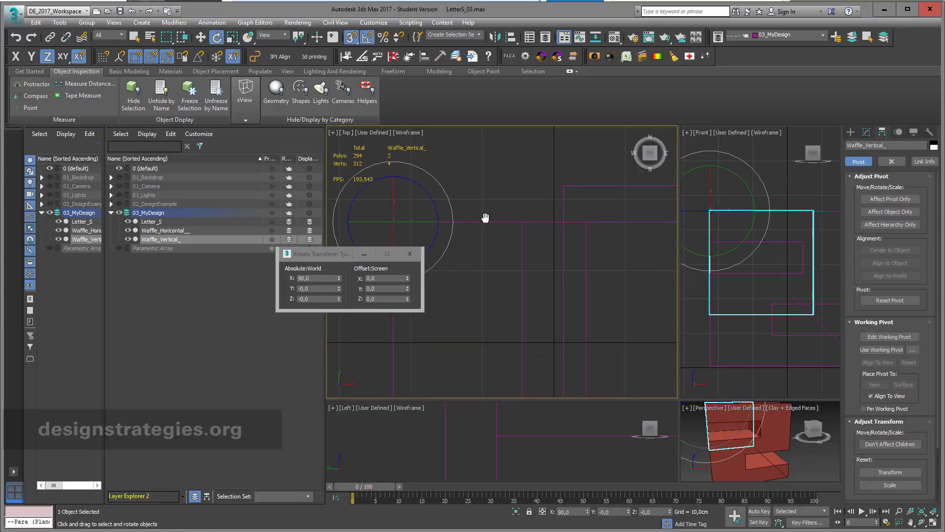
drag(440, 188, 443, 215)
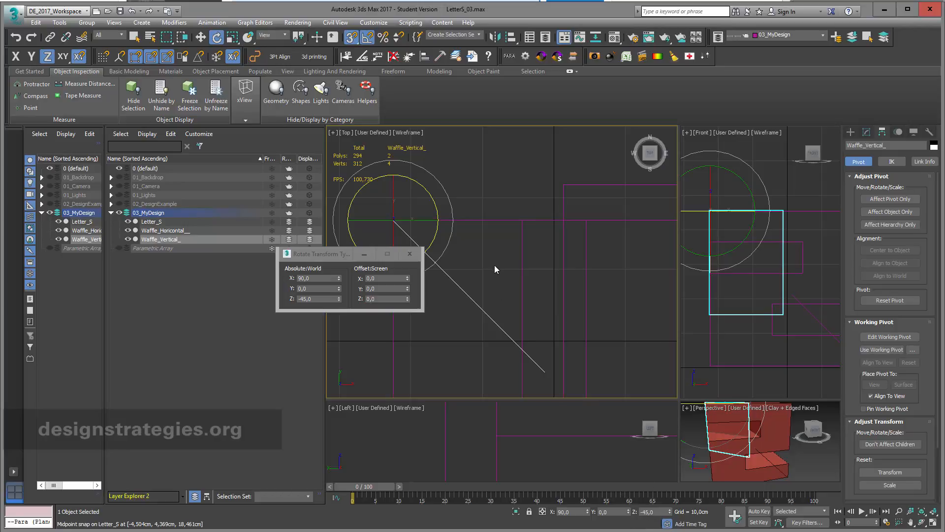
middle_drag(494, 266, 543, 288)
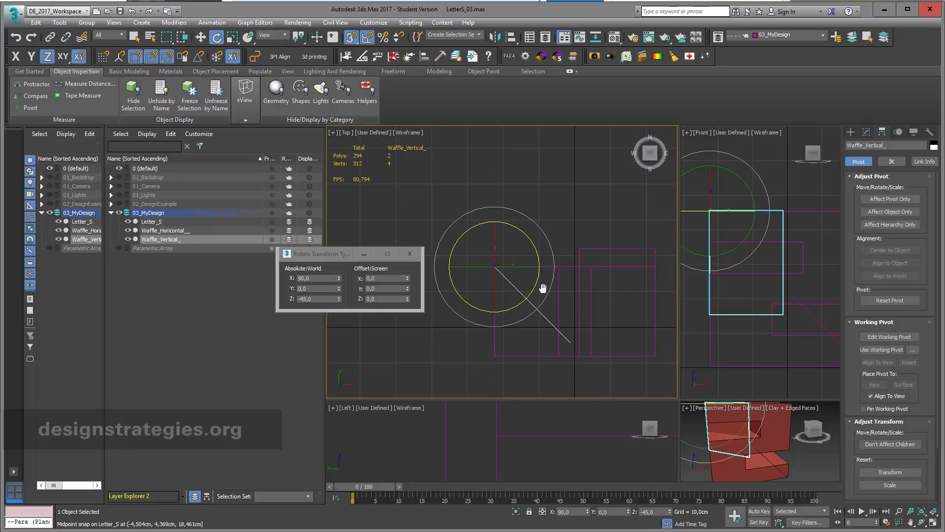
click(890, 201)
- Try rotating the pivot of Waffle_Vertical_ by a 10 degree Y offset, undo it, and close the rotation type-in dialog
click(328, 253)
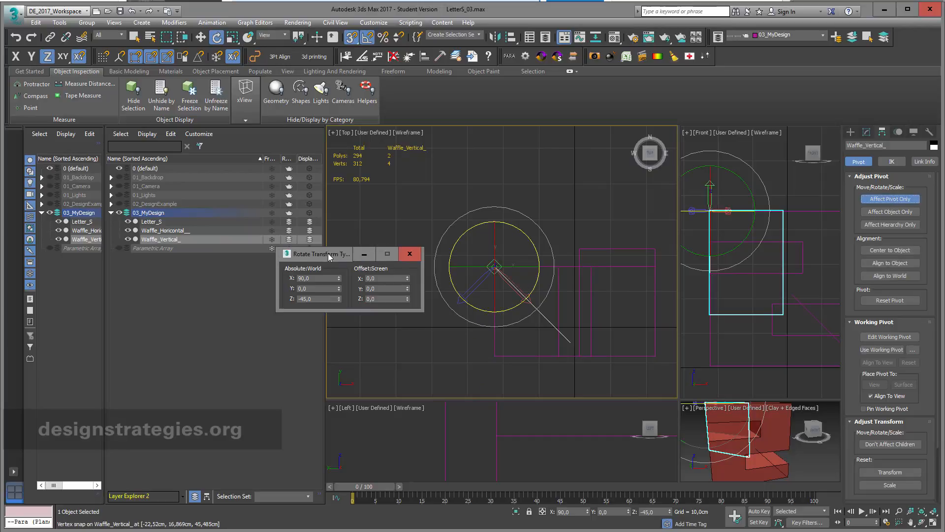
drag(328, 253, 294, 239)
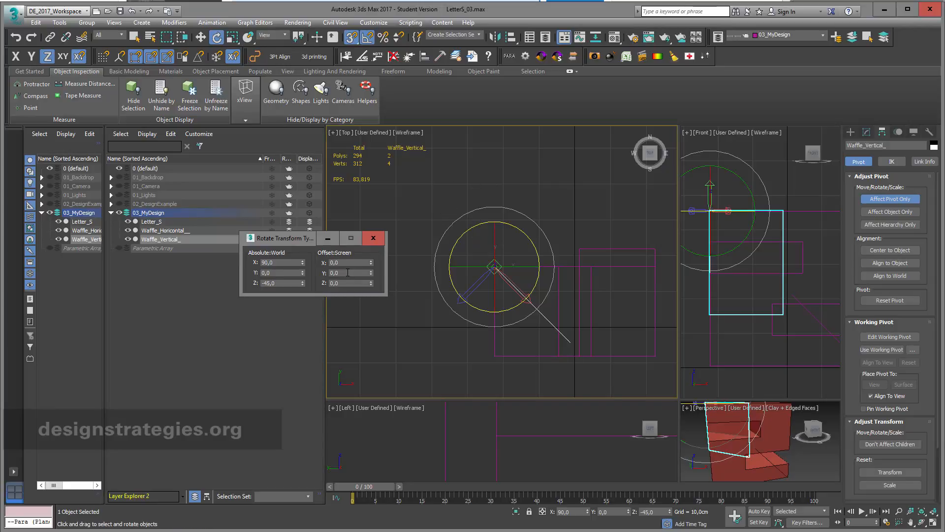
drag(348, 272, 316, 277)
text(10)
key(Return)
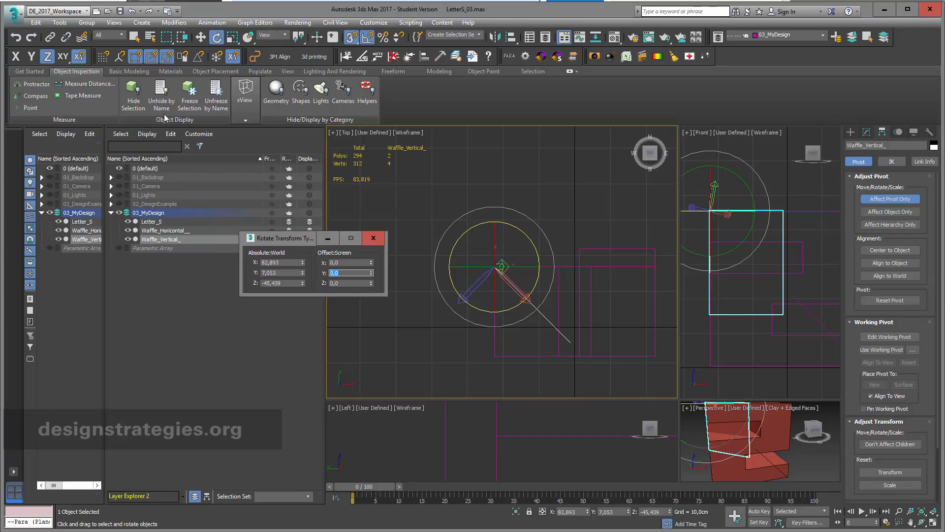
click(132, 11)
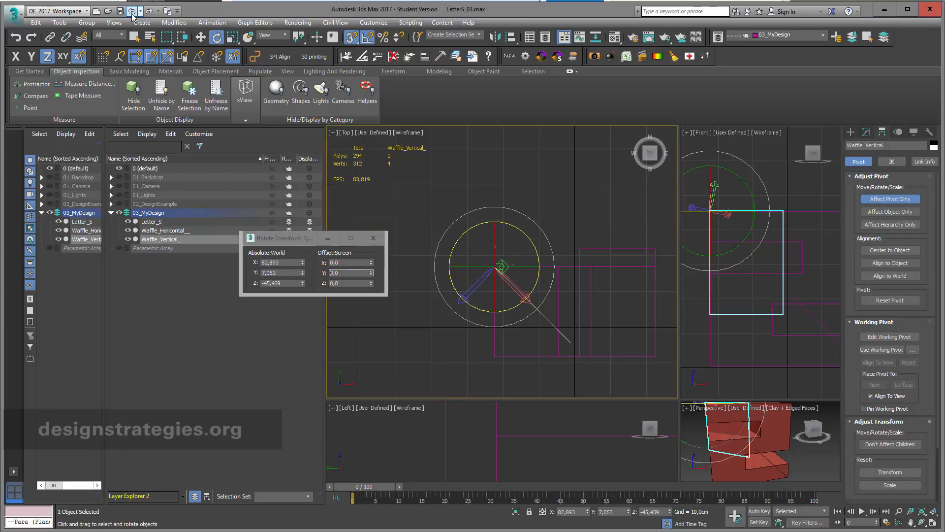
click(373, 239)
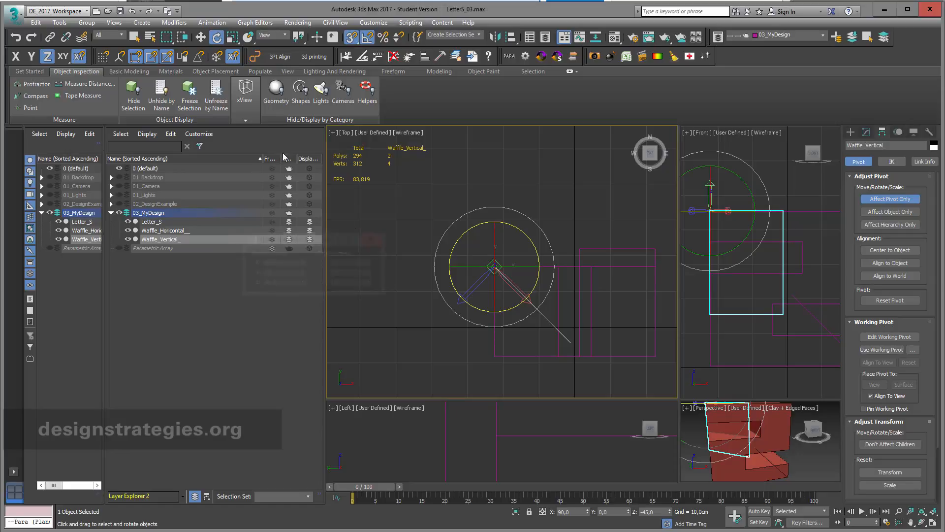
- Offset only the pivot of Waffle_Vertical_ by 10 cm along Y and -10 cm along X in the Top viewport
right_click(200, 38)
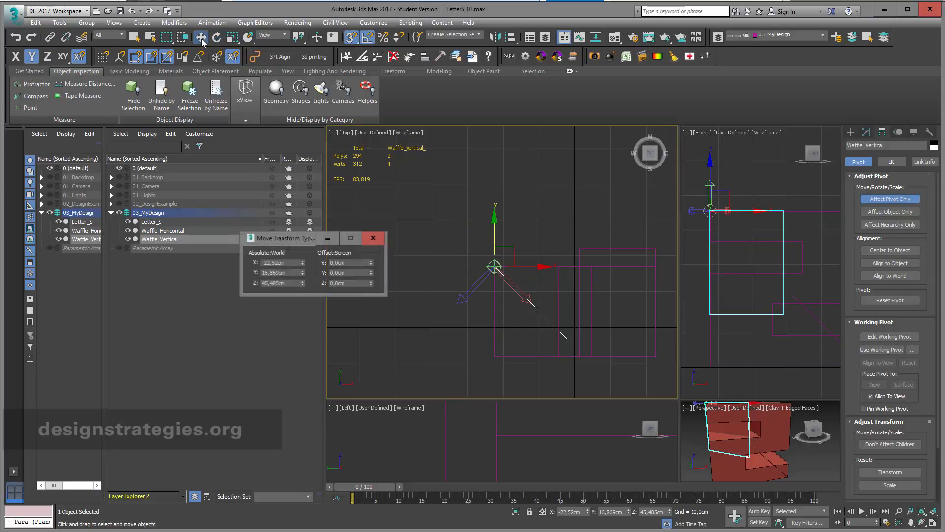
double_click(347, 273)
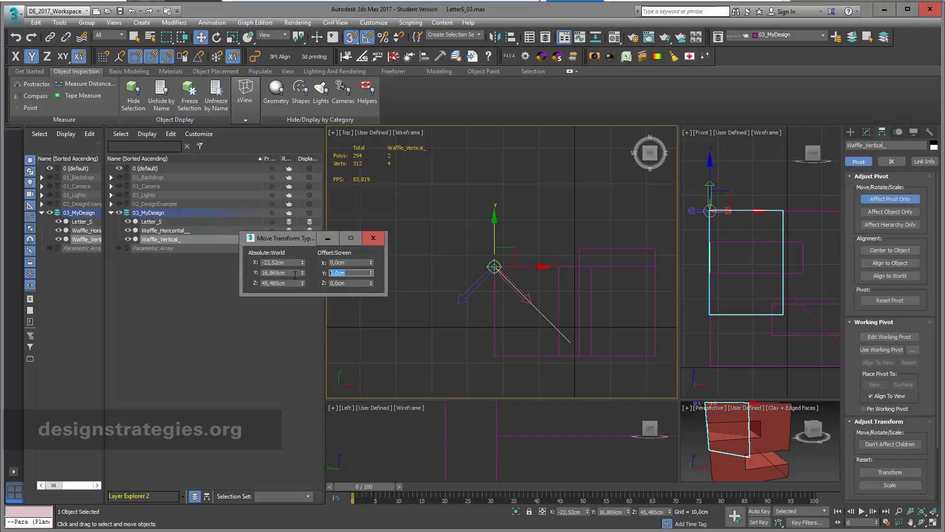
text(10)
key(Return)
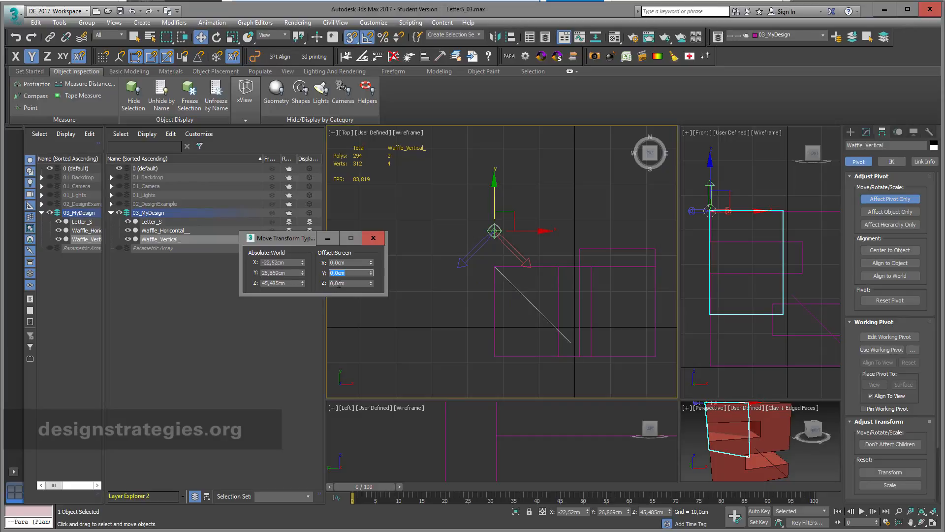
click(348, 263)
text(-10)
key(Return)
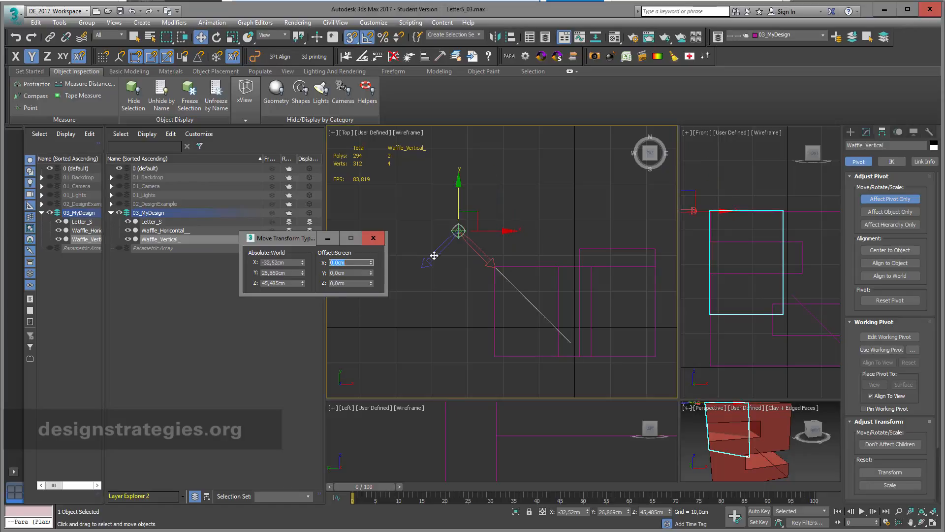
scroll(751, 243, down, 2)
middle_drag(751, 242, 789, 270)
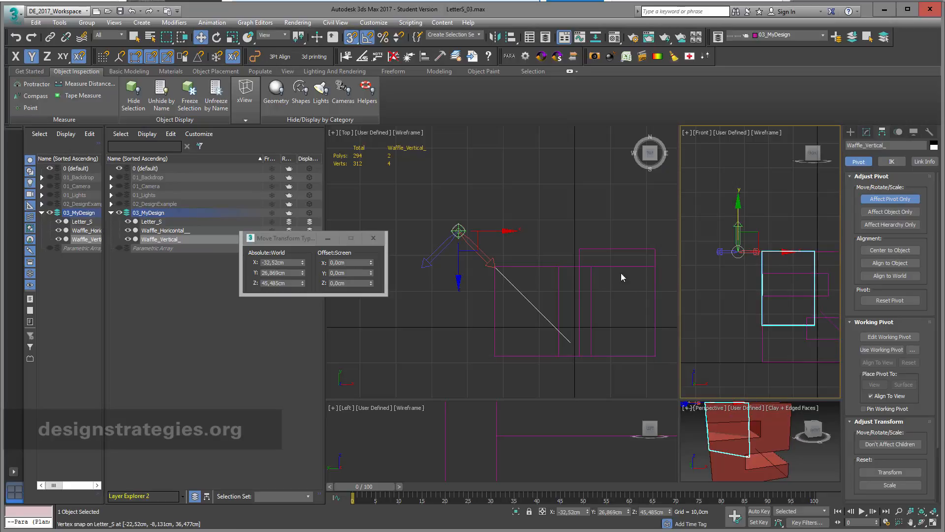
- Offset only the pivot of Waffle_Vertical_ by 10 cm along Z and leave pivot editing
click(551, 202)
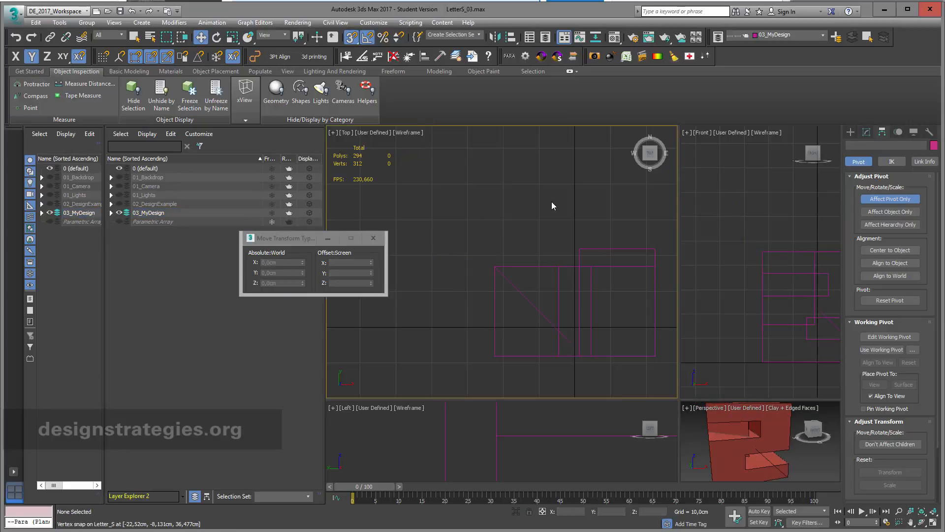
click(533, 305)
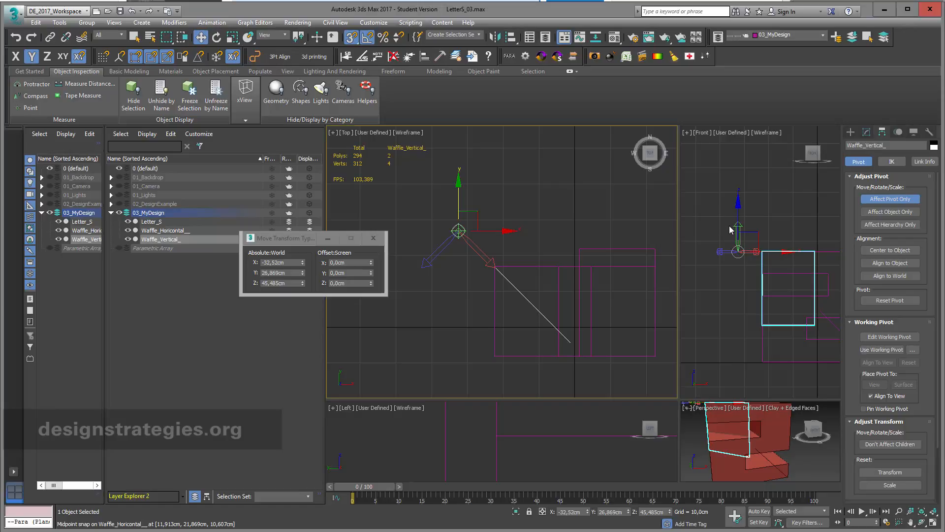
click(349, 283)
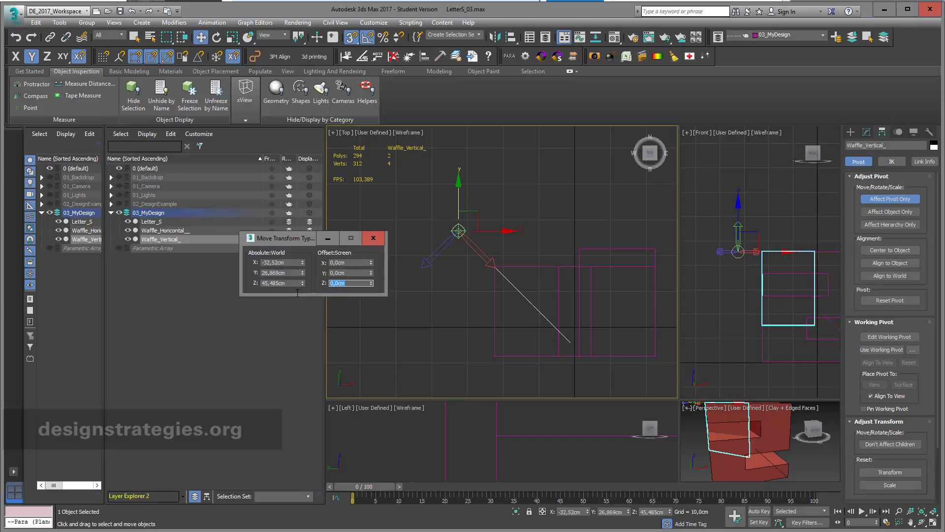
text(10)
key(Return)
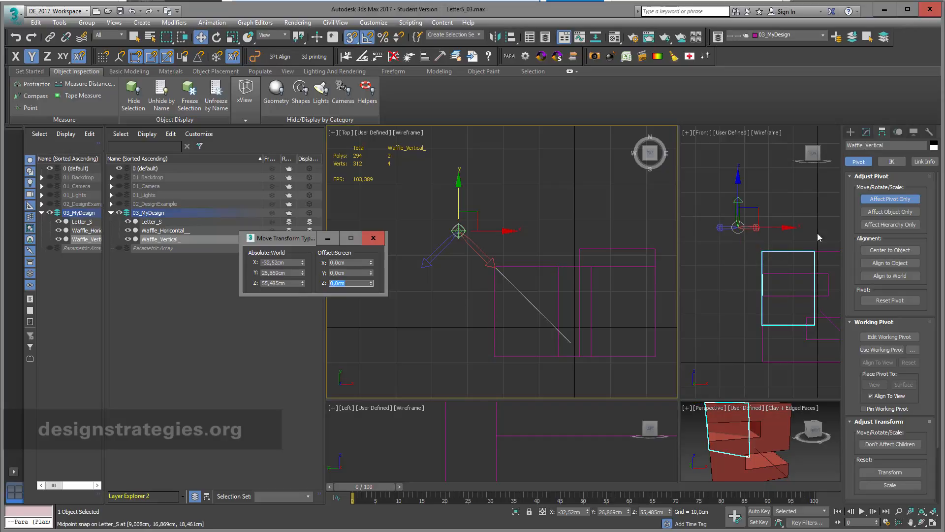
click(882, 199)
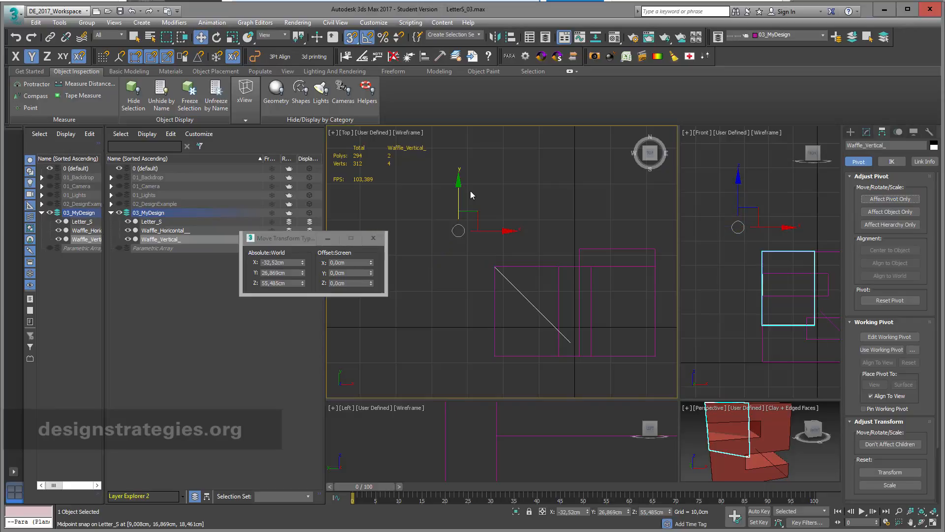
- Try rotating Waffle_Vertical_ about its offset pivot in the Top viewport
click(217, 37)
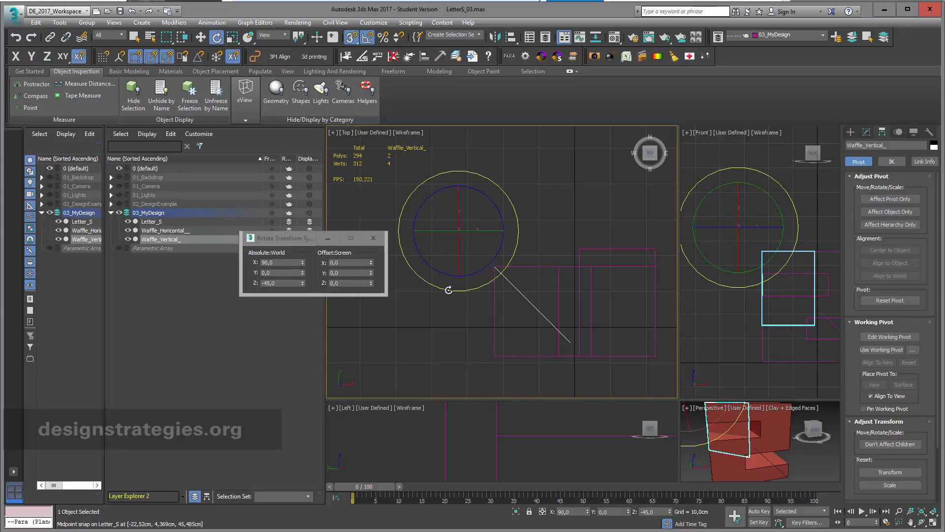
drag(449, 290, 401, 250)
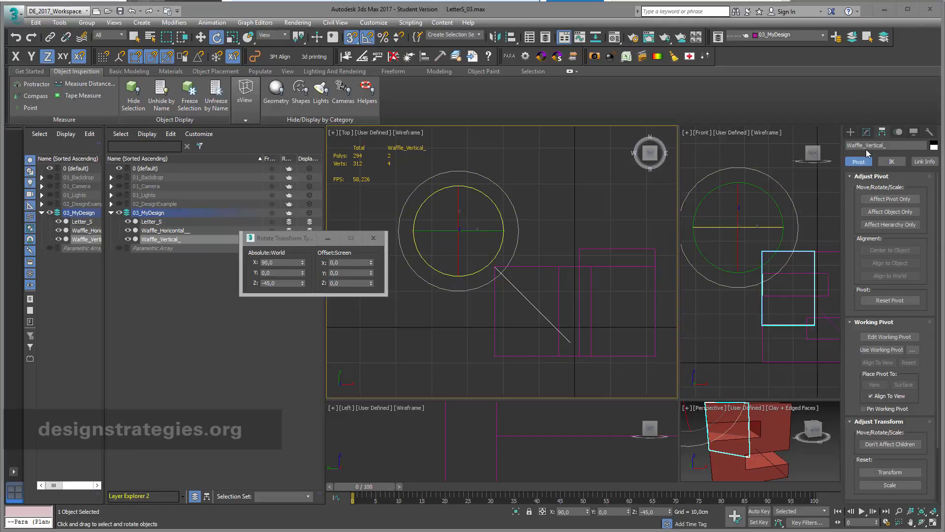
- Create a Para 3d copy array from Waffle_Vertical_ with a D1 count of 5, without keeping the original object
click(512, 58)
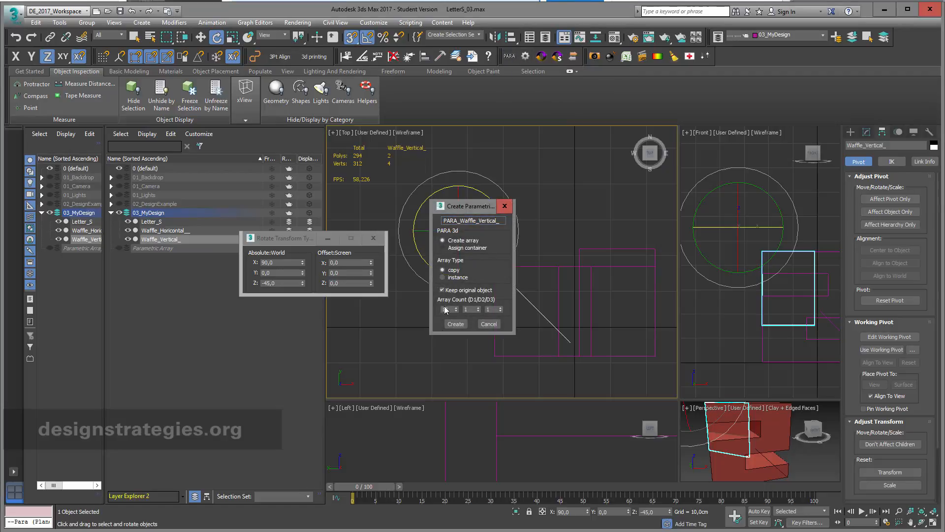
drag(452, 308, 428, 310)
text(5)
click(442, 290)
click(449, 324)
click(456, 323)
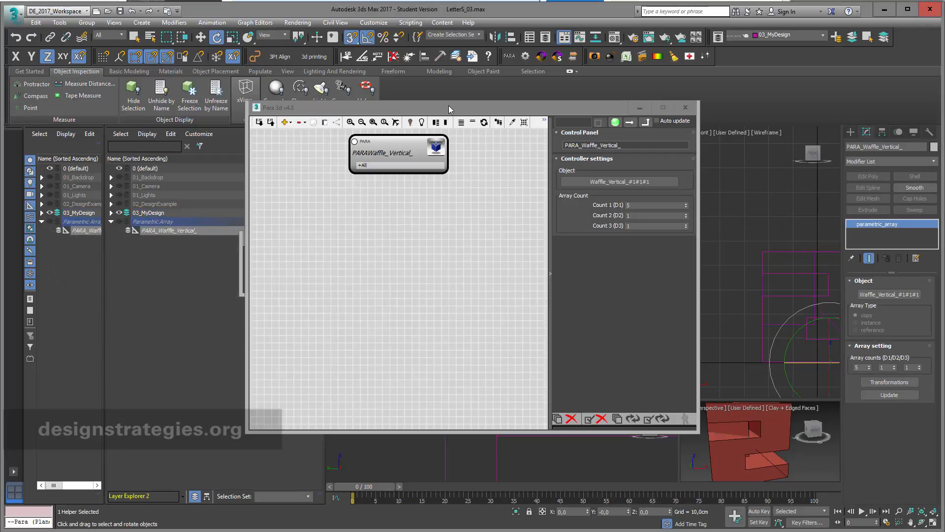
- Move the Para 3d window clear of the model and maximize the Top viewport with the letter in view
drag(448, 108, 222, 132)
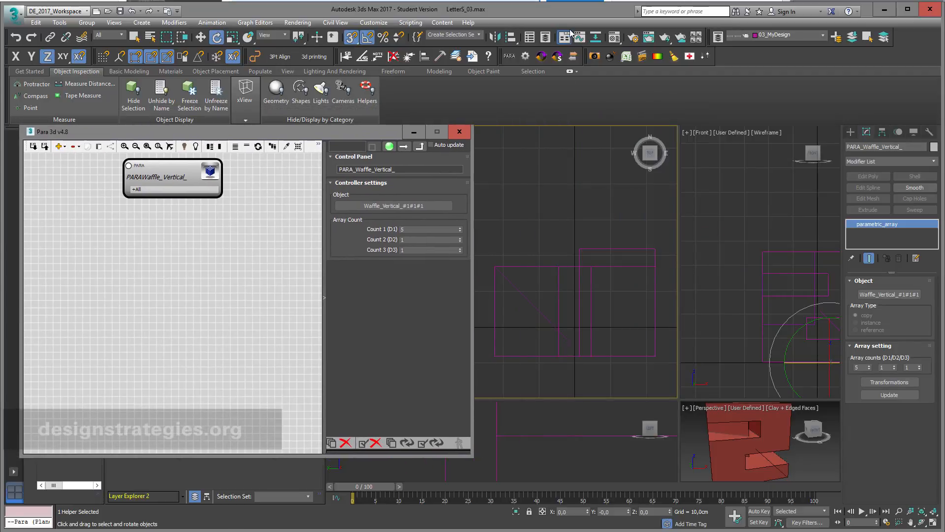
middle_drag(578, 154, 641, 207)
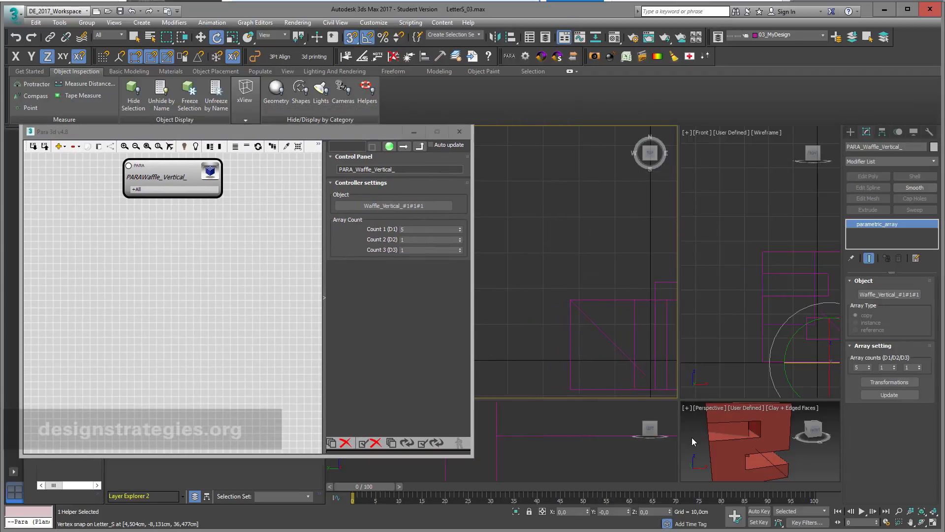
click(933, 523)
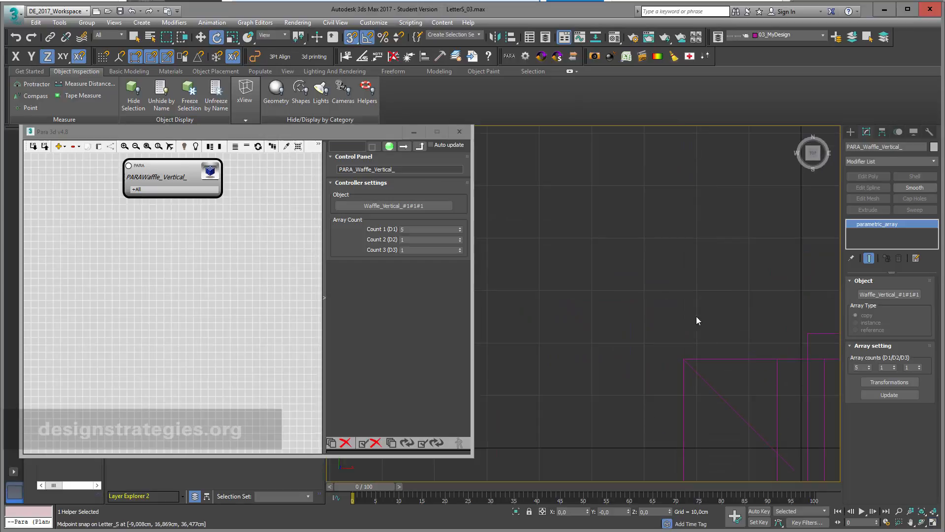
mouse_move(696, 318)
middle_down()
mouse_move(610, 249)
mouse_move(530, 155)
middle_up()
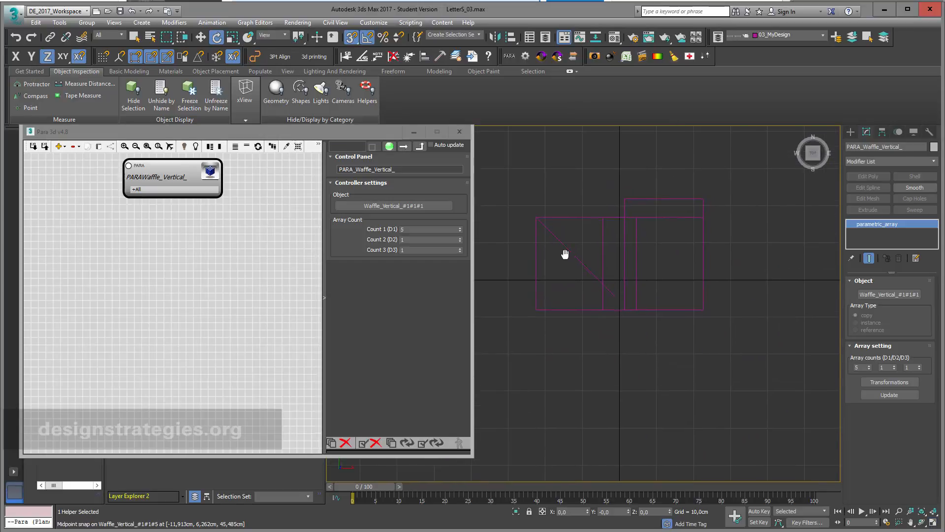
- Expand all parameters of the PARA_Waffle_Vertical_ node and its individual rotation axes
click(136, 190)
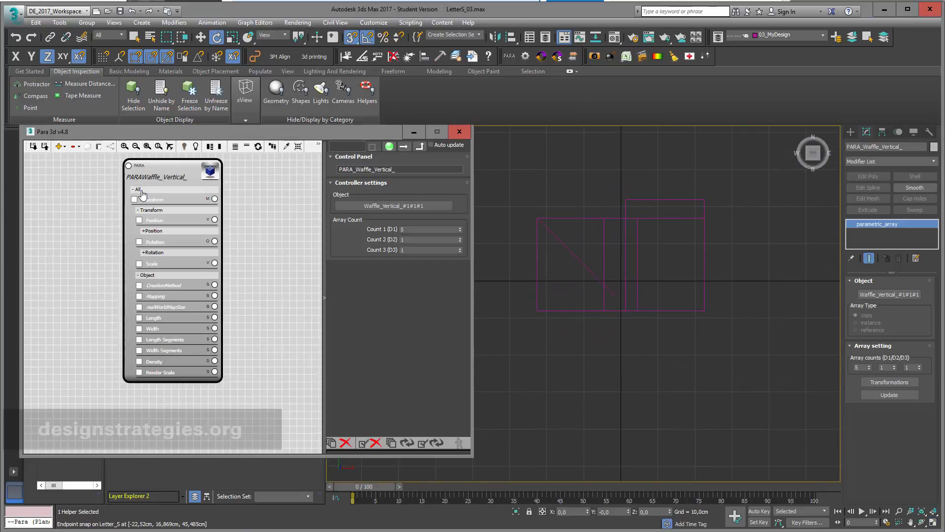
scroll(235, 281, up, 3)
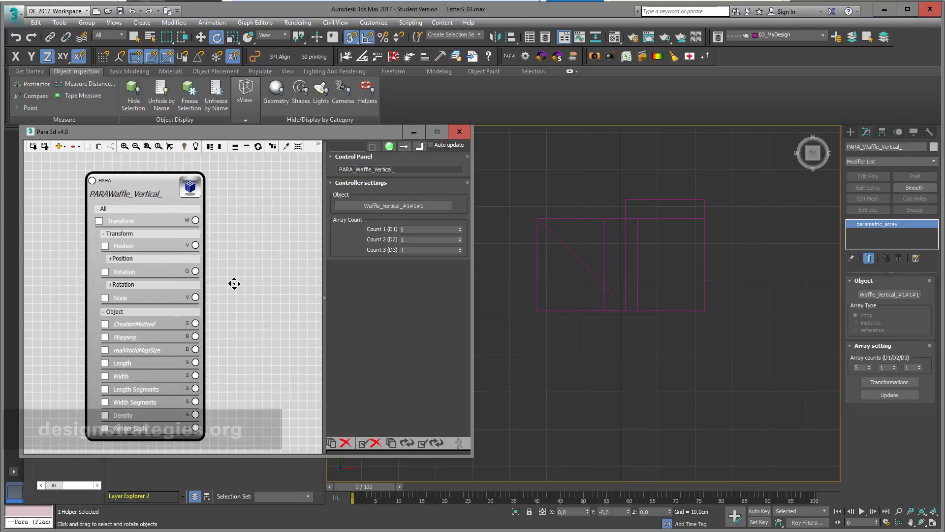
click(114, 285)
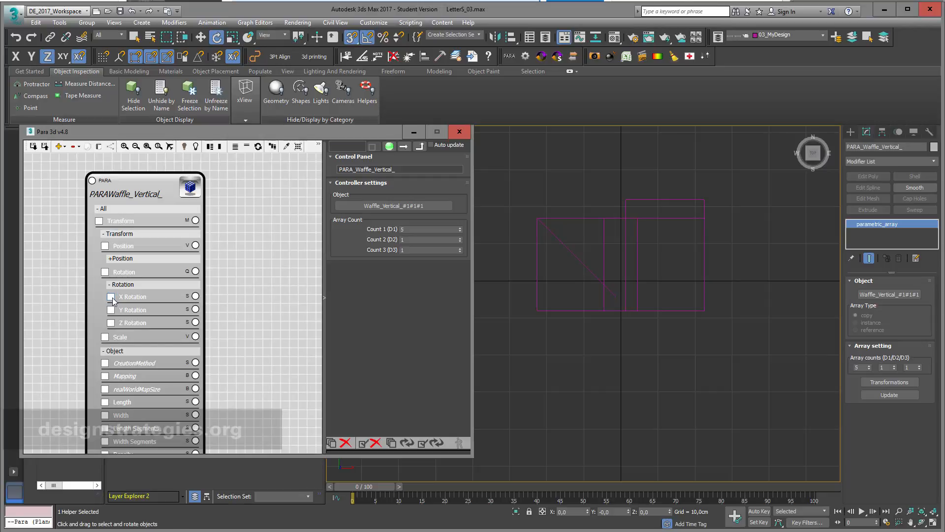
- Try different X Rotation values on all array planes and set the value back to 90
click(112, 296)
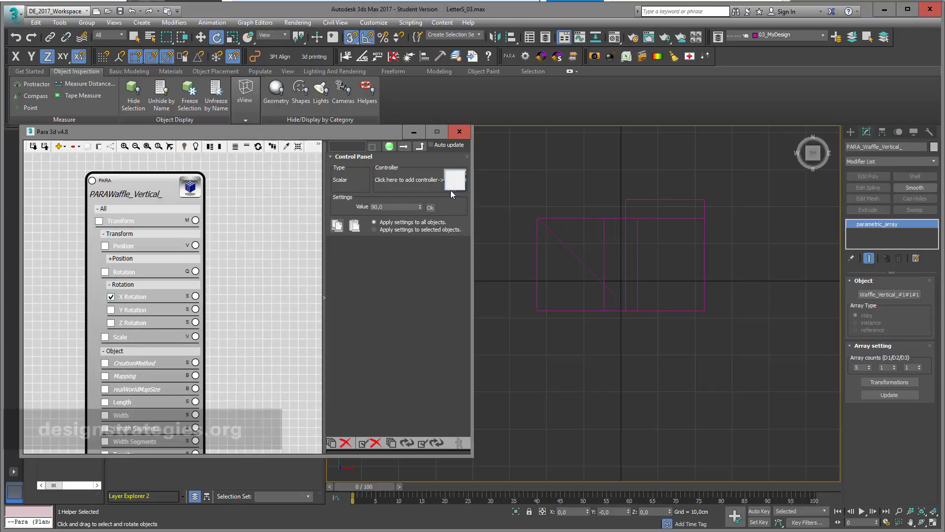
drag(421, 208, 430, 165)
drag(399, 206, 335, 206)
text(90)
click(430, 207)
- Try different Z Rotation values on all array planes and set the value back to -45
click(111, 309)
click(111, 309)
click(111, 322)
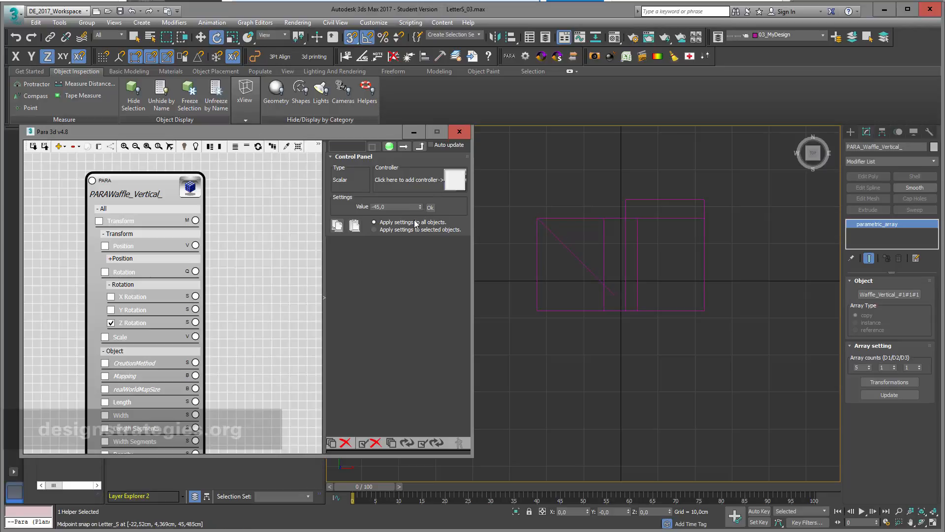
drag(420, 208, 425, 323)
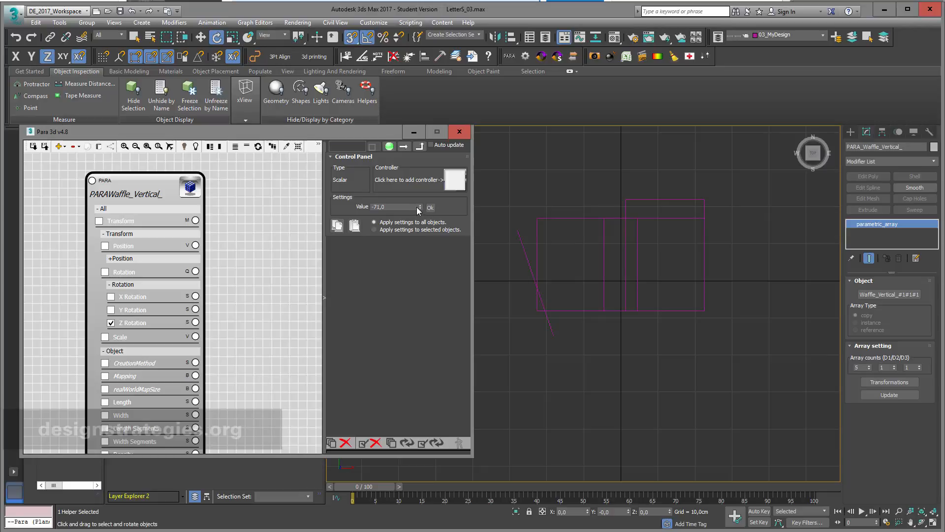
drag(420, 208, 433, 0)
drag(420, 206, 420, 203)
drag(392, 206, 373, 207)
text(-45)
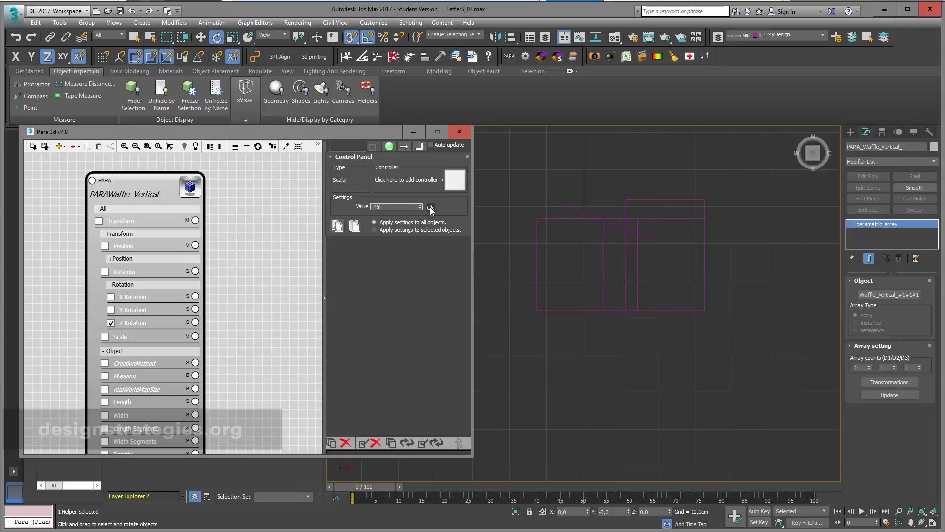
click(430, 207)
- Connect a new Interpolate Controller to the Z Rotation of the array node, searching the controller library for "inter"
middle_drag(259, 344, 216, 311)
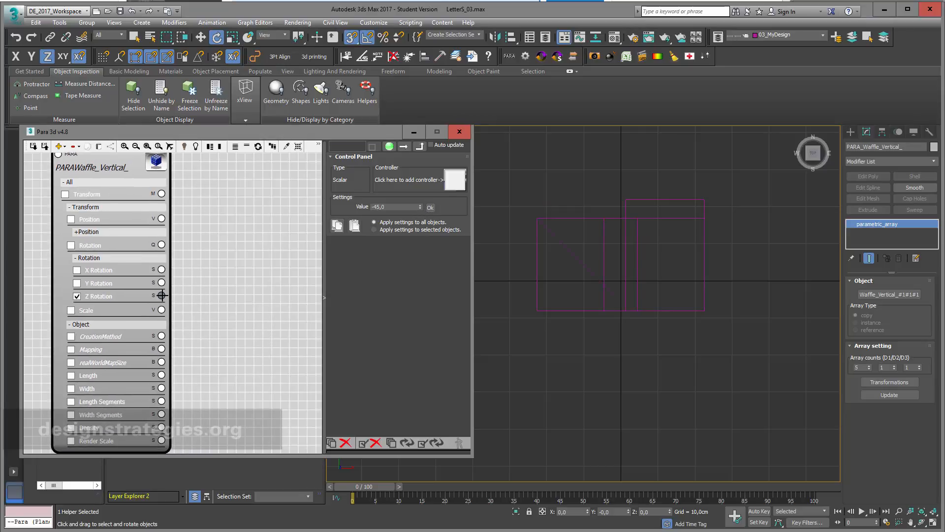
drag(162, 295, 207, 315)
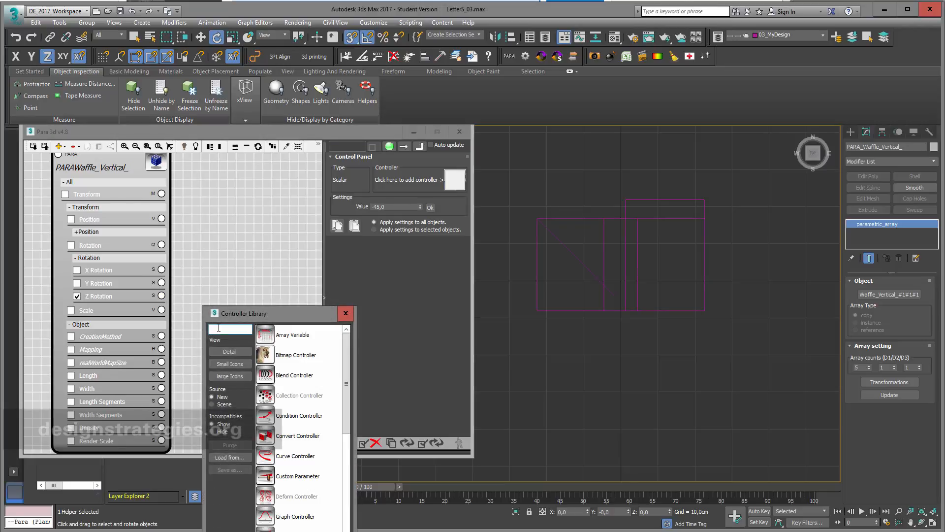
click(218, 327)
text(in)
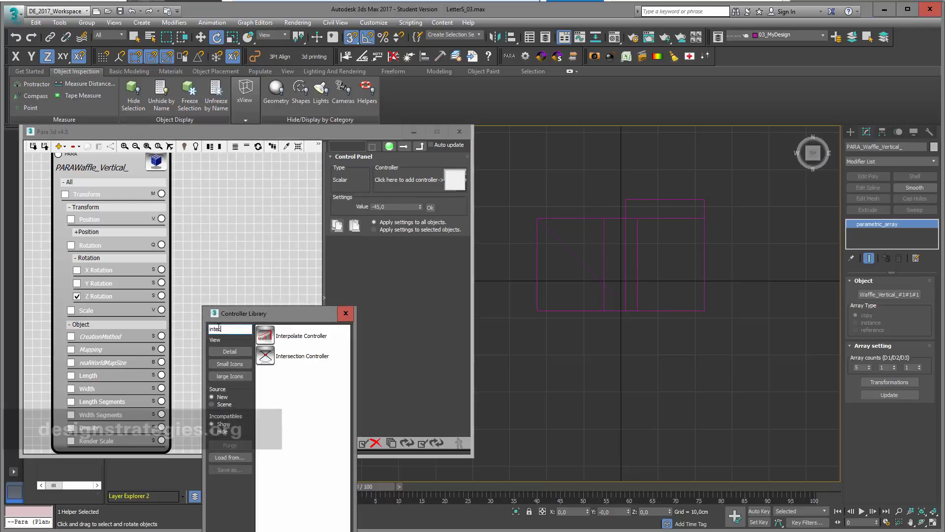
text(ter)
click(268, 336)
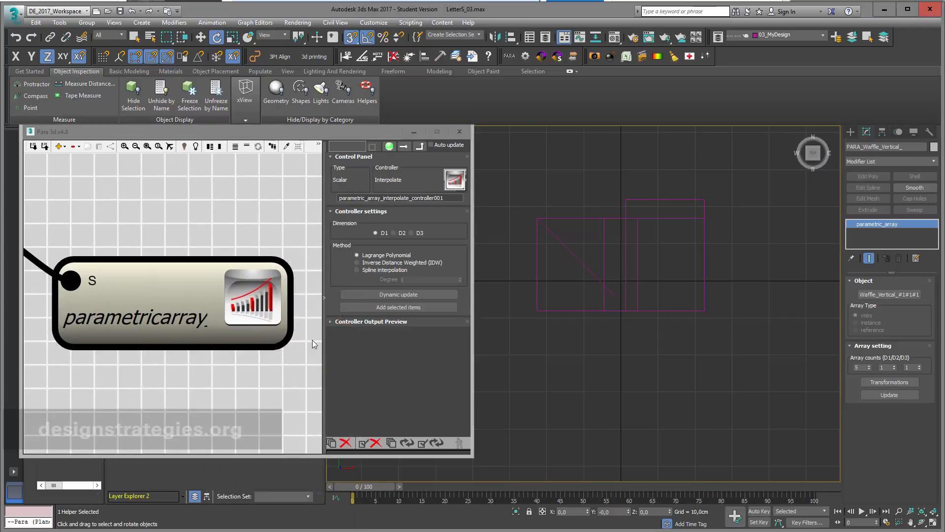
click(380, 310)
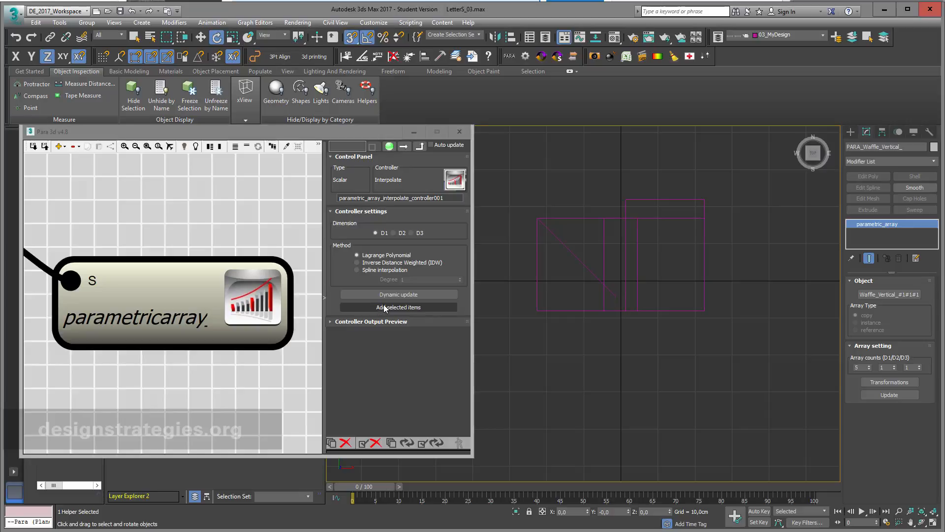
click(385, 308)
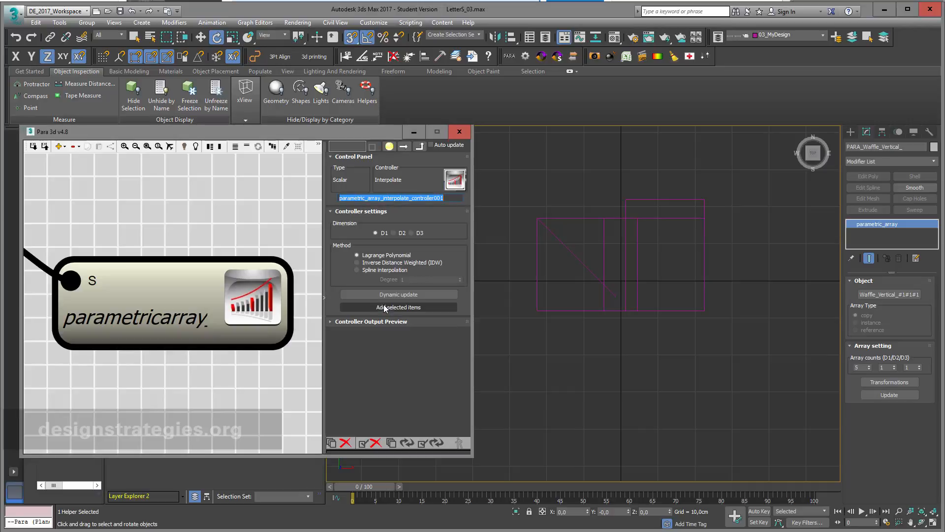
text(h)
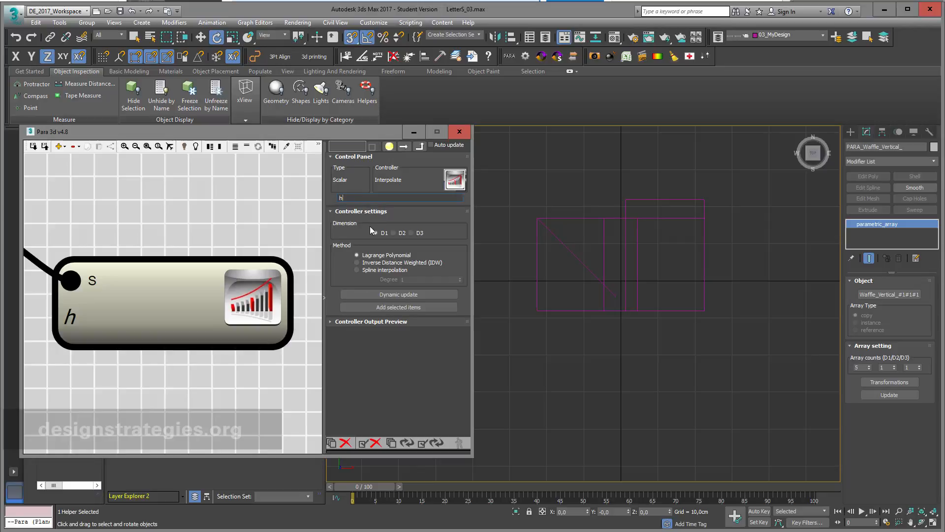
- Rename the Interpolate Controller as LinearWaffel_Vertical
double_click(346, 196)
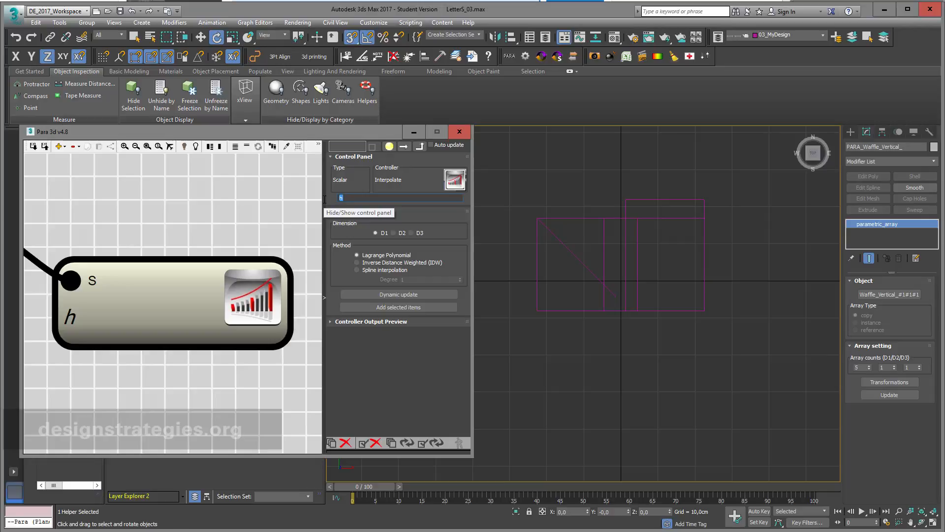
text(LinearWaffel_Vertical)
key(Return)
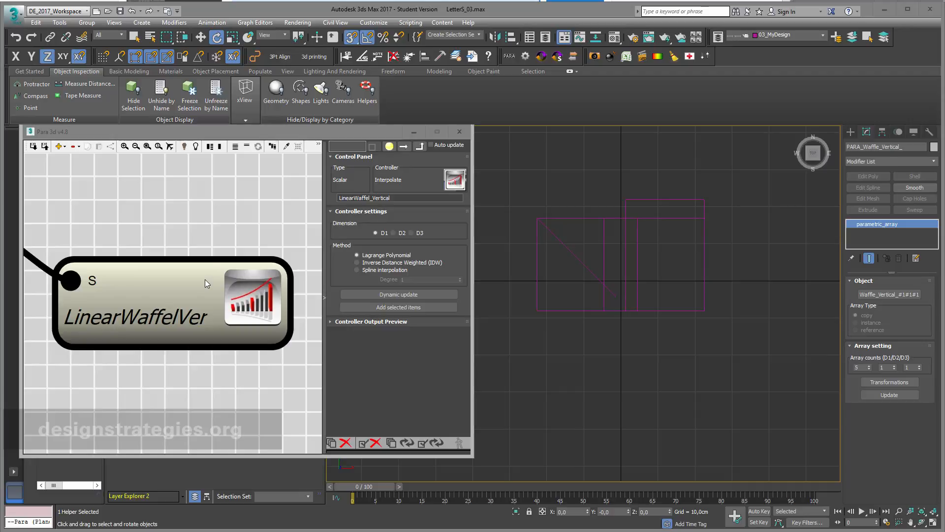
- Clear the current selection and select the array plane Waffle_Vertical_#1#1#1 by name from the scene
drag(317, 129, 315, 130)
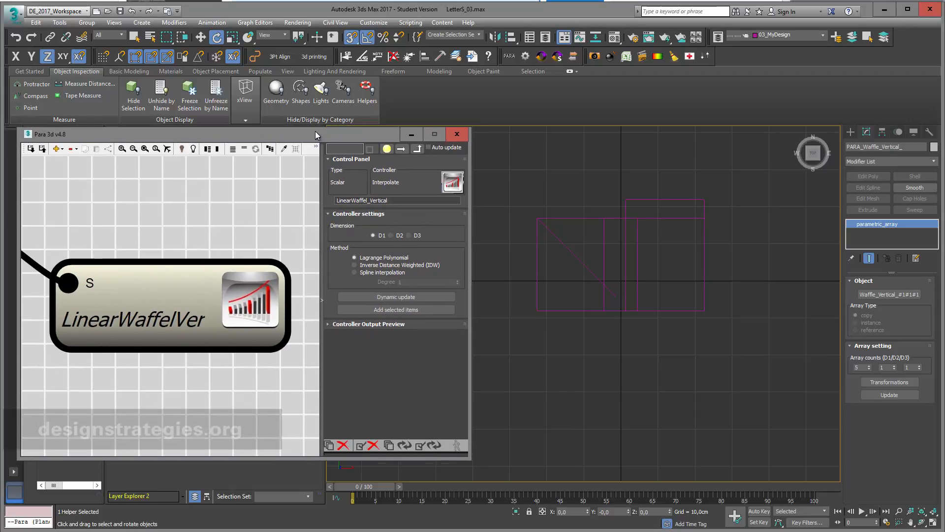
click(512, 177)
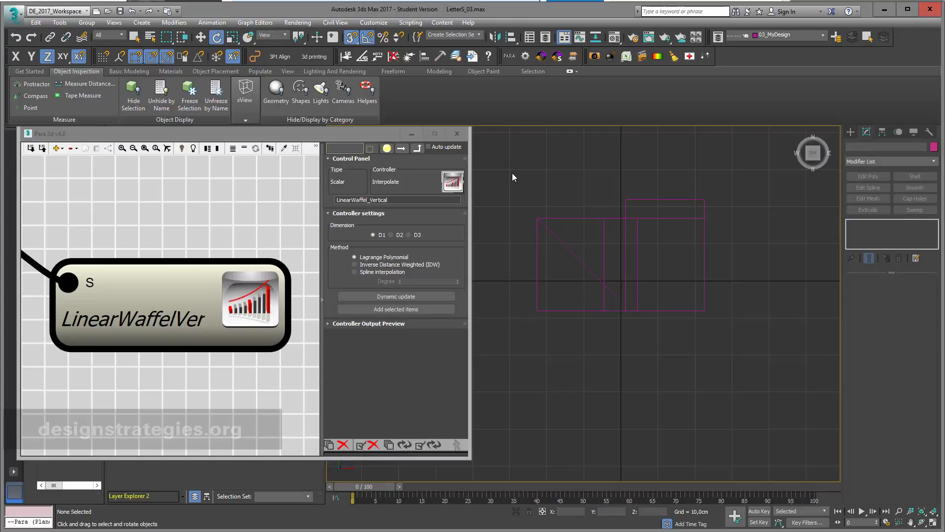
key(h)
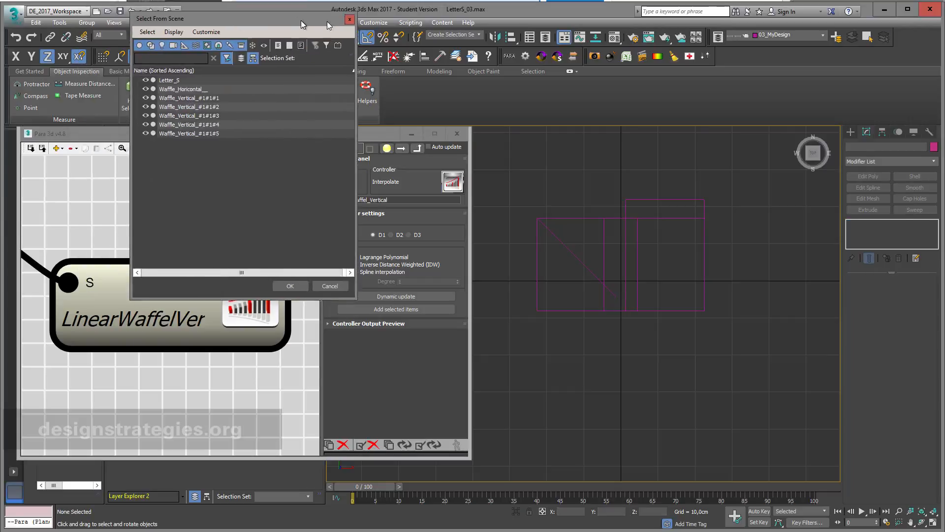
drag(327, 22, 518, 55)
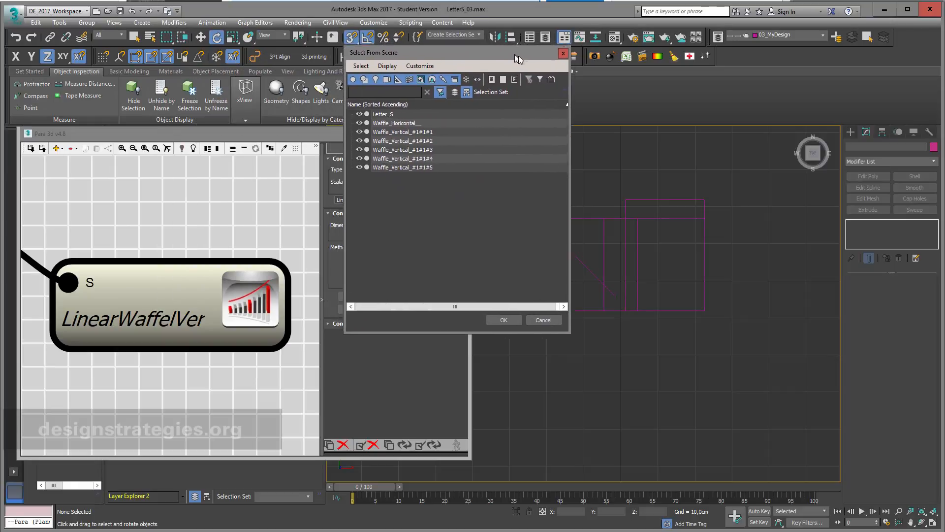
click(393, 133)
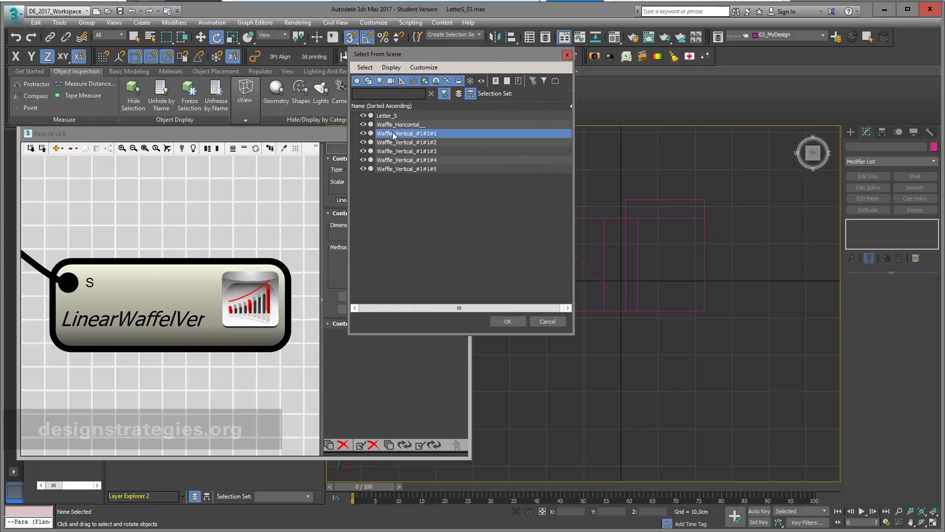
click(517, 324)
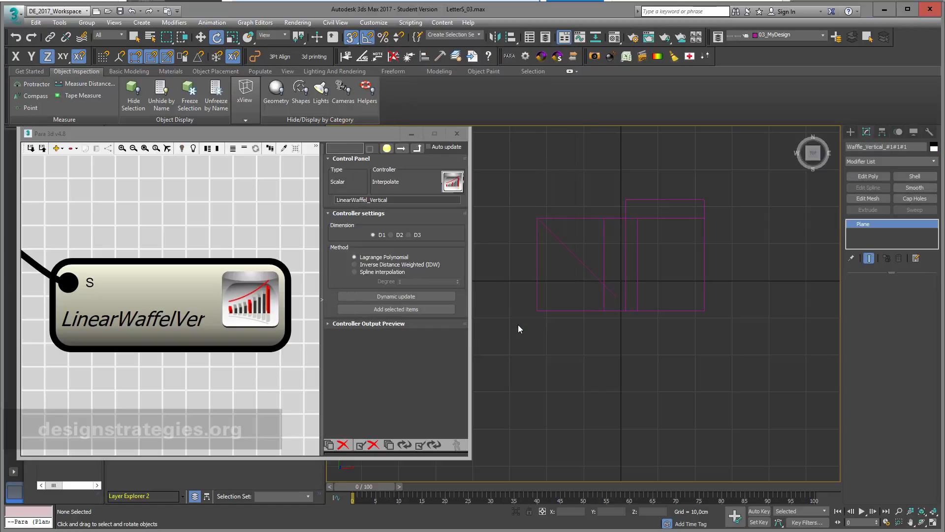
- Add the selected plane Waffle_Vertical_#1#1#1 as a member of the LinearWaffel_Vertical controller and dismiss the message
click(424, 308)
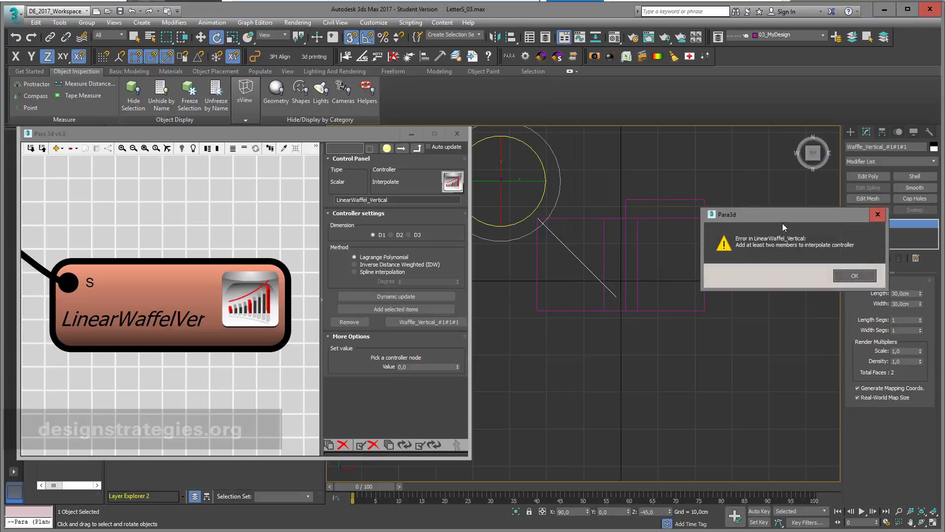
drag(792, 212, 533, 233)
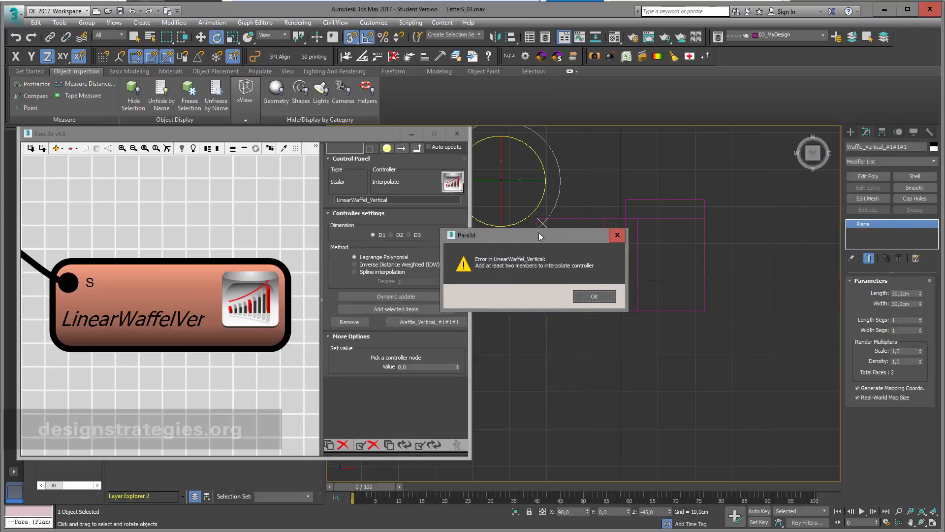
click(595, 296)
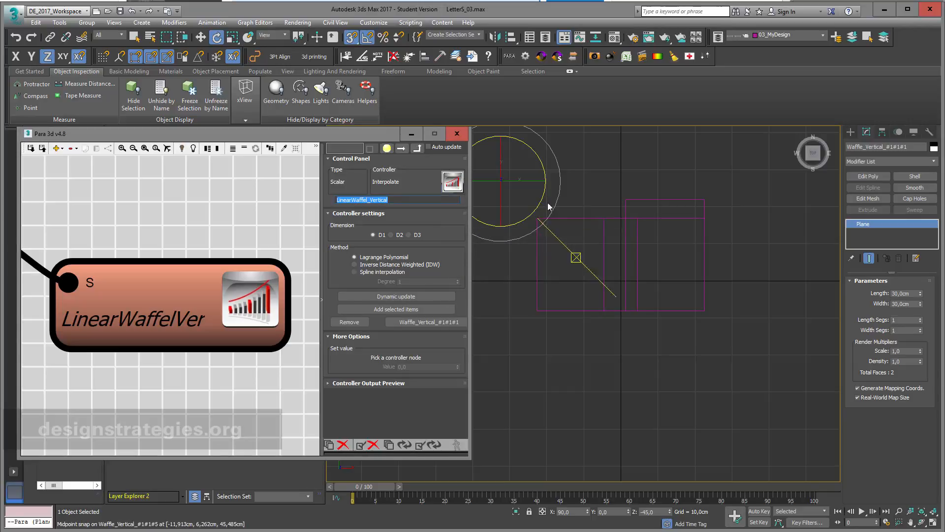
- Select the plane Waffle_Vertical_#1#1#5 by name from the scene and add it as the controller's second member
click(614, 158)
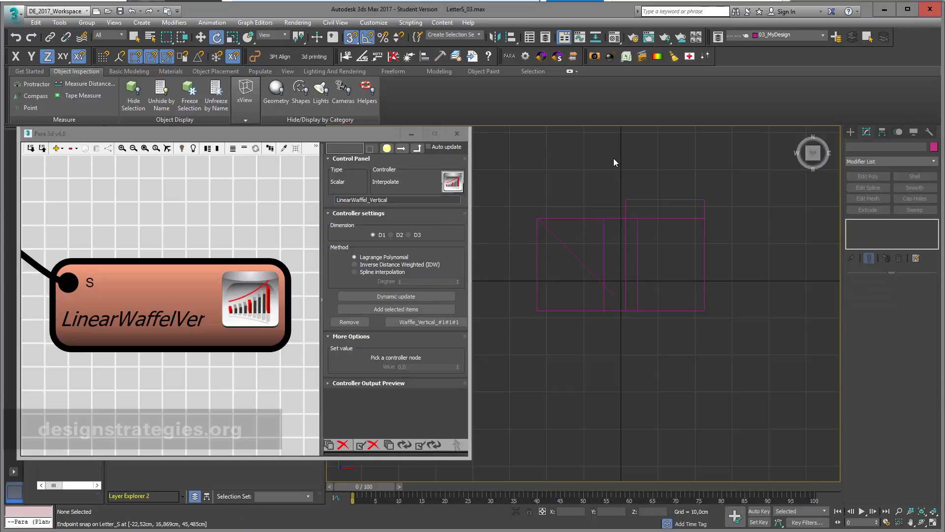
key(h)
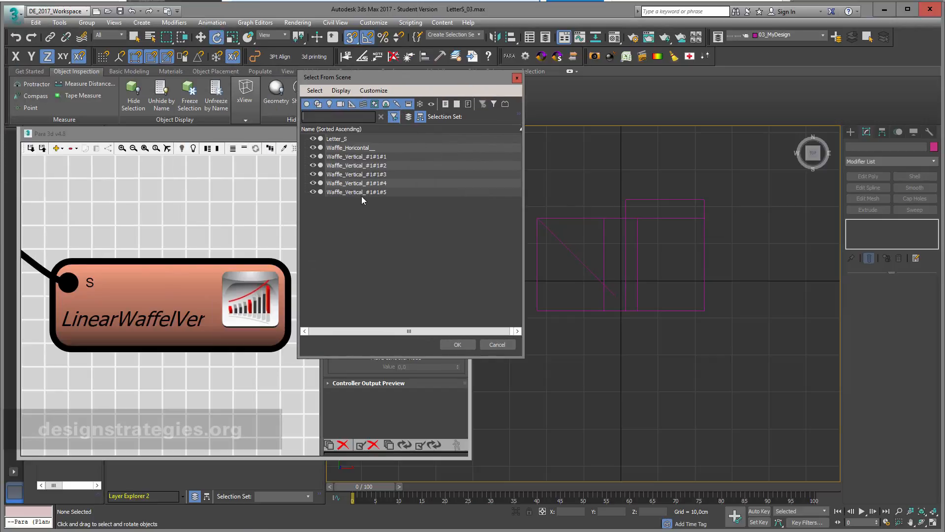
click(362, 193)
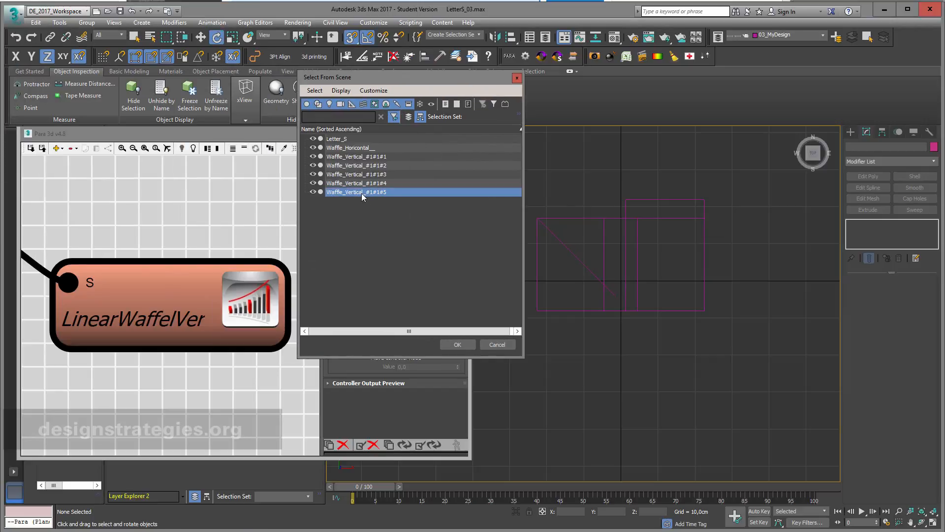
click(459, 345)
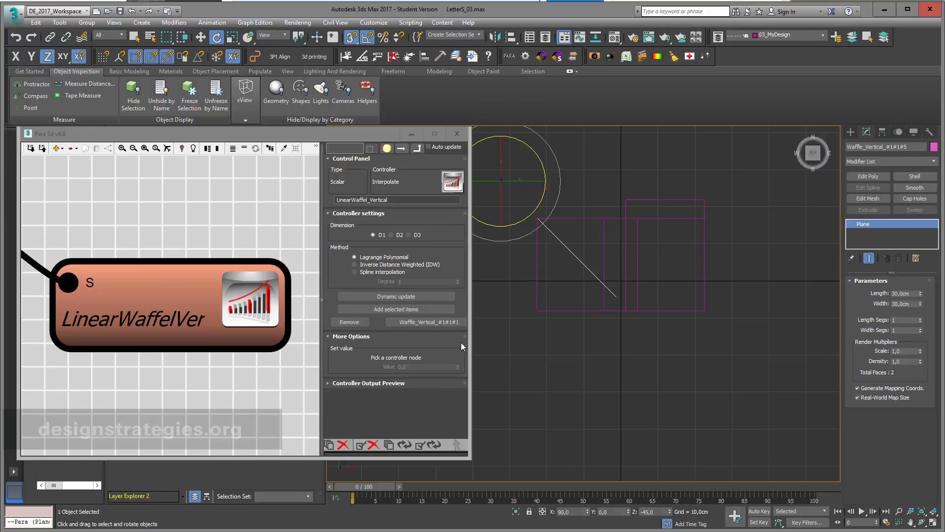
click(432, 309)
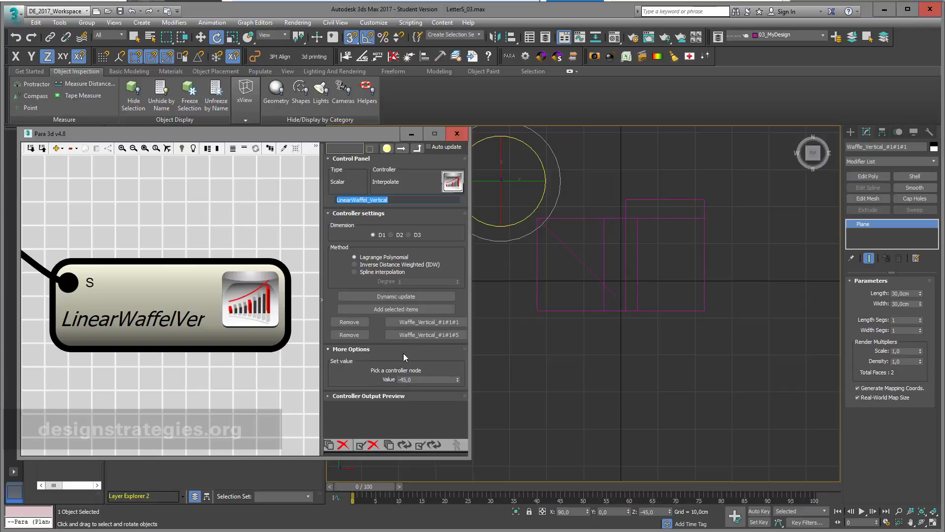
- Set the interpolation value of member Waffle_Vertical_#1#1#1 to -70
click(425, 321)
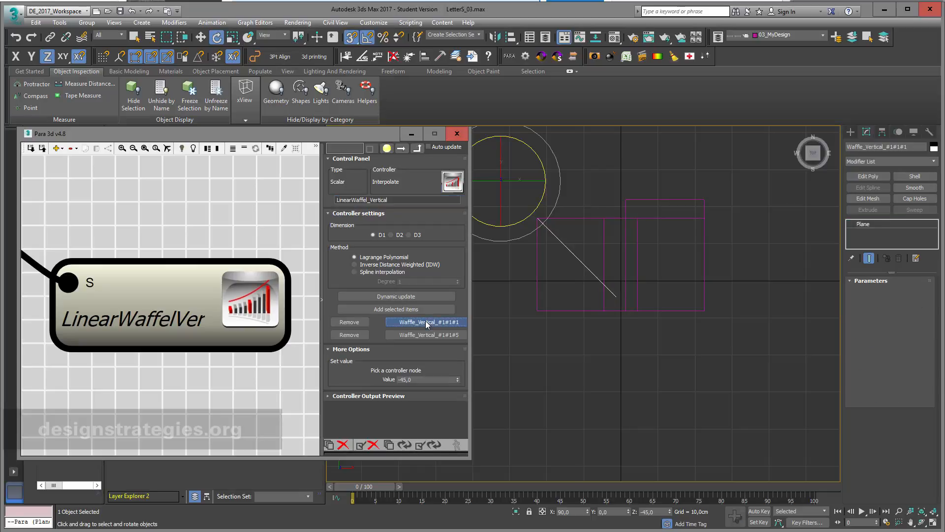
double_click(400, 379)
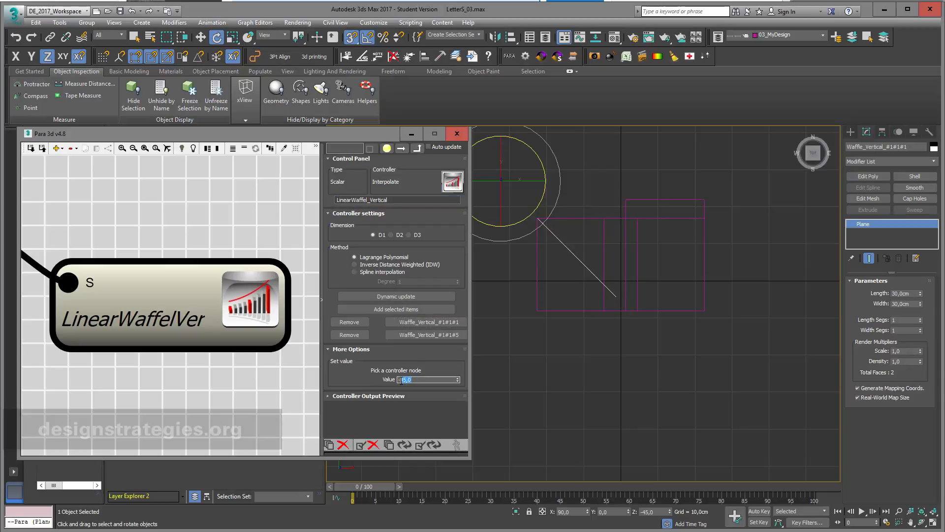
text(-70)
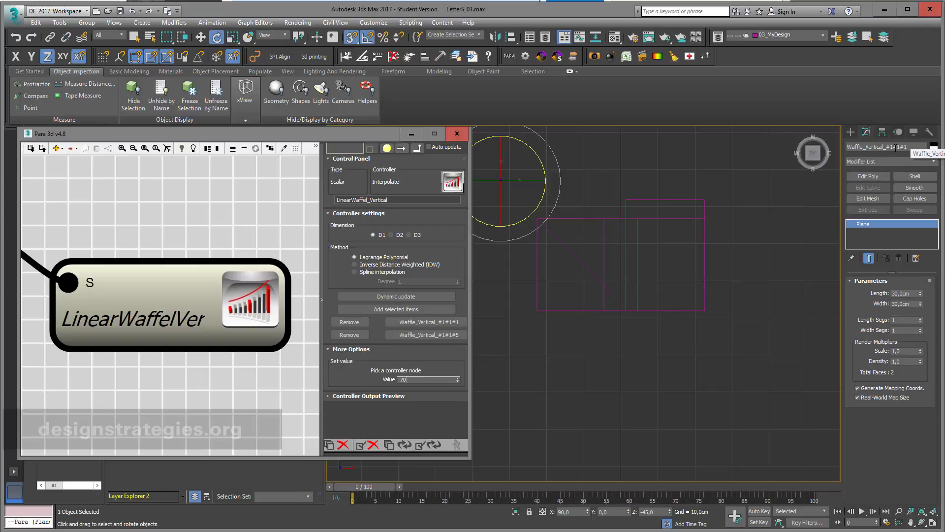
- Set the interpolation value of member Waffle_Vertical_#1#1#5 to -20 and update the array with the interpolated rotations
click(435, 335)
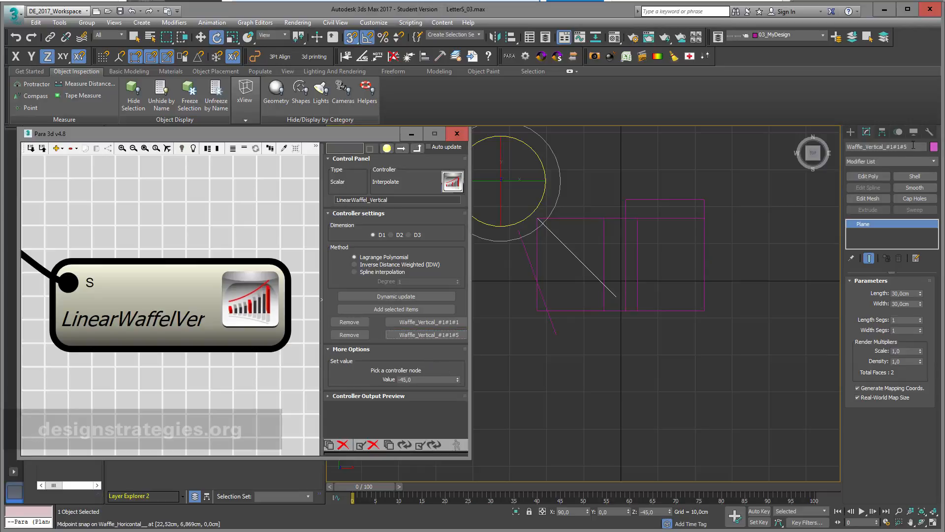
click(409, 379)
drag(409, 380, 400, 380)
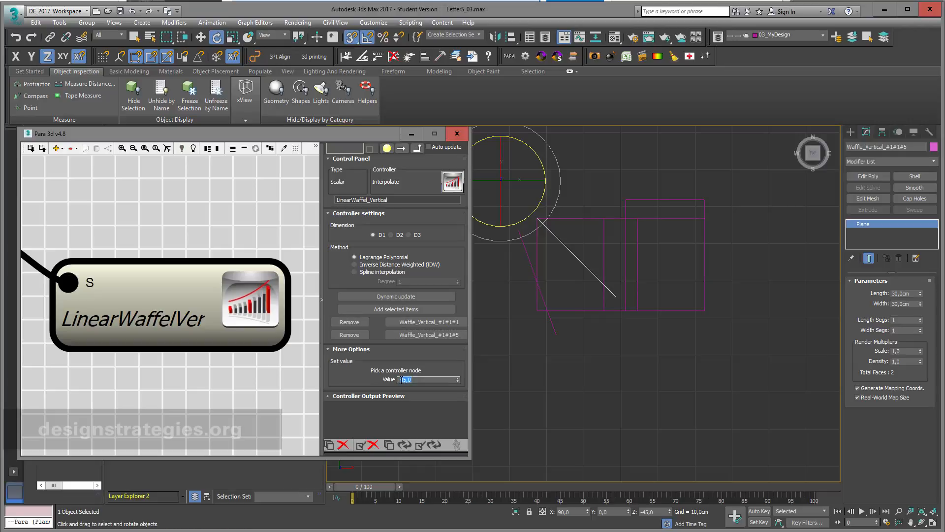
text(10)
key(Return)
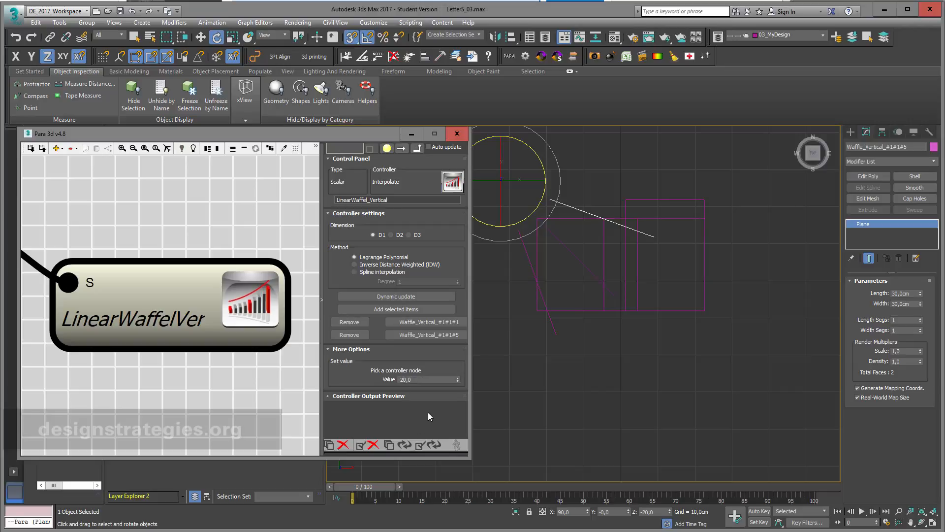
click(432, 444)
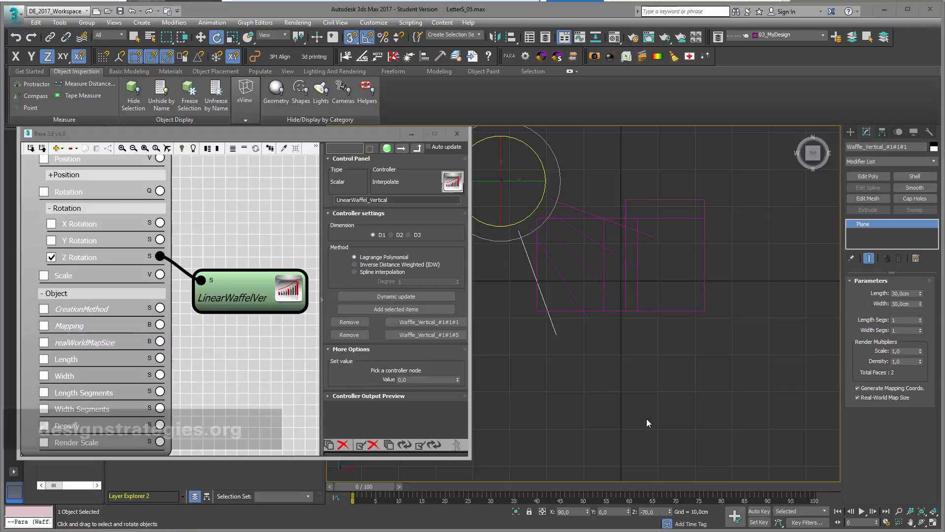
- Restore the four-viewport layout and inspect the fanned planes on the letter S in the perspective view
click(934, 526)
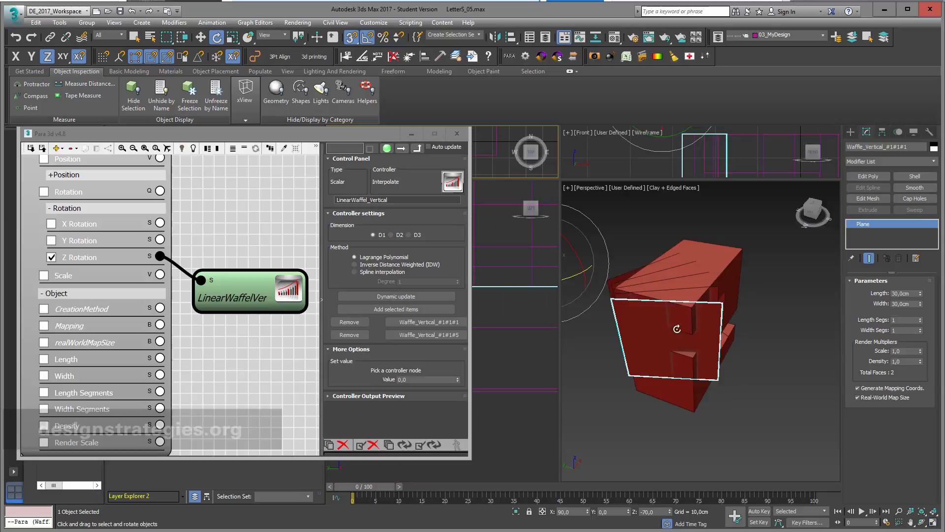
click(922, 522)
drag(628, 337, 691, 326)
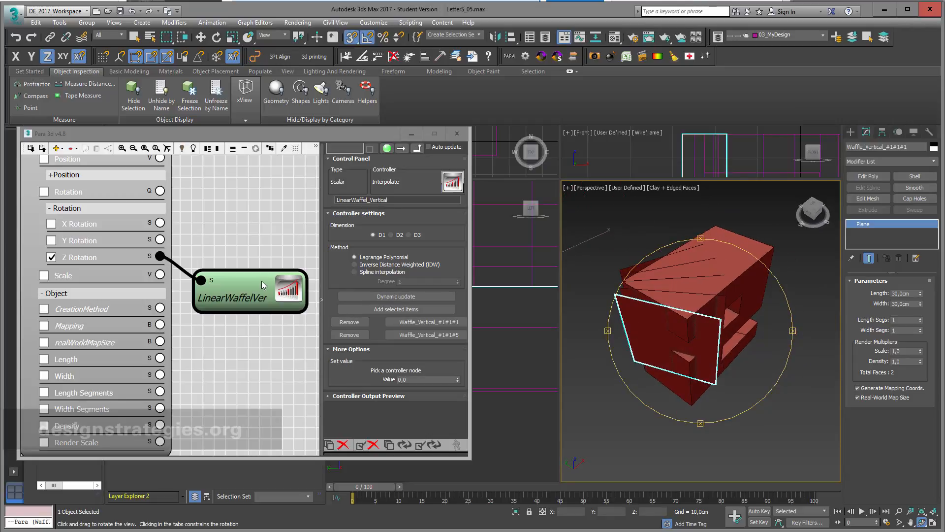
- Try a different Y Rotation on all array planes and set the value back to 0
click(51, 257)
click(52, 241)
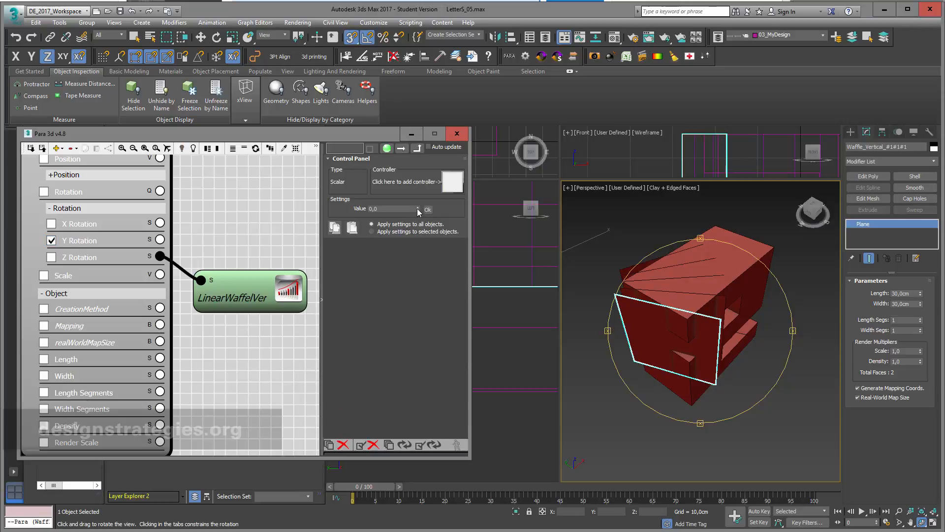
mouse_move(418, 208)
mouse_down()
mouse_move(418, 147)
mouse_move(418, 216)
mouse_up()
double_click(386, 208)
text(0)
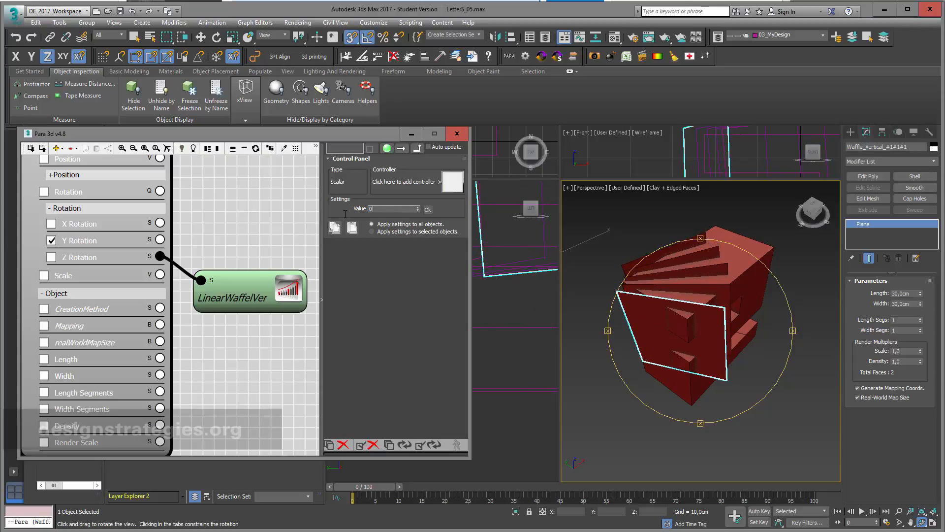
key(Return)
click(51, 240)
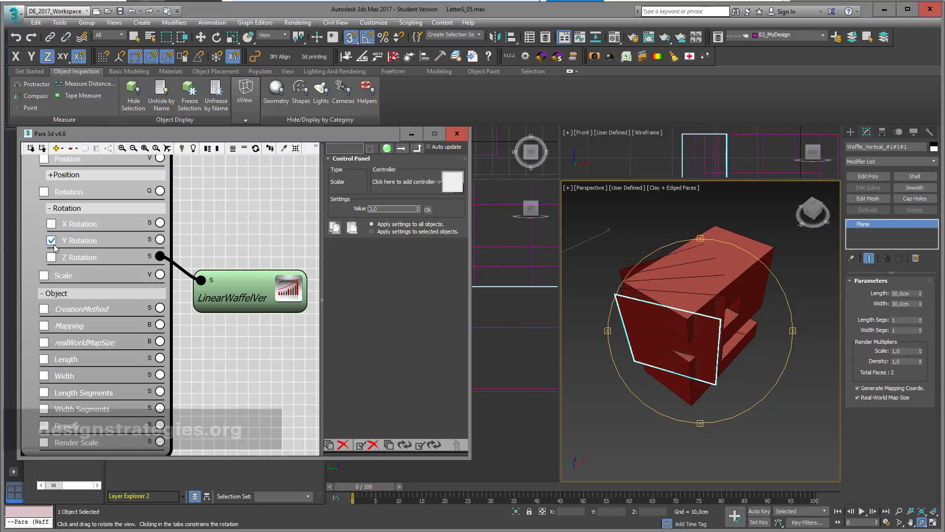
- Try a different X Rotation on all array planes and set the value back to 90
click(51, 223)
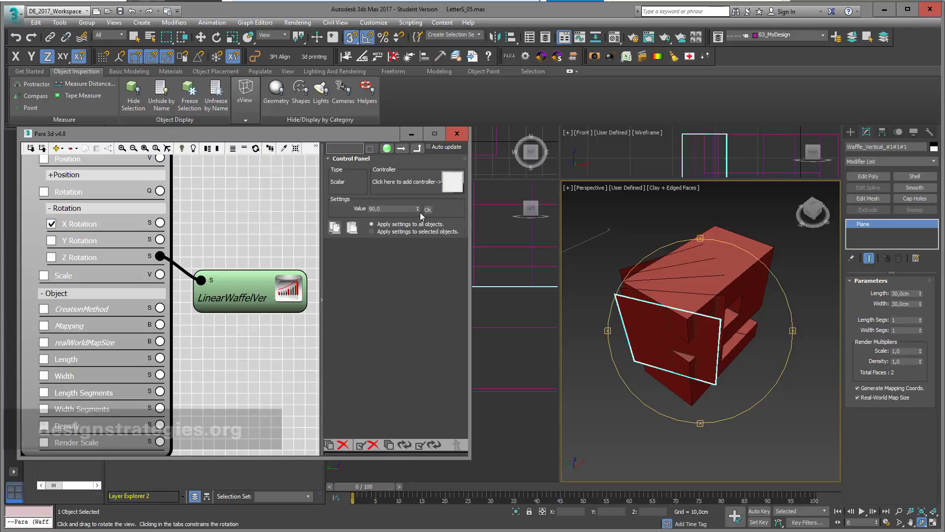
drag(417, 209, 426, 158)
double_click(392, 208)
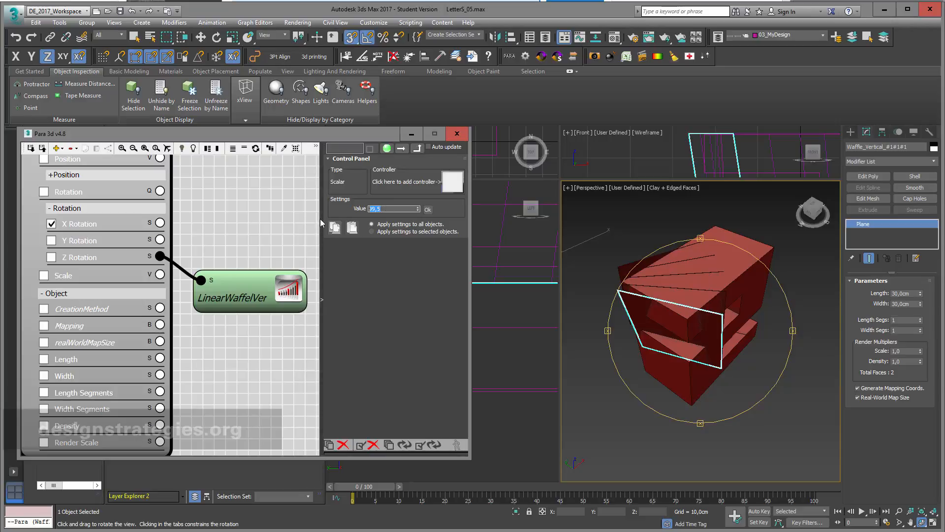
text(90)
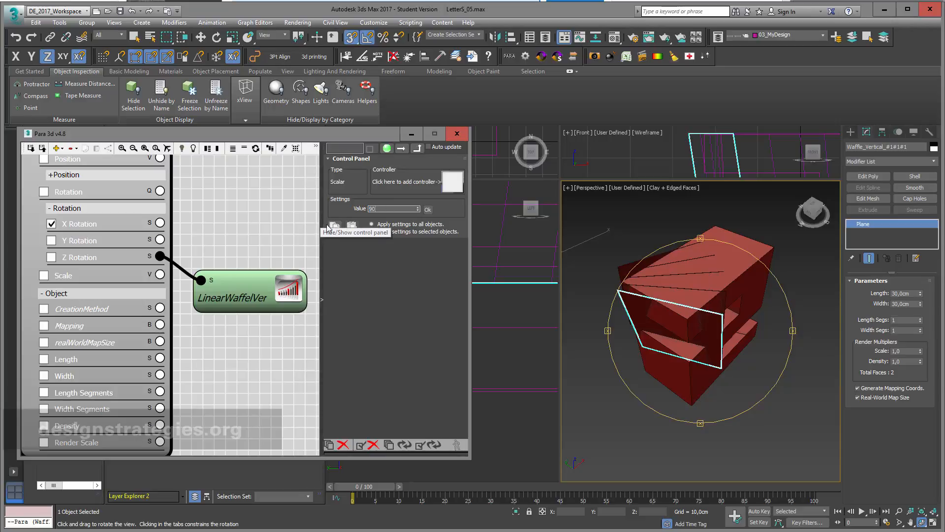
click(427, 210)
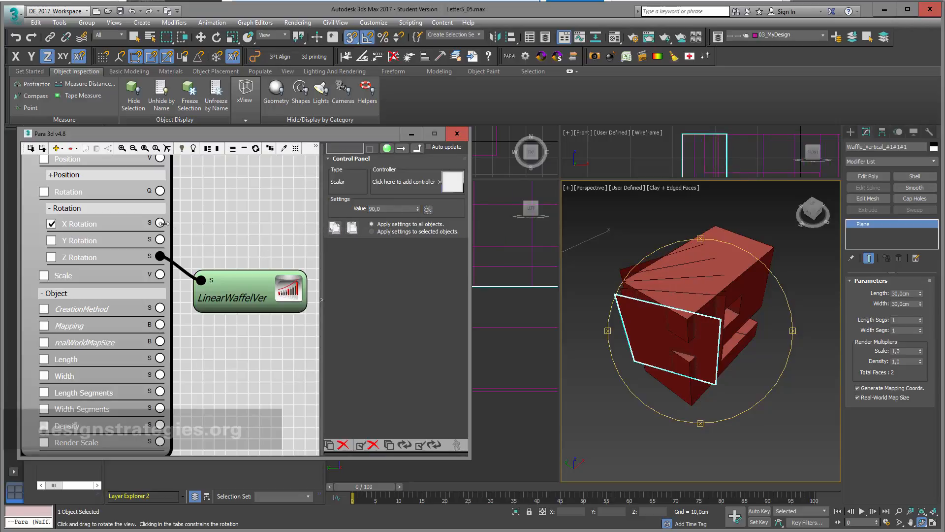
- Connect a new Interpolate Controller to the array's X Rotation, searching the library for "inter", and place its node above the LinearWaffel_Vertical node
drag(160, 223, 203, 230)
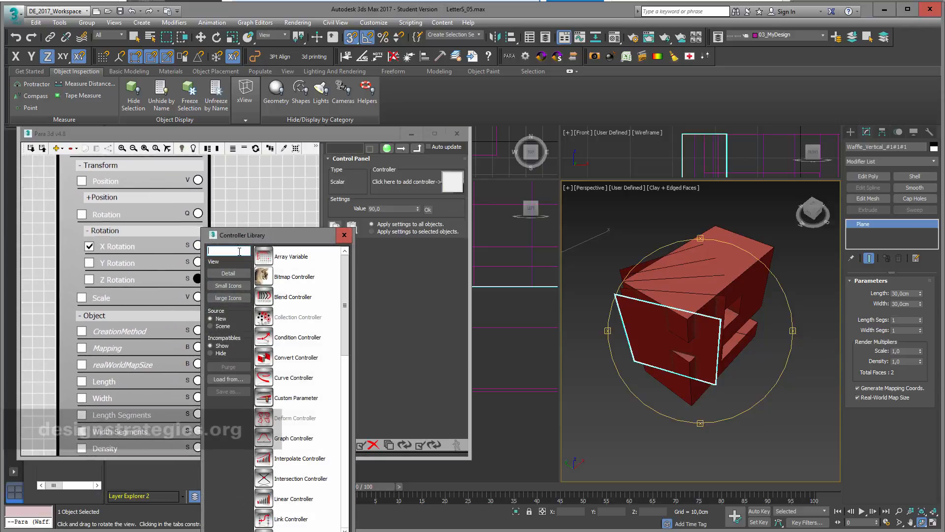
text(inter)
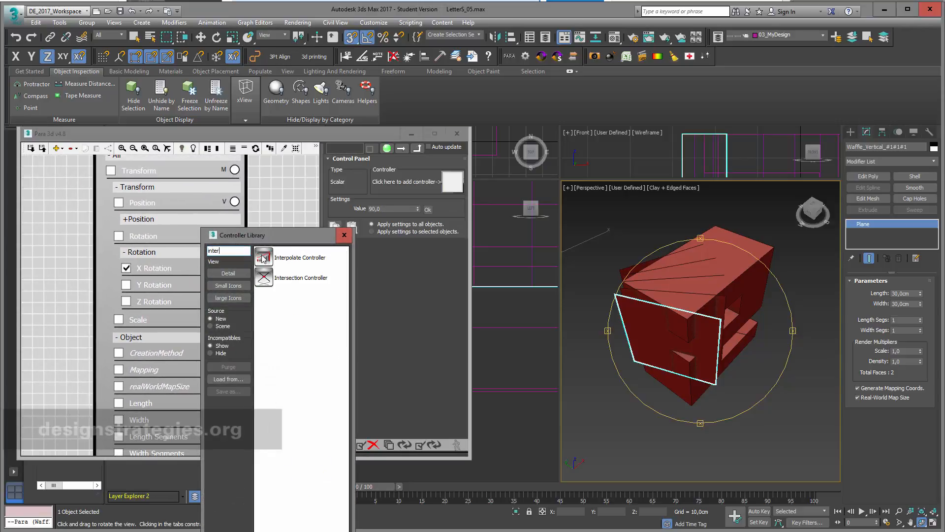
click(266, 260)
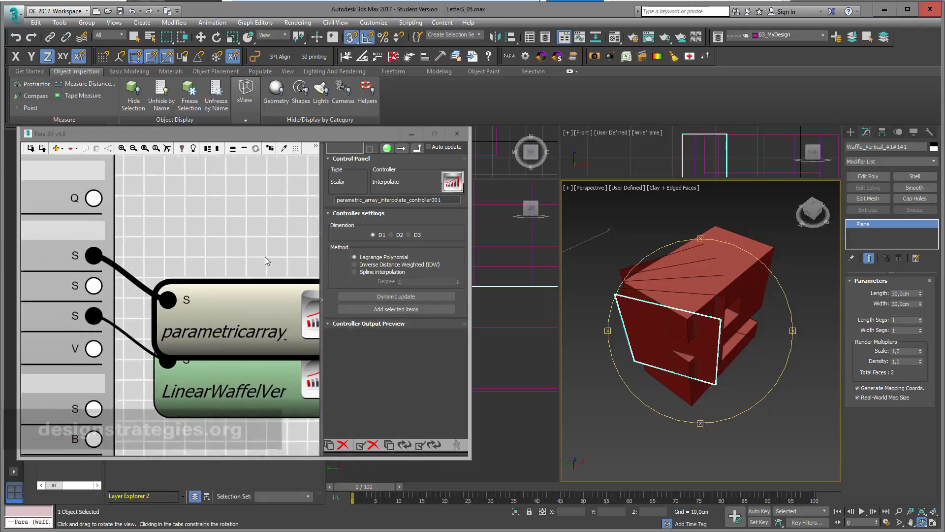
scroll(237, 196, up, 2)
middle_drag(238, 197, 278, 204)
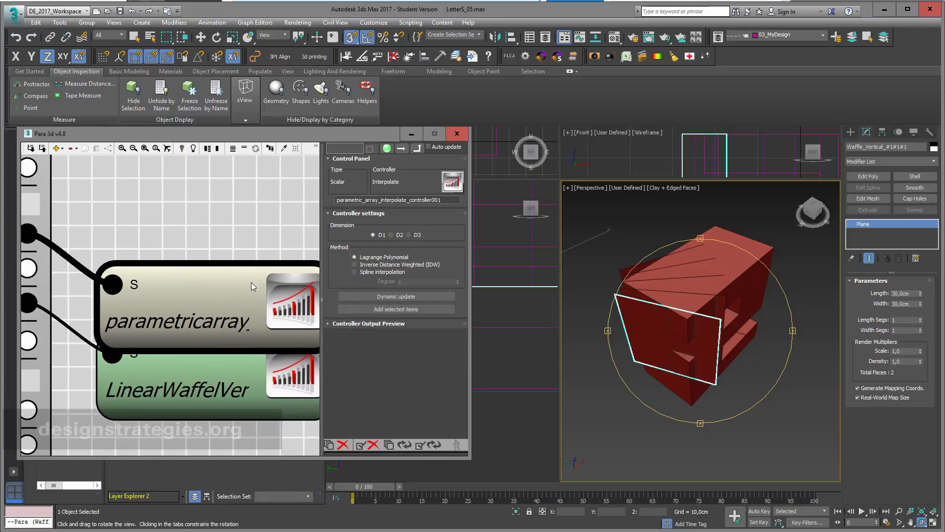
drag(251, 282, 254, 246)
- Add the planes Waffle_Vertical_#1#1#1 and Waffle_Vertical_#1#1#5 as members of the new X Rotation Interpolate Controller
click(389, 309)
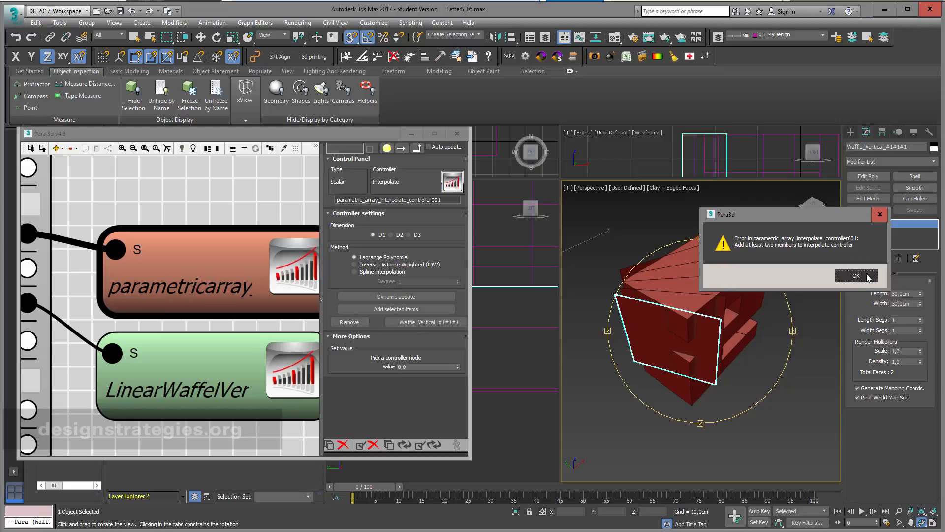
click(867, 277)
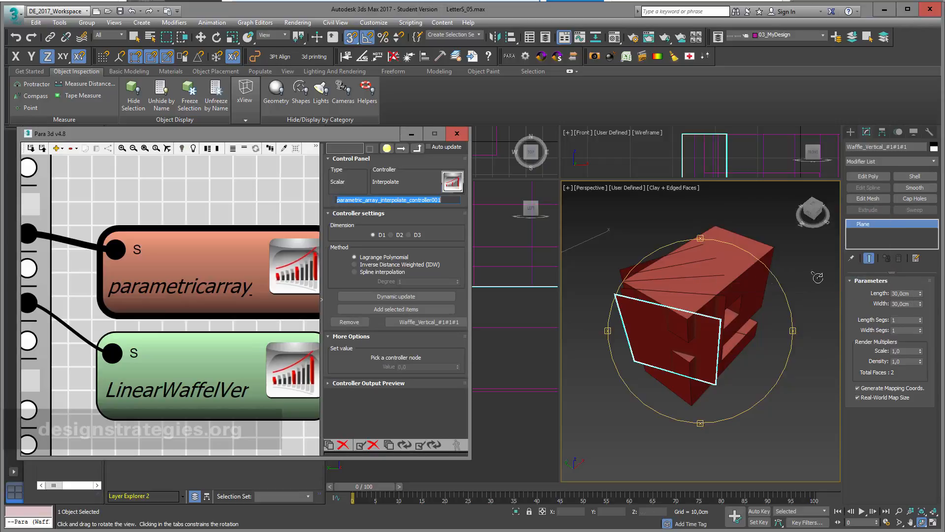
click(200, 37)
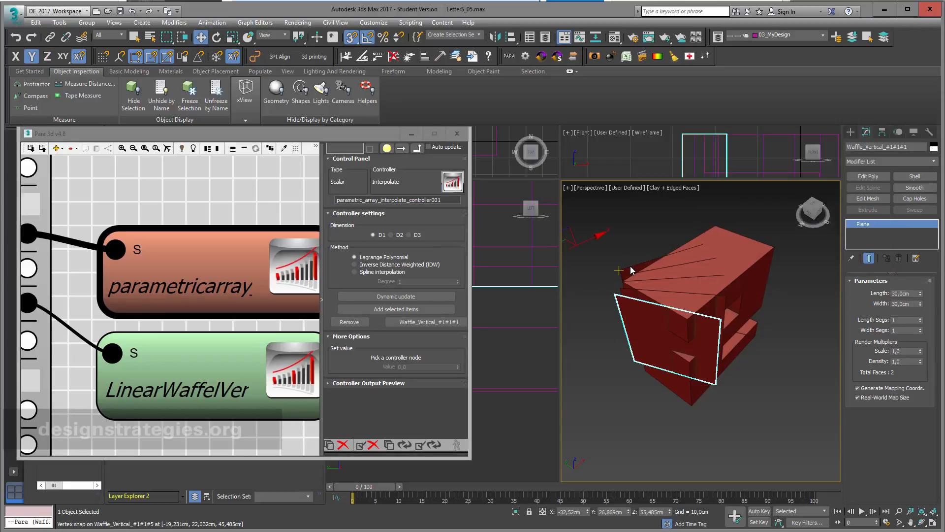
shift+drag(630, 269, 633, 269)
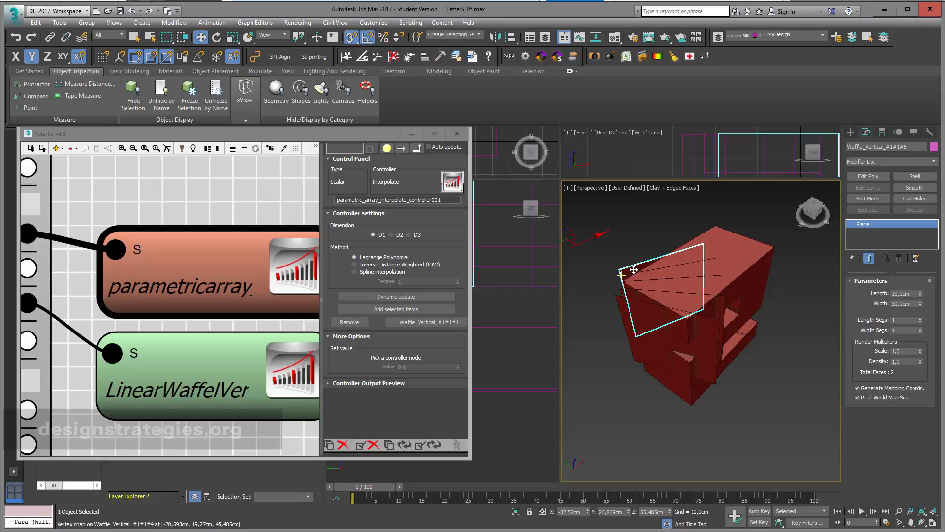
click(415, 310)
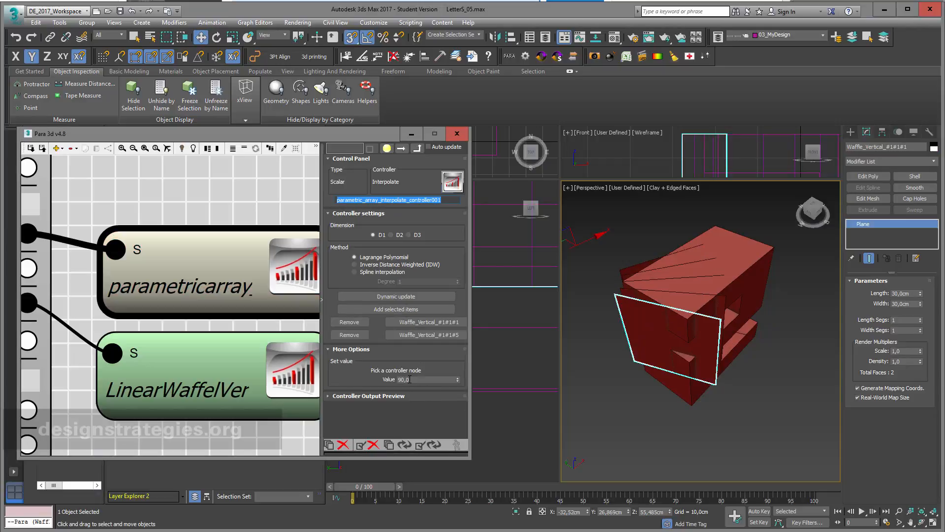
- Try an interpolation value of 100 for Waffle_Vertical_#1#1#1 in the X Rotation controller
click(413, 380)
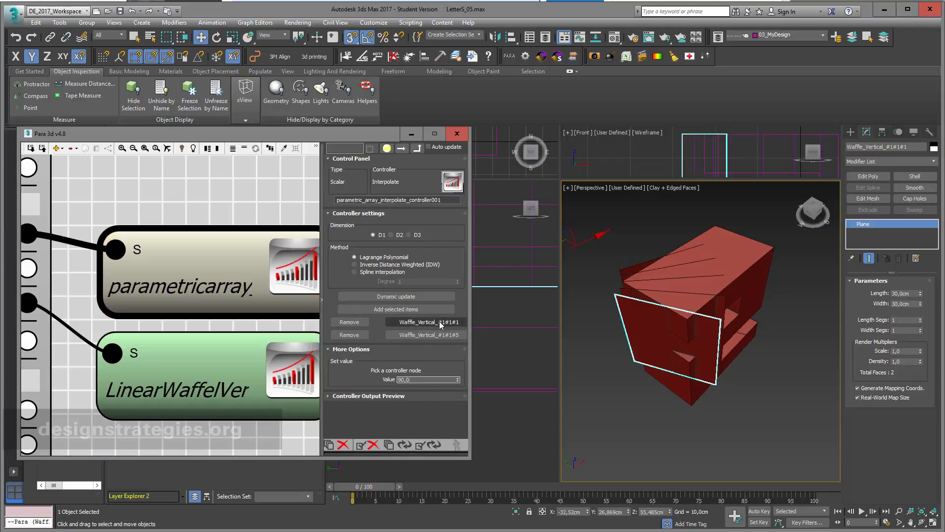
click(440, 323)
click(413, 379)
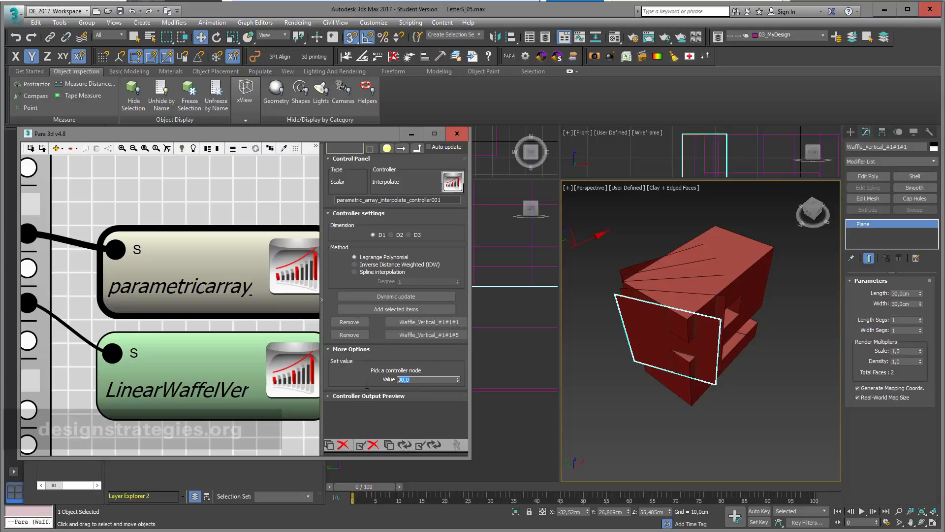
key(q)
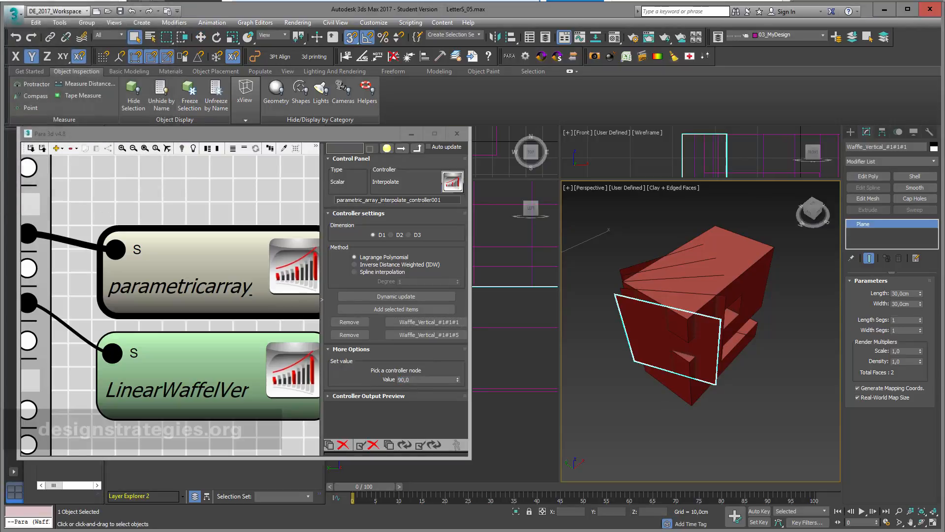
click(415, 379)
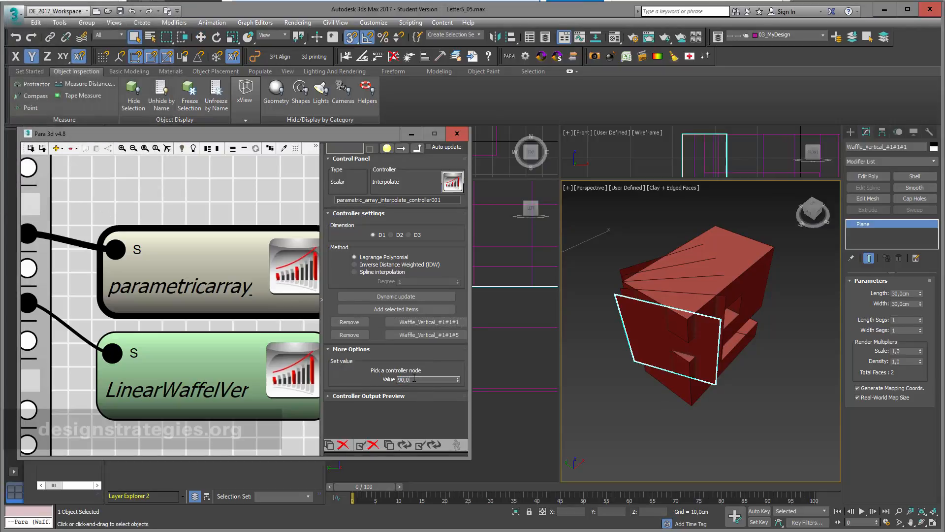
text(100)
key(Return)
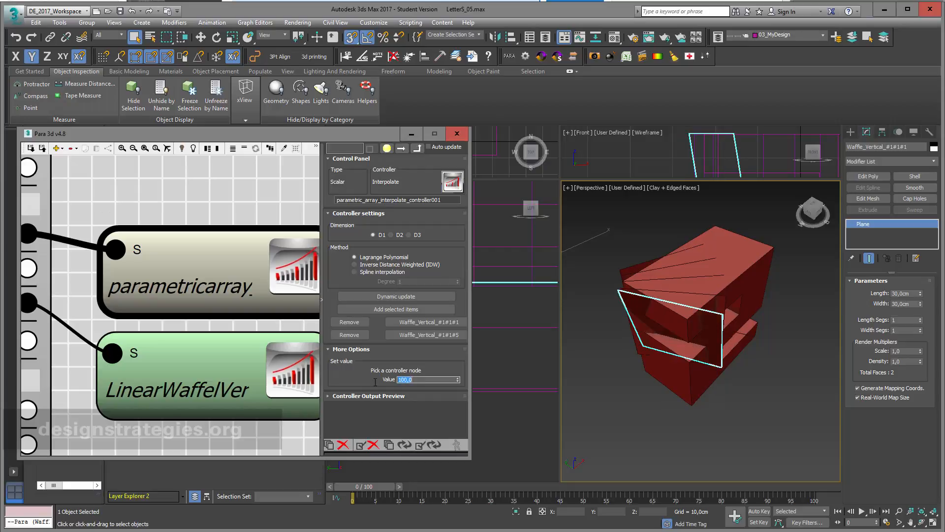
- Try an interpolation value of 80 for Waffle_Vertical_#1#1#5 and inspect the tilted planes from another angle
click(428, 335)
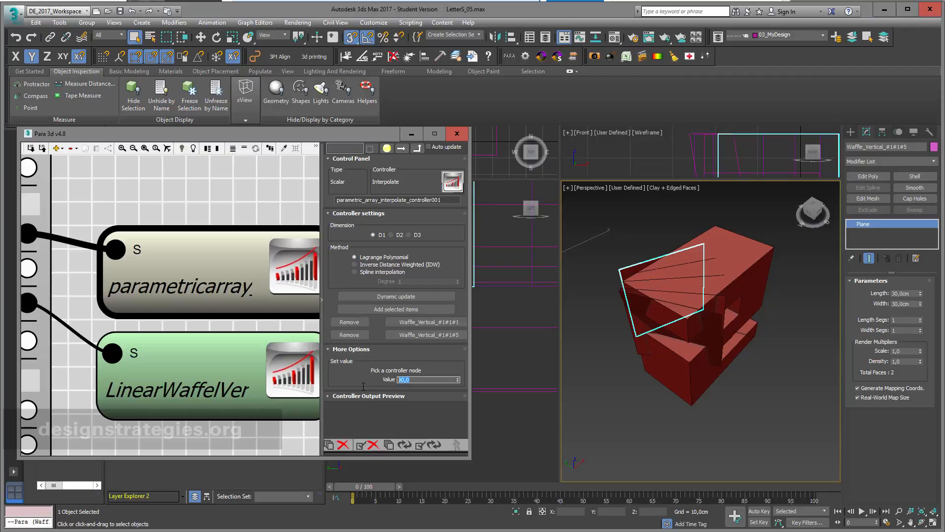
text(80)
key(Return)
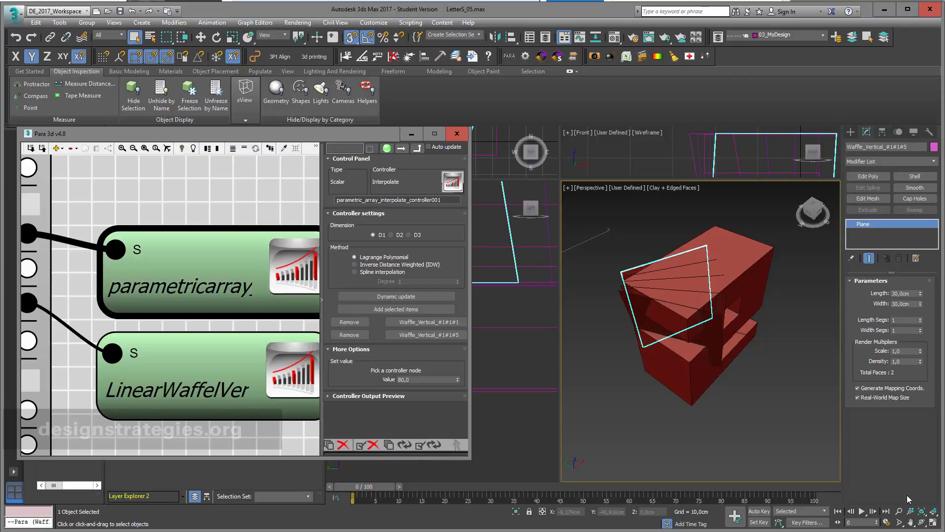
click(921, 522)
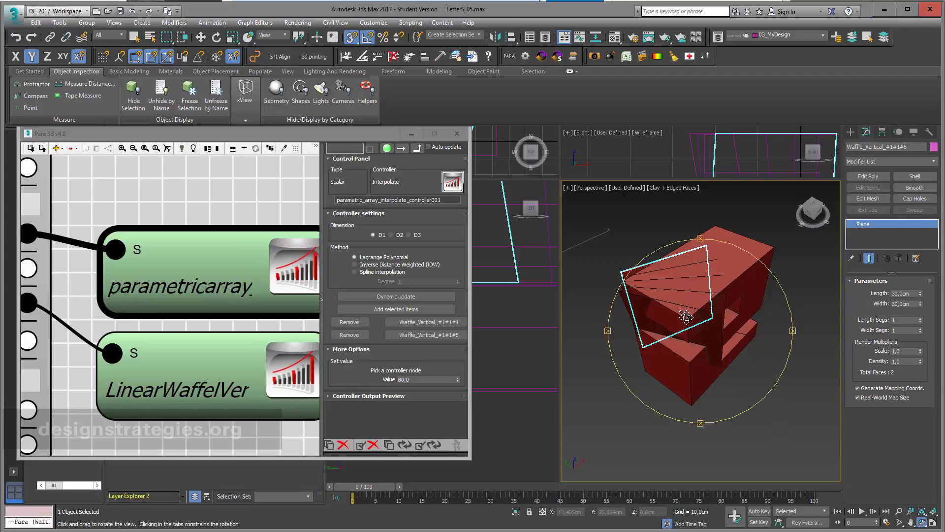
drag(689, 349, 770, 310)
key(F3)
key(F3)
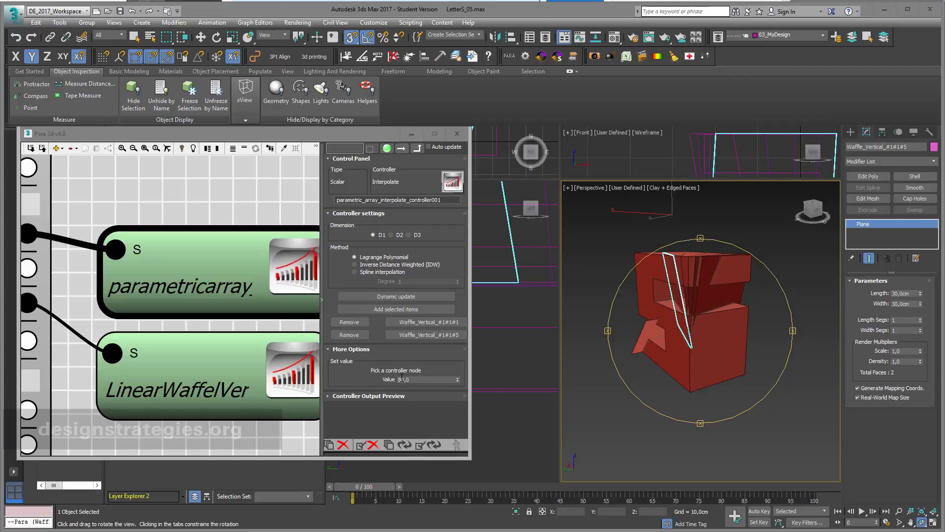
- Try reversing the tilt by setting Waffle_Vertical_#1#1#1 to 80 and Waffle_Vertical_#1#1#5 to 100
click(431, 321)
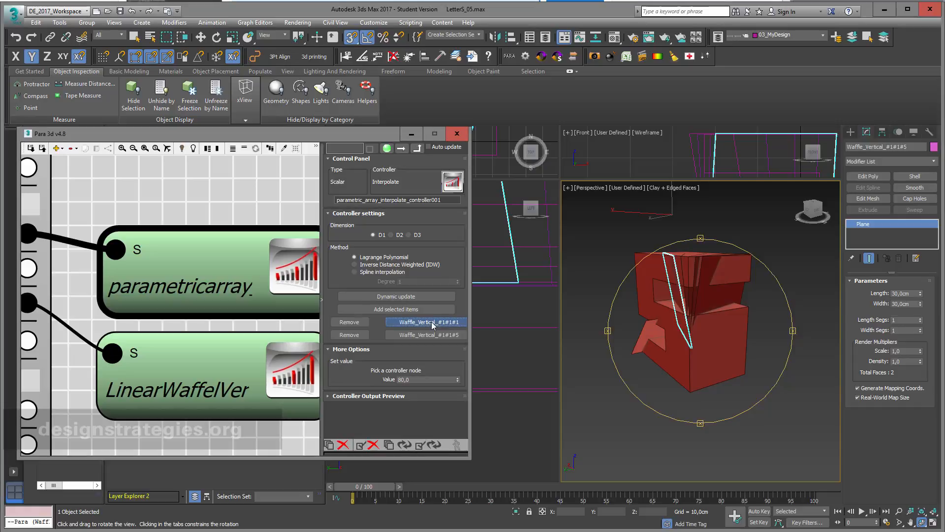
double_click(418, 379)
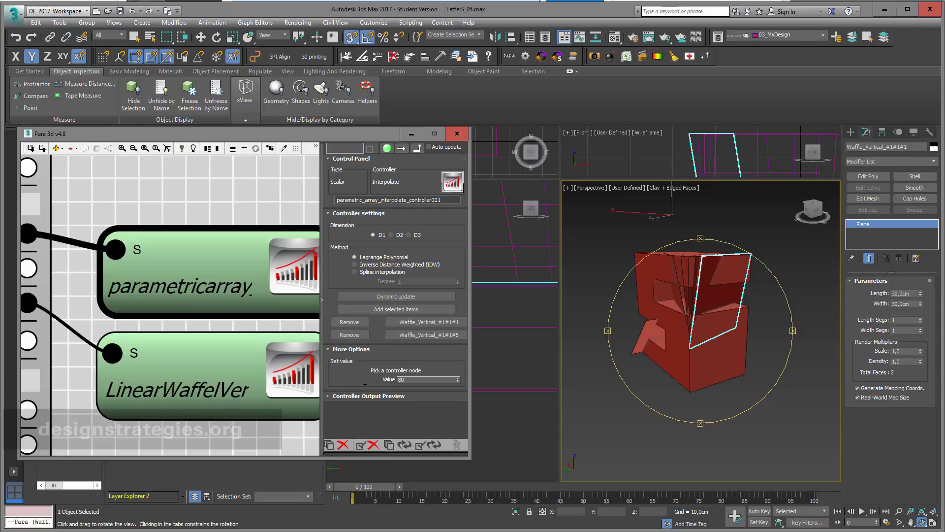
text(80)
key(Return)
click(426, 335)
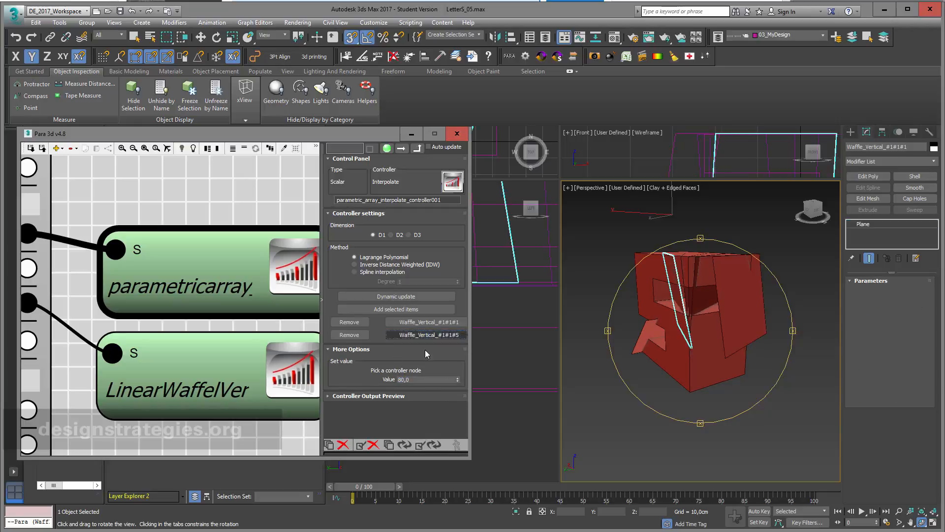
double_click(413, 379)
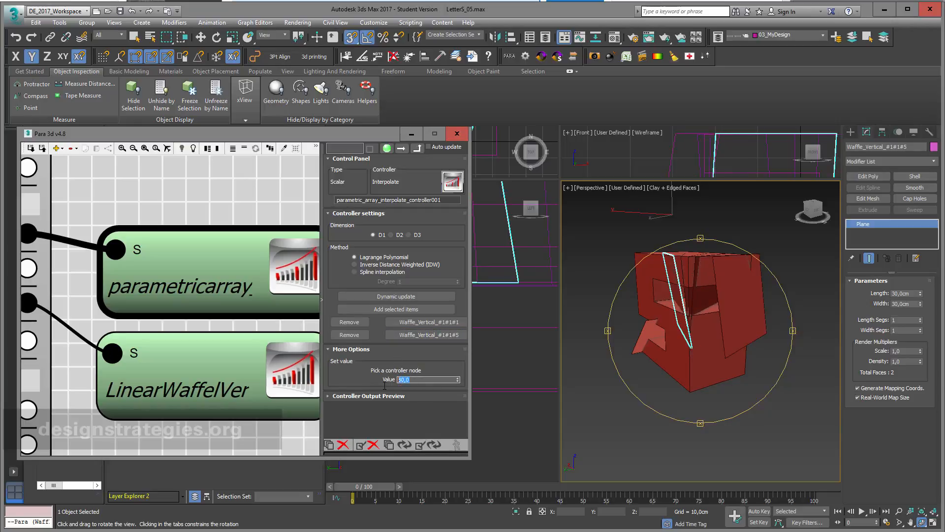
key(Return)
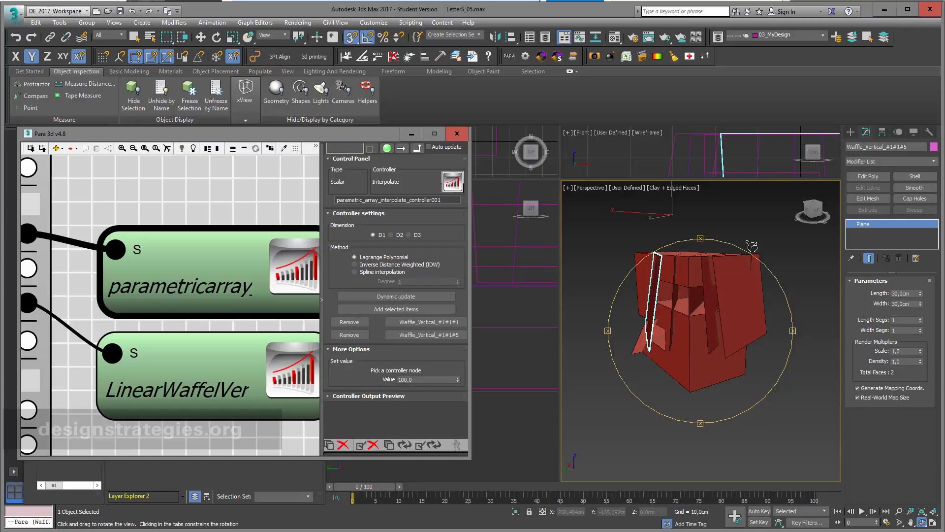
mouse_move(699, 290)
mouse_down()
mouse_move(705, 315)
mouse_move(669, 303)
mouse_move(657, 315)
mouse_move(635, 298)
mouse_move(706, 294)
mouse_up()
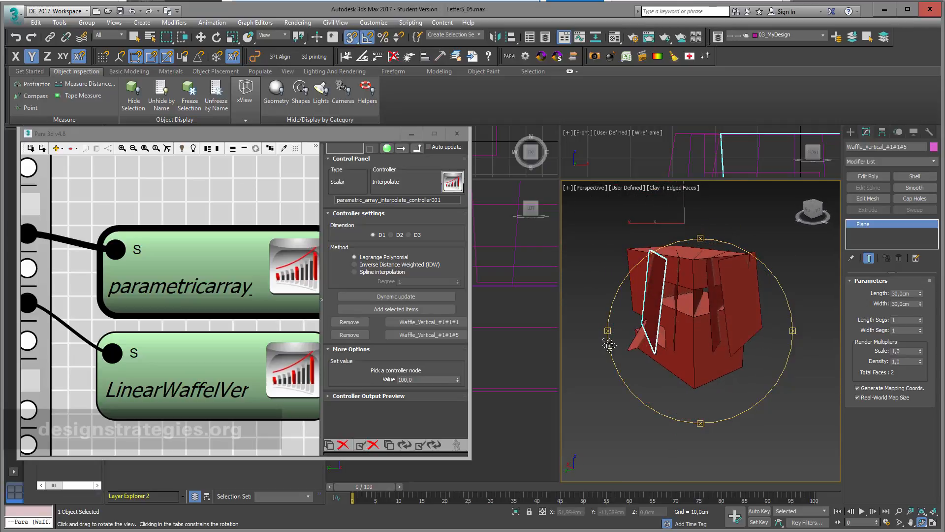
- Try a stronger tilt by setting Waffle_Vertical_#1#1#5 to 110 and Waffle_Vertical_#1#1#1 to 70
click(400, 380)
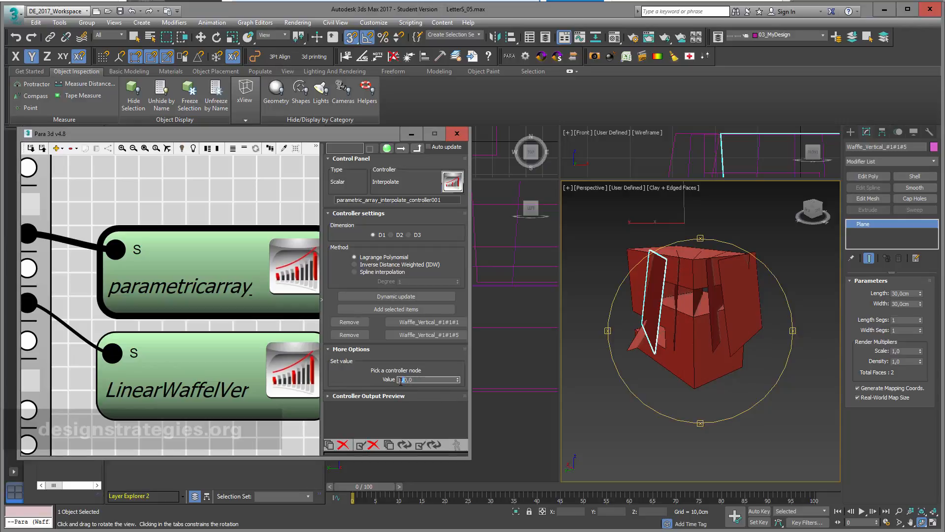
key(Return)
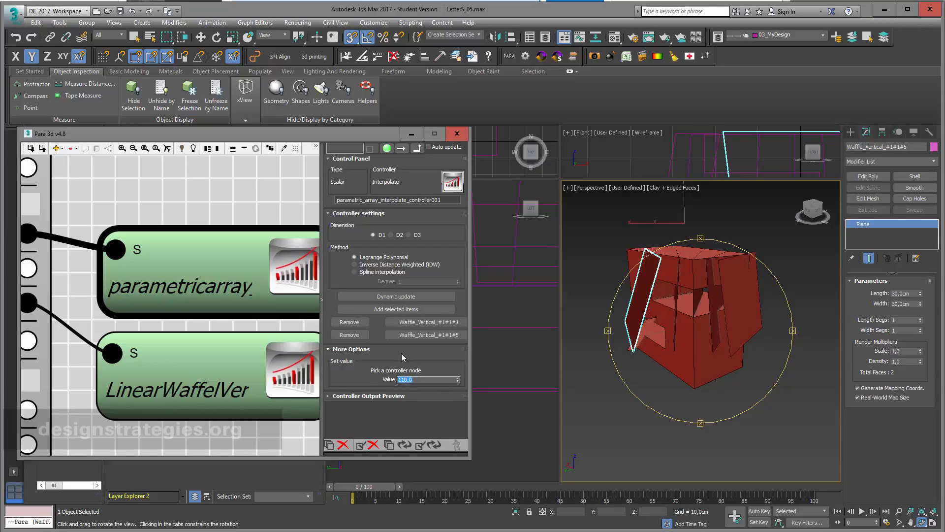
click(443, 323)
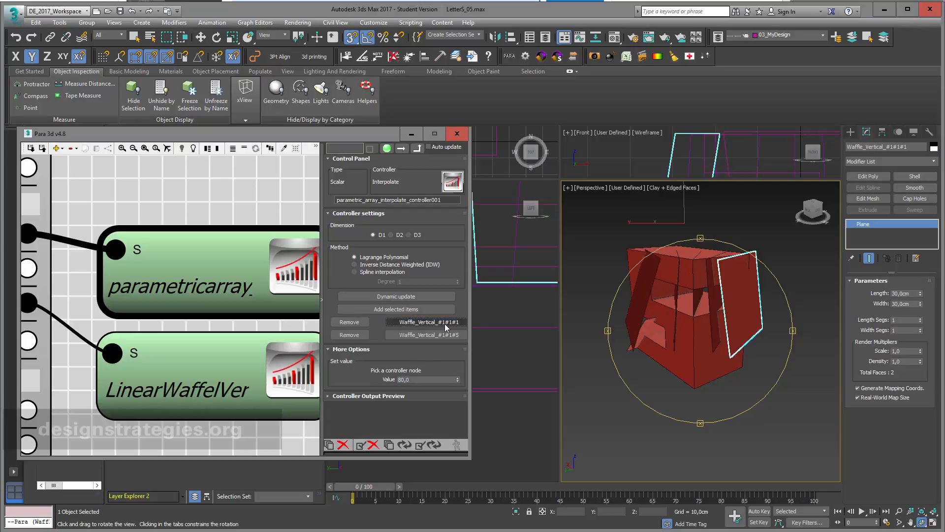
click(402, 378)
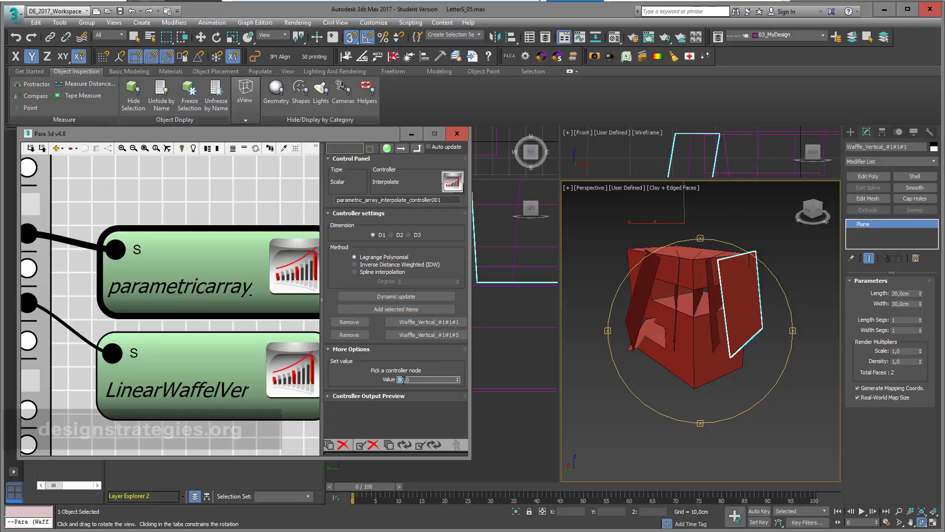
text(70)
key(Return)
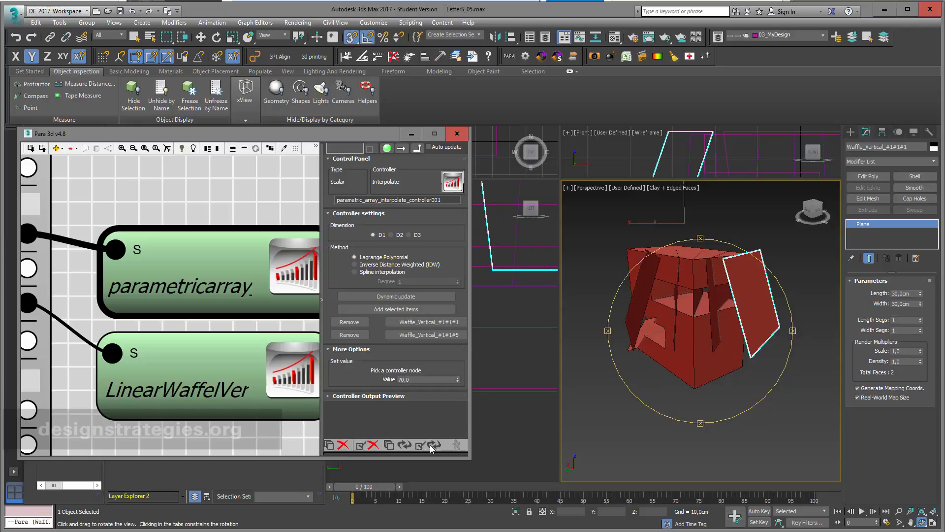
drag(694, 354, 744, 312)
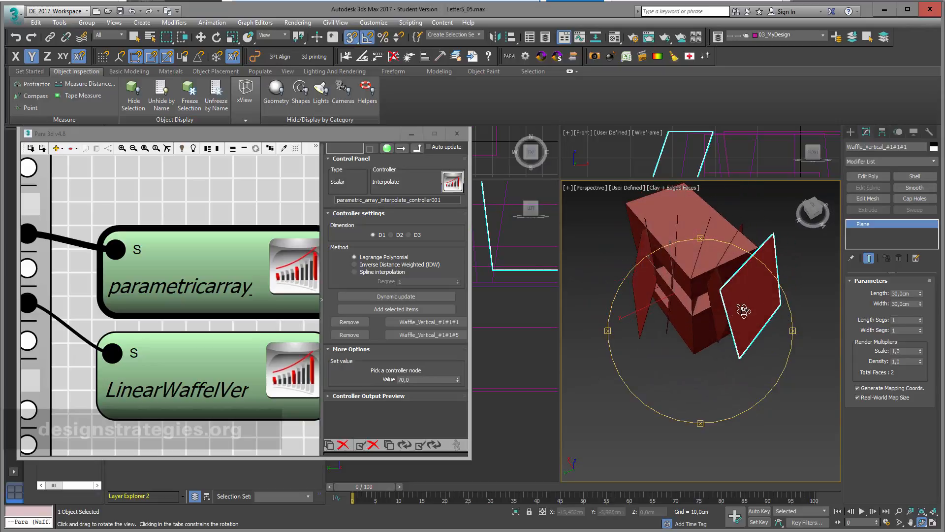
- Reduce the tilt by setting Waffle_Vertical_#1#1#1 to 80 and Waffle_Vertical_#1#1#5 to 100, and check the planes against the letter
click(401, 379)
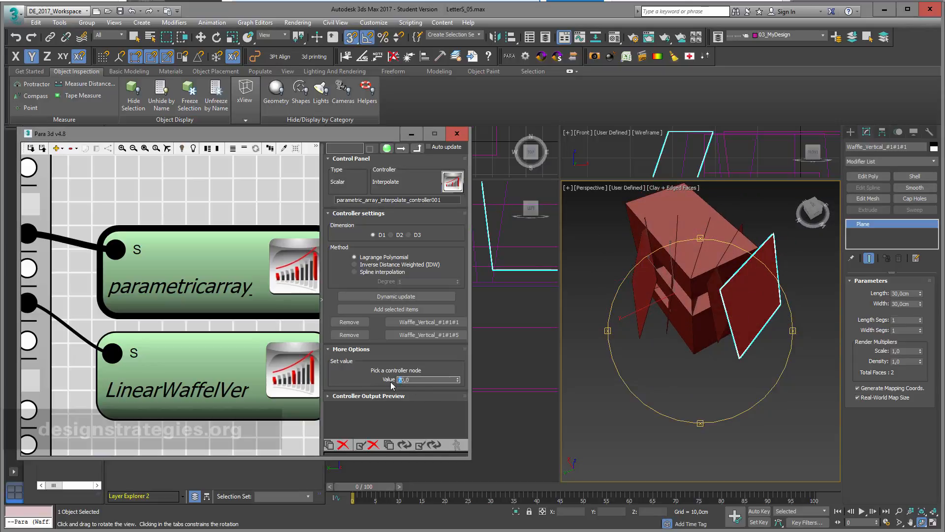
text(8)
key(Return)
click(418, 335)
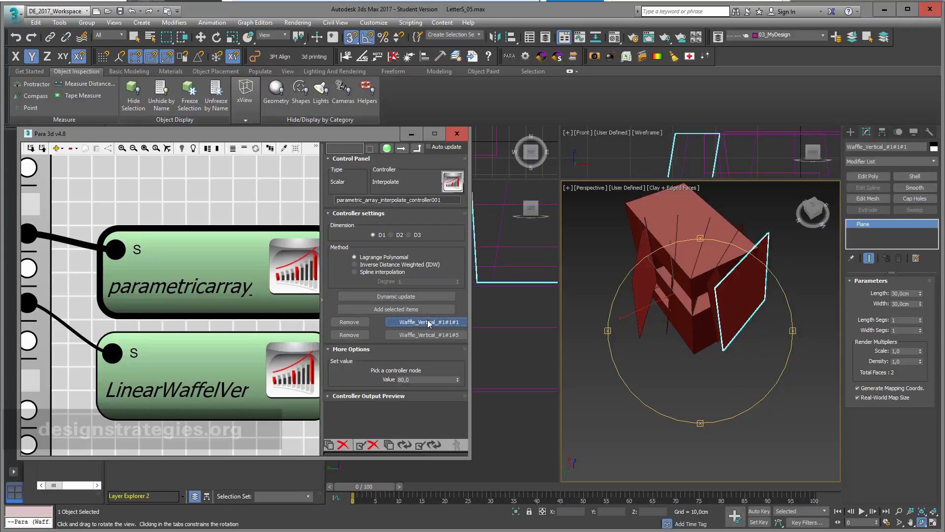
click(404, 379)
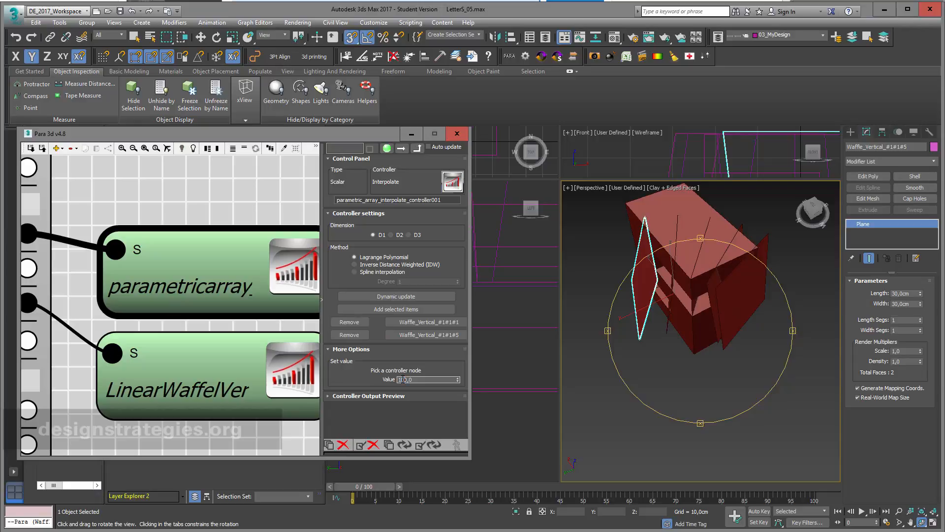
key(Return)
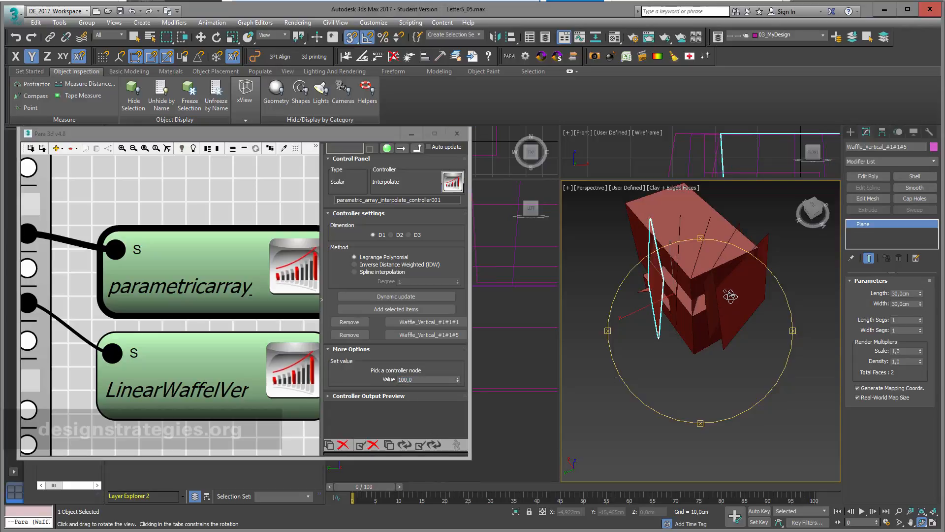
drag(731, 295, 648, 353)
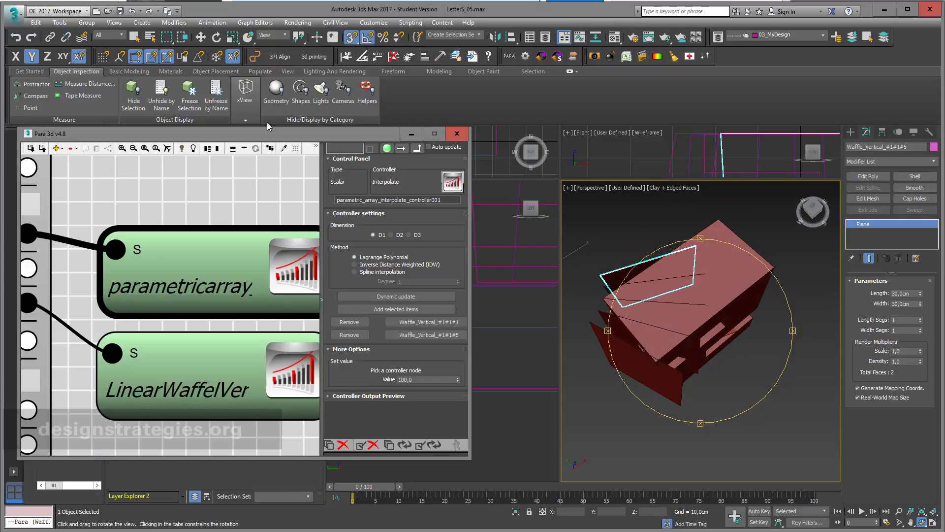
- Set the X Rotation controller values of both Waffle_Vertical_#1#1#5 and Waffle_Vertical_#1#1#1 to 90
click(200, 37)
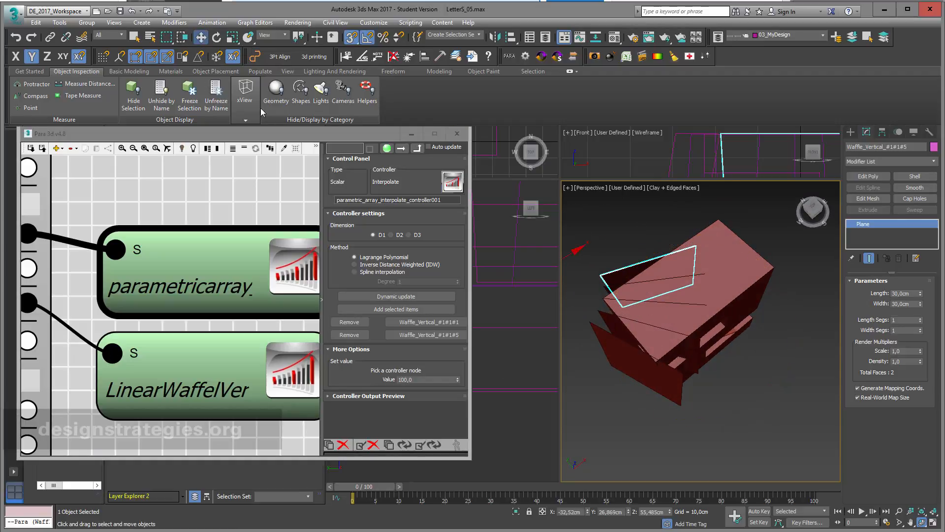
click(636, 348)
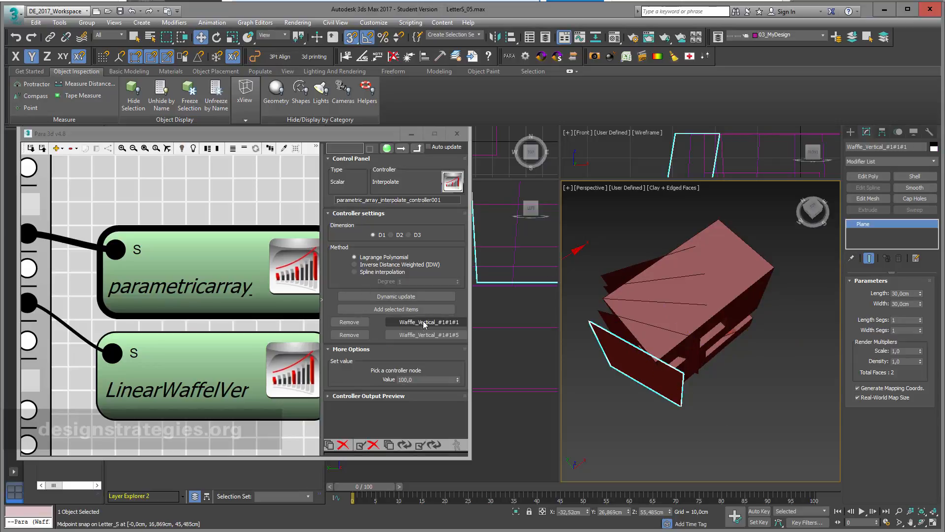
click(414, 379)
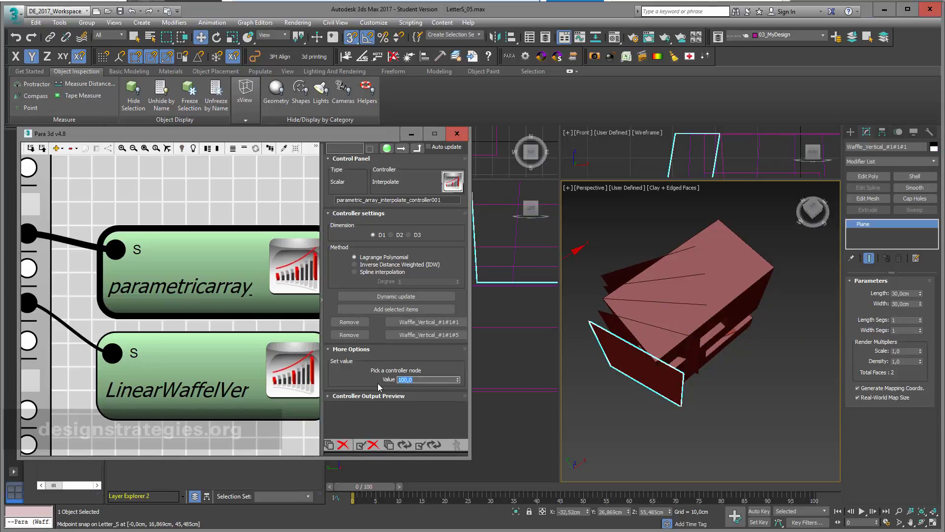
text(90)
click(448, 336)
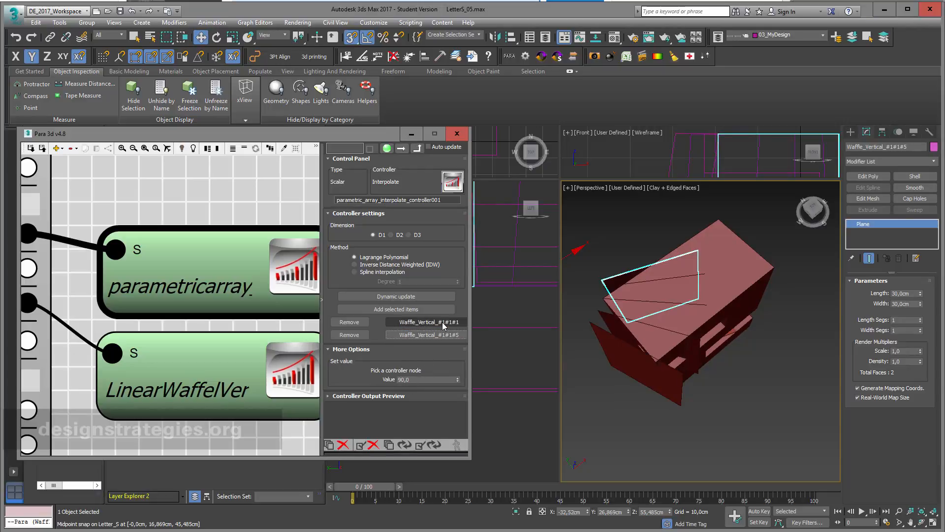
click(442, 322)
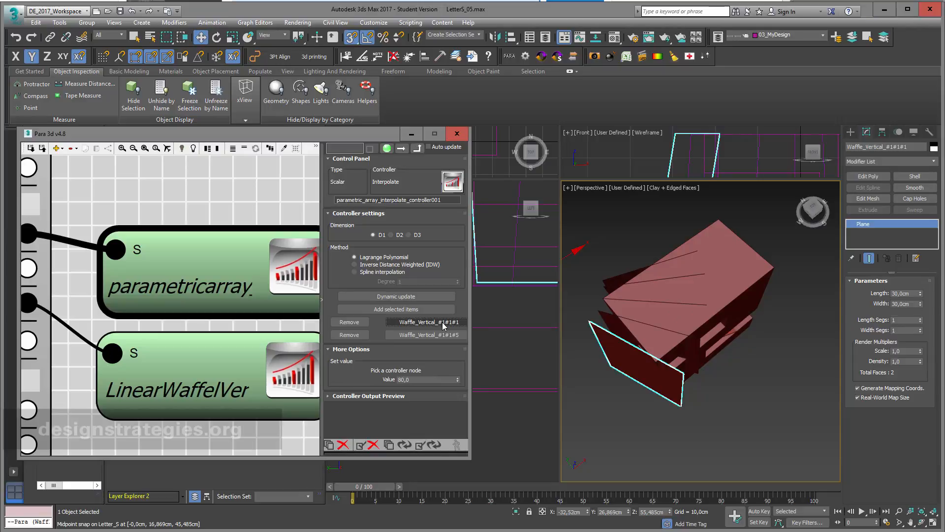
click(396, 379)
text(90)
key(Return)
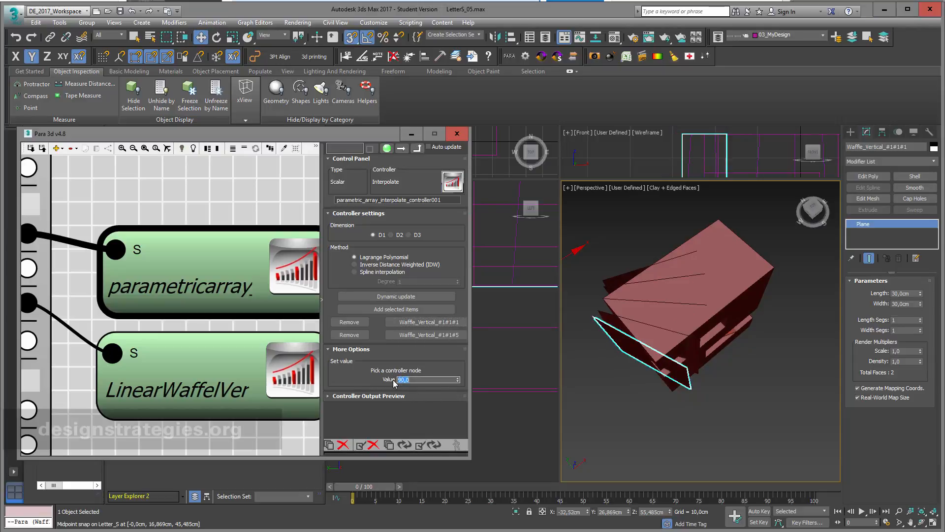
- Set the X Rotation controller value of Waffle_Vertical_#1#1#5 to 120 and update the array
click(427, 335)
click(403, 380)
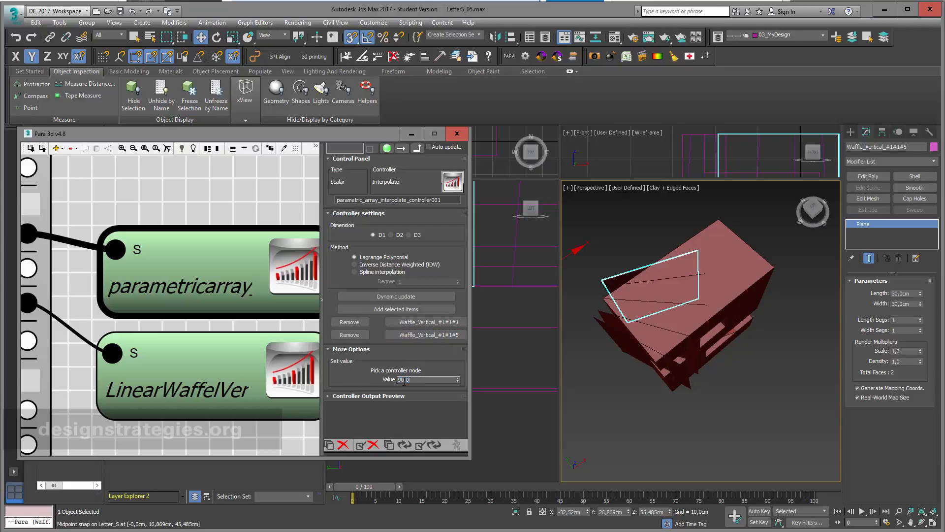
key(Return)
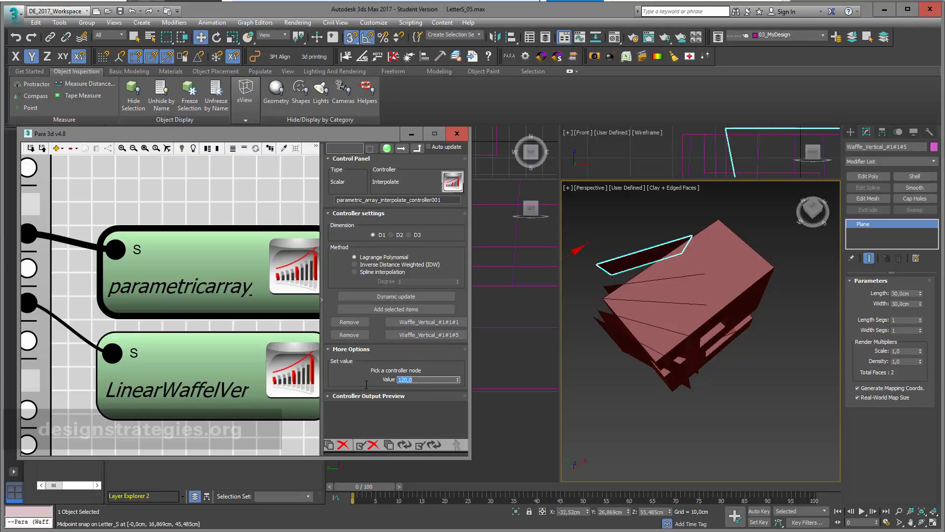
click(421, 447)
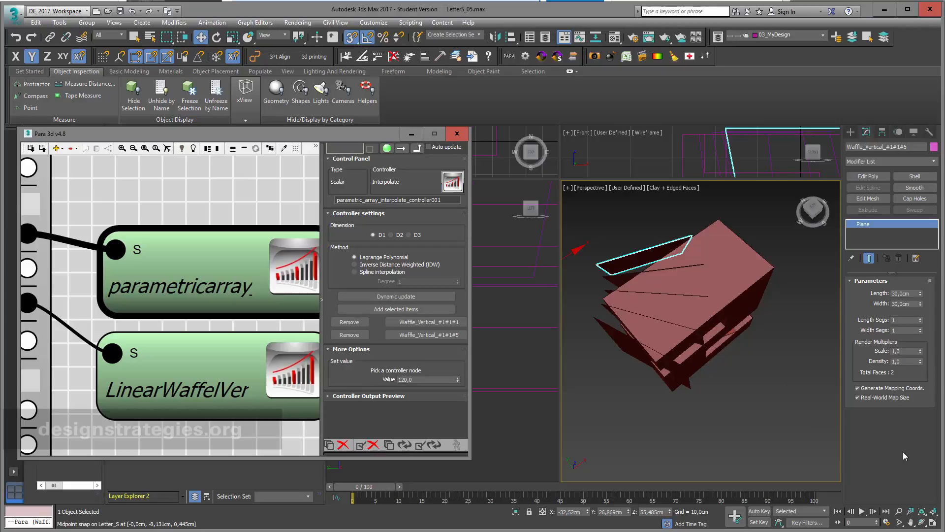
- Set the X Rotation controller value of Waffle_Vertical_#1#1#5 to 110, update the array and check the planes from several angles
click(921, 522)
drag(693, 350, 685, 266)
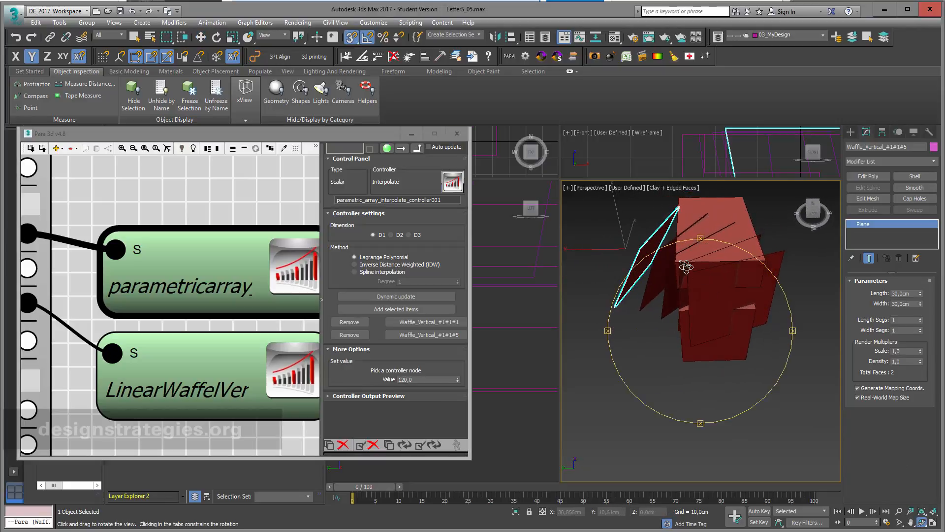
click(404, 379)
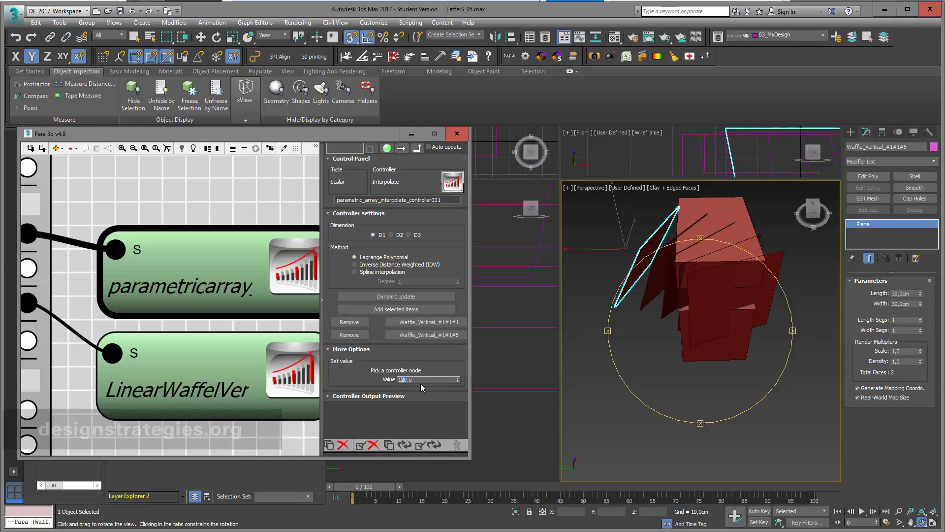
click(429, 444)
click(720, 303)
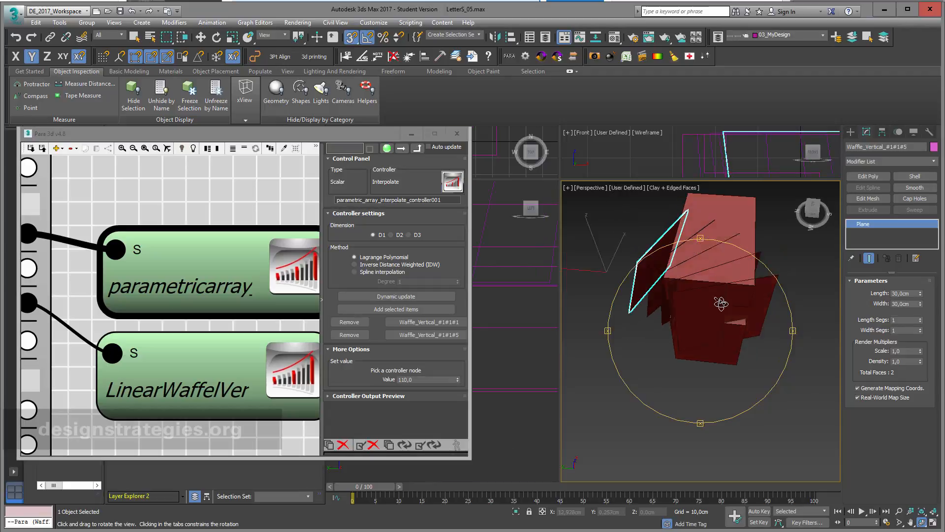
drag(720, 303, 762, 272)
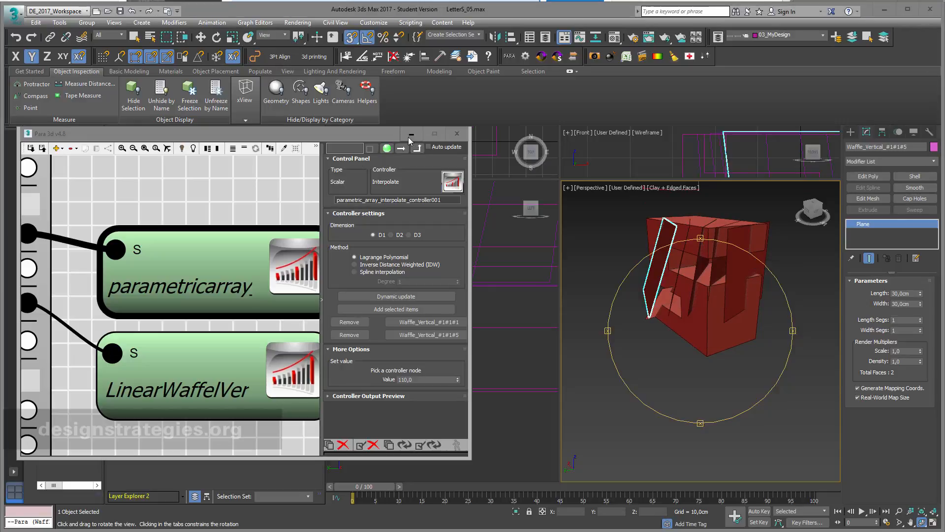
- Close the Para 3d editor, resize the four viewports to roughly equal areas and activate the Move tool
click(457, 133)
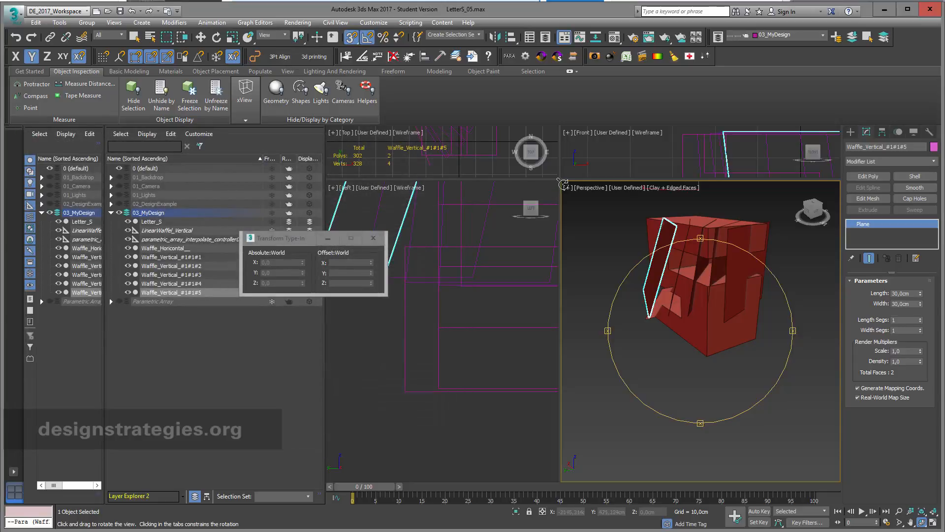
drag(559, 180, 566, 327)
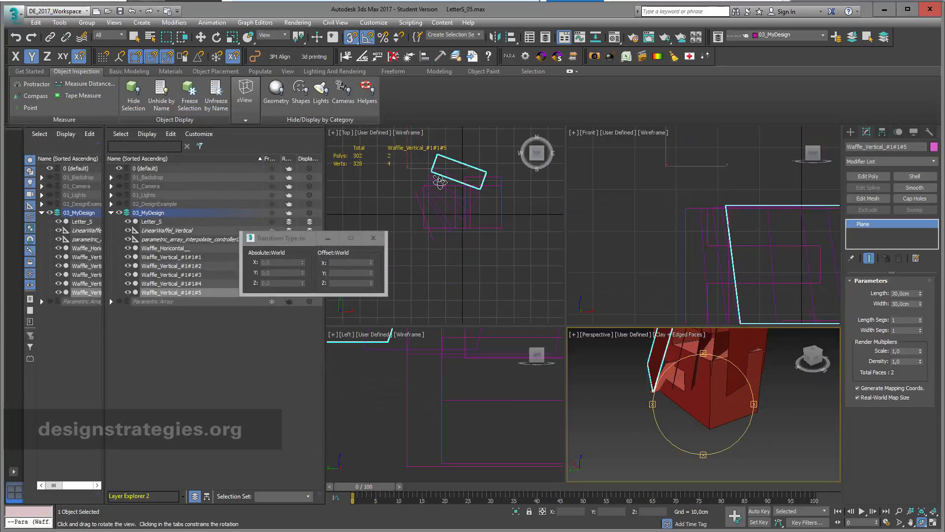
click(200, 37)
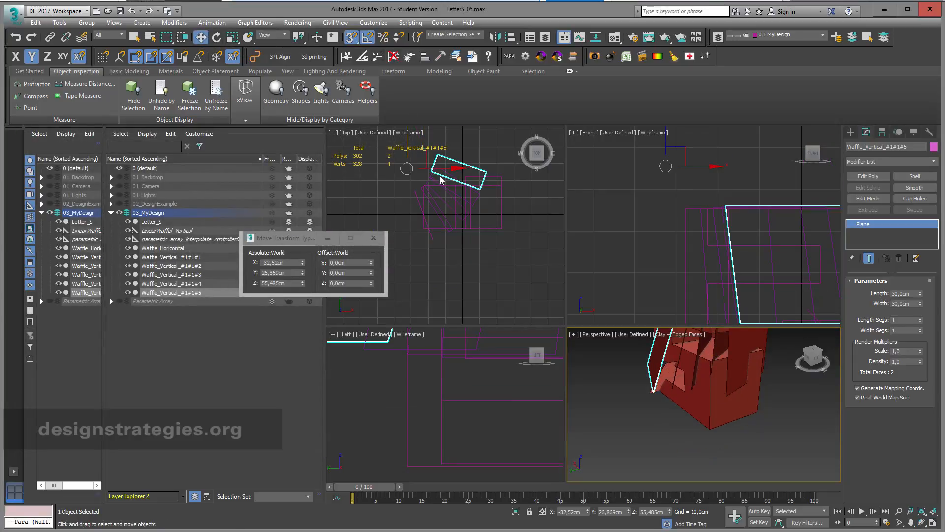
- Create a Para 3d copy array from the Waffle_Horicontal__ plane with a D1 count of 6
click(499, 179)
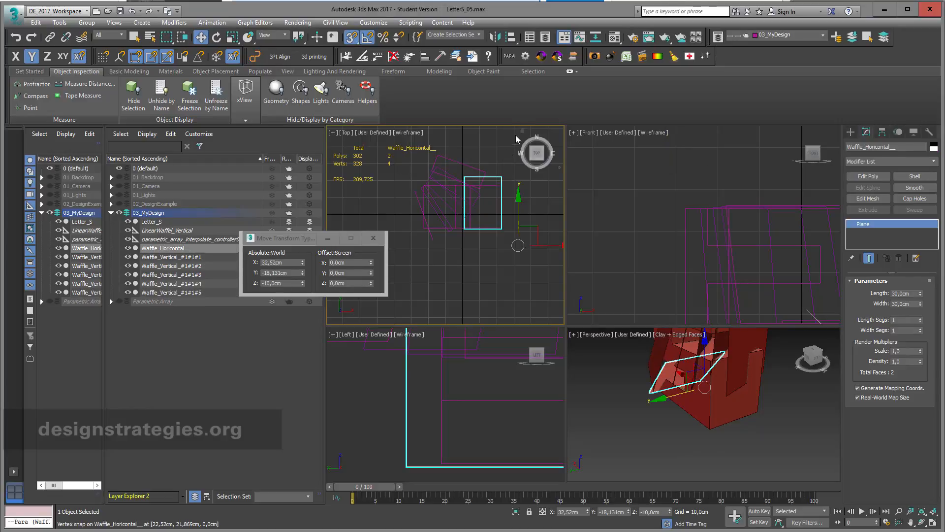
click(512, 57)
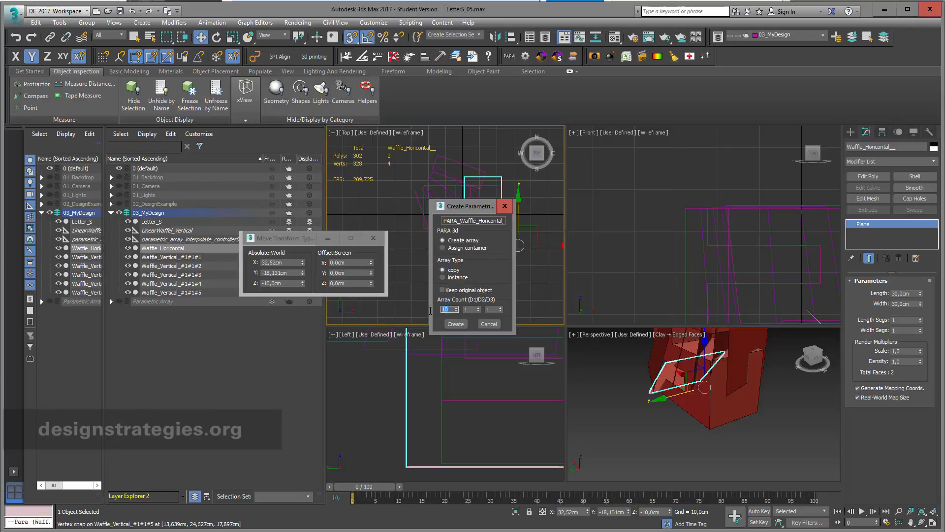
middle_drag(709, 393, 738, 423)
scroll(713, 420, down, 3)
scroll(714, 420, up, 3)
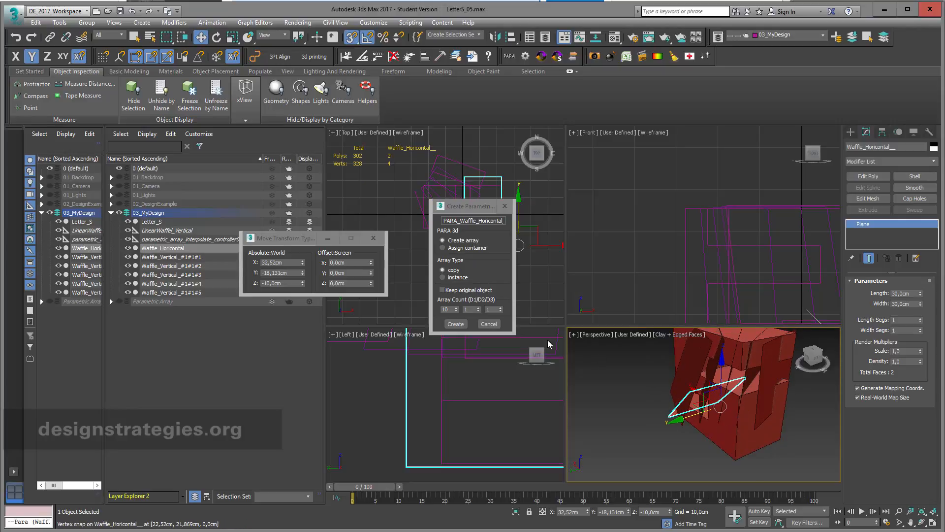
click(456, 308)
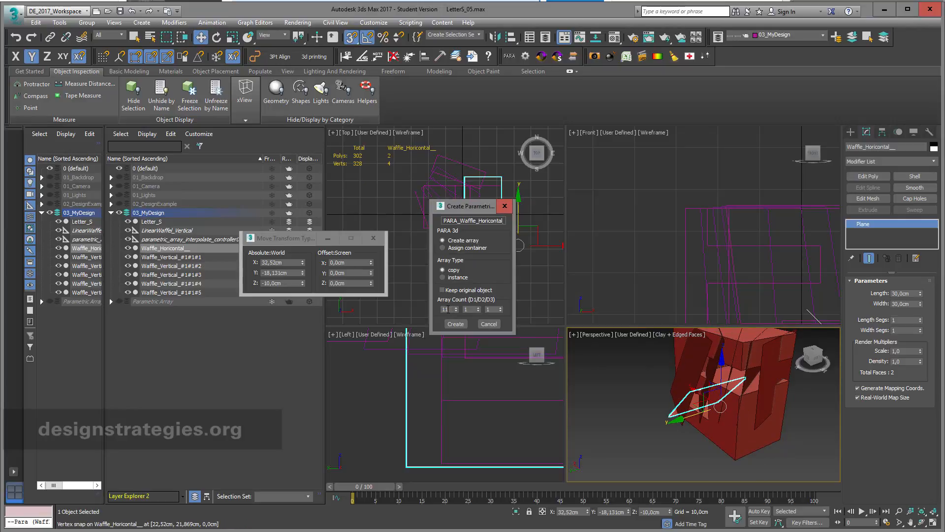
double_click(448, 309)
text(6)
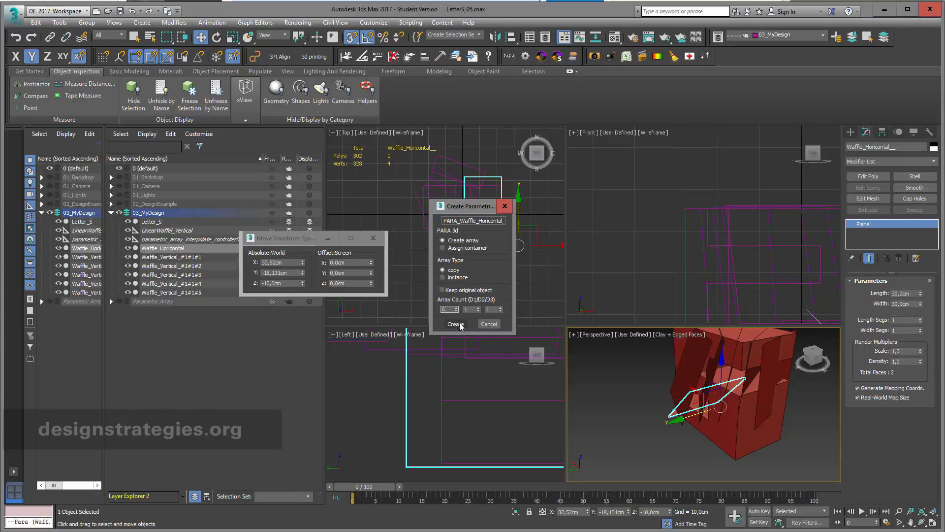
click(456, 324)
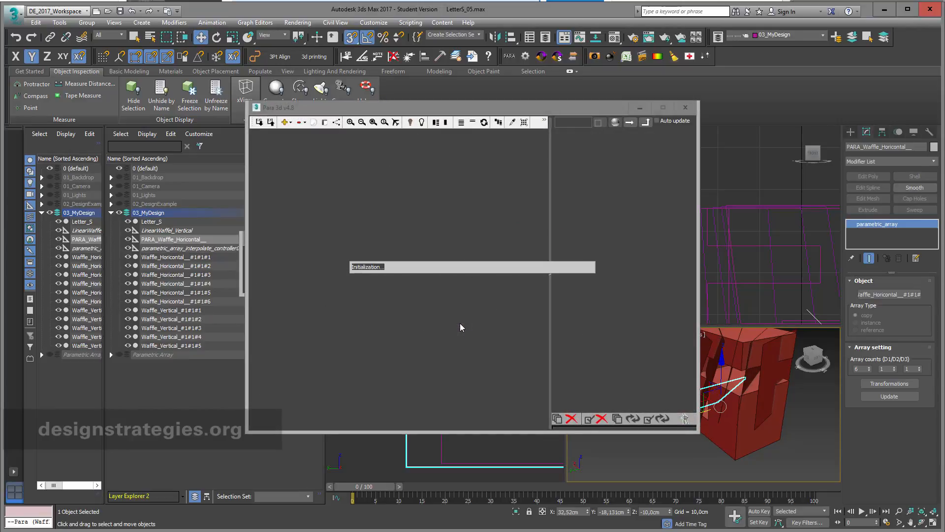
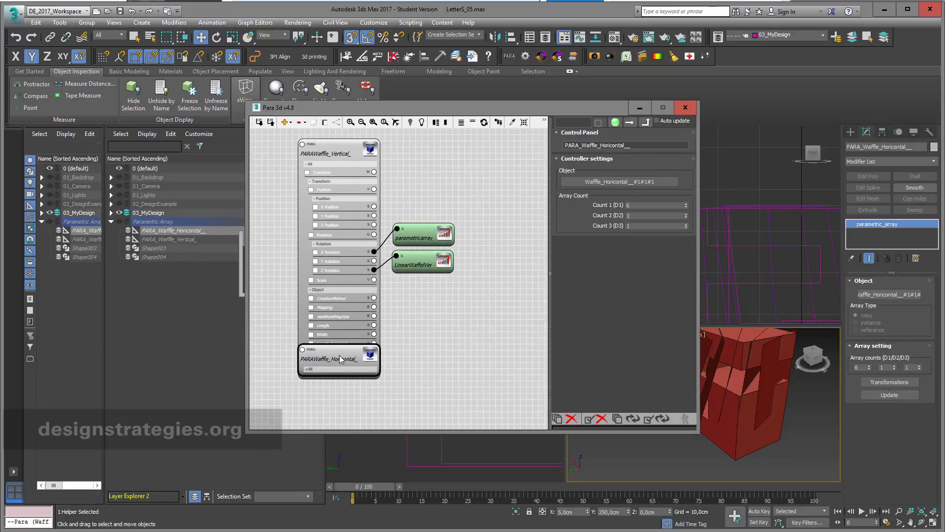
- Place the PARAWaffle_Horicontal_ node apart from the vertical array node and set its Count 1 (D1) to 7
drag(339, 359, 488, 165)
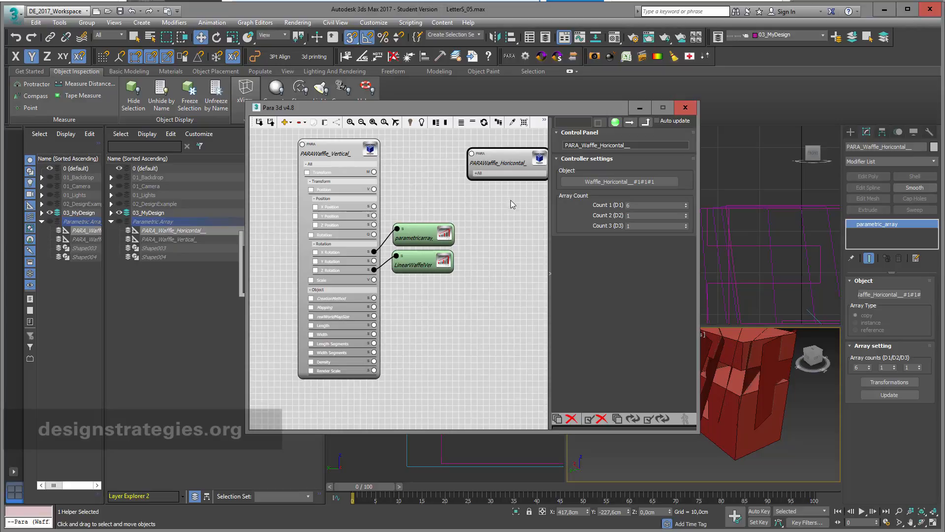
middle_drag(512, 205, 443, 234)
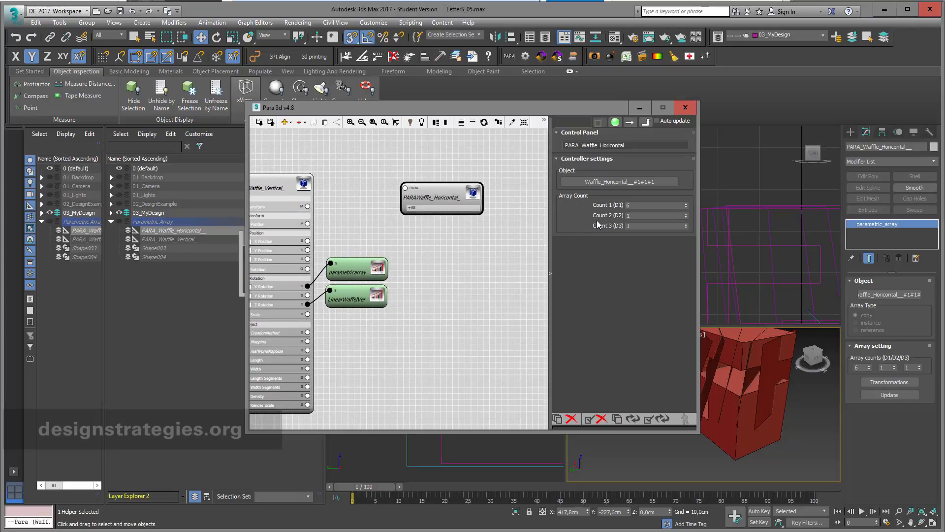
double_click(636, 206)
key(Return)
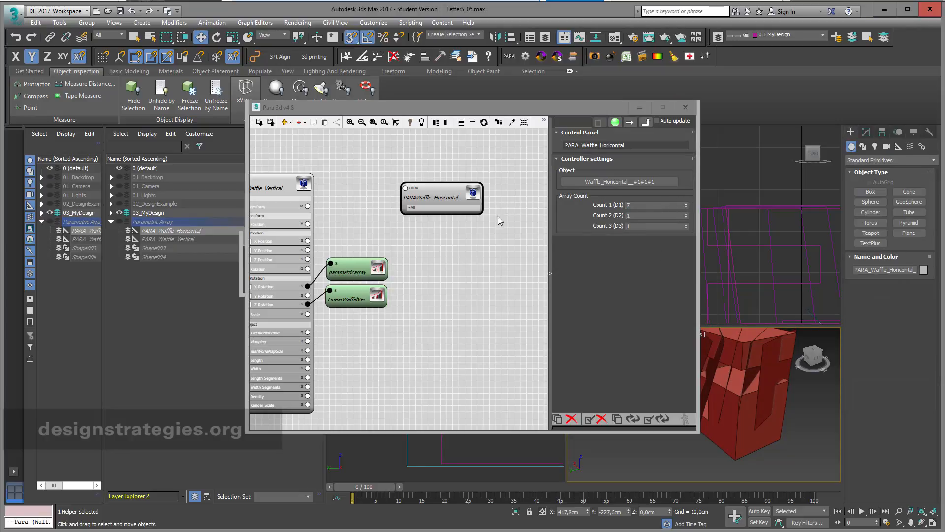
- Expand the PARAWaffle_Horicontal_ node down to its Rotation parameters and uncover the Front viewport, framing the letter there
click(464, 207)
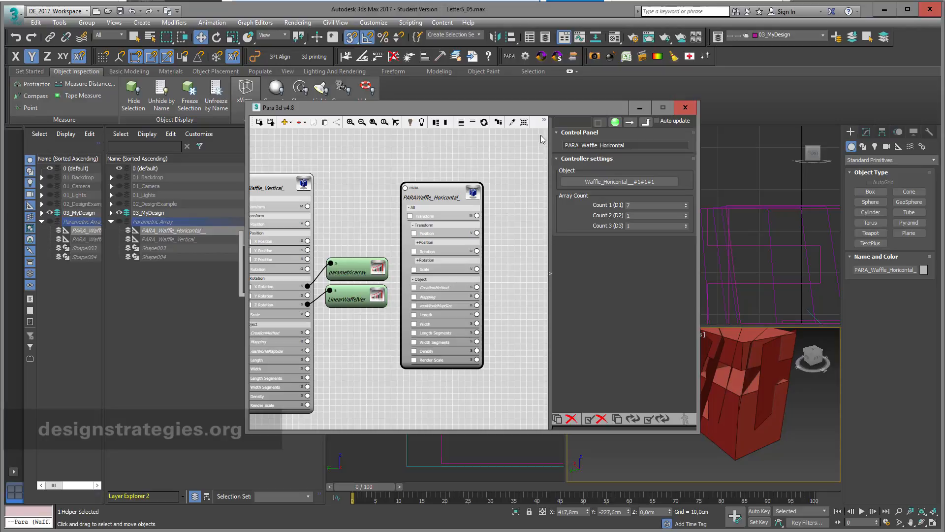
drag(566, 114, 398, 232)
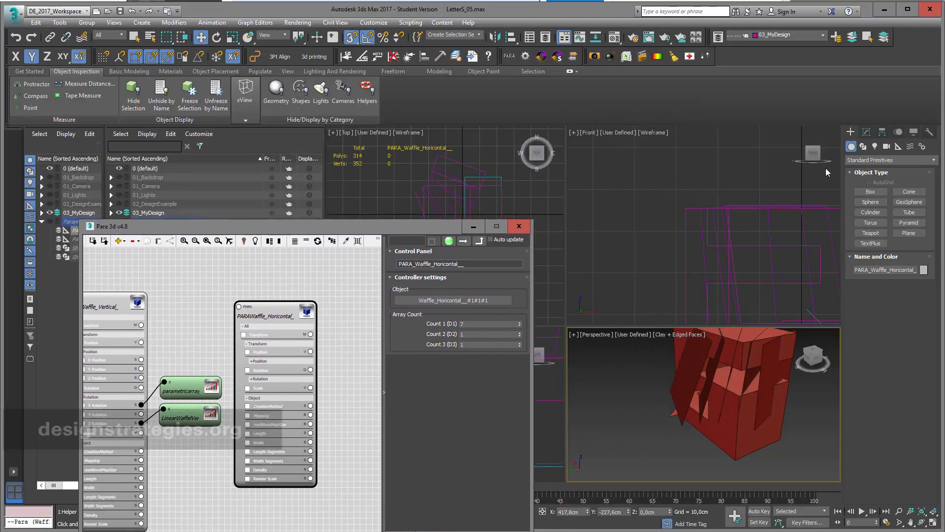
click(707, 179)
click(714, 202)
scroll(715, 203, up, 5)
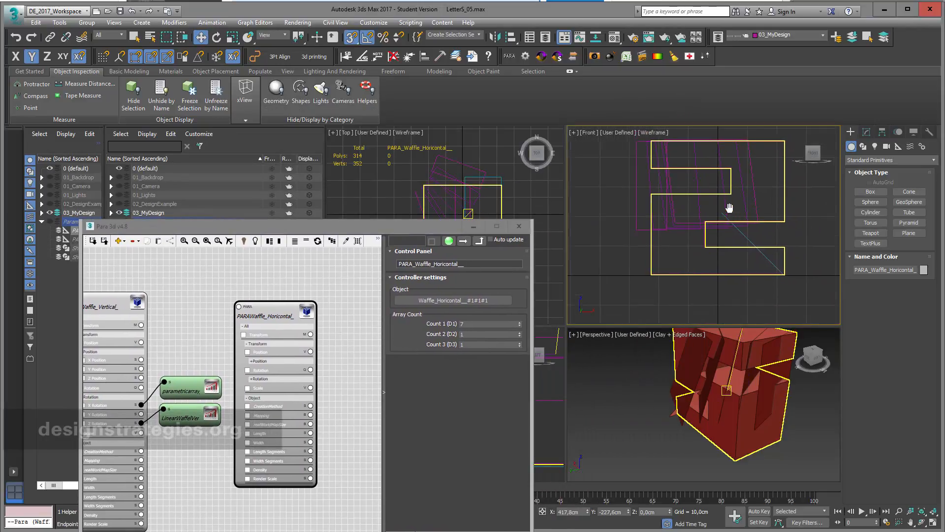
click(715, 203)
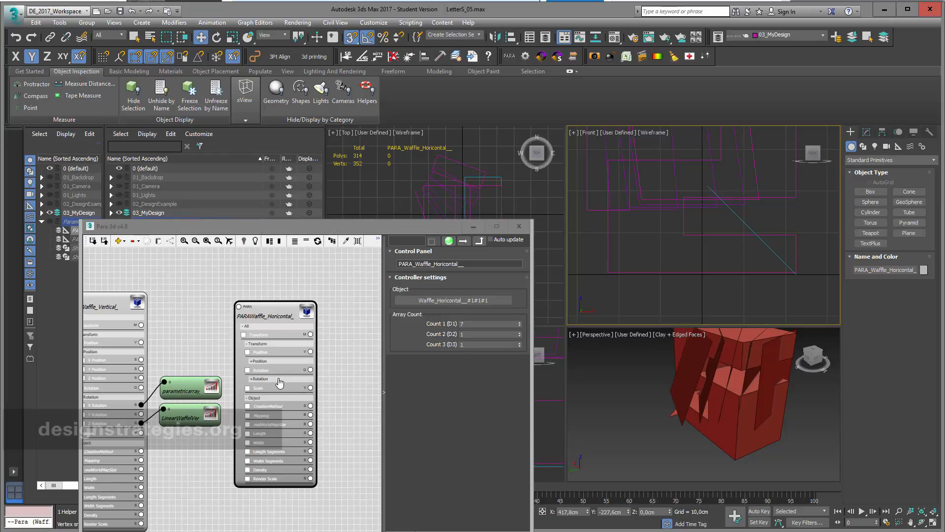
click(254, 385)
scroll(320, 382, up, 4)
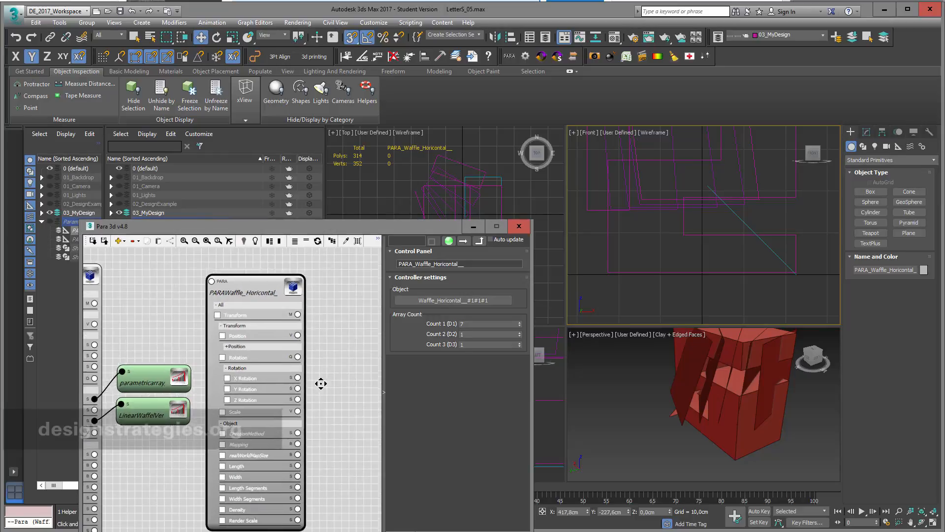
scroll(323, 362, down, 1)
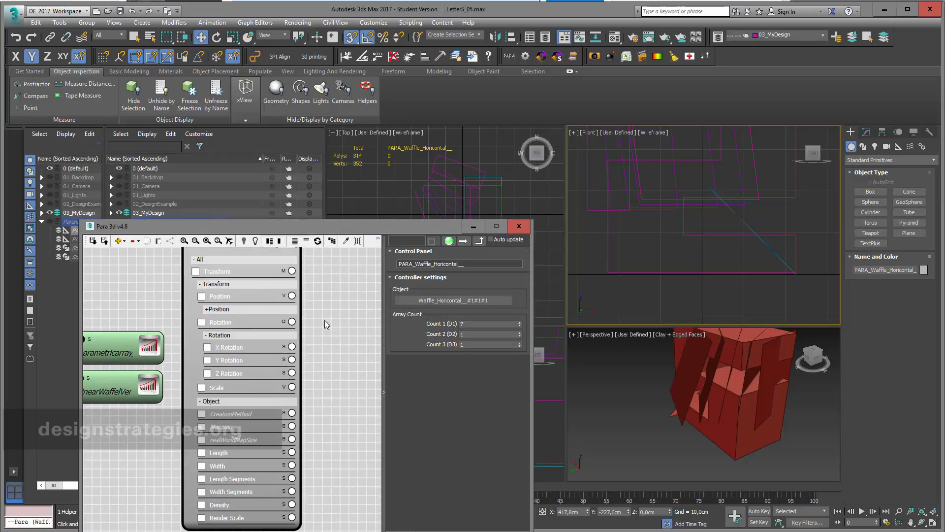
- Enable Y Rotation instead of X Rotation on the horizontal array and set its value to 45 for all objects
click(207, 347)
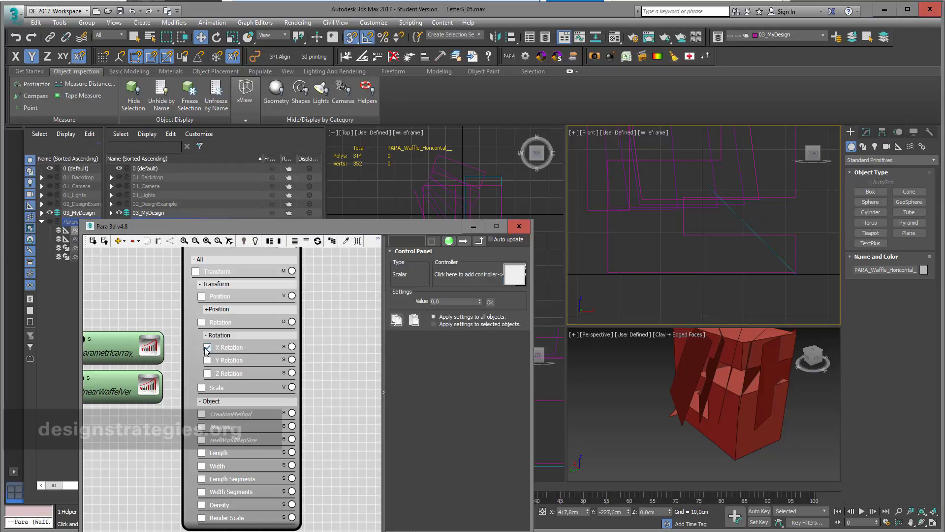
click(207, 360)
drag(480, 301, 452, 309)
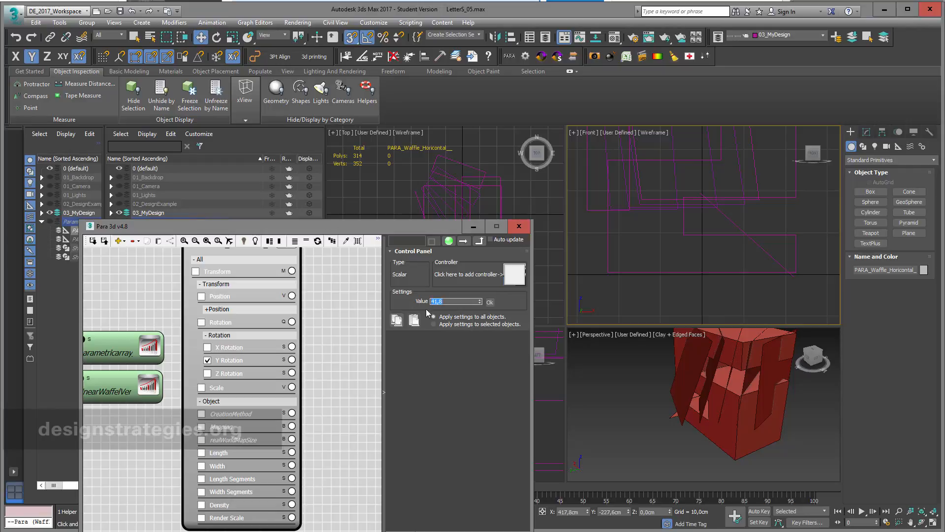
text(45)
click(489, 301)
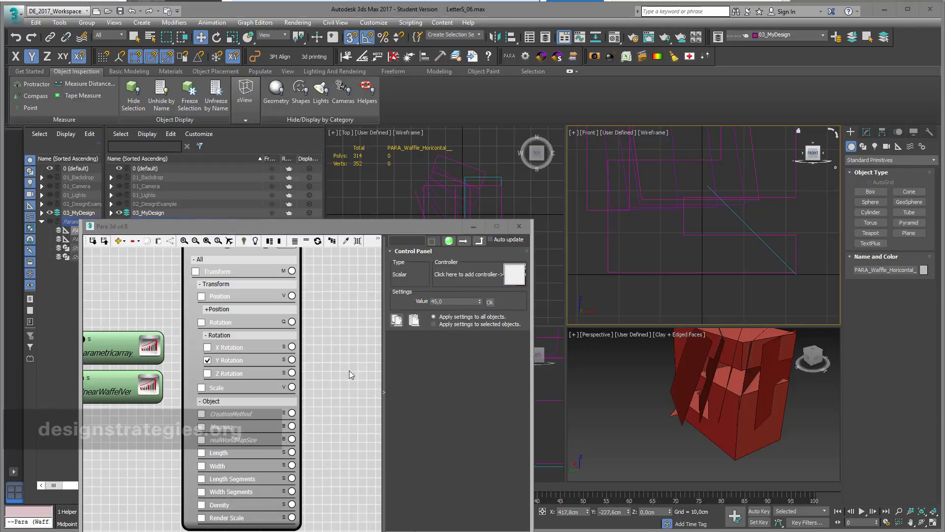
- Connect a new Graph Controller to the Y Rotation of the horizontal array and reposition the editor to view its graph settings
middle_drag(328, 384, 259, 366)
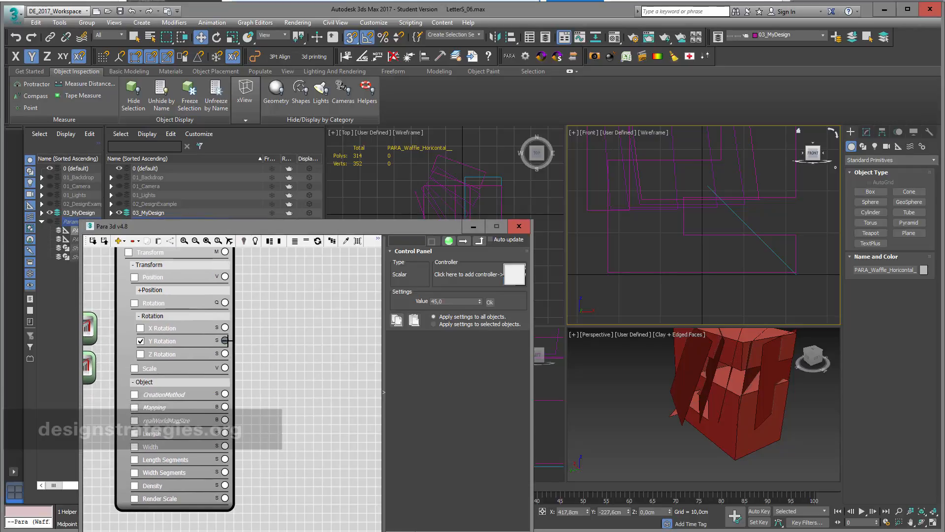
drag(224, 340, 270, 352)
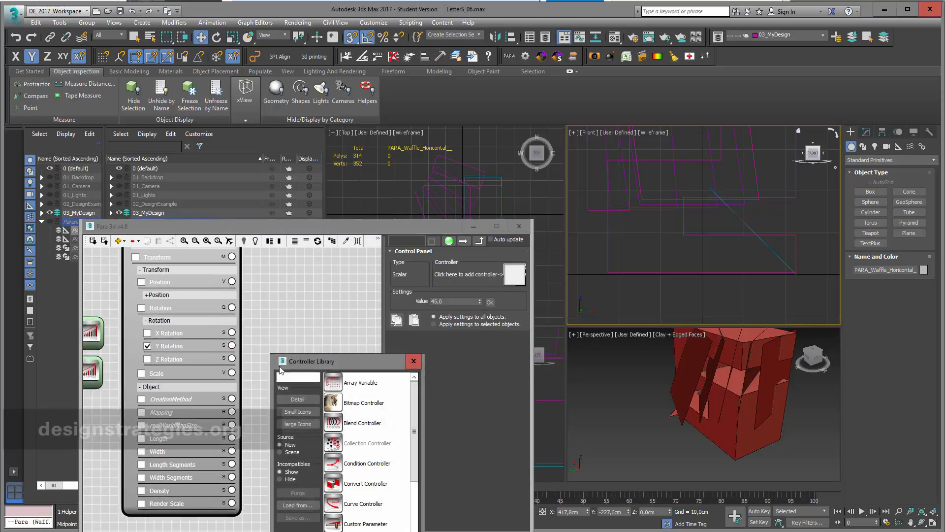
text(graph)
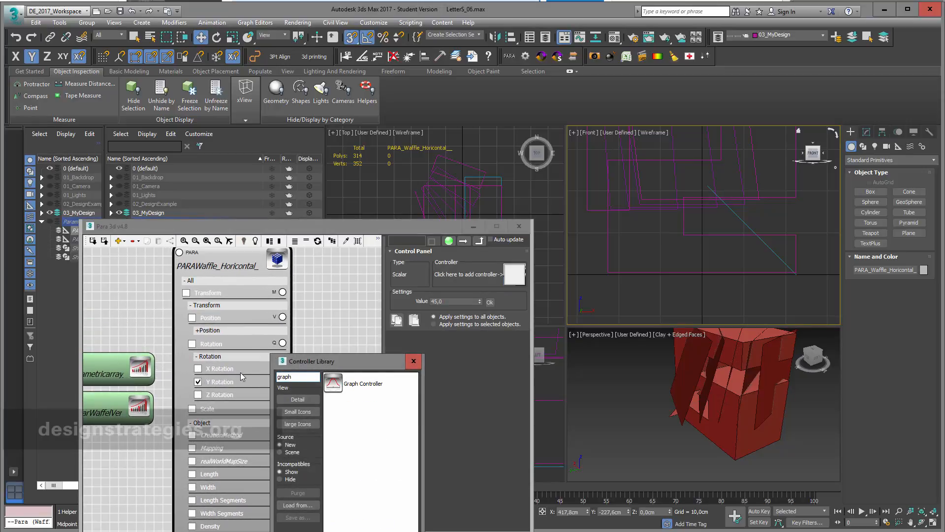
double_click(333, 383)
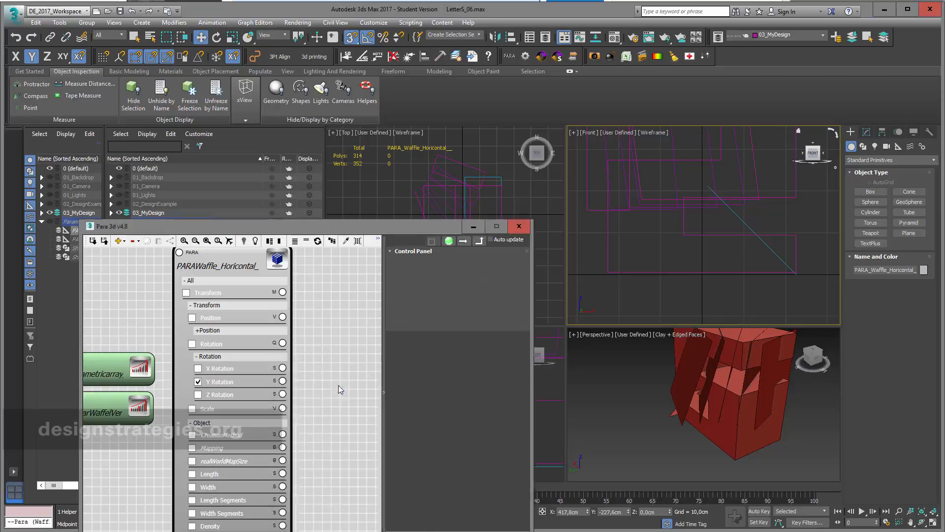
scroll(370, 320, up, 5)
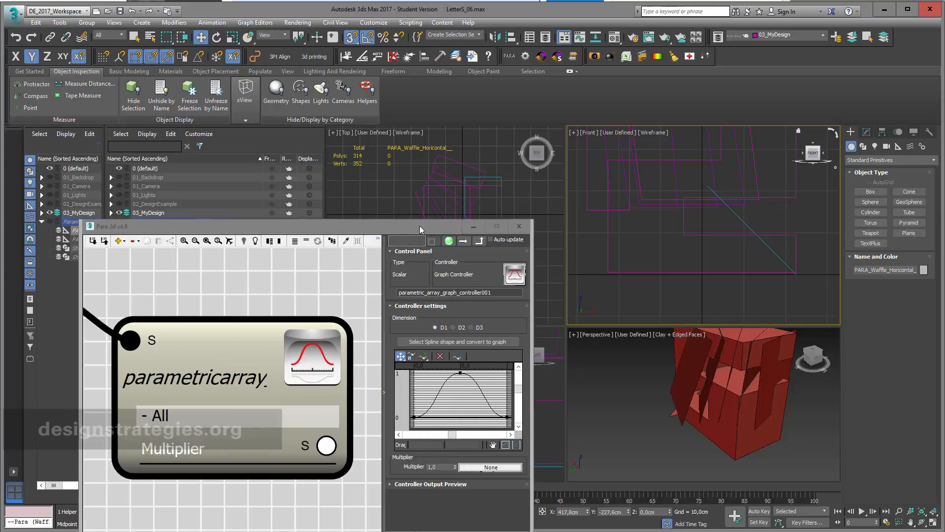
drag(420, 226, 327, 124)
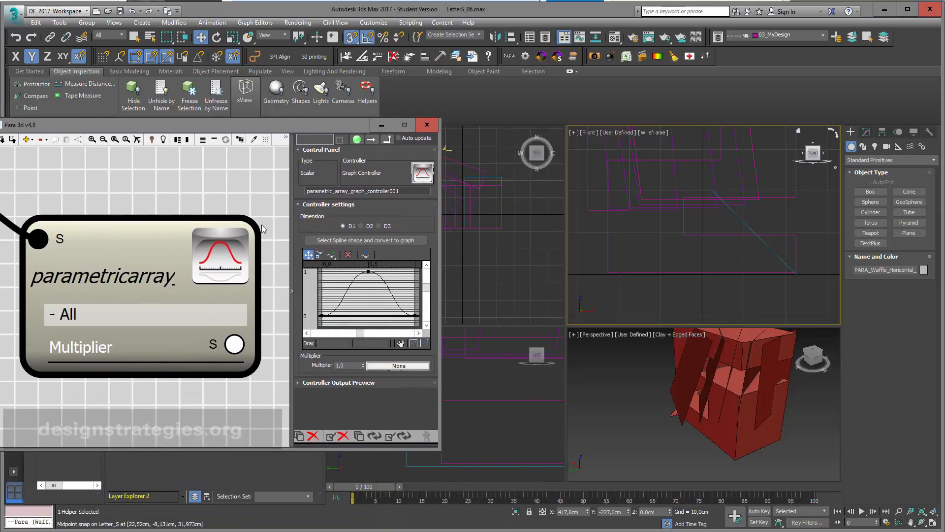
scroll(225, 219, down, 3)
middle_drag(225, 219, 222, 225)
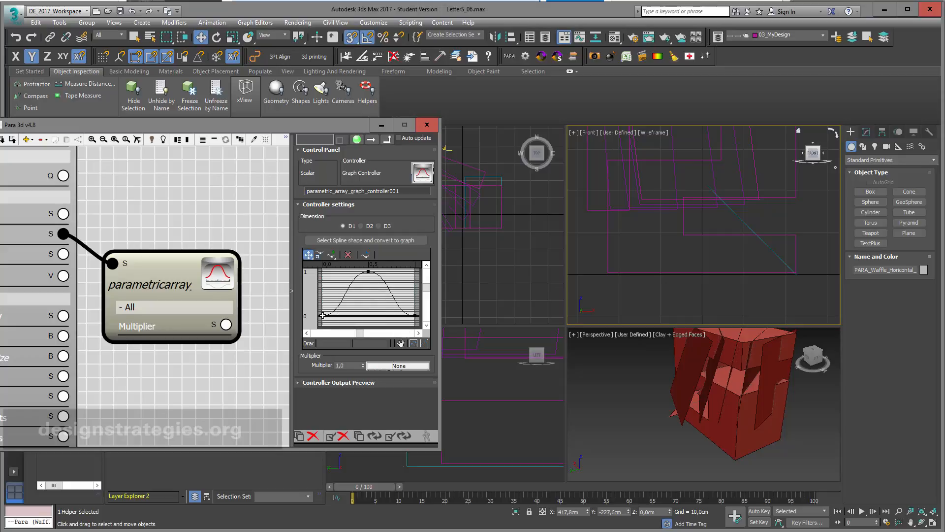
- Disconnect the Graph Controller from Y Rotation and raise the horizontal array's Y Rotation value to about 75
middle_drag(125, 206, 198, 222)
drag(137, 250, 100, 270)
click(64, 250)
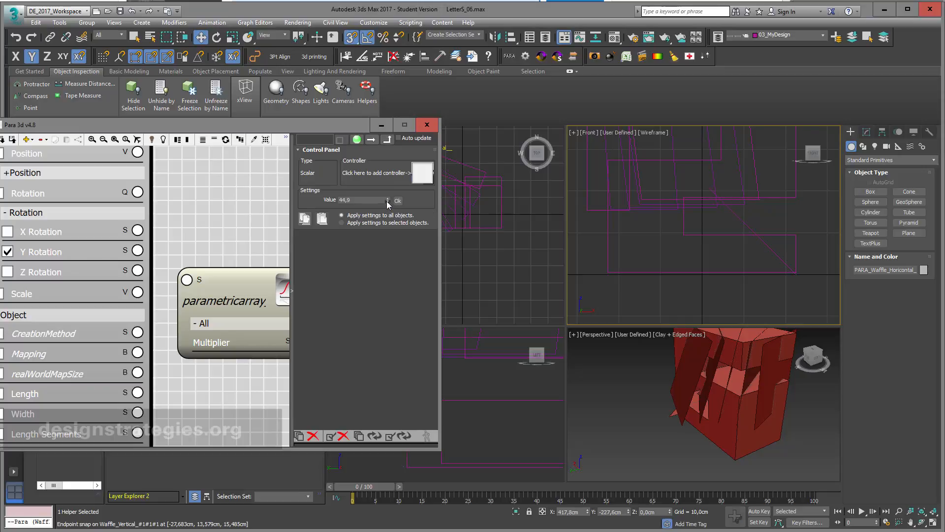
drag(387, 201, 409, 59)
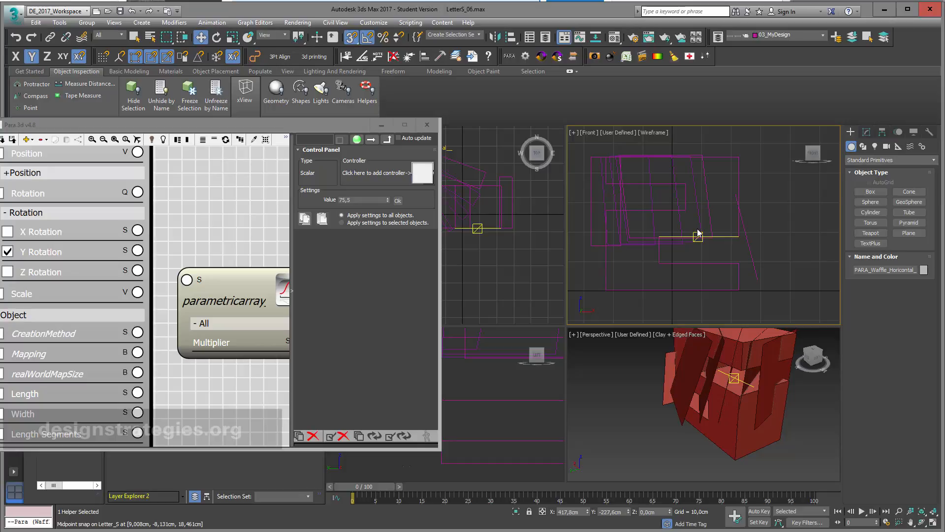
- Set the horizontal array's Y Rotation value to 45 for all objects and reconnect the Graph Controller to Y Rotation
mouse_move(698, 232)
mouse_down()
mouse_move(713, 238)
mouse_move(487, 259)
mouse_up()
double_click(357, 200)
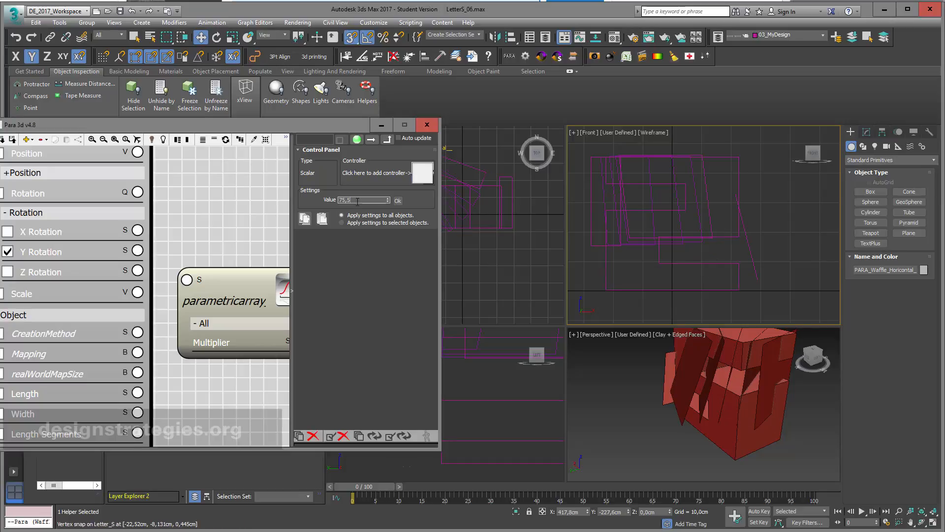
text(45)
key(Return)
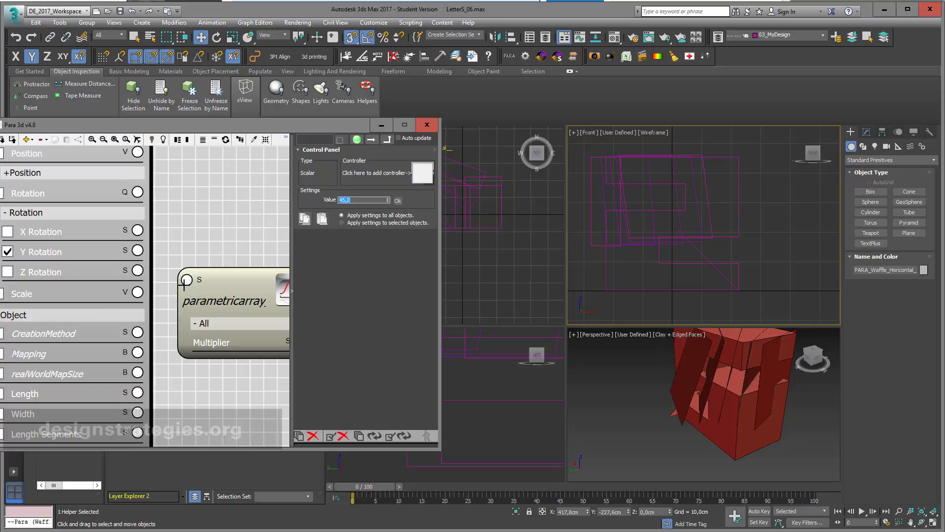
drag(186, 280, 138, 250)
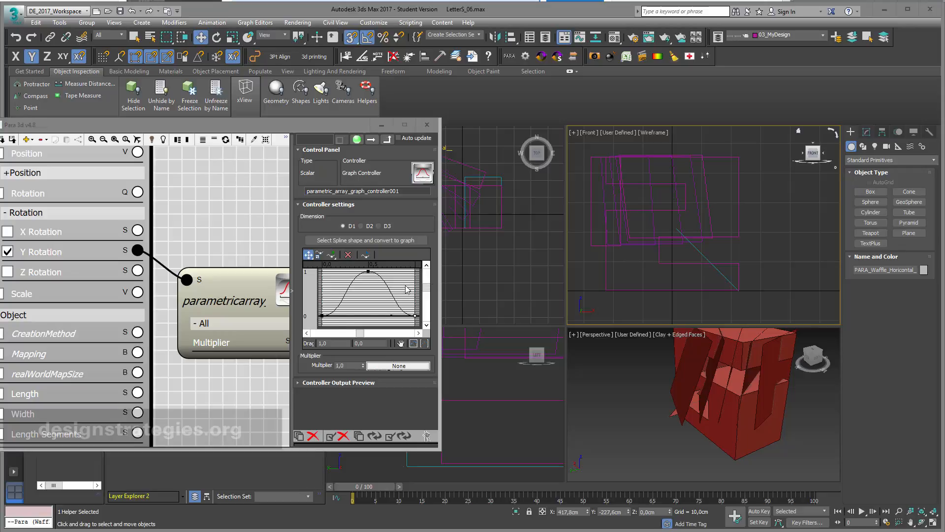
click(322, 316)
drag(331, 343, 300, 347)
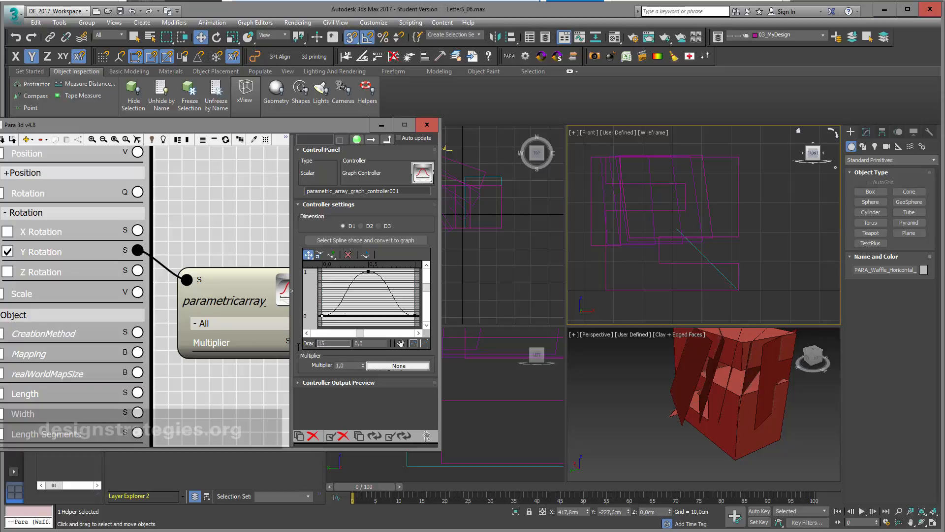
key(ctrl+z)
- Raise the start point of the controller's graph at position 0 and set its value to 15
drag(323, 316, 324, 281)
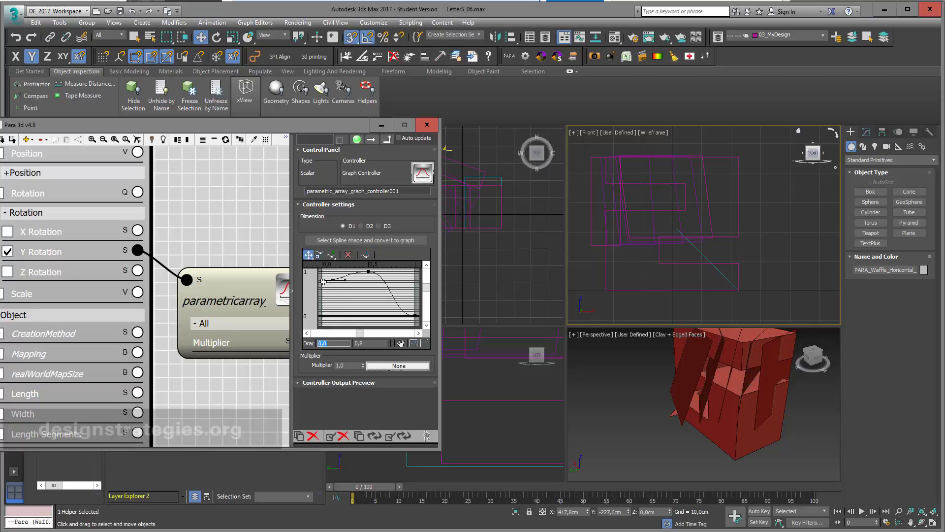
click(370, 341)
key(Return)
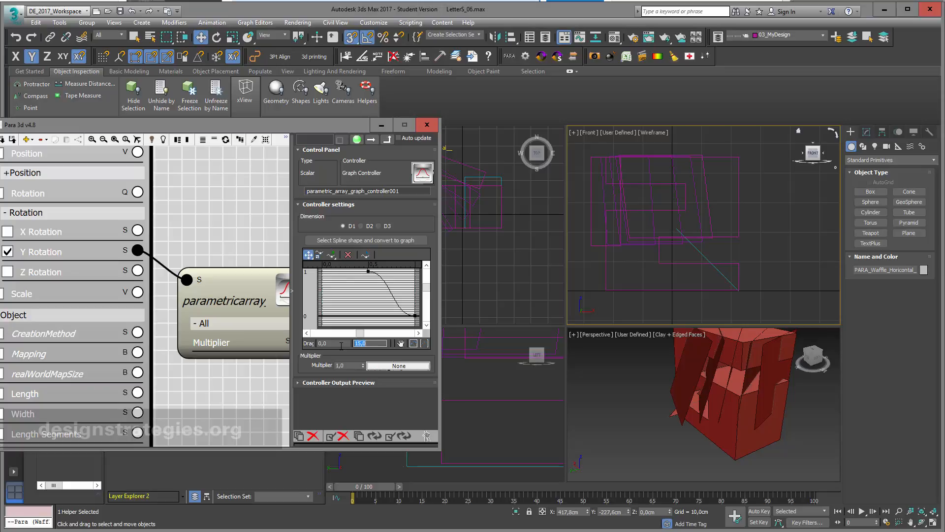
- Set the value of the graph's end point at position 1 to 75
click(410, 315)
key(Return)
click(413, 344)
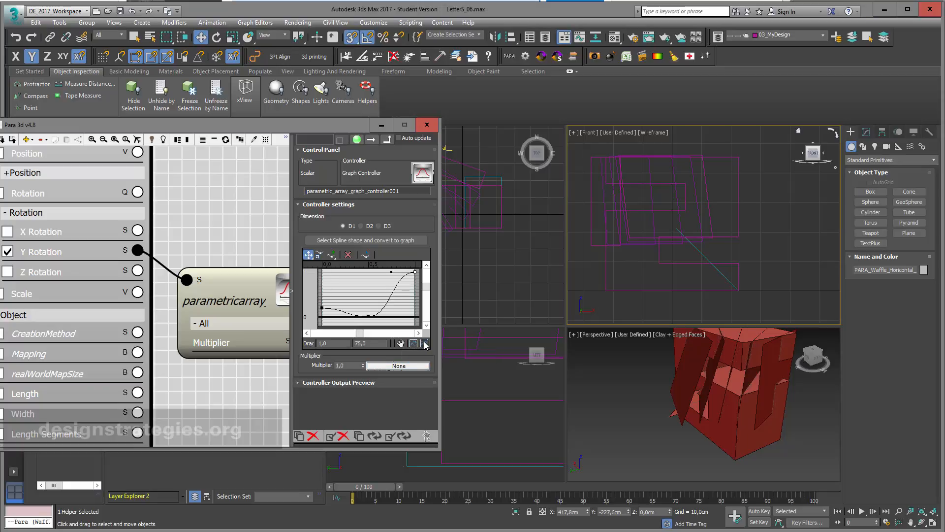
- Set the graph's middle point to 40 at about 0,505 with adjusted tangent handles, and update the controllers
drag(367, 316, 328, 287)
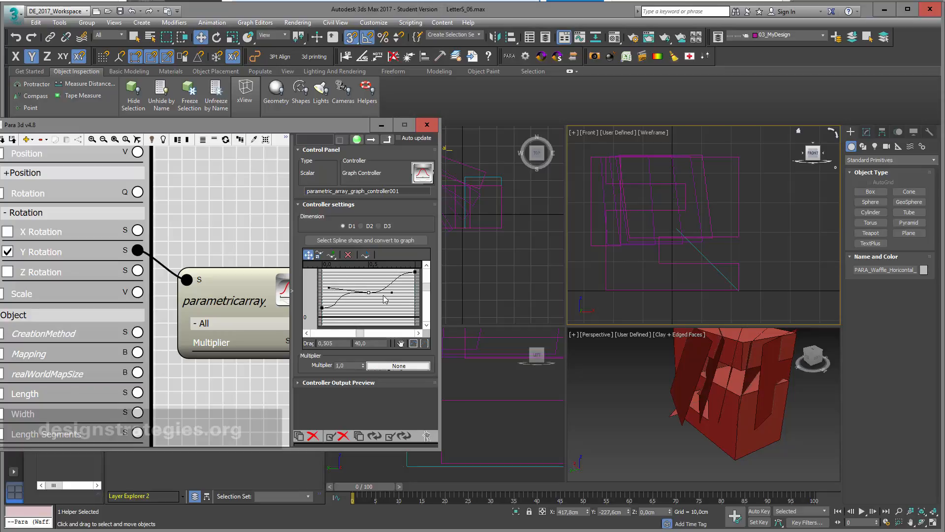
drag(393, 293, 394, 287)
click(393, 436)
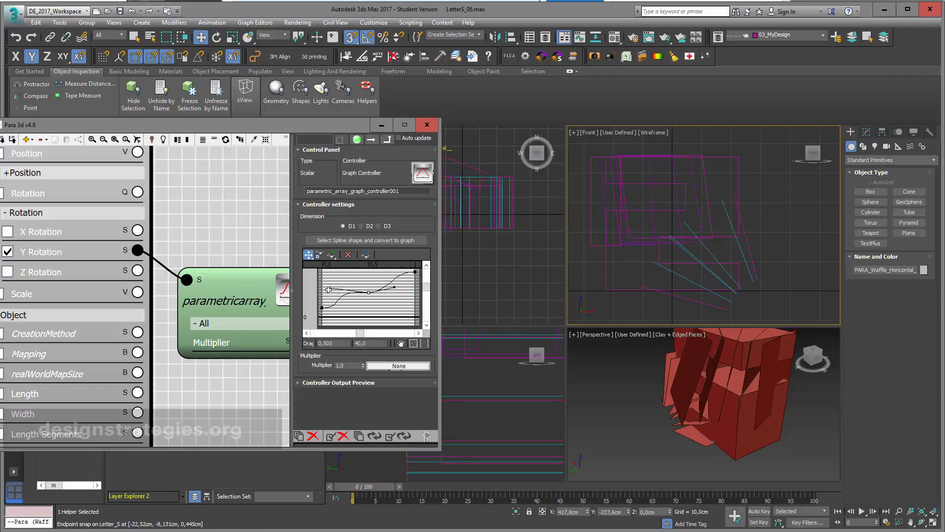
- Reshape the middle point's tangent handles into a smoothly rising curve, updating the array, and save the scene as LetterS_07.max
drag(328, 289, 405, 278)
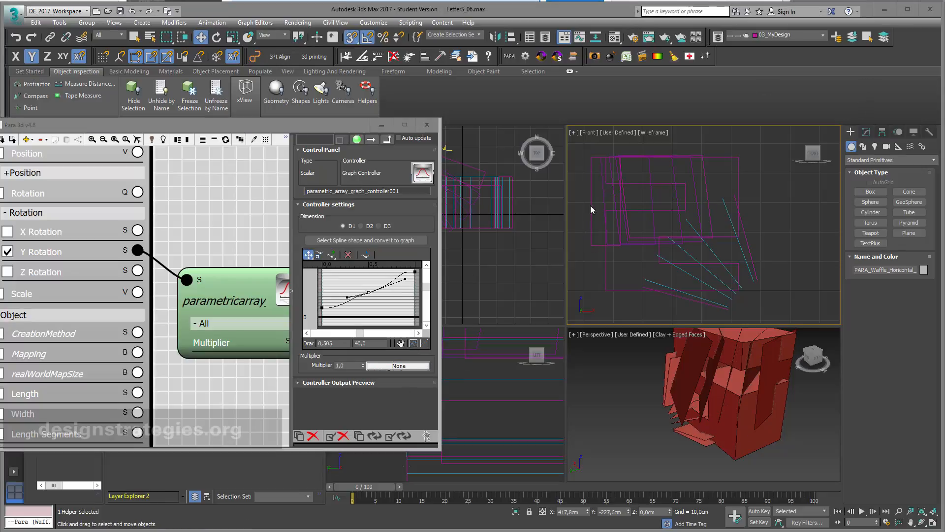
mouse_move(405, 278)
mouse_down()
mouse_move(380, 290)
mouse_move(397, 290)
mouse_up()
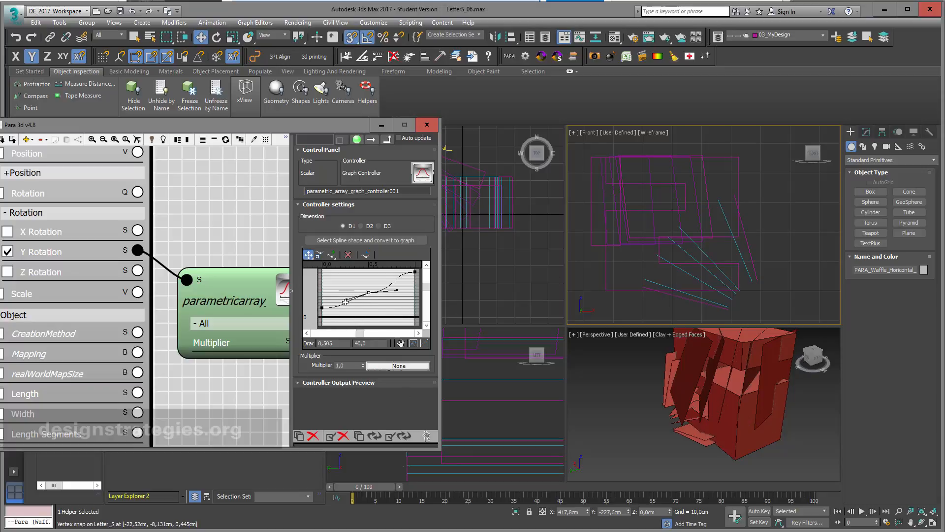
drag(340, 294, 339, 288)
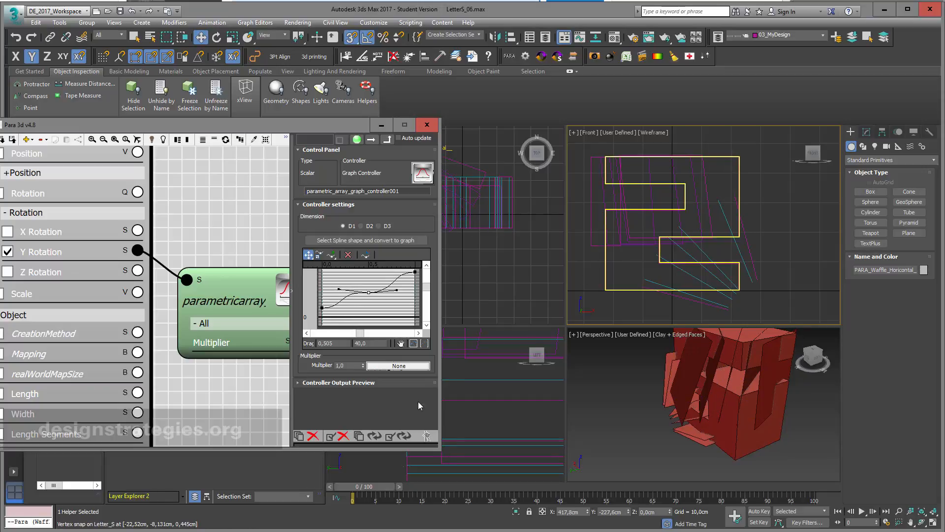
click(399, 436)
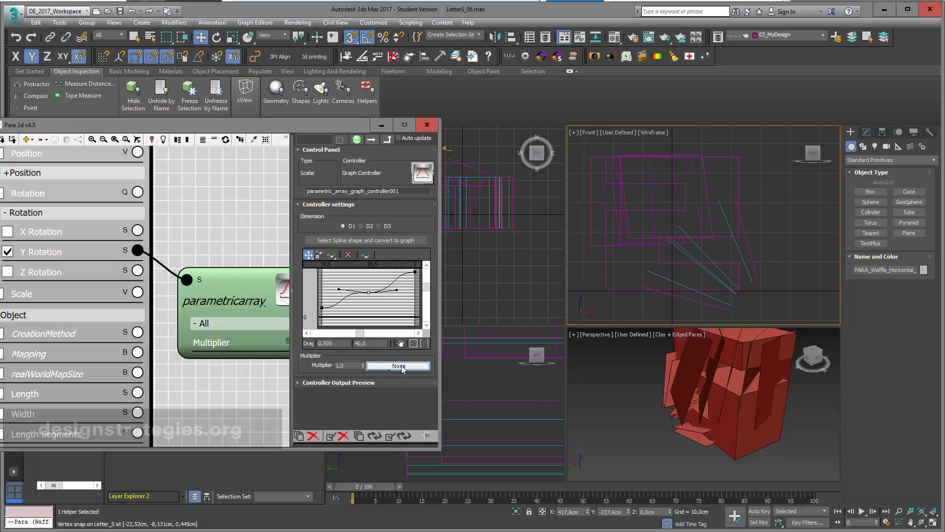
drag(340, 289, 350, 302)
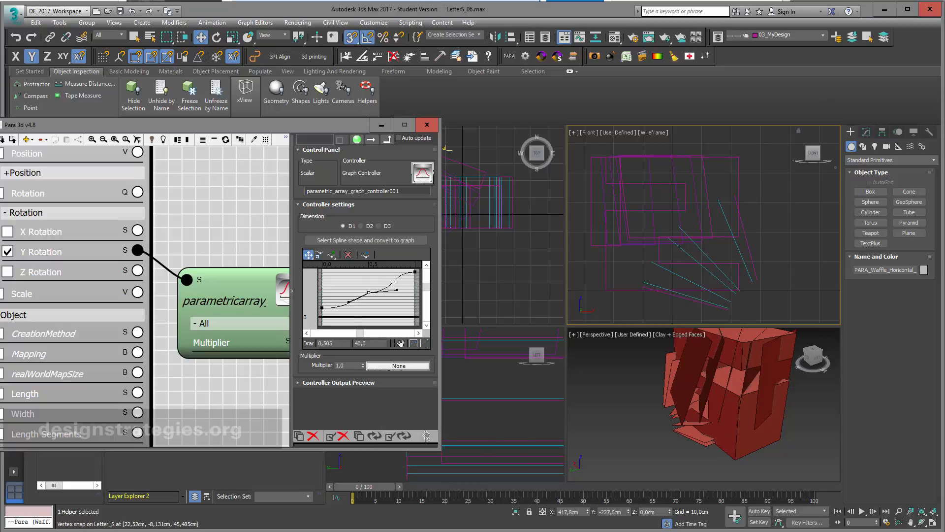
key(ctrl+s)
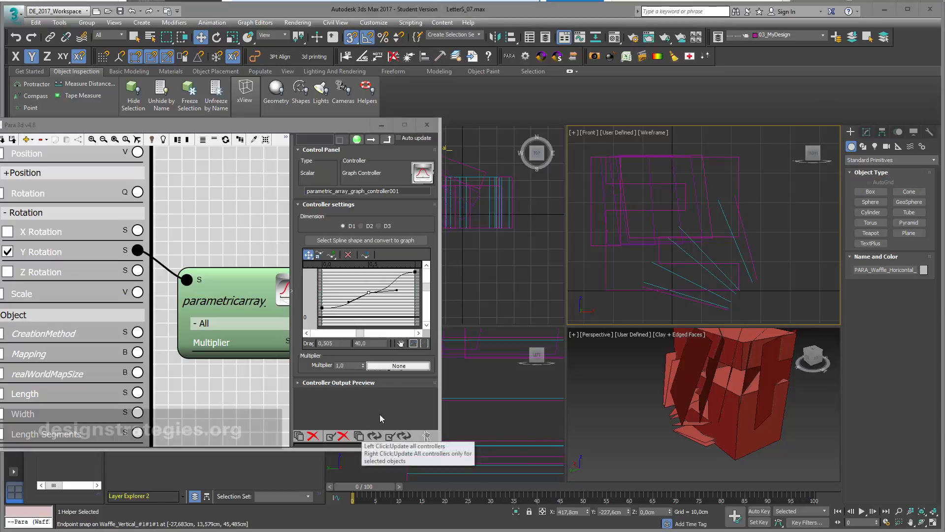
- Insert an extra point on the upper half of the graph curve at about 0,756 / 56,612 and nudge it slightly
click(401, 343)
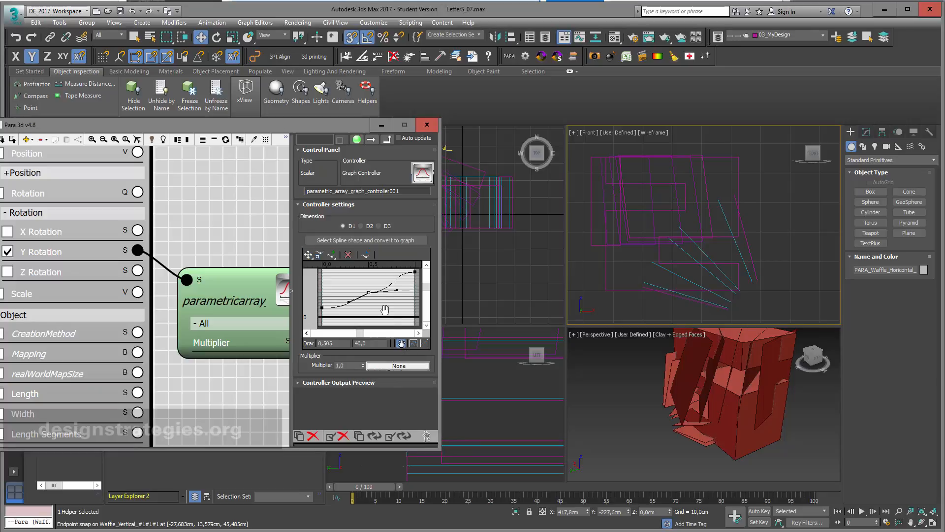
drag(381, 296, 383, 297)
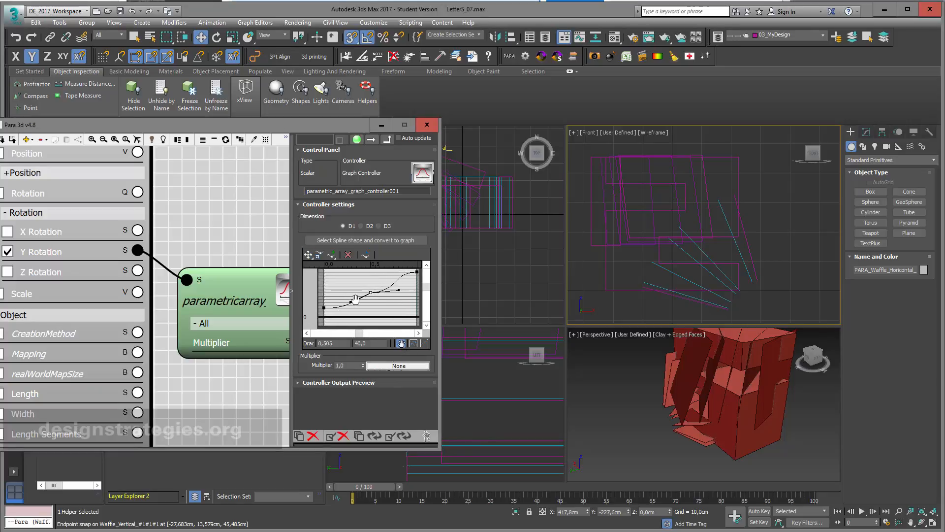
click(308, 255)
click(323, 307)
click(331, 259)
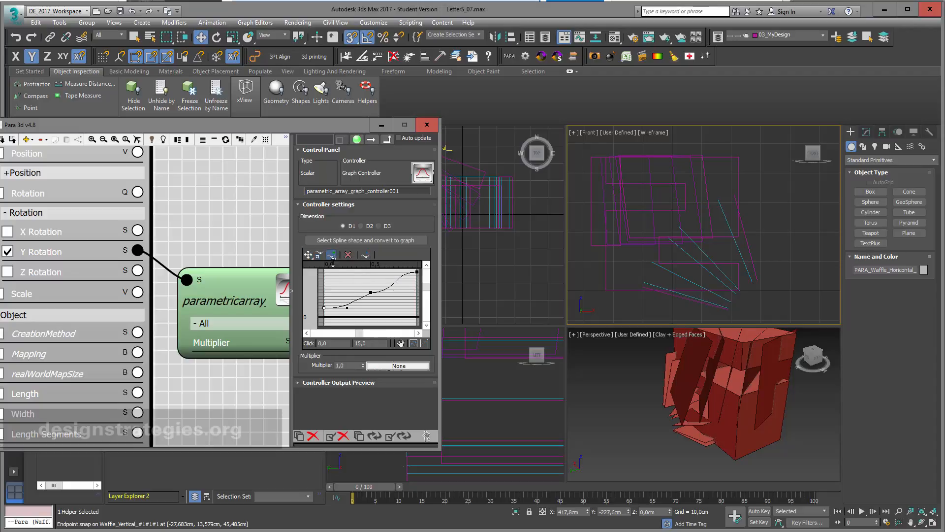
click(394, 283)
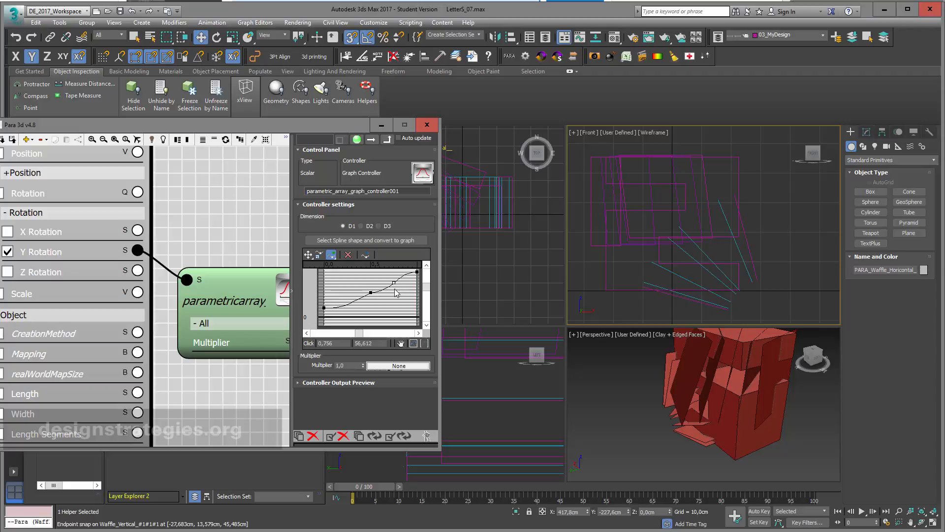
click(308, 255)
drag(394, 283, 399, 285)
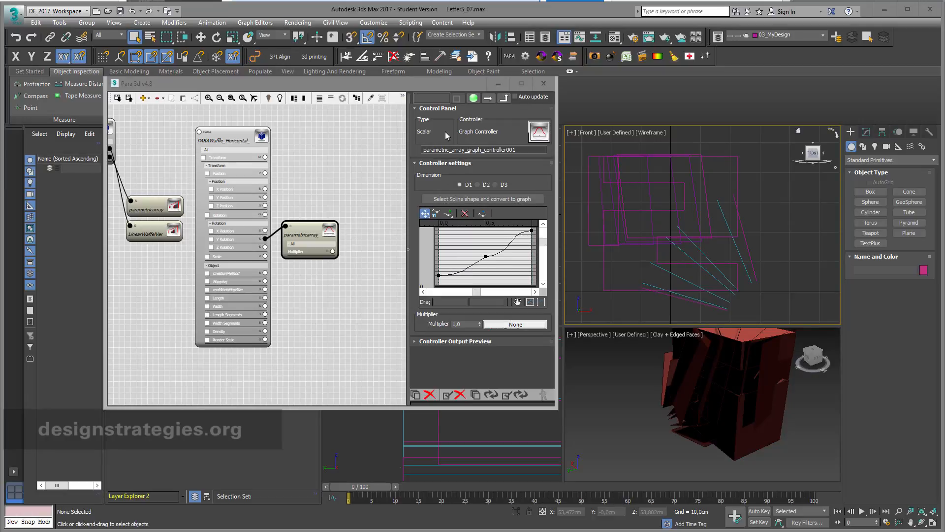
- Open the Para 3d version information with its license manager, video tutorial and forum links, and close it
click(406, 100)
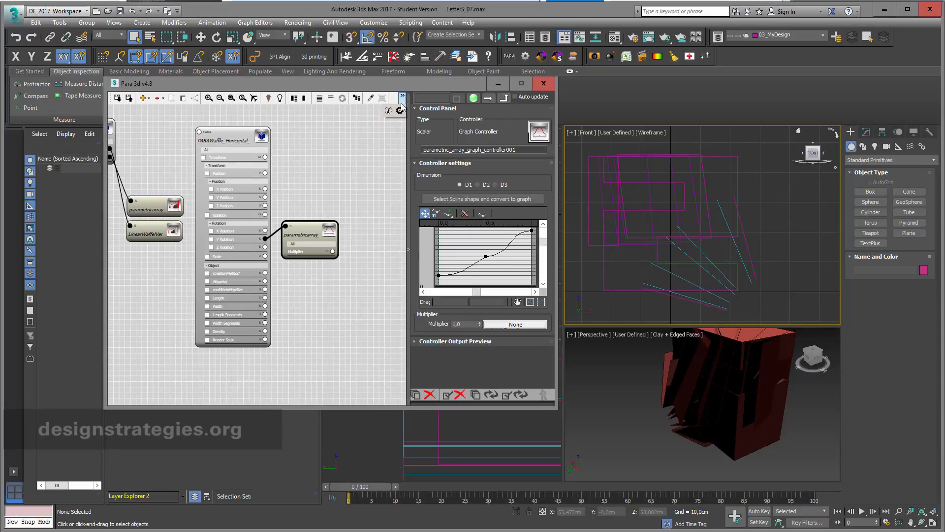
click(388, 110)
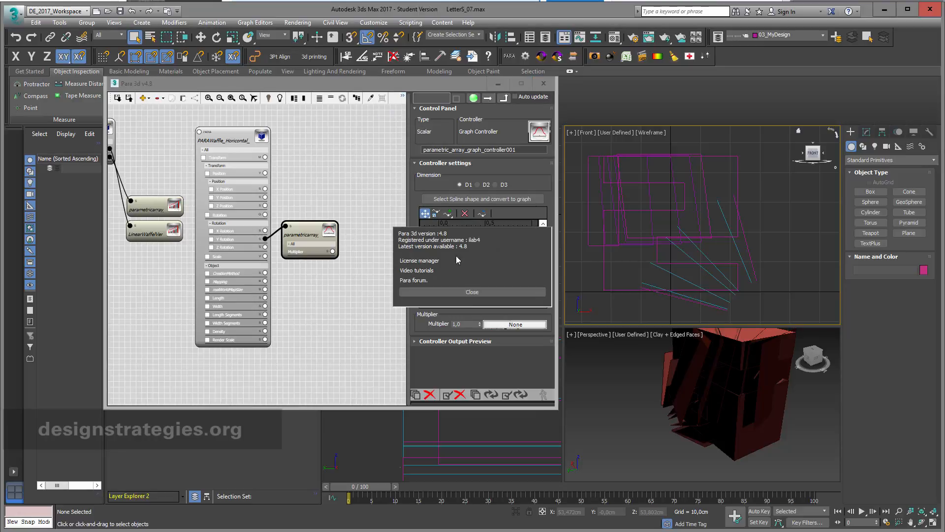
click(488, 294)
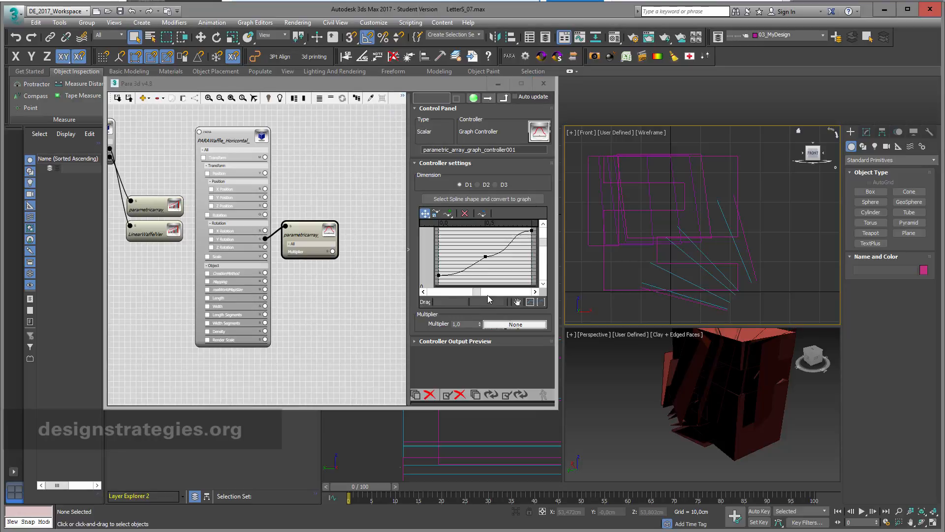
scroll(314, 200, up, 5)
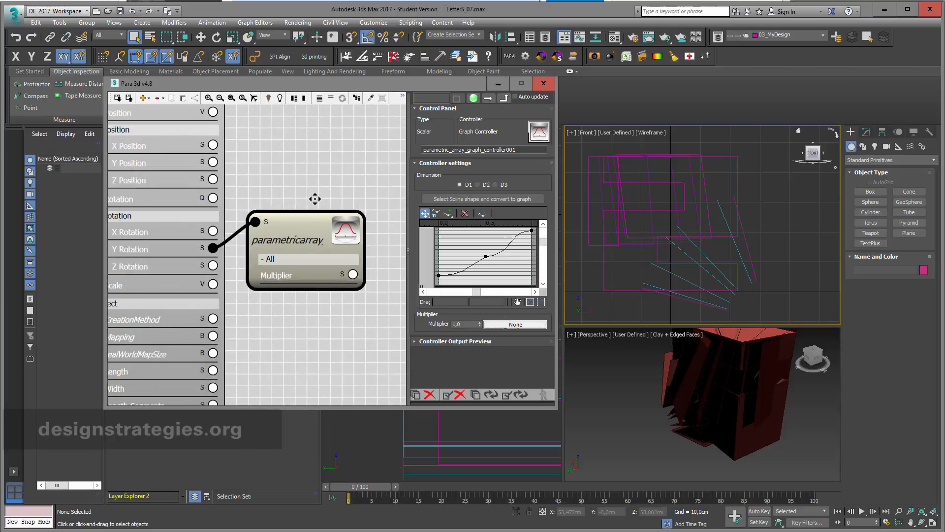
- Delete the middle point of the Y Rotation graph curve and update the array
click(484, 255)
click(464, 214)
click(517, 397)
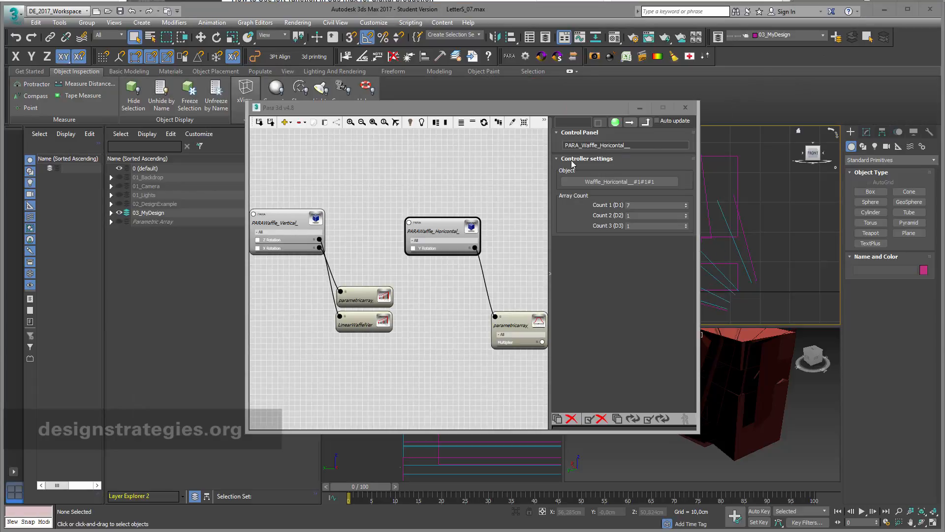
- Select the PARAWaffle_Horizontal node and expand it to show all of its parameters
middle_drag(485, 188, 446, 141)
scroll(446, 142, up, 2)
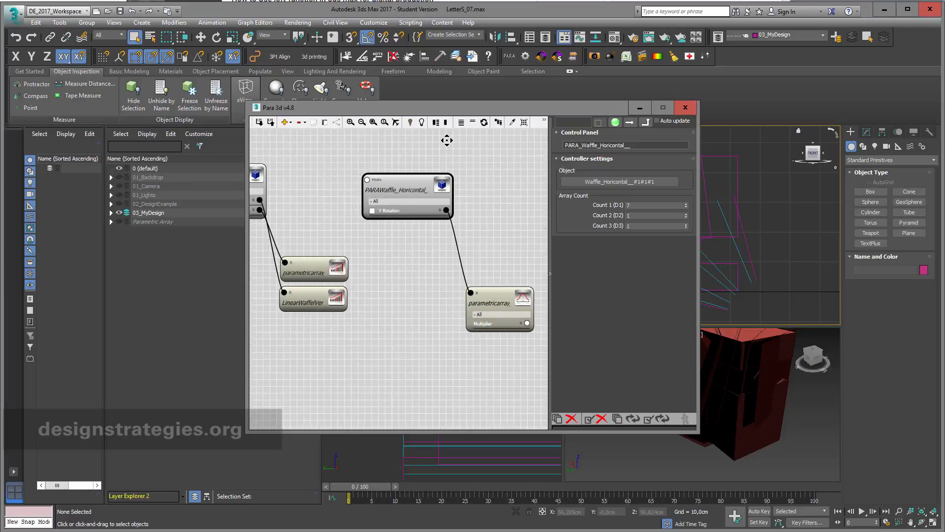
click(429, 159)
click(418, 179)
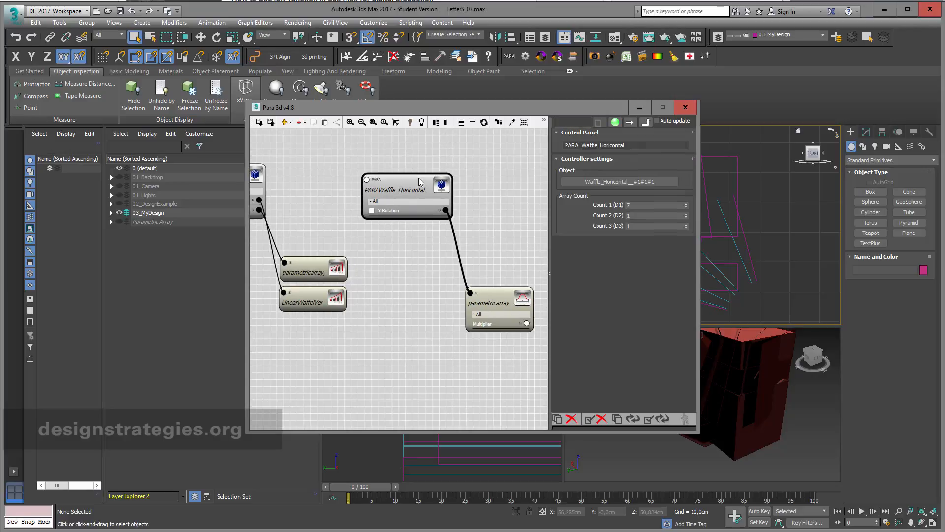
click(463, 124)
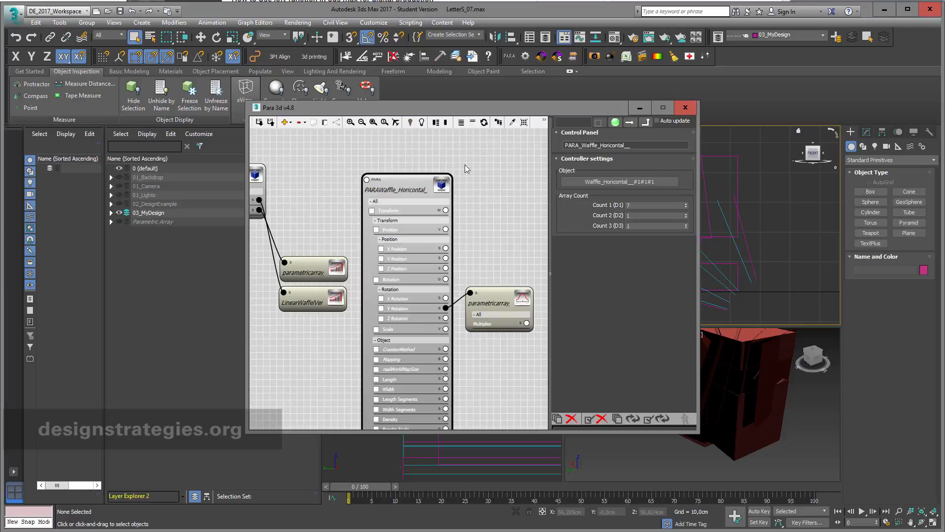
- Add the Y Rotation graph controller node to the selection, collapse the selected nodes' items and expand them again
ctrl+click(496, 300)
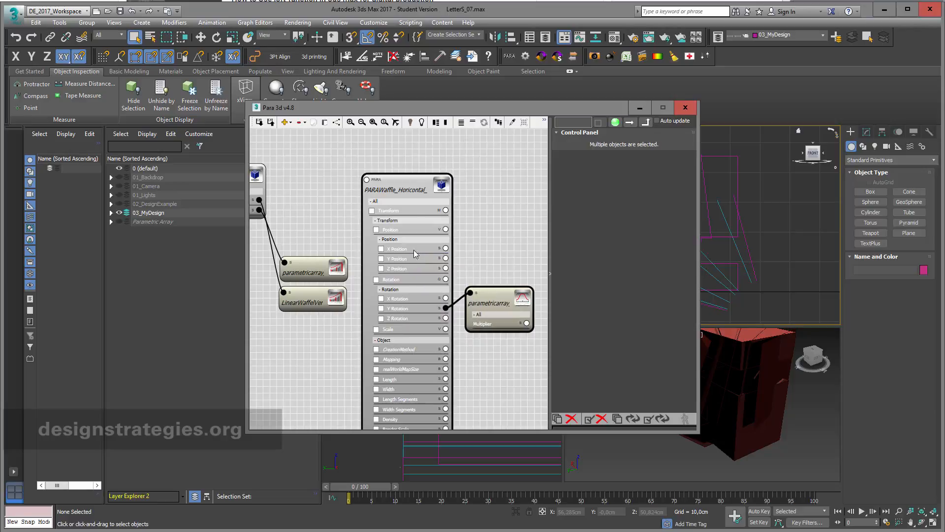
click(448, 124)
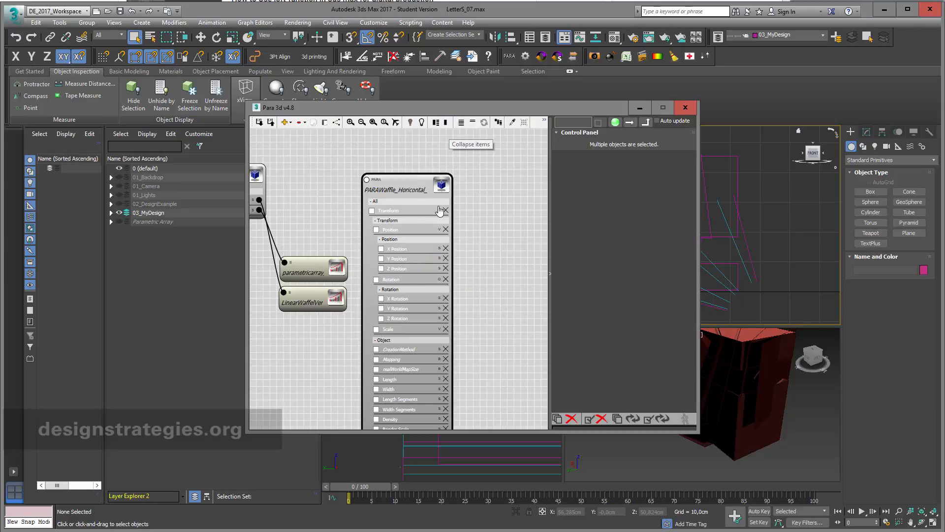
click(436, 124)
middle_drag(490, 283, 417, 196)
scroll(493, 264, down, 2)
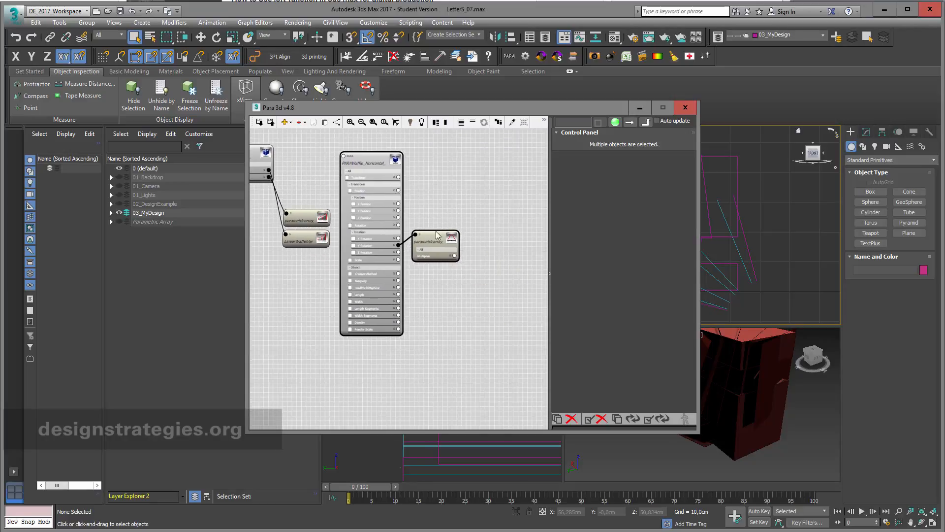
- Select the X Rotation parameter of the horizontal waffle and try a value of 4.8
drag(489, 112, 309, 105)
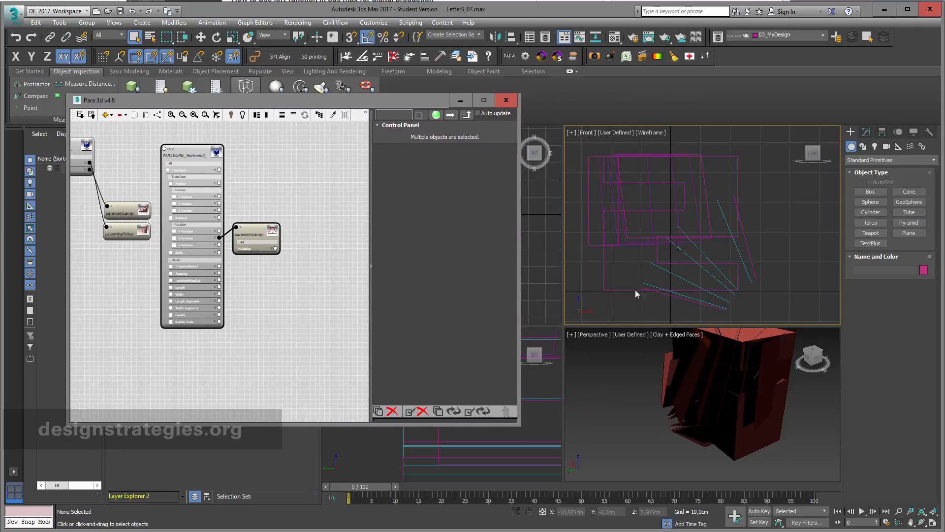
scroll(266, 198, up, 3)
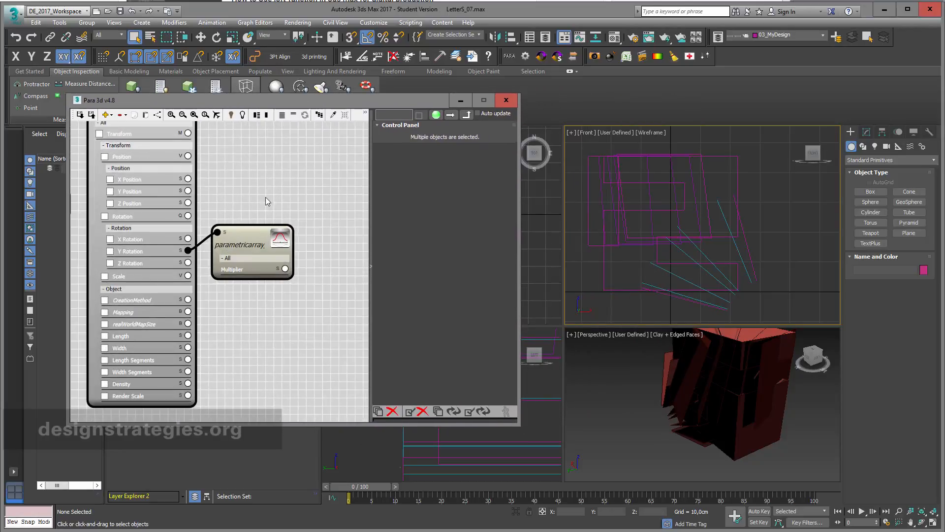
click(110, 240)
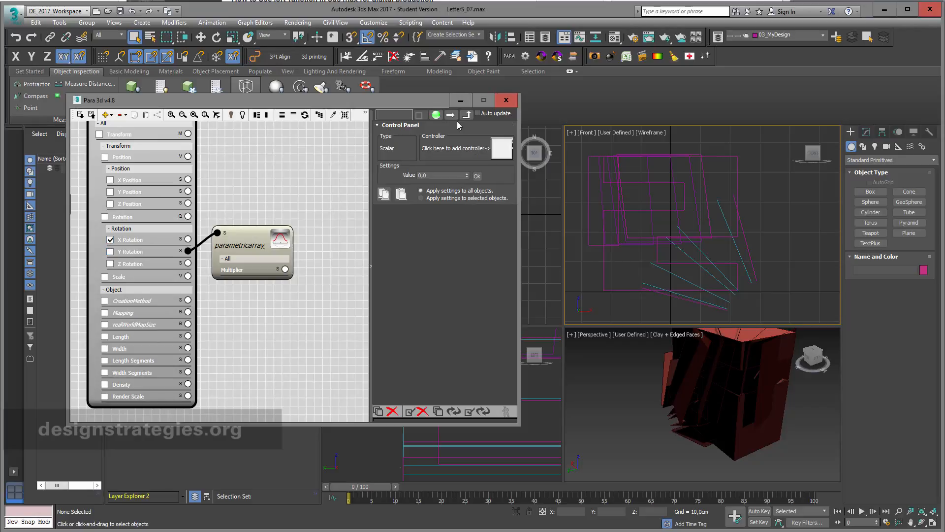
drag(467, 173, 465, 148)
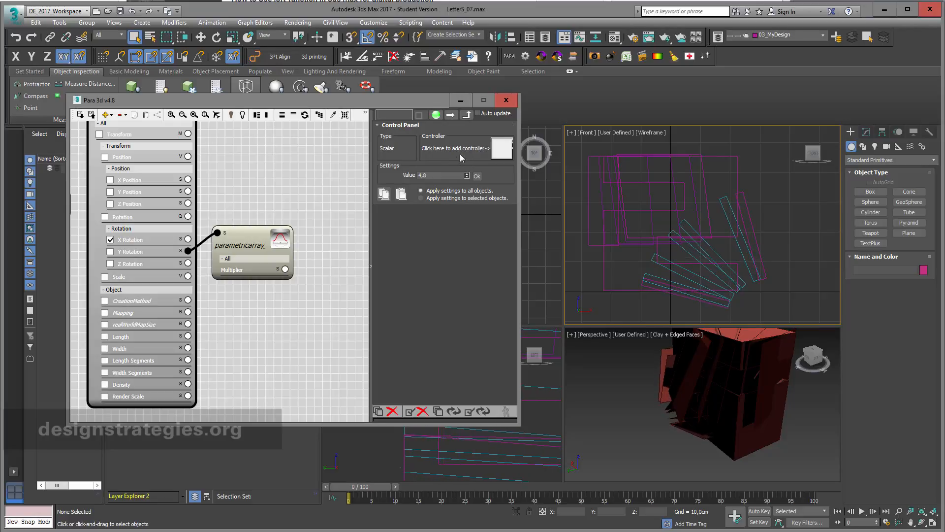
- Reset the horizontal waffle's X Rotation to 0 and apply it
double_click(441, 175)
text(0)
key(Return)
click(476, 176)
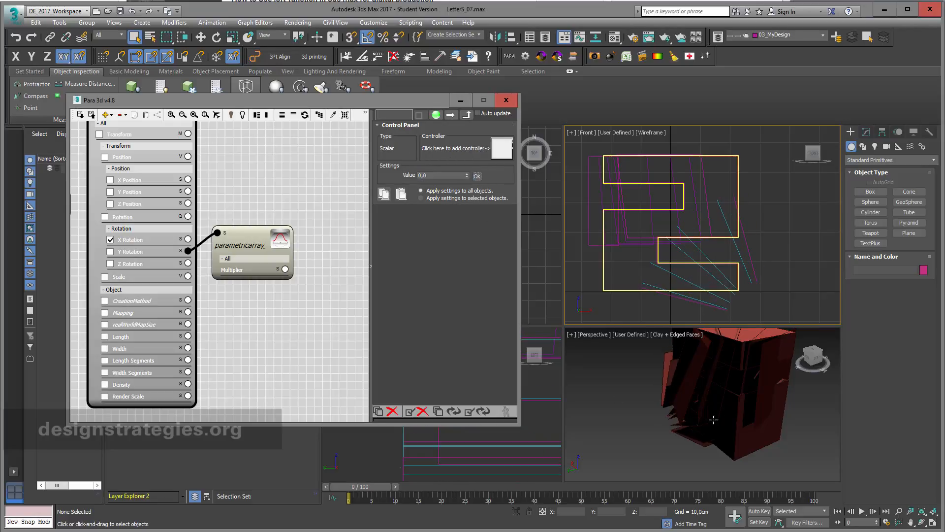
- Enlarge the Perspective viewport and orbit around the rotated horizontal slats to examine them up close
scroll(613, 396, up, 4)
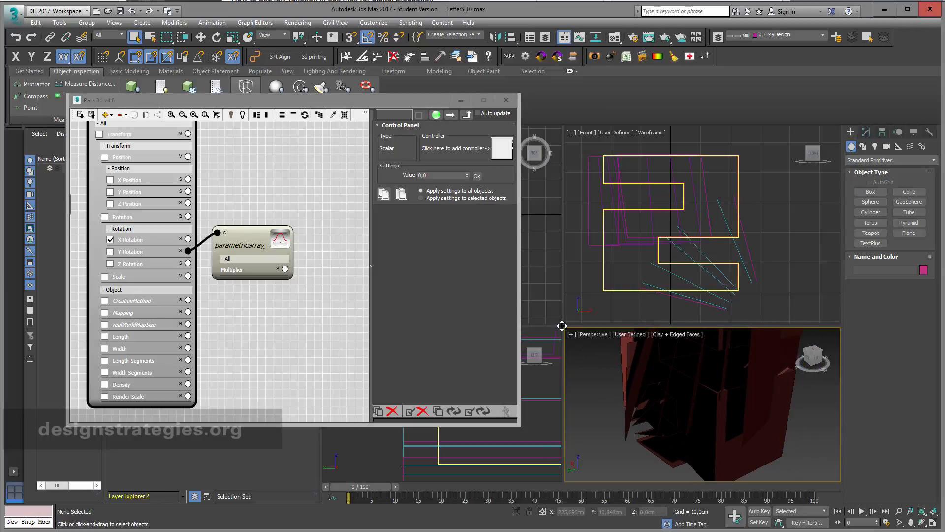
drag(560, 327, 525, 202)
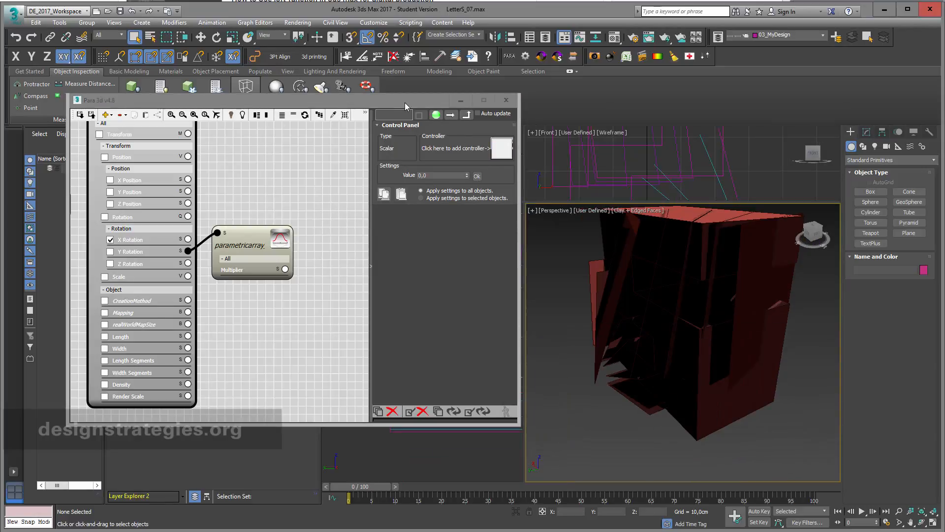
drag(404, 102, 305, 116)
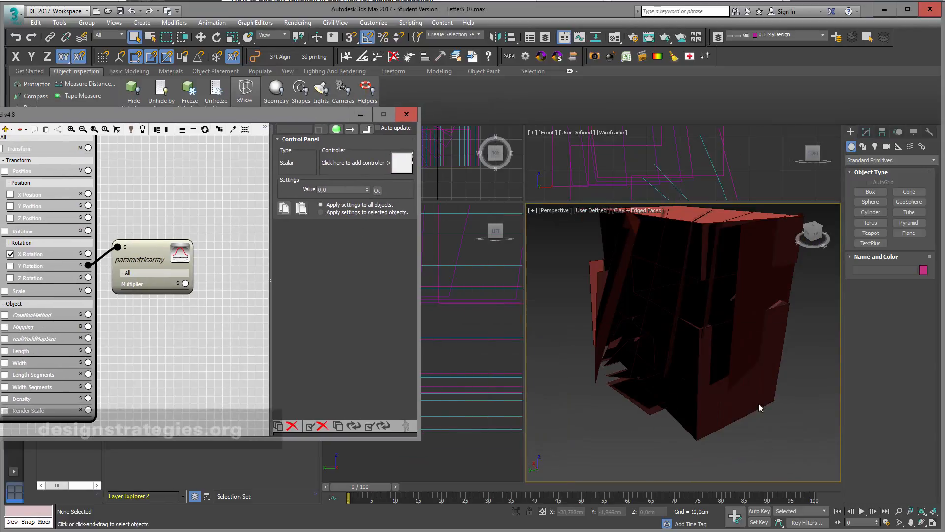
click(922, 522)
drag(678, 343, 723, 338)
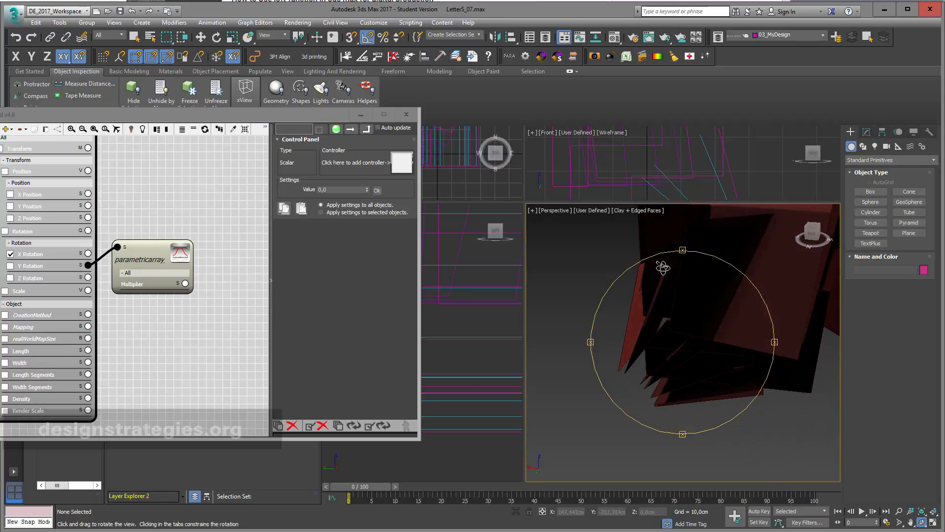
drag(662, 268, 685, 252)
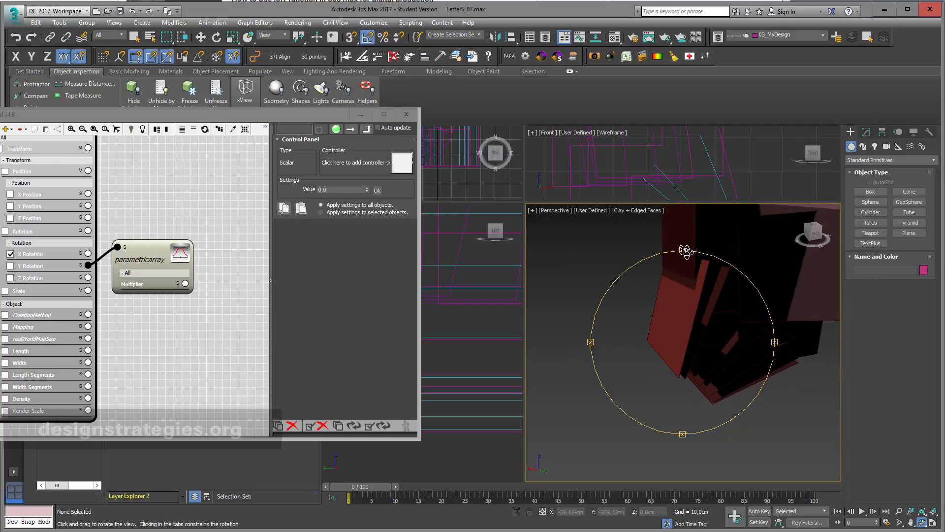
- Switch the Perspective viewport's display from Clay to Default Shading
click(647, 211)
click(670, 222)
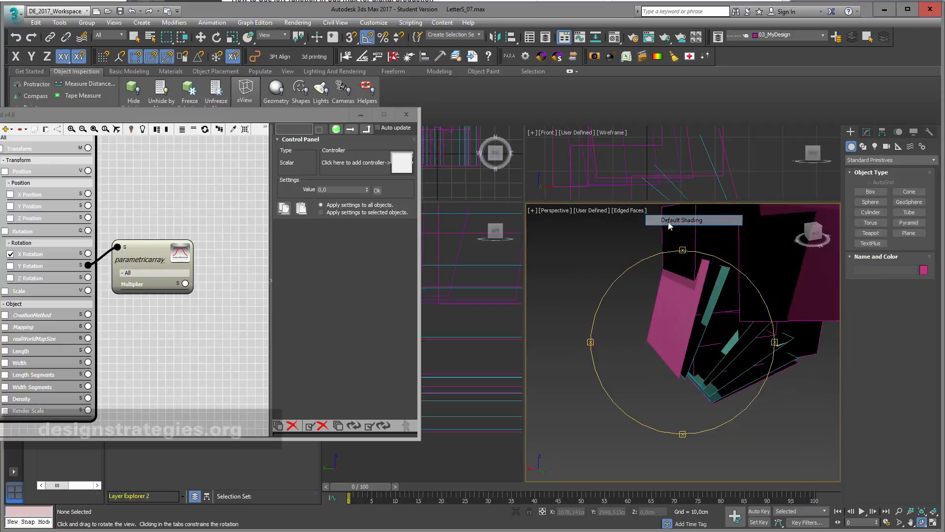
drag(712, 335, 713, 336)
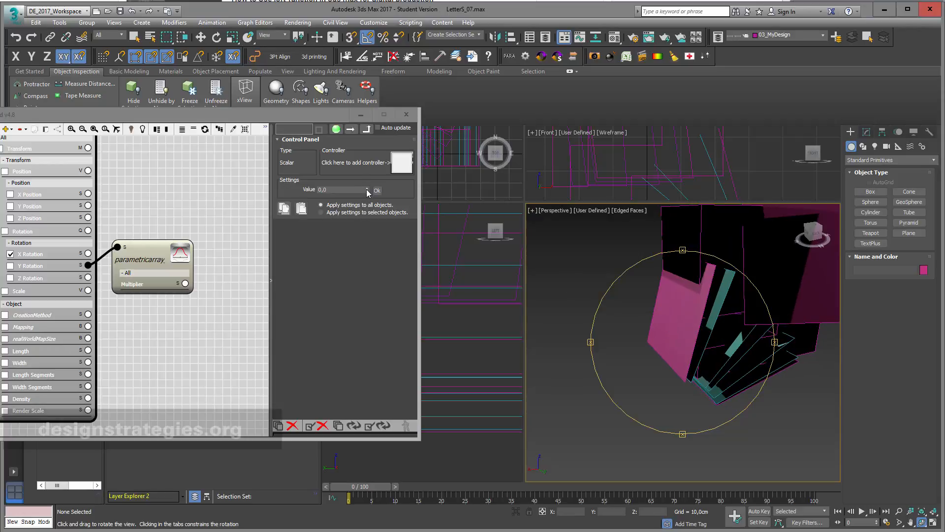
- Try an X Rotation of 5.1 on the horizontal waffle, reset it to 0 and deselect the parameter
drag(366, 189, 338, 197)
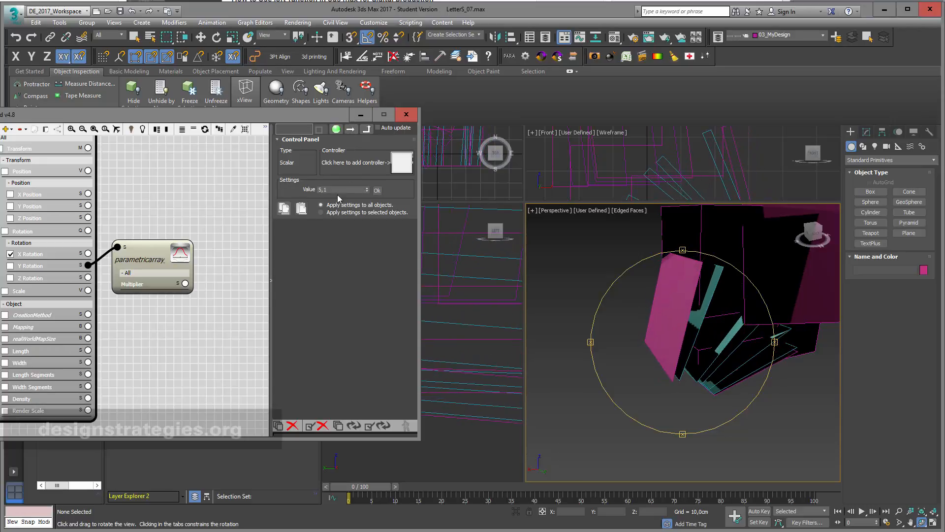
double_click(325, 189)
text(0)
click(377, 190)
click(10, 254)
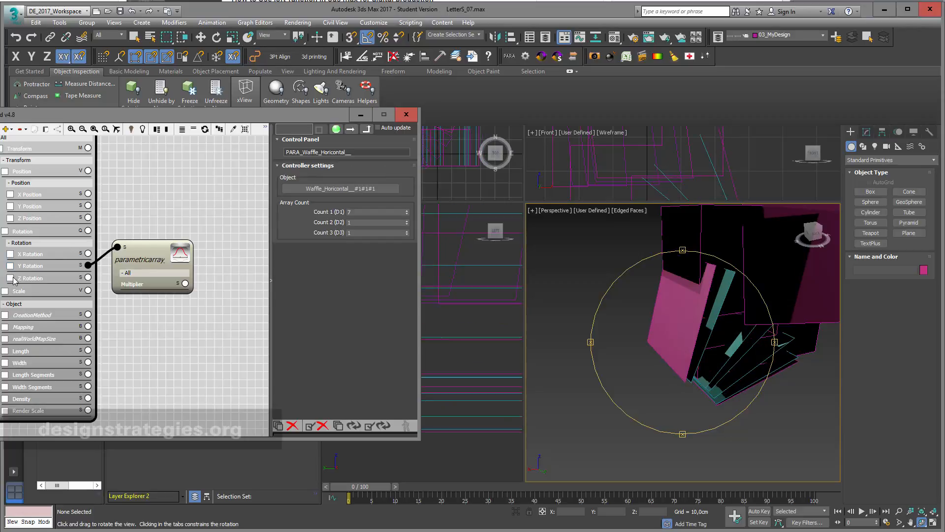
- Select the Z Rotation parameter, try a value of 8.6, and enlarge the Top and Front viewports to compare
click(10, 277)
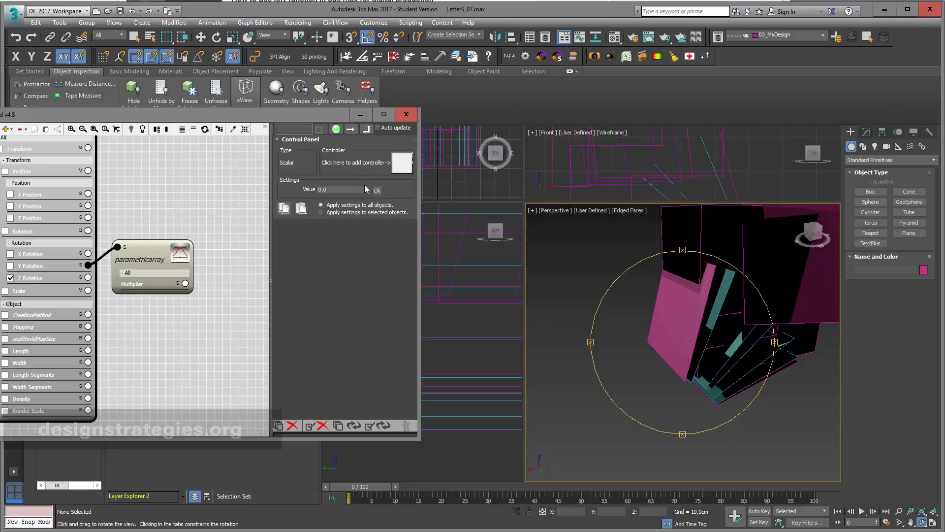
drag(366, 190, 389, 147)
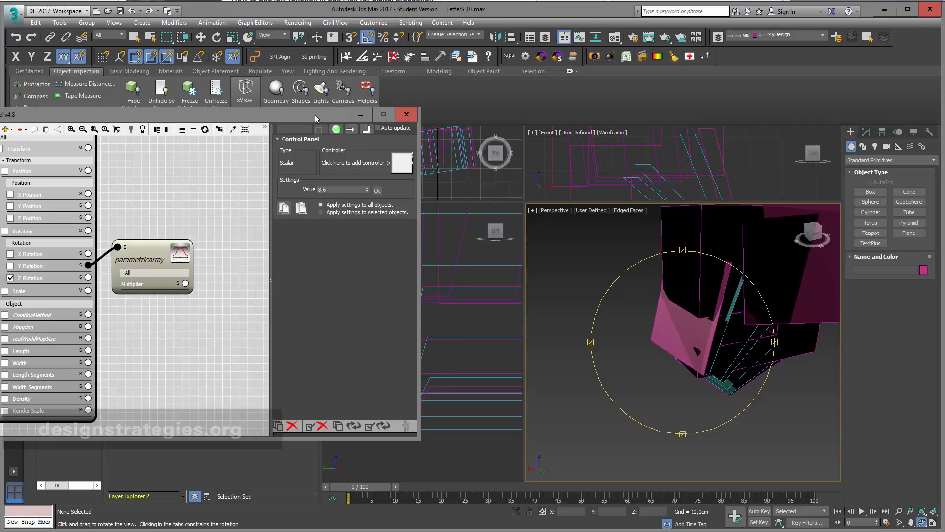
drag(314, 114, 378, 259)
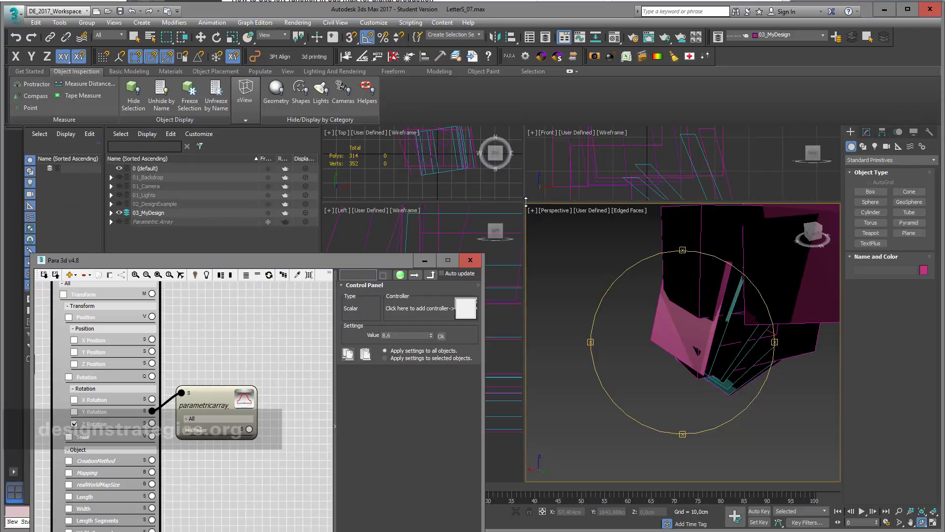
drag(526, 202, 591, 294)
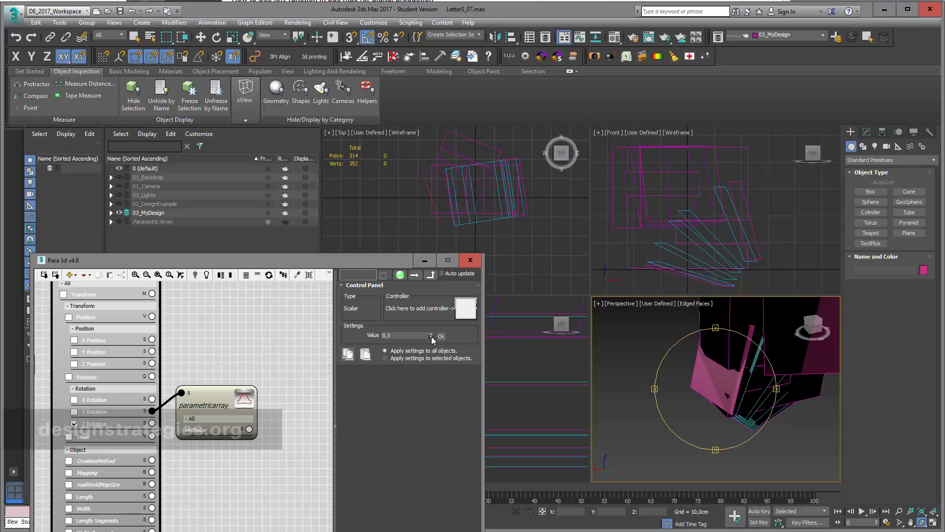
- Try Z Rotation values of -13.1 and -15.8 on the horizontal slats, and reset the value to 0
drag(431, 336, 428, 379)
drag(427, 386, 427, 445)
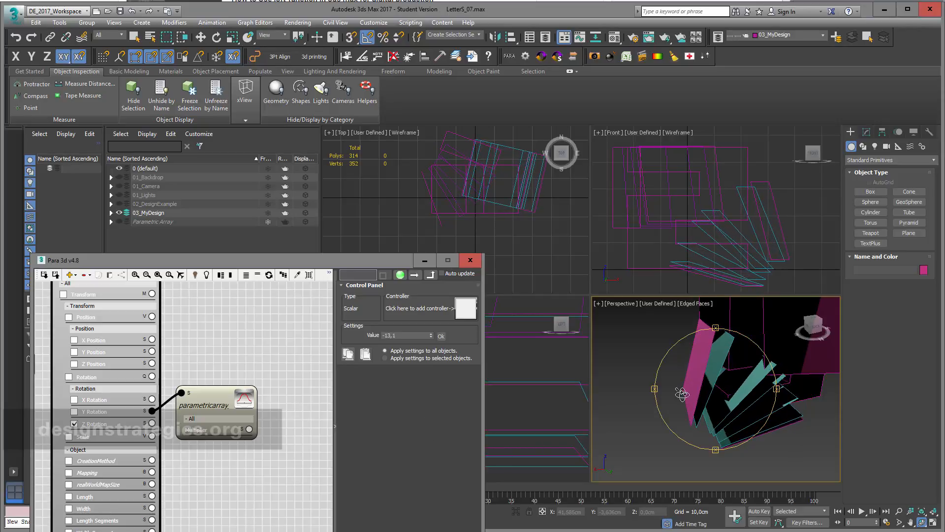
alt+middle_drag(683, 394, 861, 385)
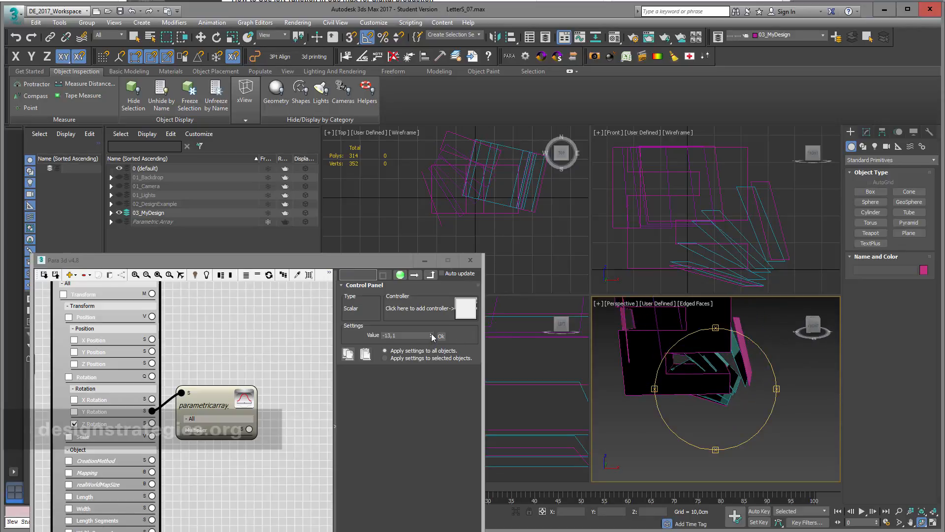
mouse_move(432, 332)
mouse_down()
mouse_move(431, 351)
mouse_move(423, 344)
mouse_up()
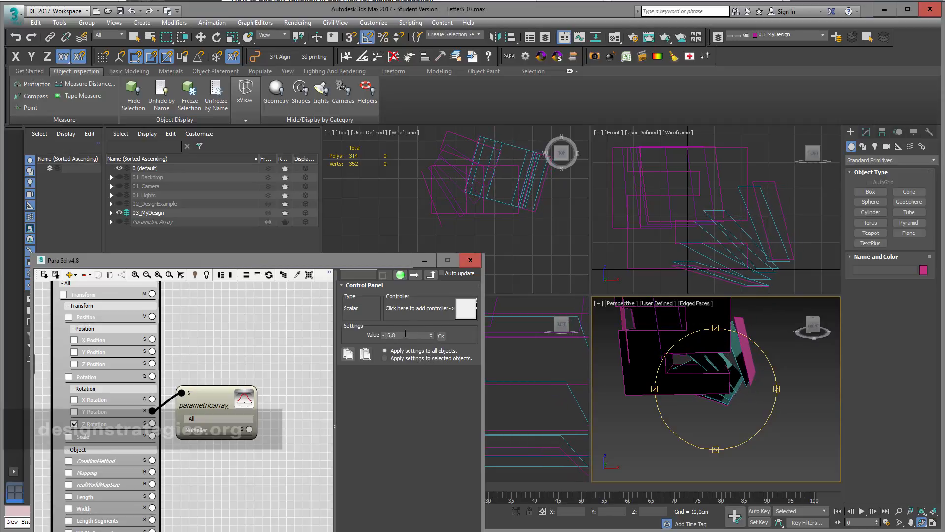
click(388, 334)
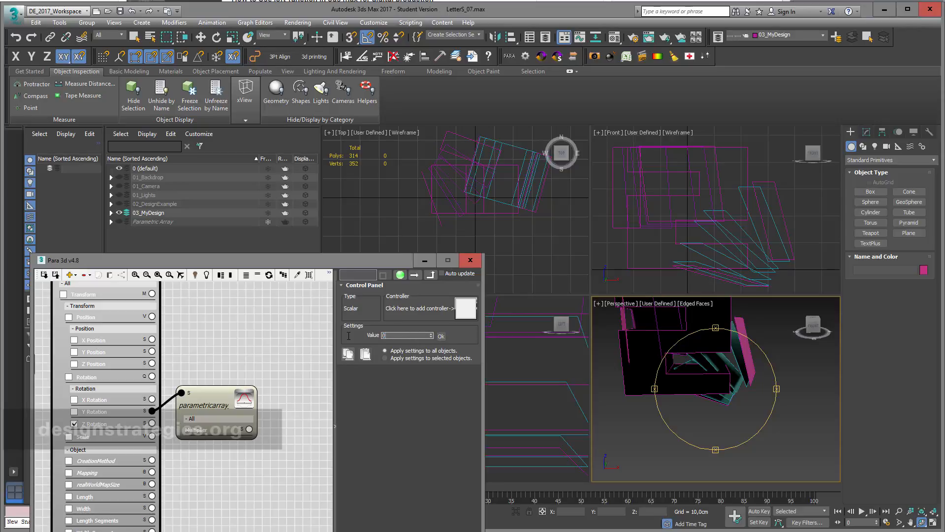
key(Return)
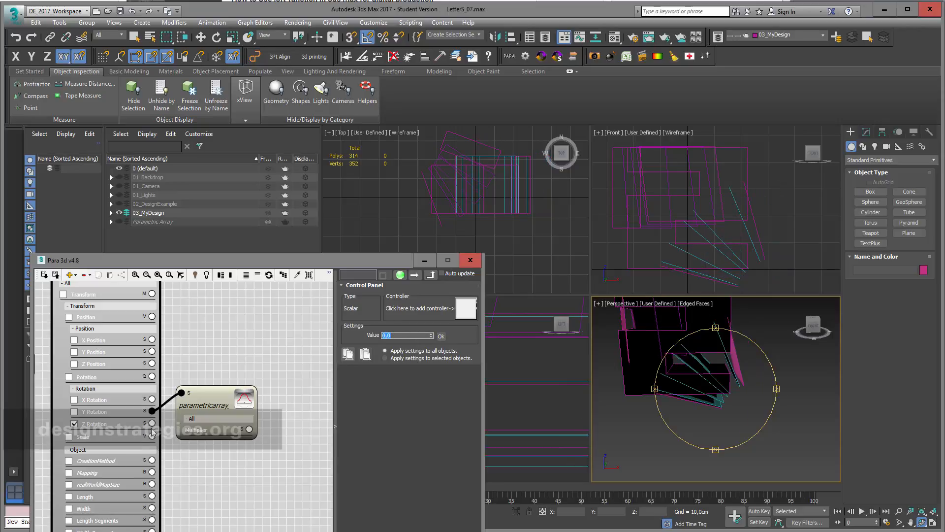
- Assign a Graph Controller to the horizontal waffle's Z Rotation and select the start point of its curve
drag(152, 422, 199, 483)
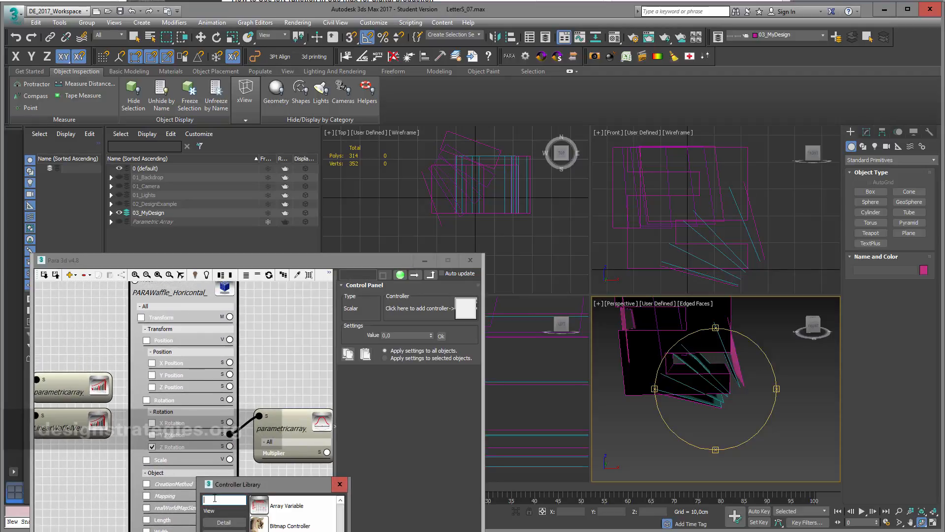
text(grap)
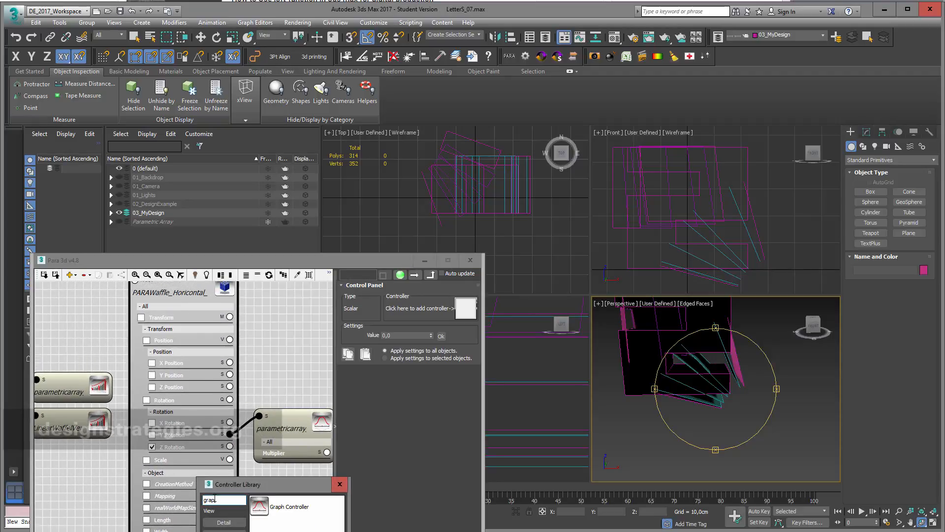
double_click(260, 512)
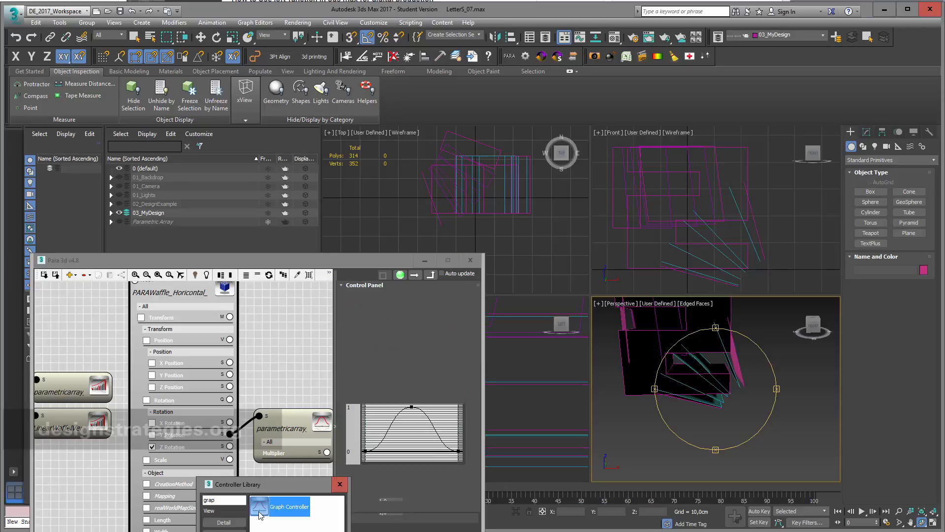
drag(361, 262, 335, 71)
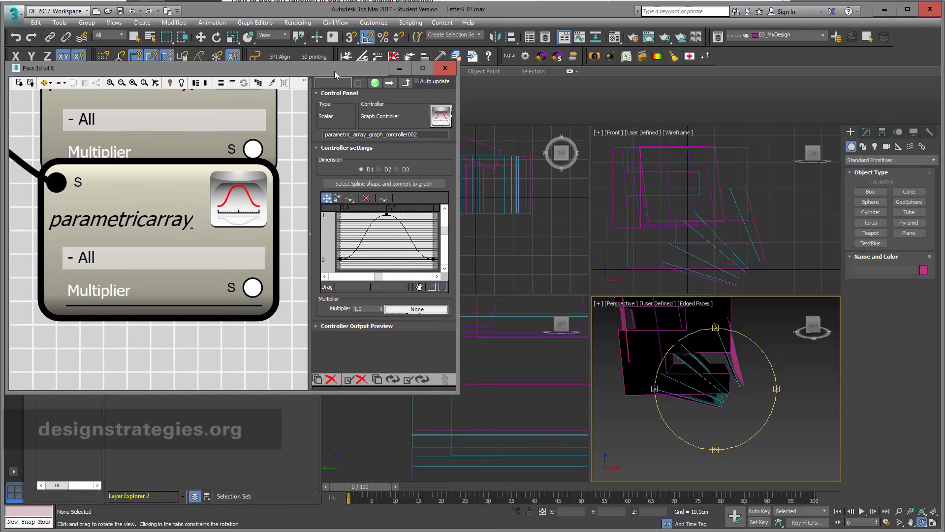
click(340, 259)
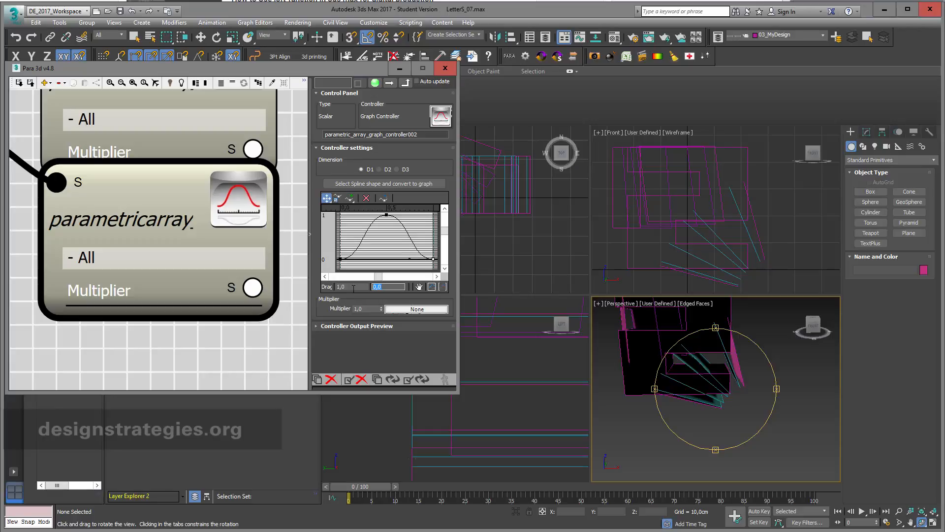
- Try -20 for the Z Rotation curve's end point and tilt the middle point's tangent downward, updating the array
key(Return)
click(431, 287)
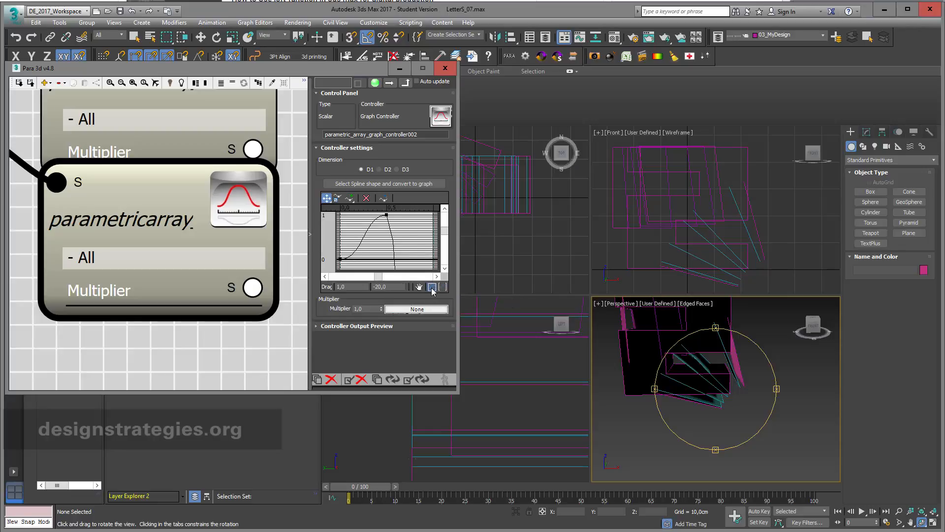
click(386, 215)
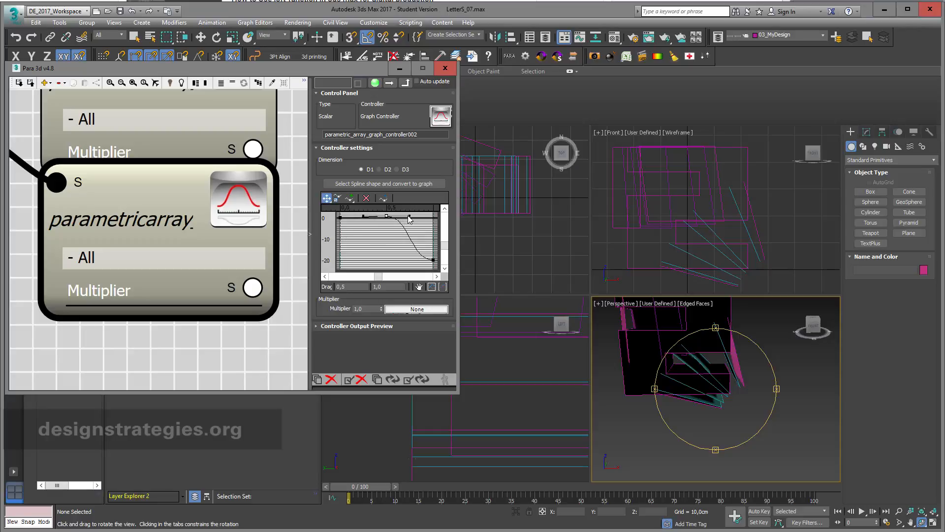
drag(408, 216, 367, 199)
click(418, 380)
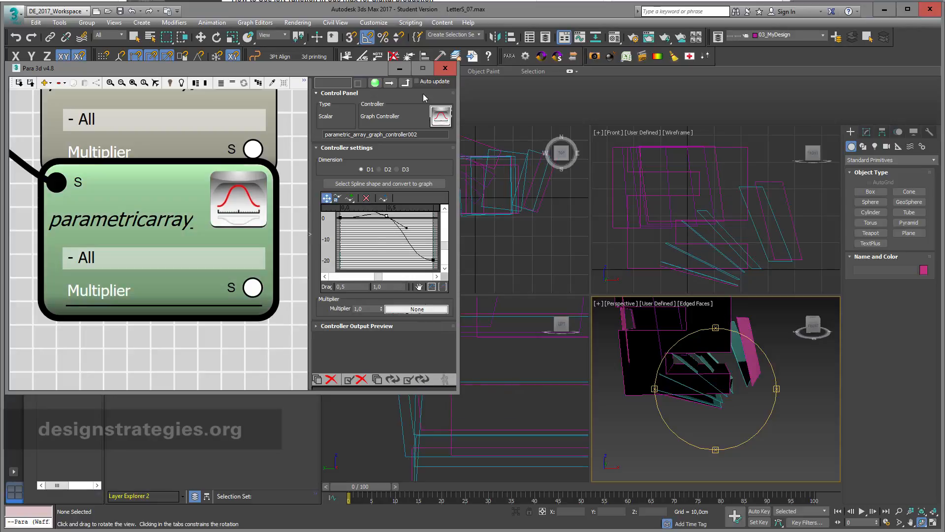
- Adjust both tangent handles of the Z Rotation curve's middle point to flatten the curve's first half, and compare the updated slats
drag(353, 74, 333, 91)
drag(713, 397, 534, 388)
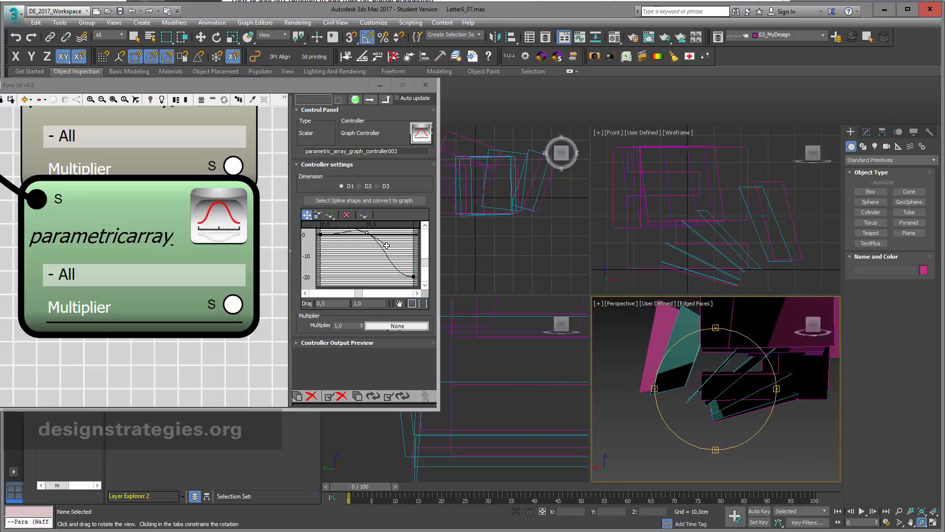
drag(387, 246, 389, 238)
middle_drag(356, 256, 359, 262)
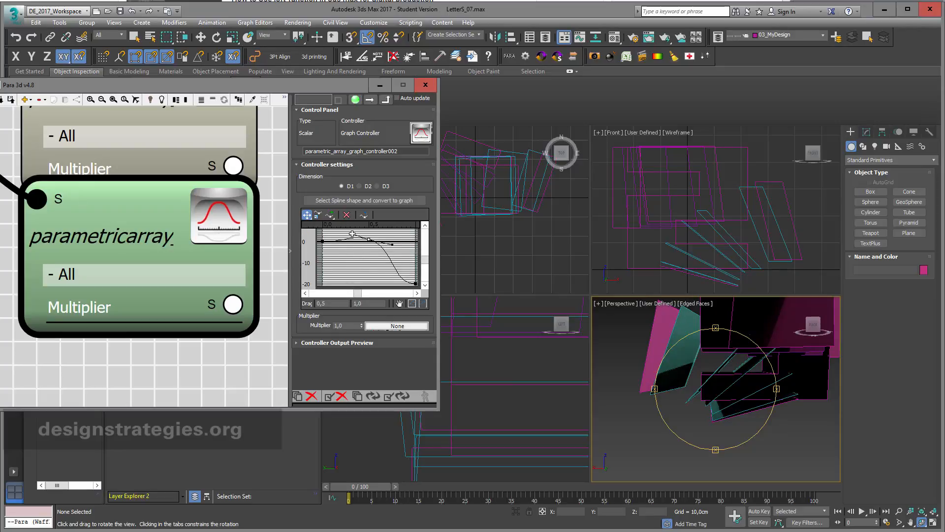
drag(352, 233, 350, 239)
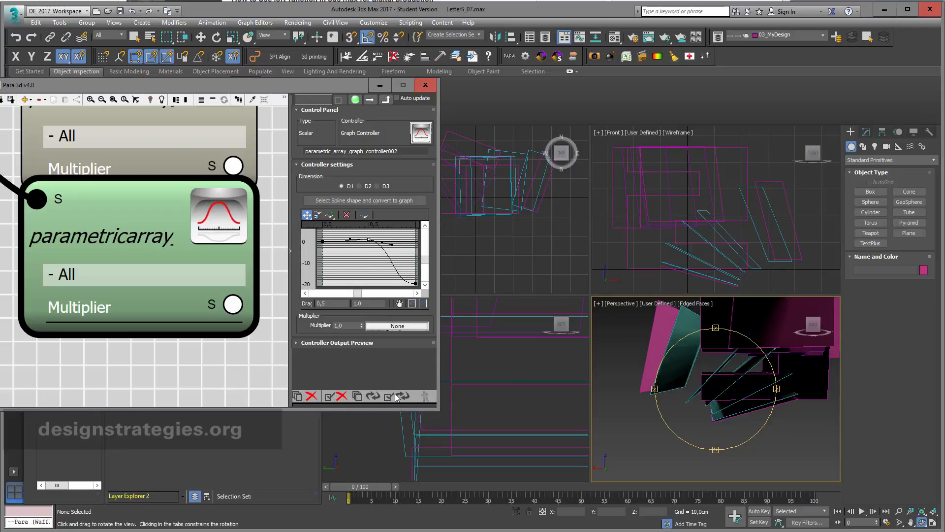
drag(716, 384, 893, 396)
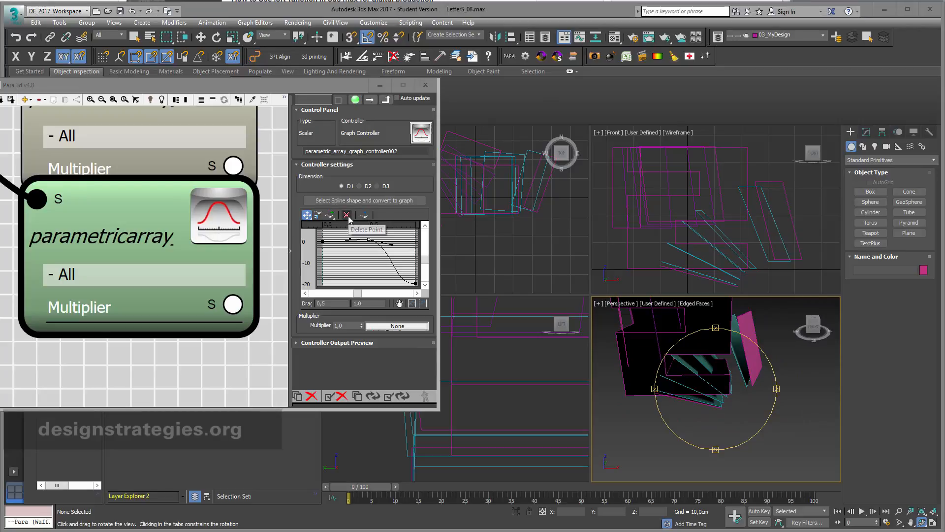
- Delete the middle point of the Z Rotation curve, update the array and check the slats in perspective
click(347, 215)
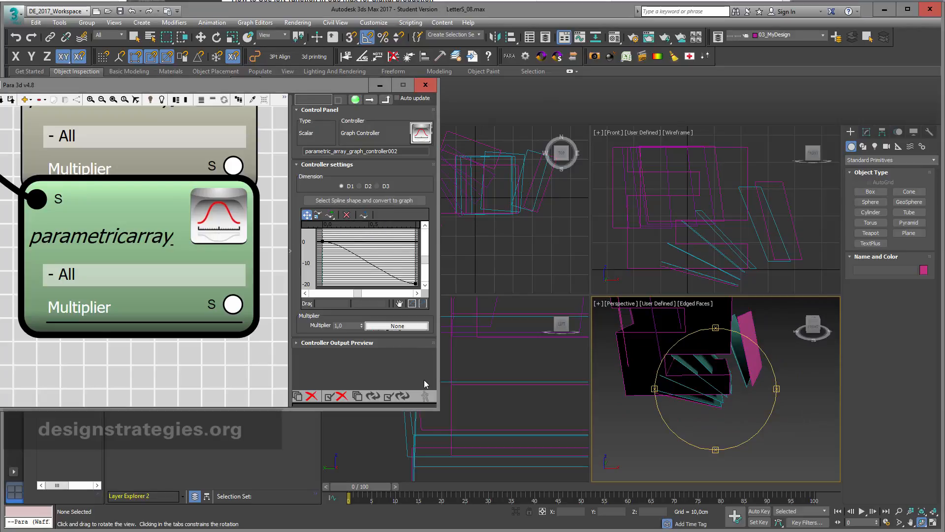
click(390, 397)
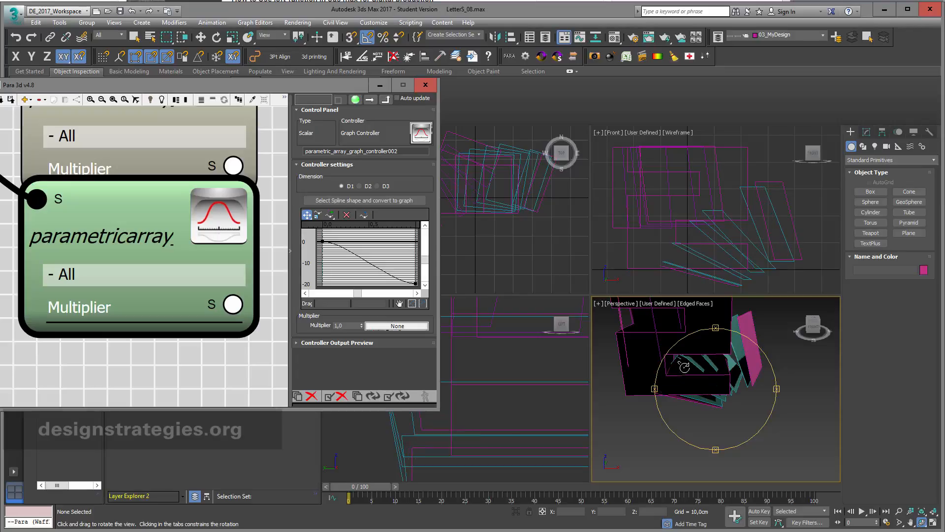
drag(731, 369, 566, 368)
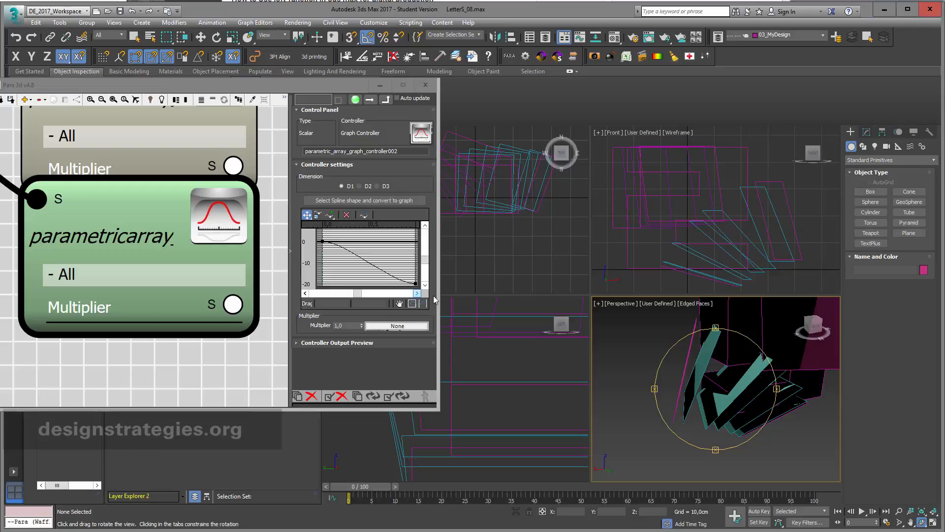
drag(739, 367, 754, 373)
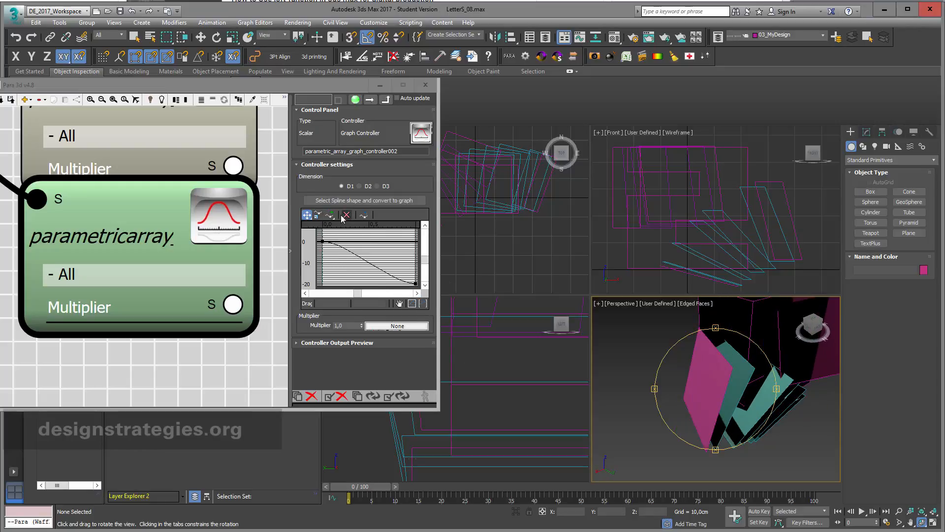
- Set the Z Rotation curve's end point to -10, update the array and inspect the slats in an enlarged Perspective viewport
click(413, 283)
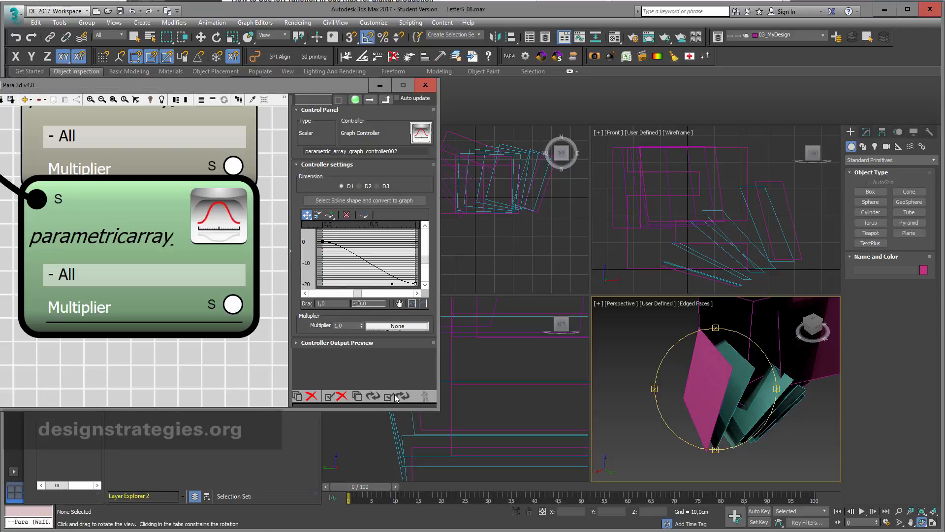
key(Return)
drag(679, 389, 663, 365)
drag(760, 400, 613, 403)
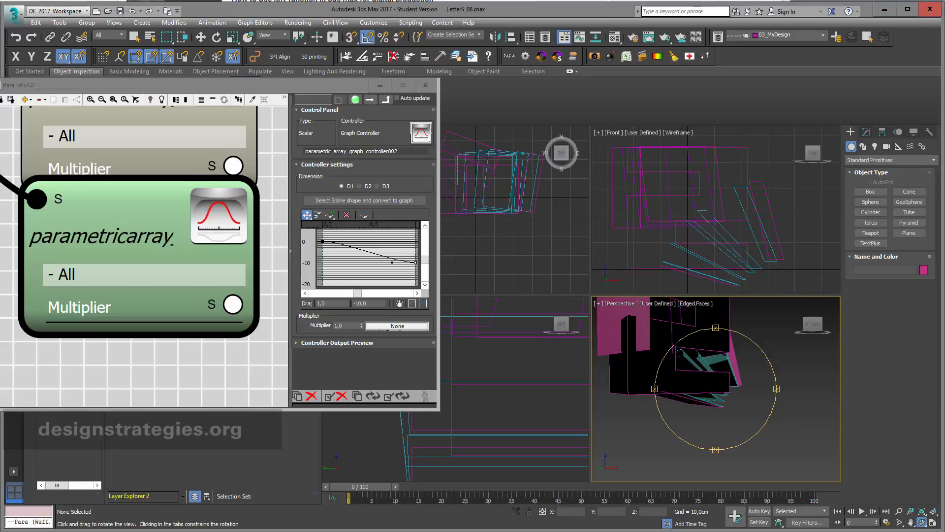
drag(276, 87, 944, 89)
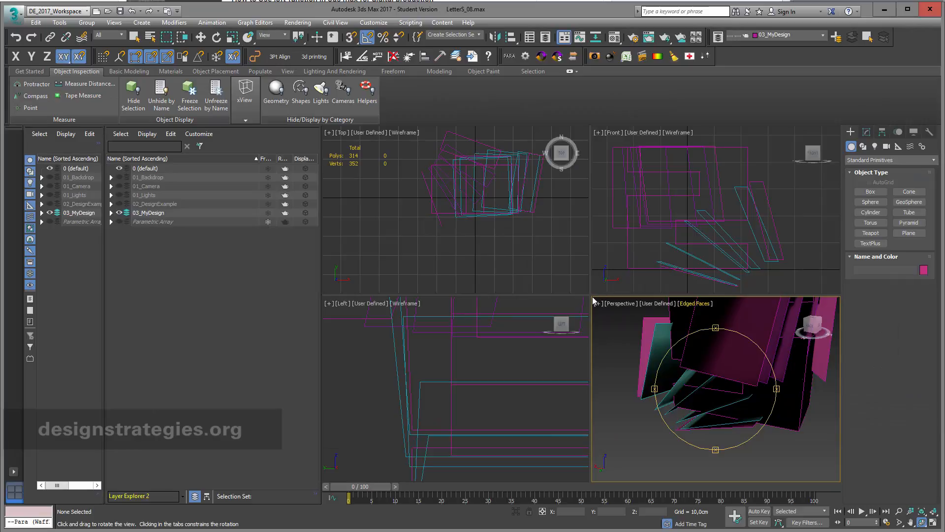
drag(590, 294, 427, 188)
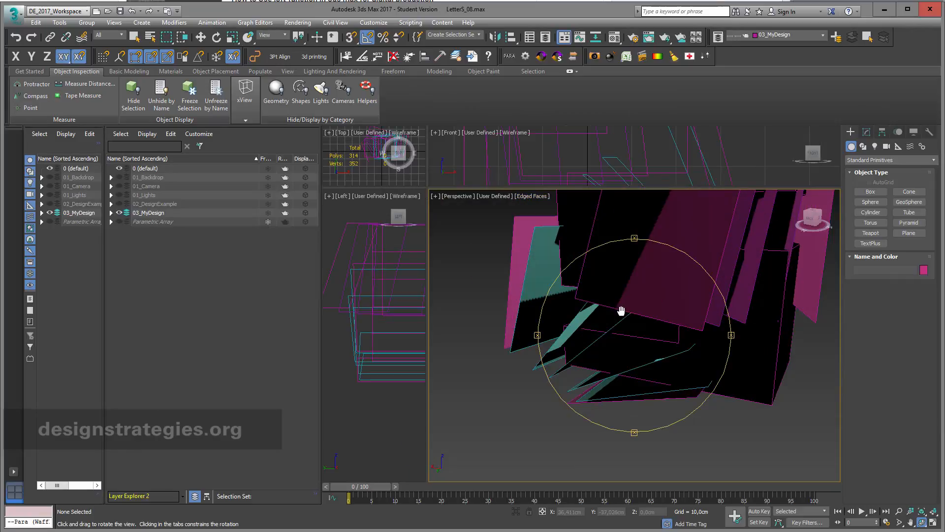
drag(624, 312, 658, 350)
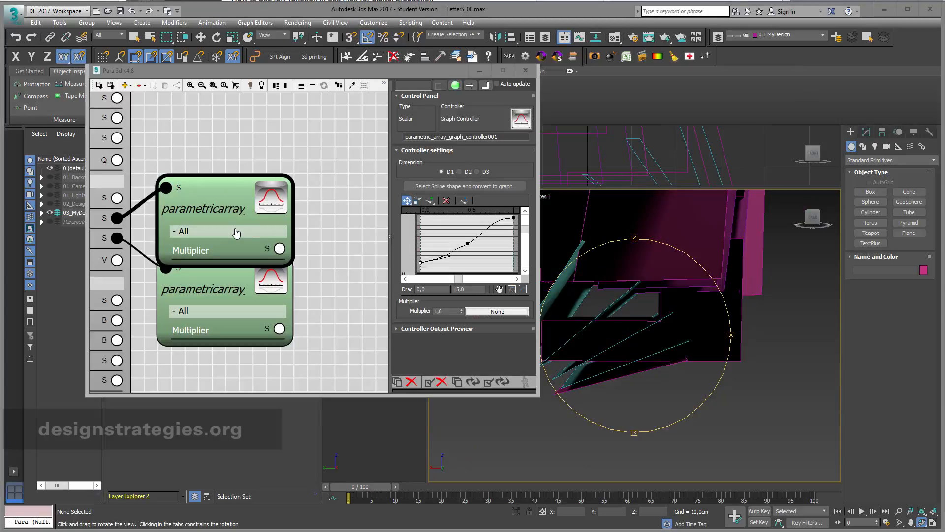
- Separate the overlapping graph controller nodes and raise the tangent handle of the Y Rotation curve's start point slightly, updating the array
drag(215, 201, 236, 176)
middle_drag(219, 122, 281, 98)
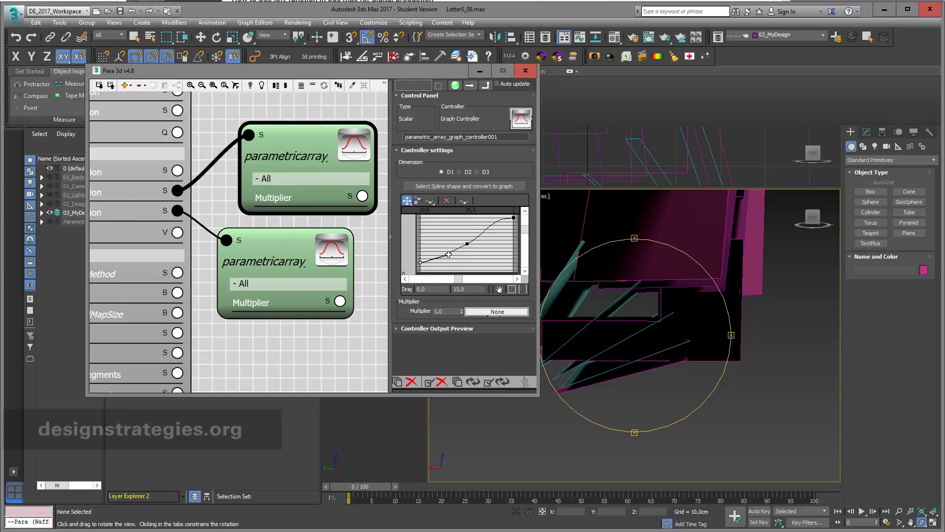
click(492, 382)
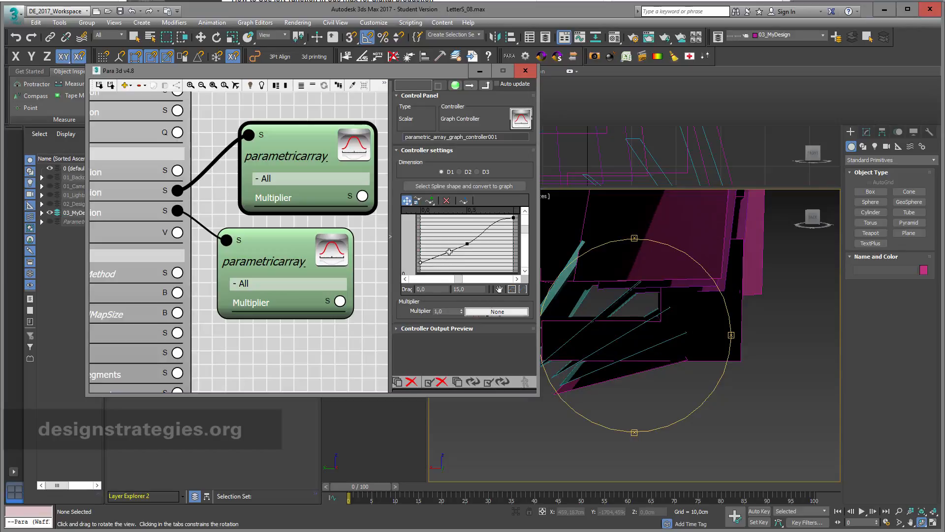
drag(449, 252, 441, 244)
click(501, 383)
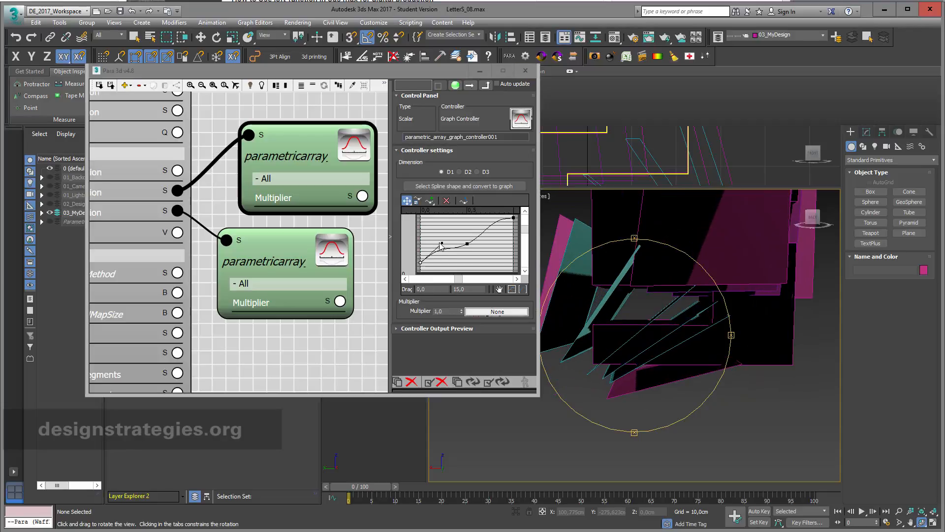
drag(441, 244, 444, 249)
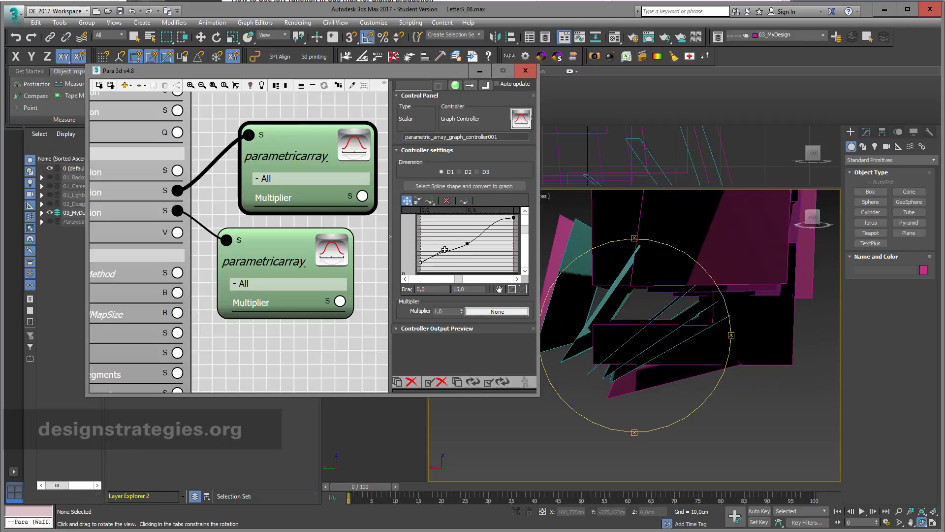
click(496, 383)
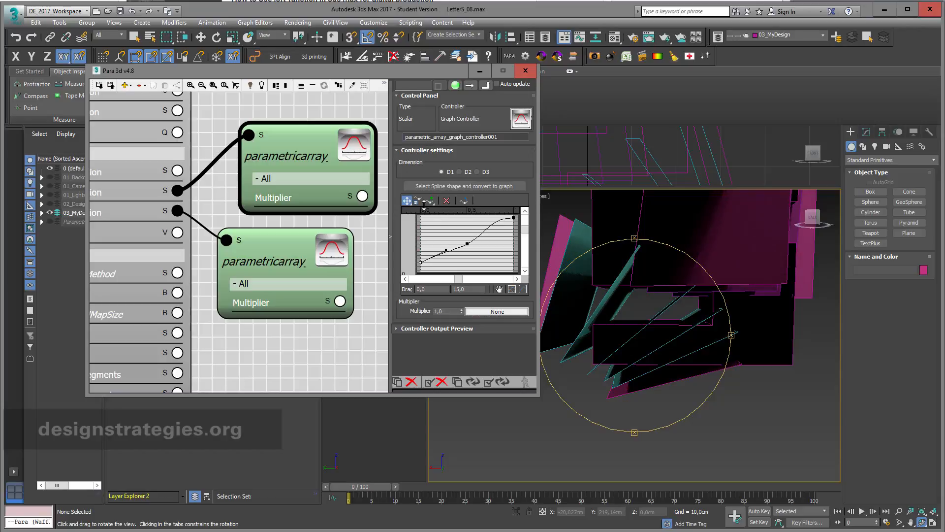
- Rebalance the viewport layout, keeping the whole node graph in view, and select the Letter_S object in the Front viewport
scroll(308, 148, down, 8)
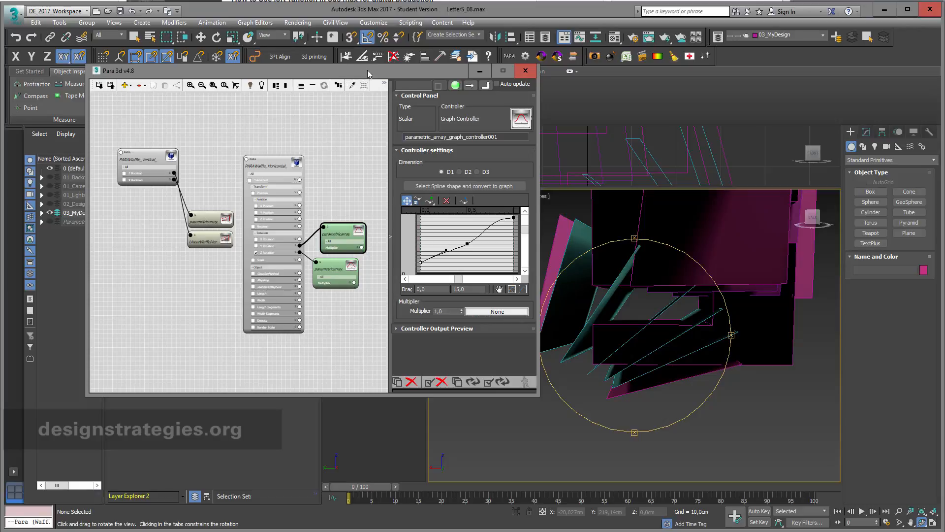
drag(366, 71, 300, 265)
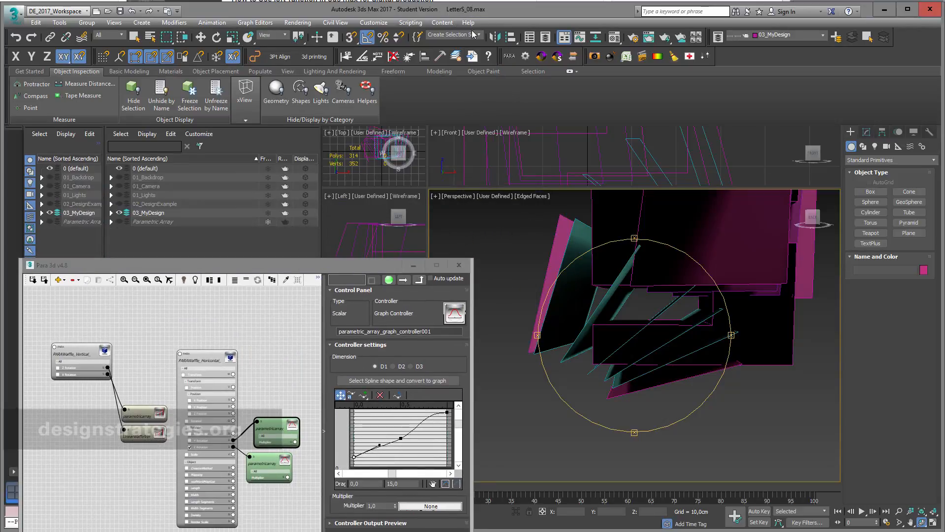
drag(426, 189, 613, 287)
drag(301, 265, 255, 97)
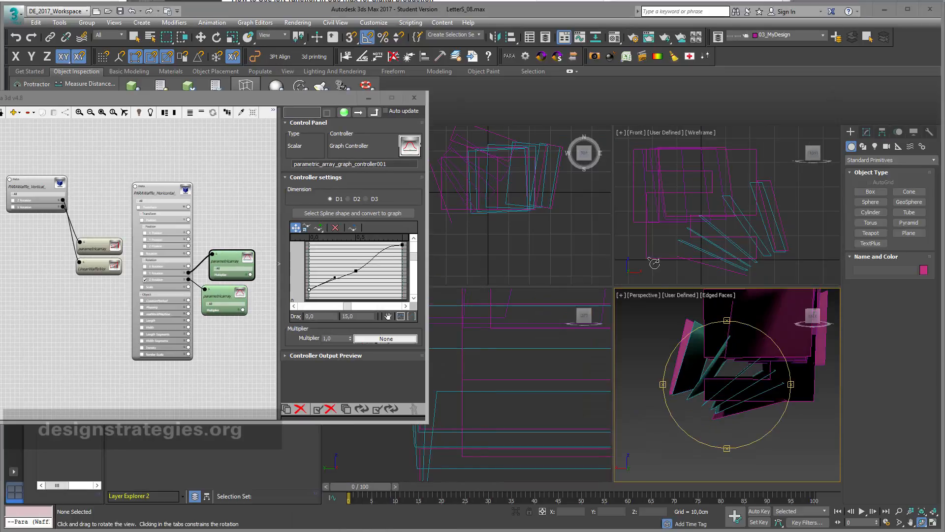
click(200, 37)
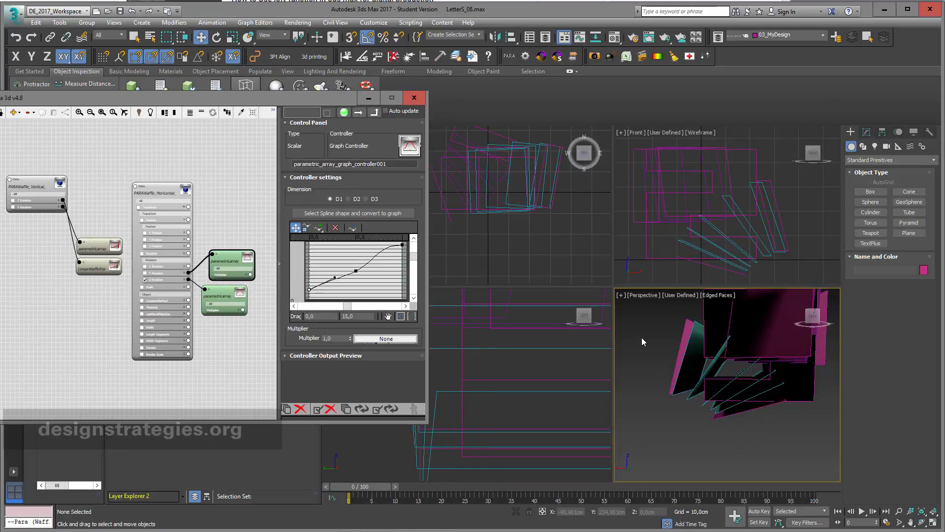
click(655, 259)
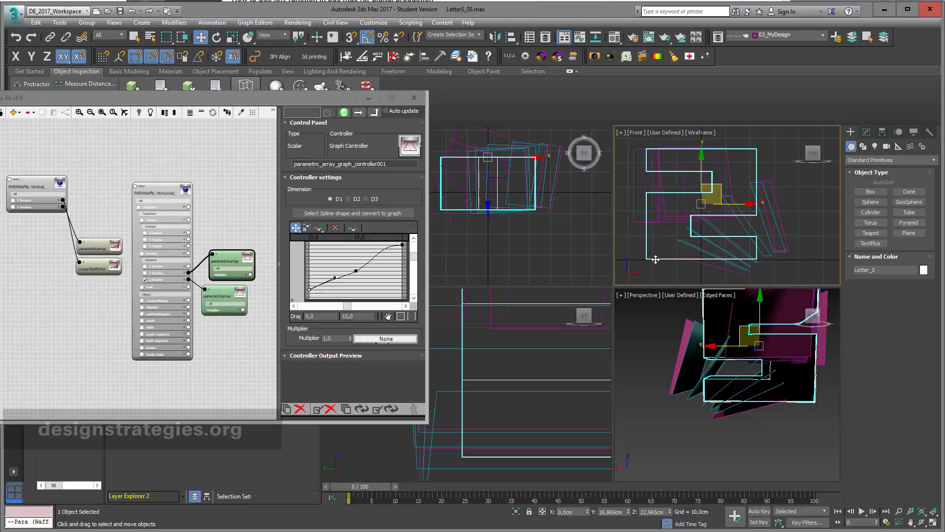
- Apply Reset XForm to Letter_S and add an Edit Poly modifier on top of its stack
click(862, 133)
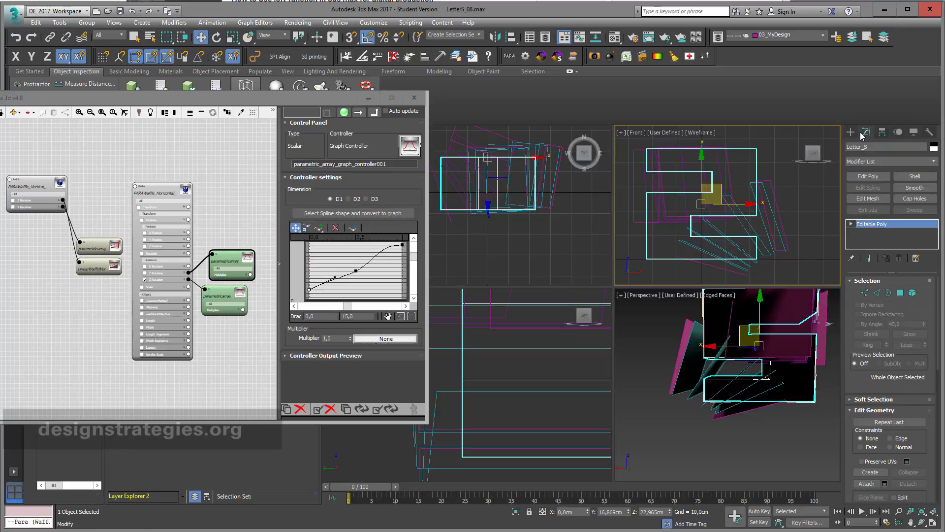
drag(332, 99, 262, 136)
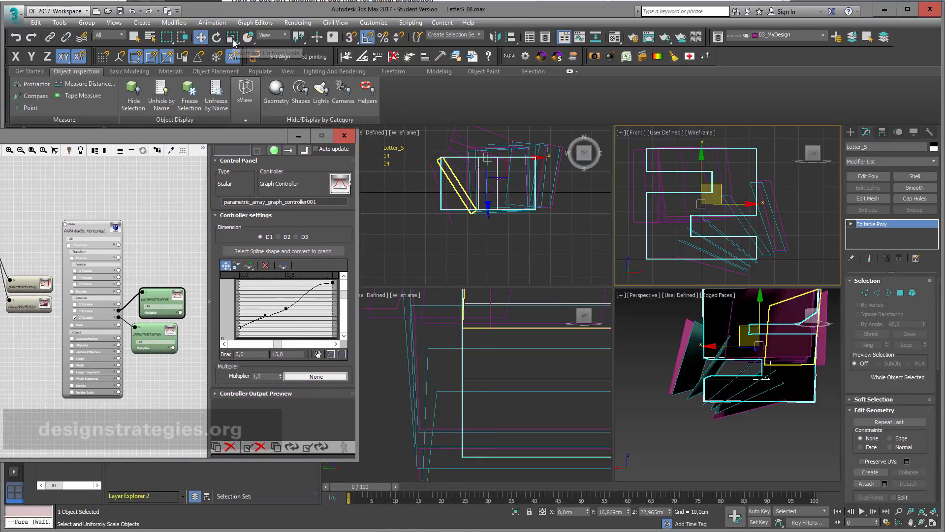
click(233, 38)
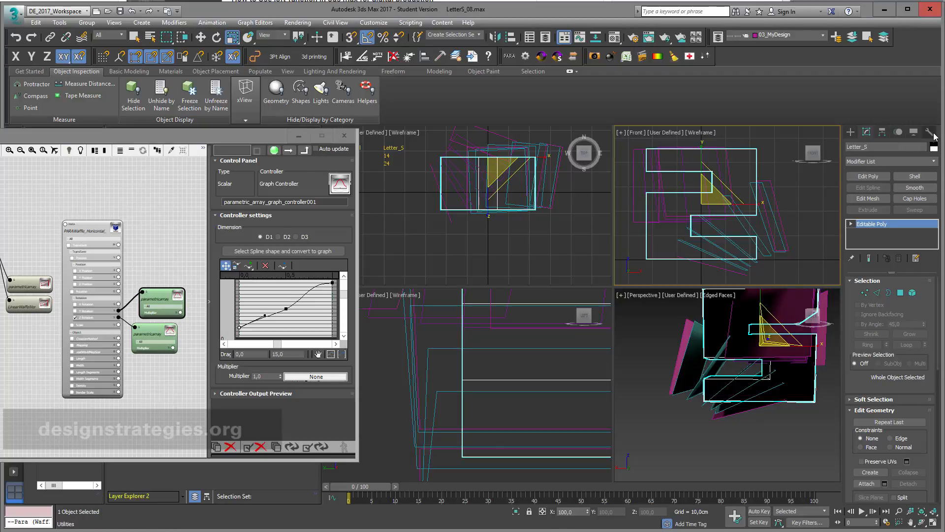
click(929, 133)
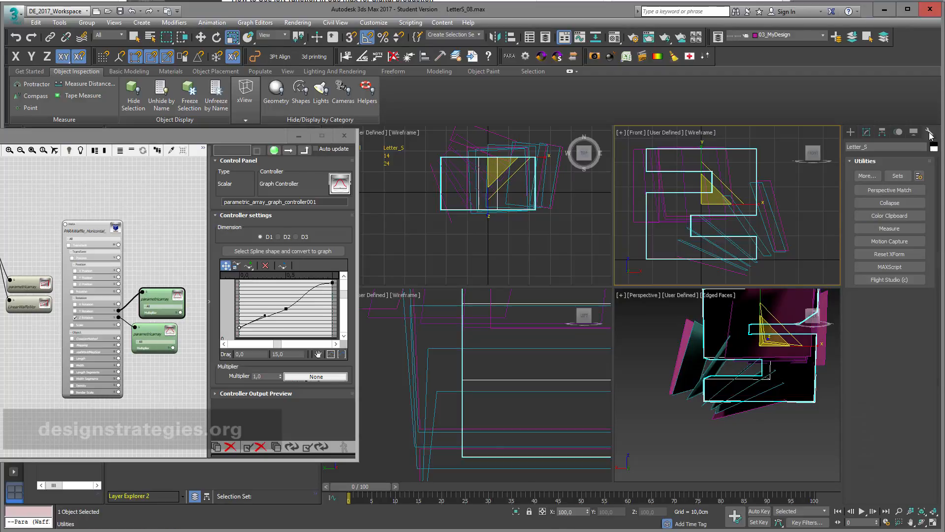
click(908, 253)
click(903, 310)
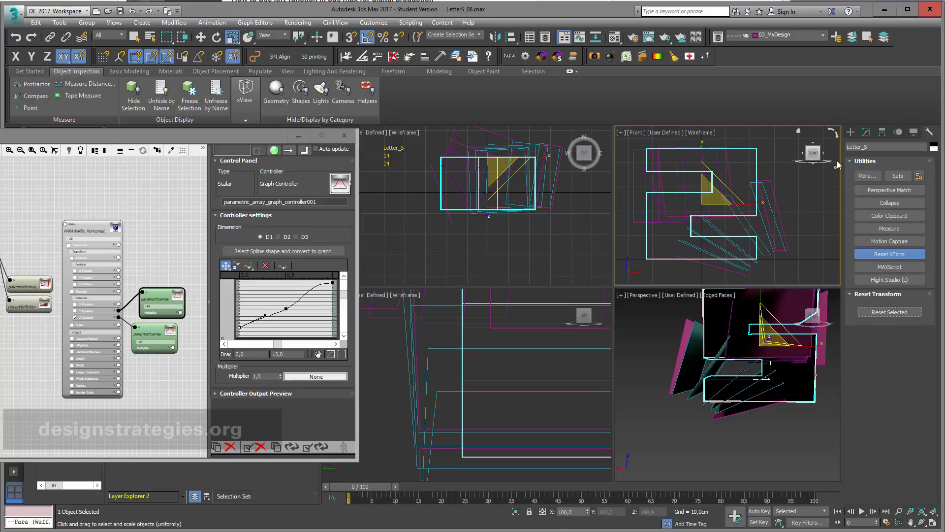
click(867, 133)
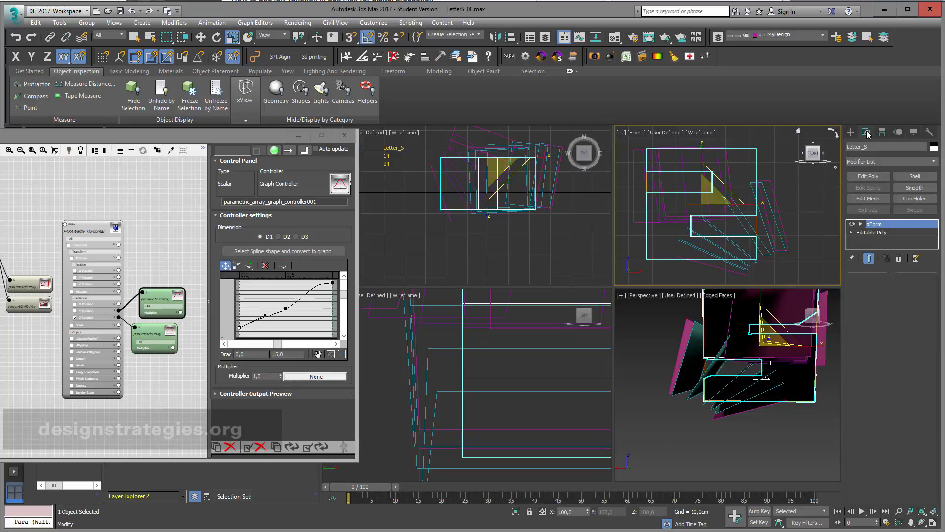
click(869, 175)
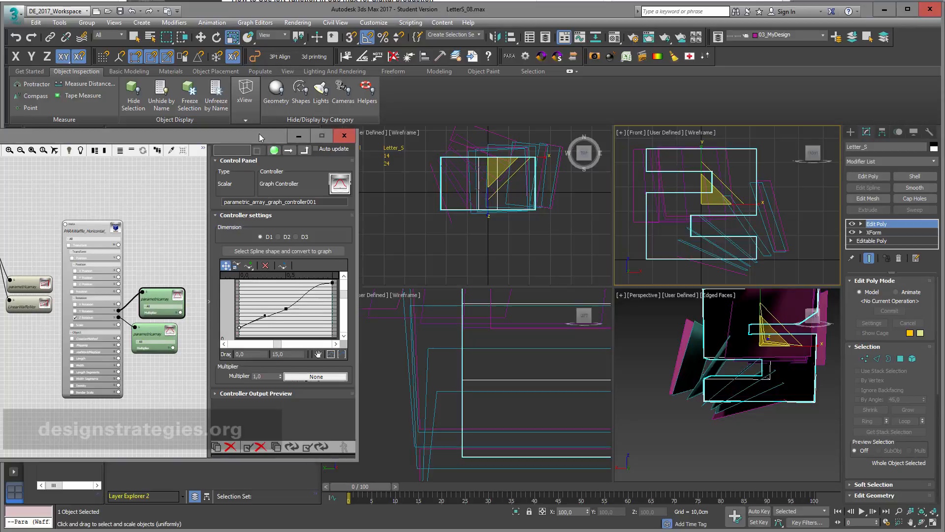
- Turn Letter_S into a parametric object named PARA_Letter_S using the Assign container option
drag(259, 133, 358, 152)
click(510, 57)
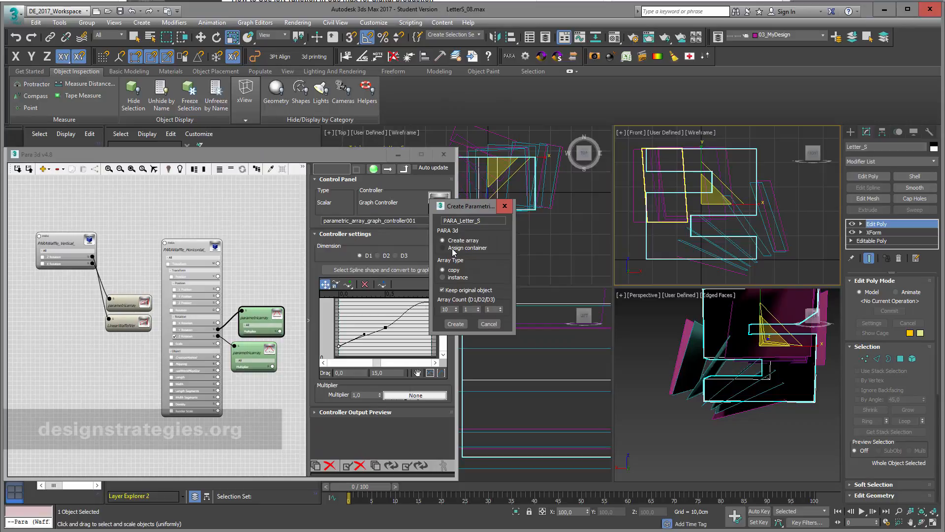
click(453, 248)
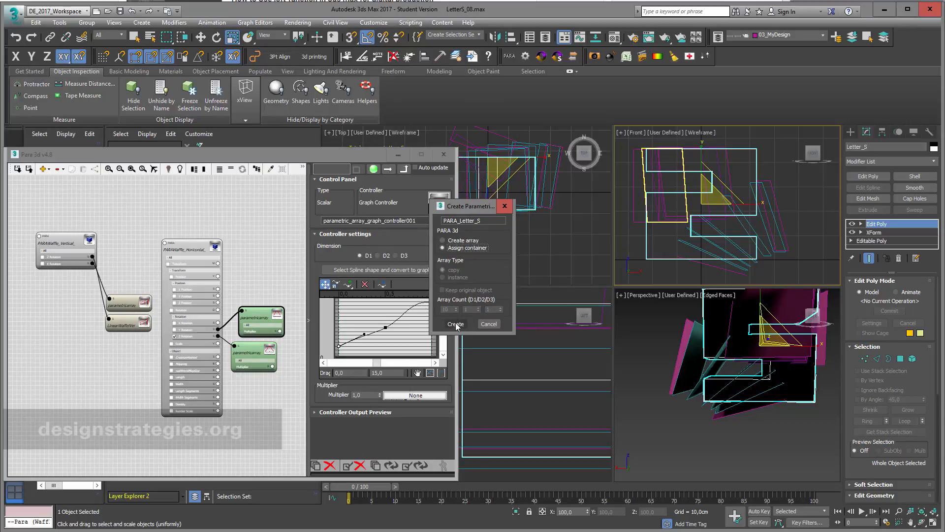
click(455, 323)
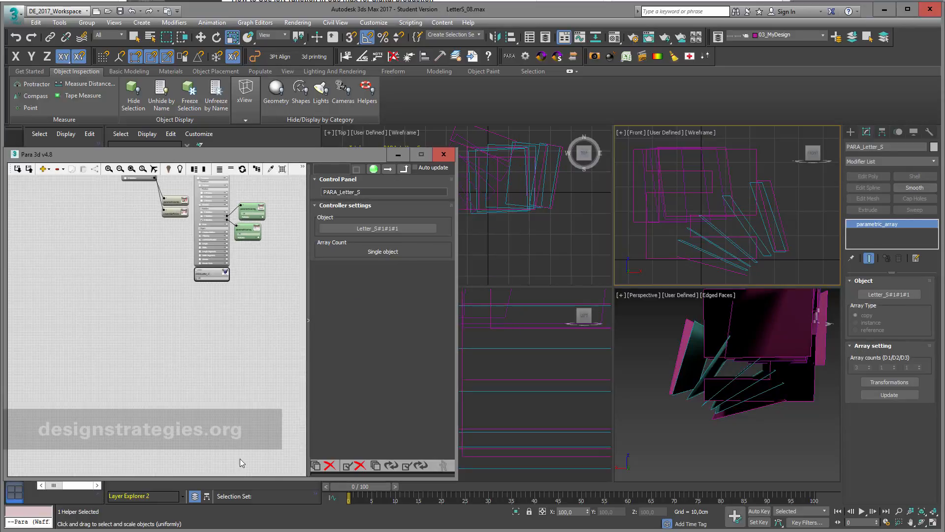
- Move the PARA_Letter_S node out from below the horizontal waffle node into the free space above both waffle nodes
click(154, 170)
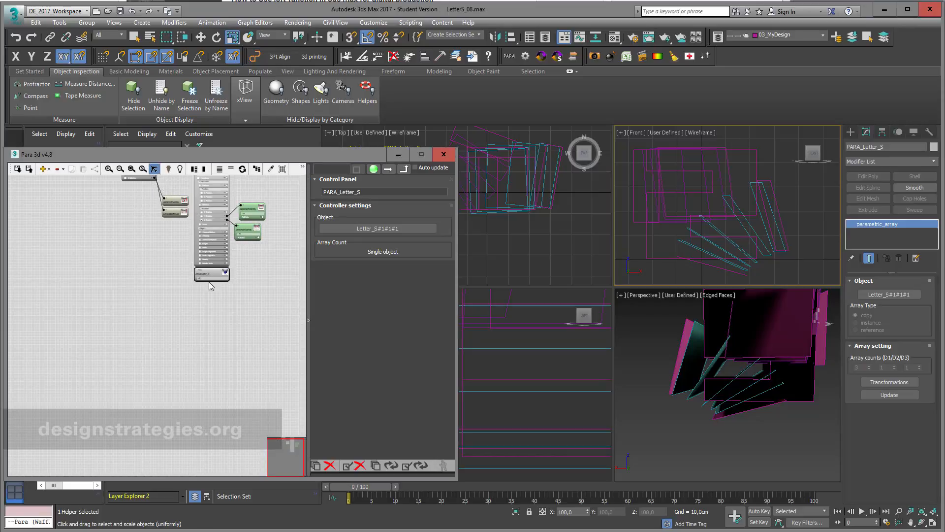
click(173, 277)
drag(167, 296, 140, 317)
scroll(226, 343, up, 2)
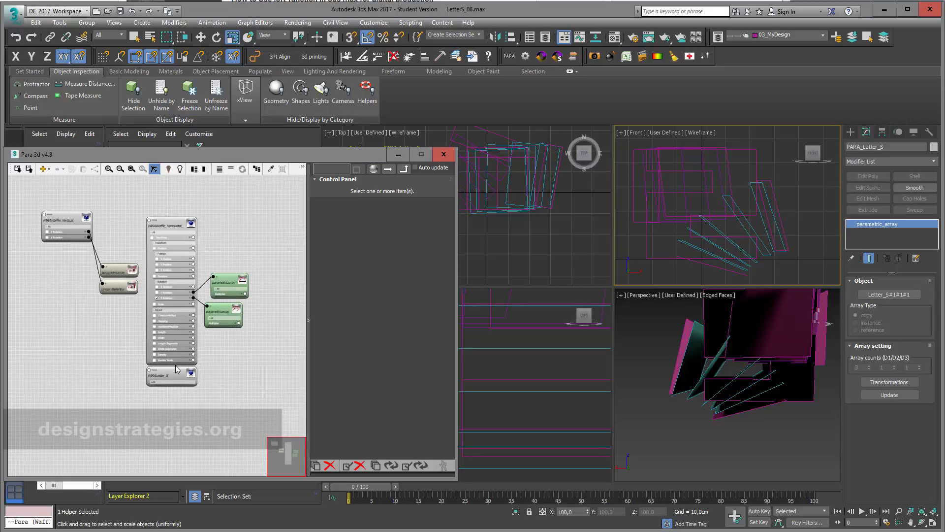
drag(177, 374, 132, 190)
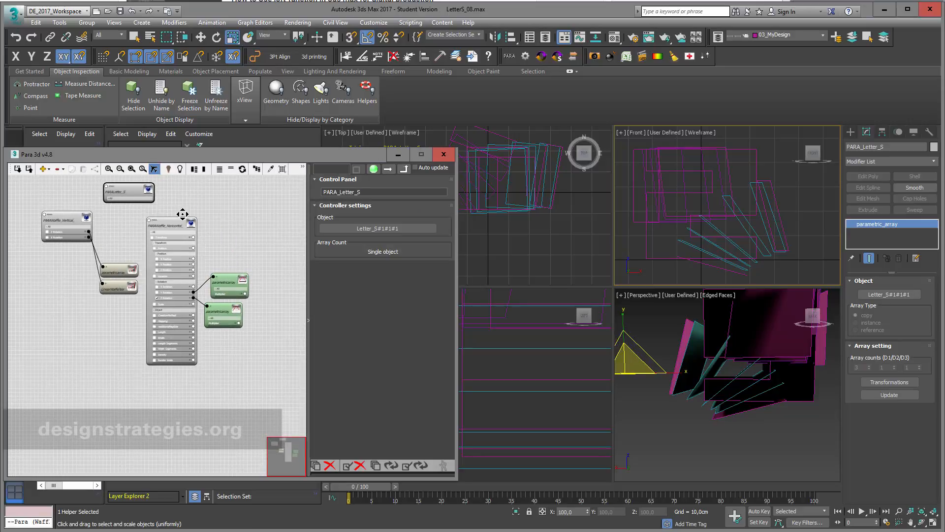
middle_drag(183, 213, 238, 294)
scroll(217, 258, up, 2)
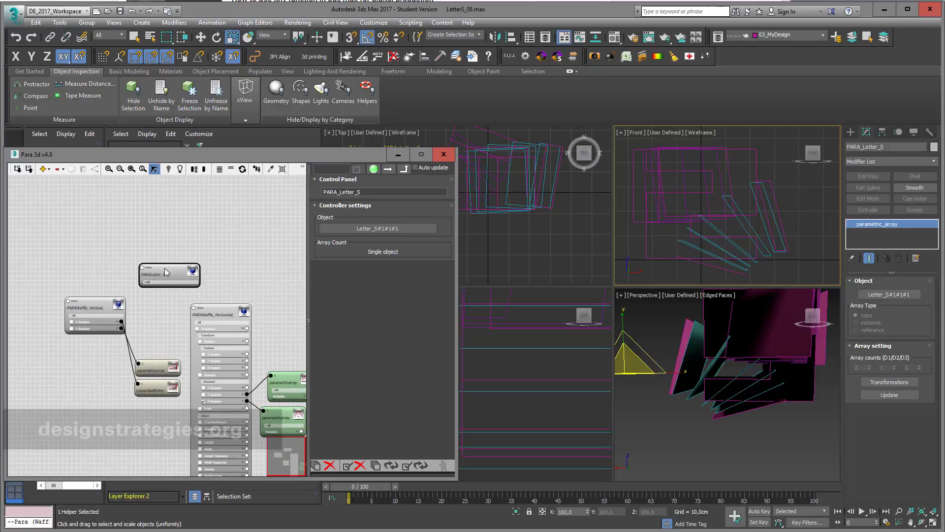
drag(165, 268, 113, 194)
middle_drag(170, 215, 186, 203)
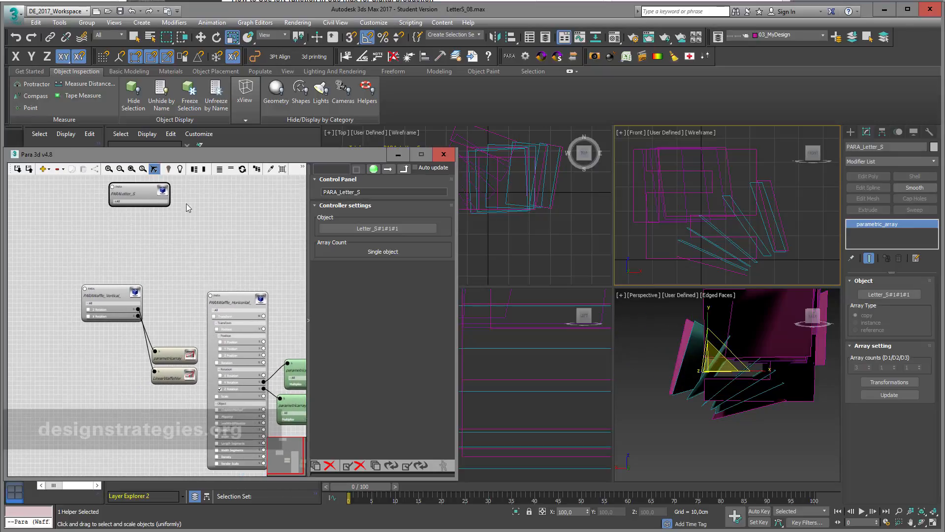
- Add a Contour generator container, link its Para node to PARA_Letter_S and place it beside that node
drag(213, 154, 287, 120)
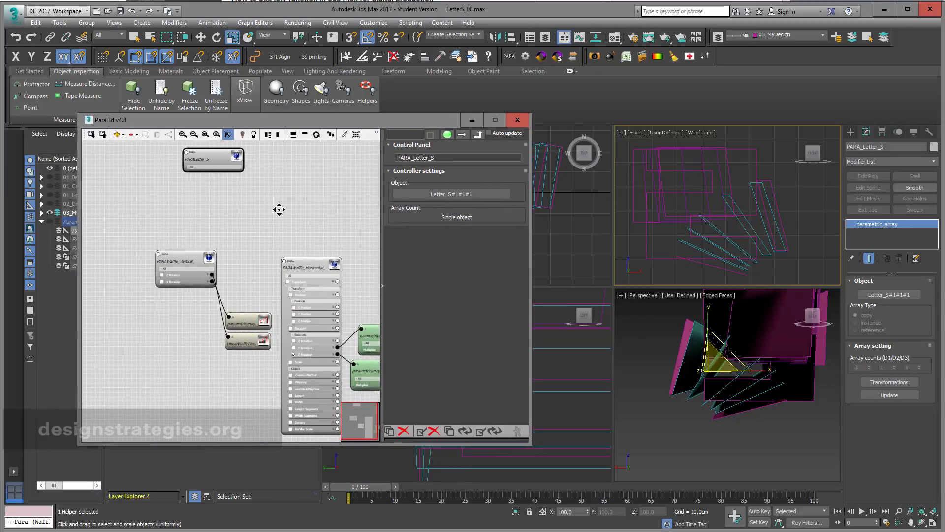
middle_drag(281, 208, 262, 216)
click(118, 135)
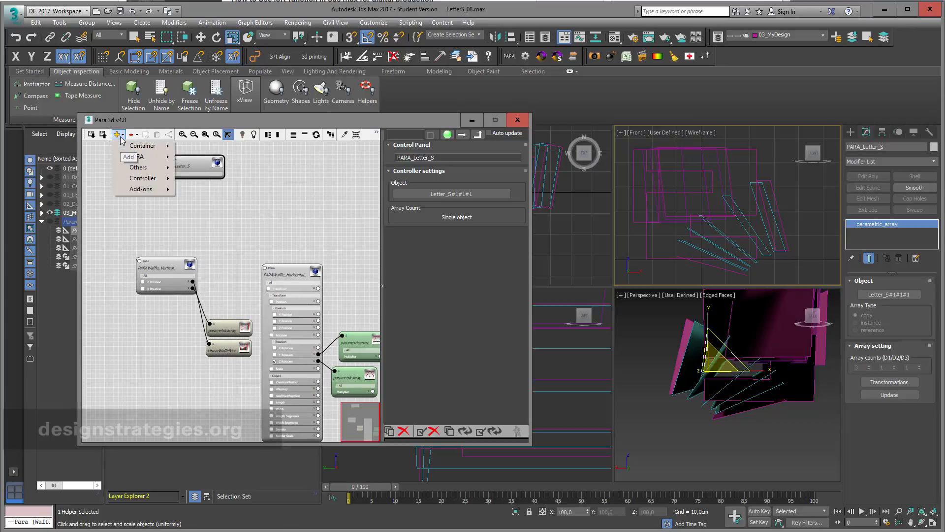
mouse_move(135, 146)
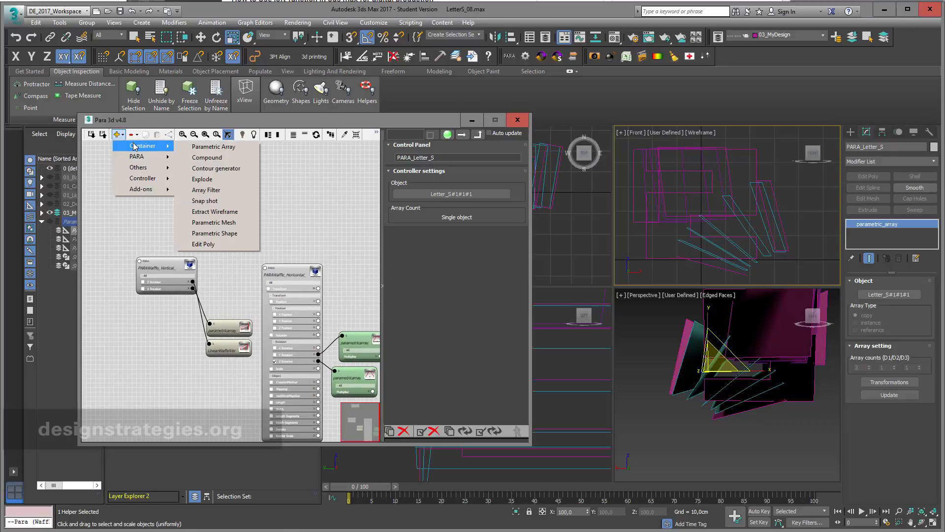
click(215, 169)
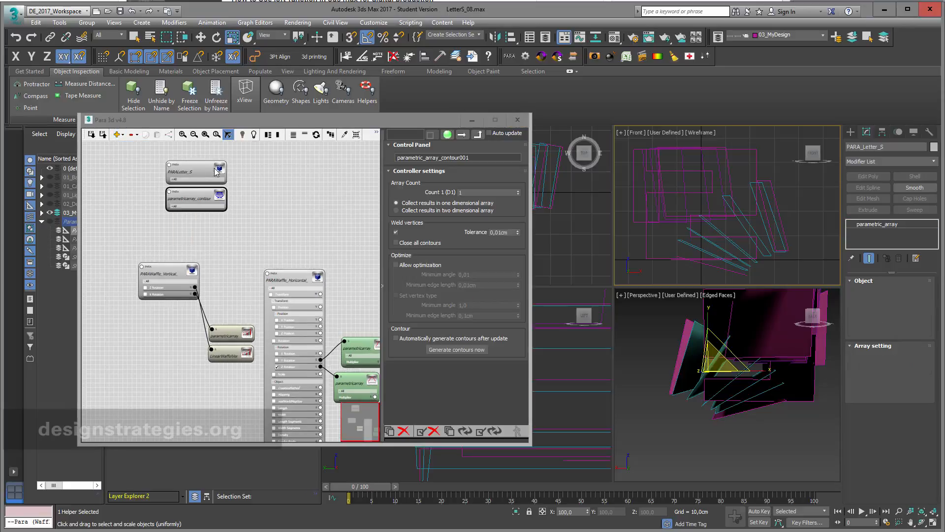
middle_drag(216, 172, 218, 297)
click(218, 295)
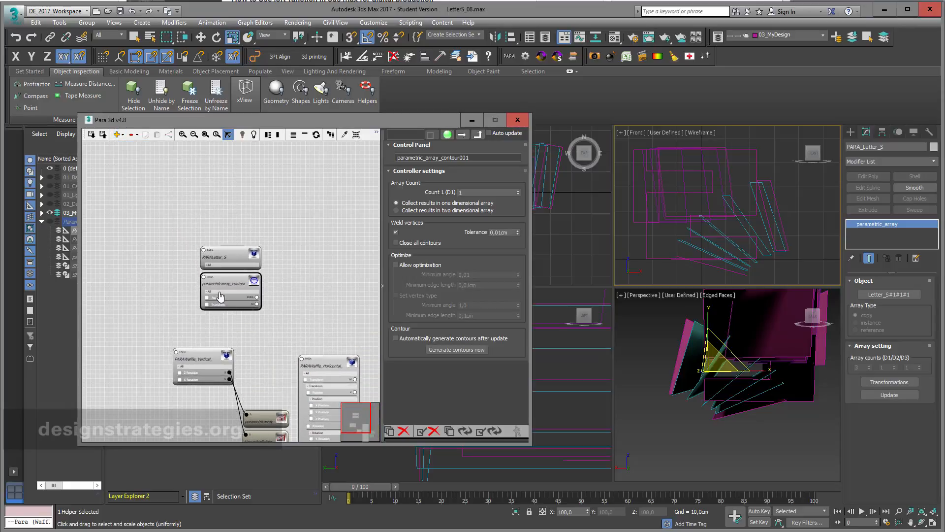
drag(256, 296, 204, 252)
drag(224, 281, 132, 285)
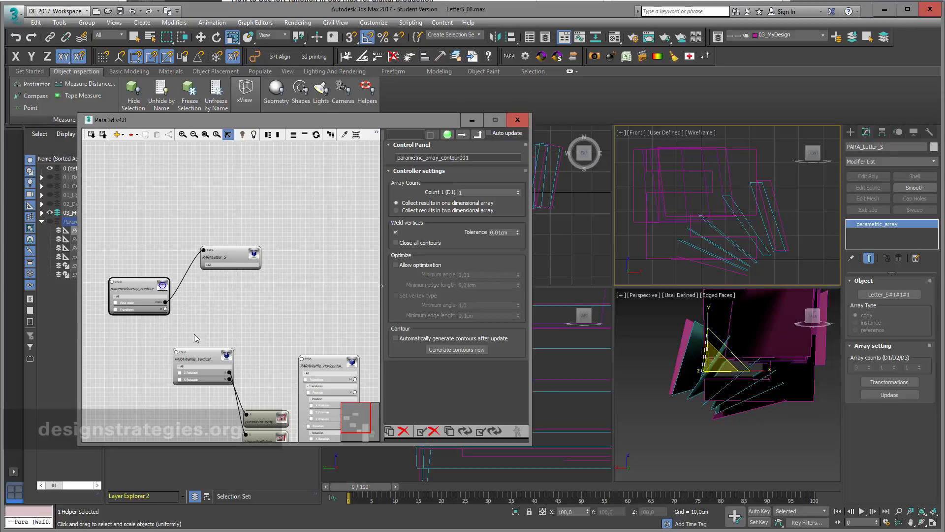
- Assign a Parametric Array Link controller to the contour generator's Transform
middle_drag(195, 337, 206, 310)
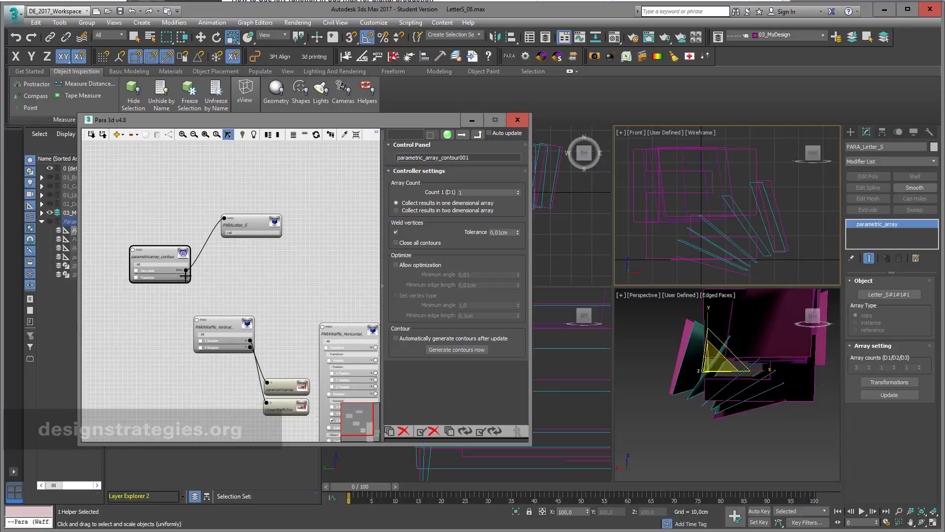
drag(185, 277, 209, 292)
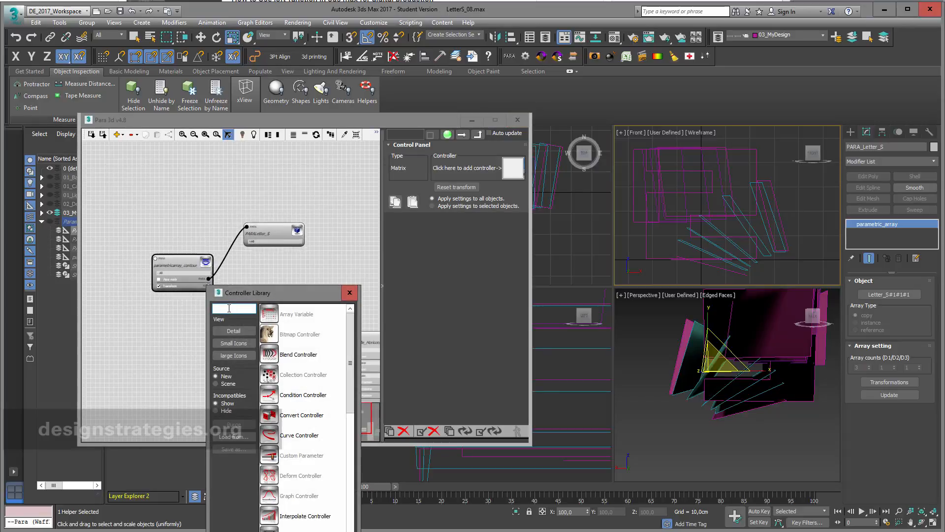
text(par)
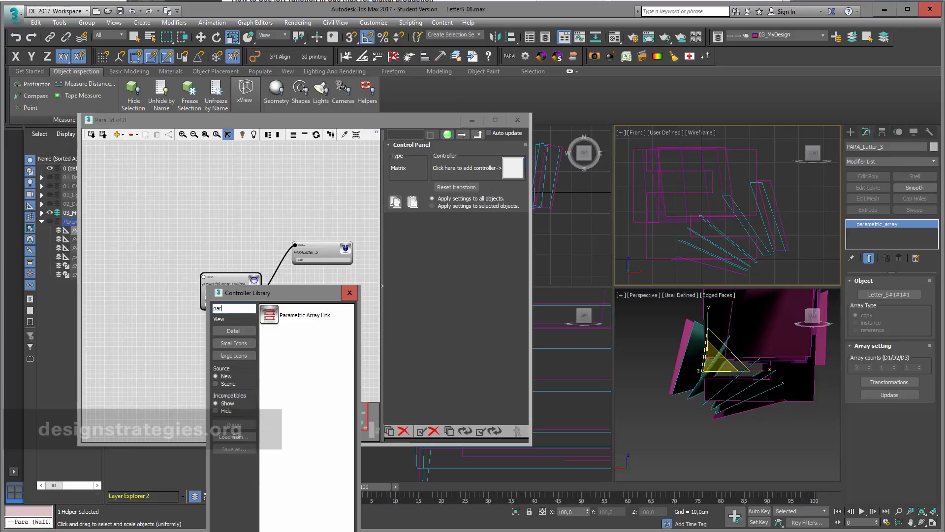
text(a)
double_click(269, 315)
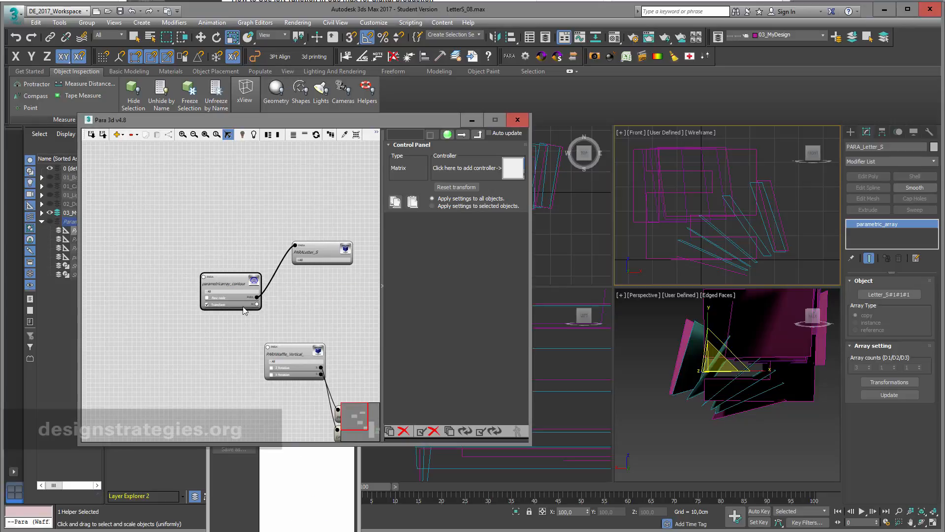
drag(256, 303, 281, 313)
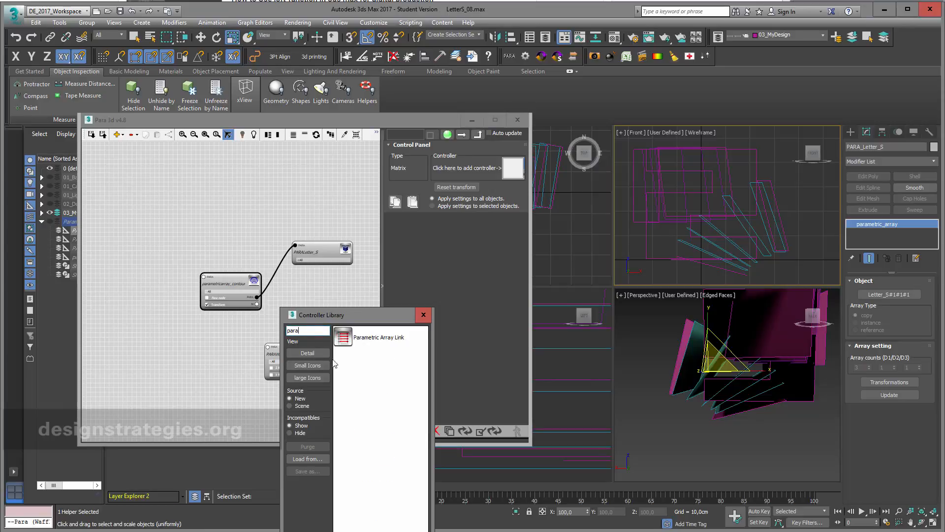
double_click(343, 337)
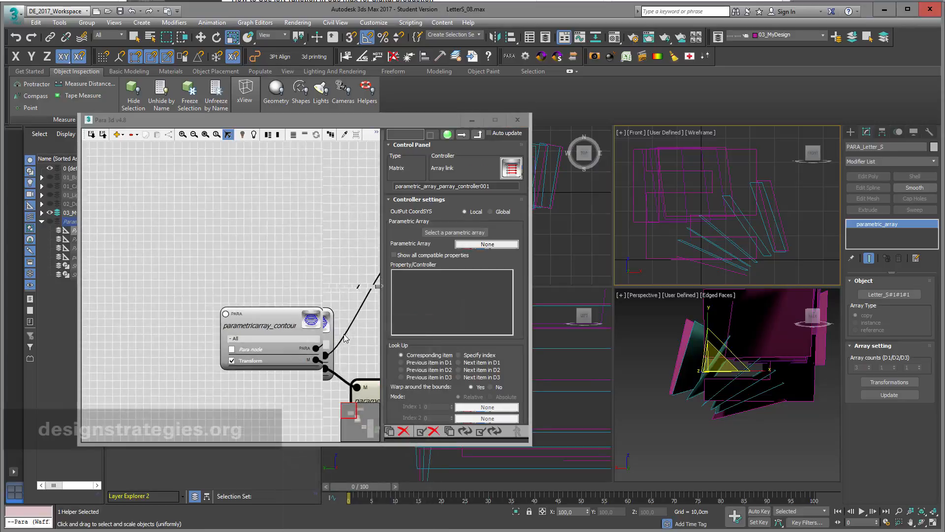
- Place the array link node between the contour and vertical waffle nodes and link its PARA parameter to PARA_Waffle_Vertical_
scroll(320, 298, up, 5)
scroll(184, 261, down, 3)
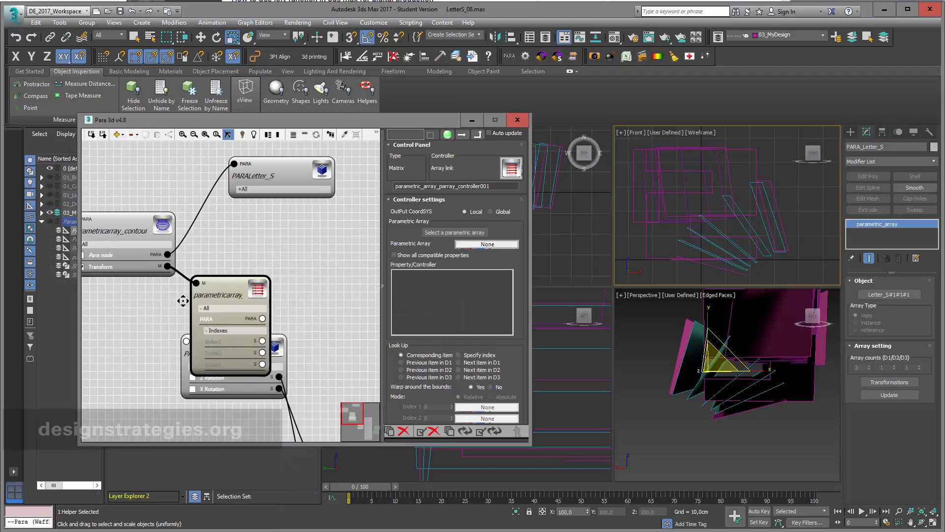
scroll(226, 276, down, 2)
drag(249, 282, 251, 233)
drag(272, 264, 206, 333)
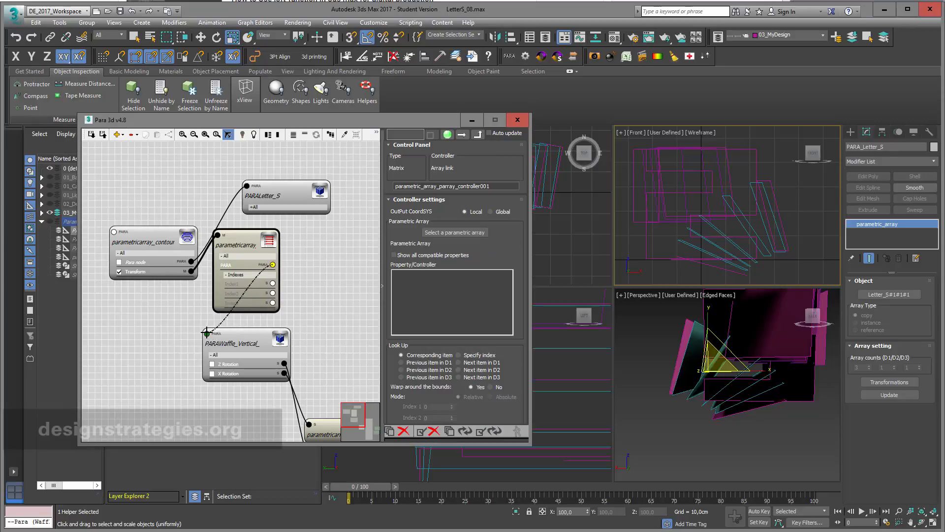
- Show all compatible properties of the linked array, choose Transform as the source property and update
click(395, 256)
click(404, 275)
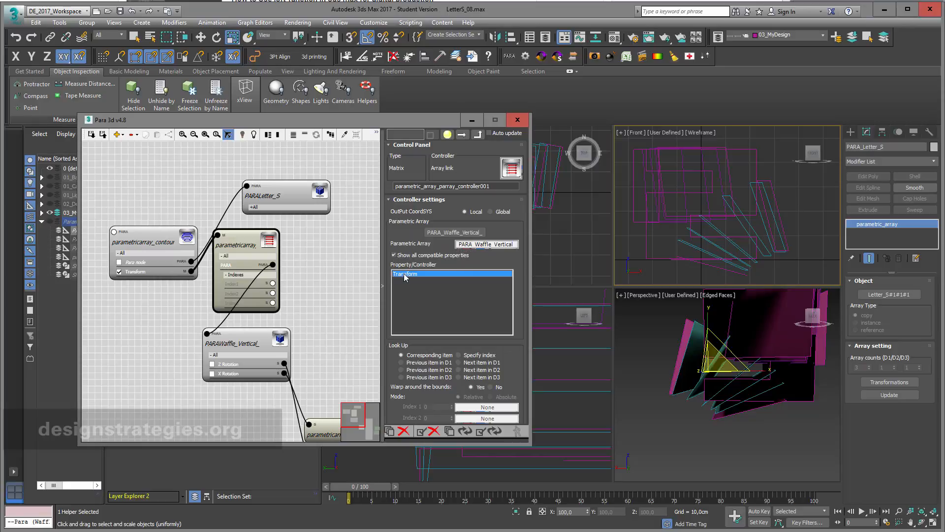
click(463, 431)
- Set the contour generator's D1 count to 5 to match the vertical waffle array
click(155, 238)
click(120, 274)
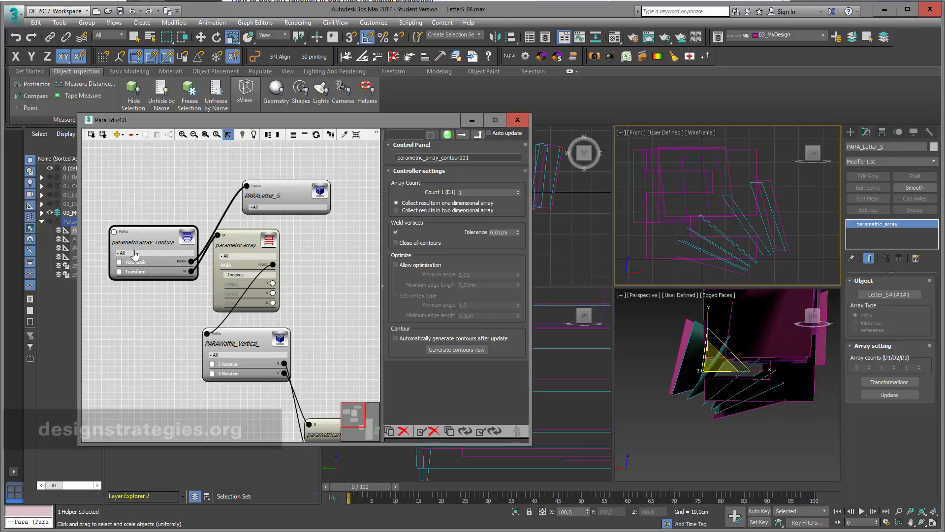
click(249, 340)
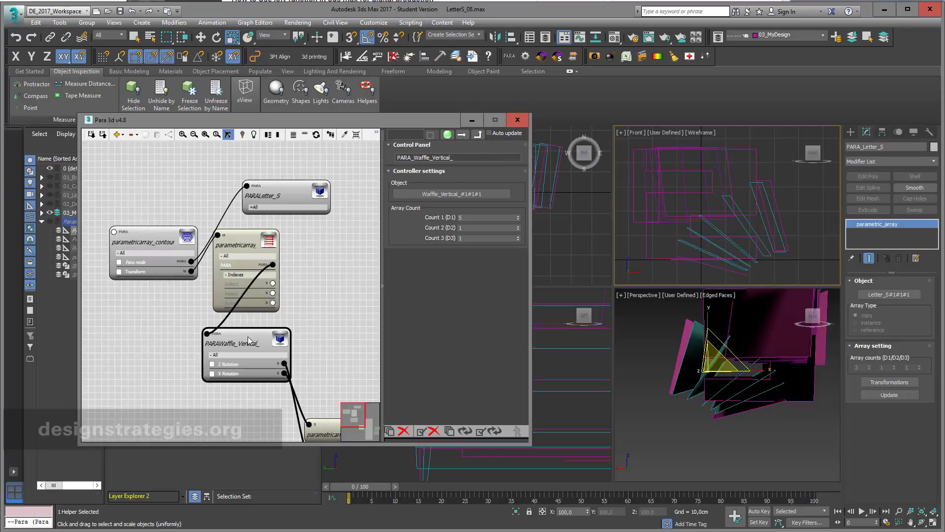
click(158, 241)
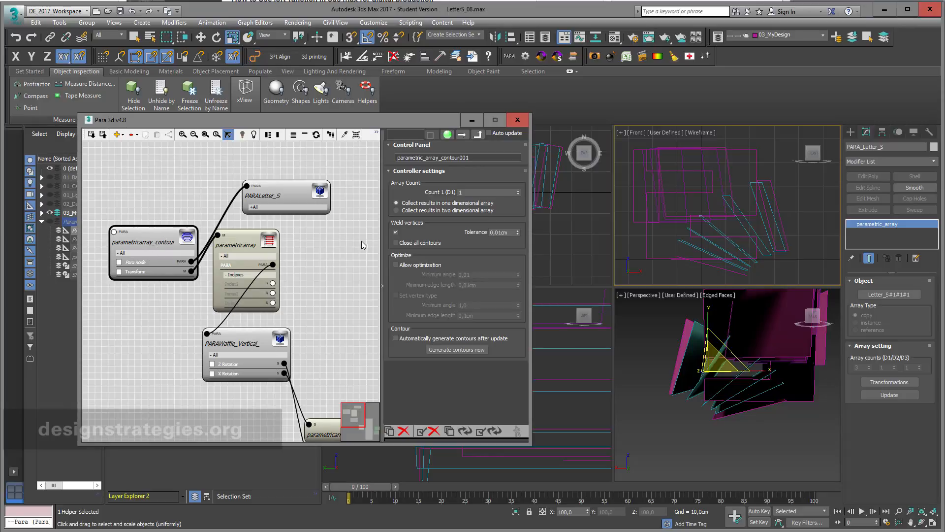
double_click(471, 192)
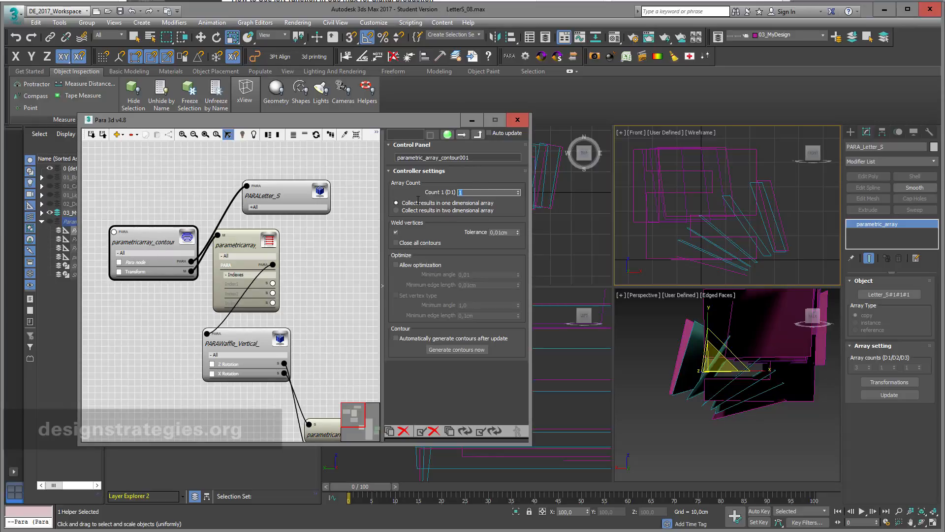
- Generate the contours, then select the resulting shapes and isolate them in the viewports
click(467, 350)
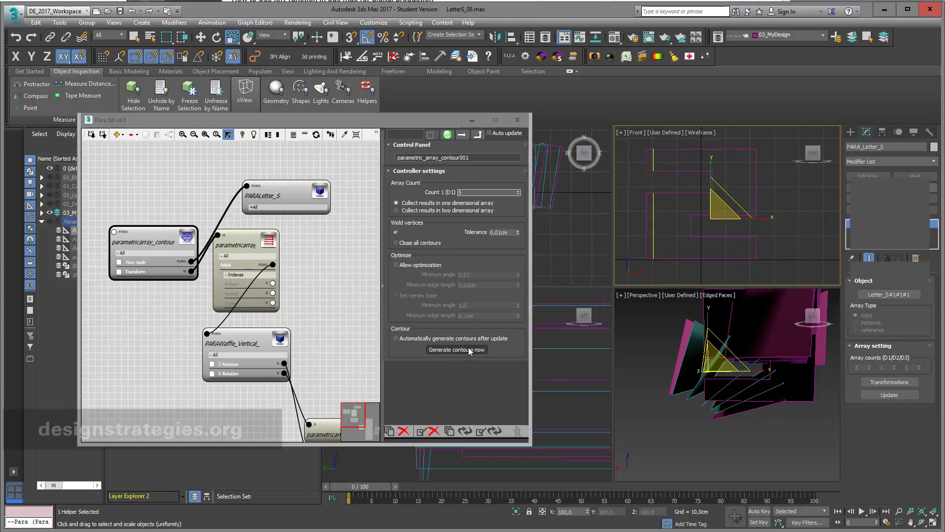
click(356, 134)
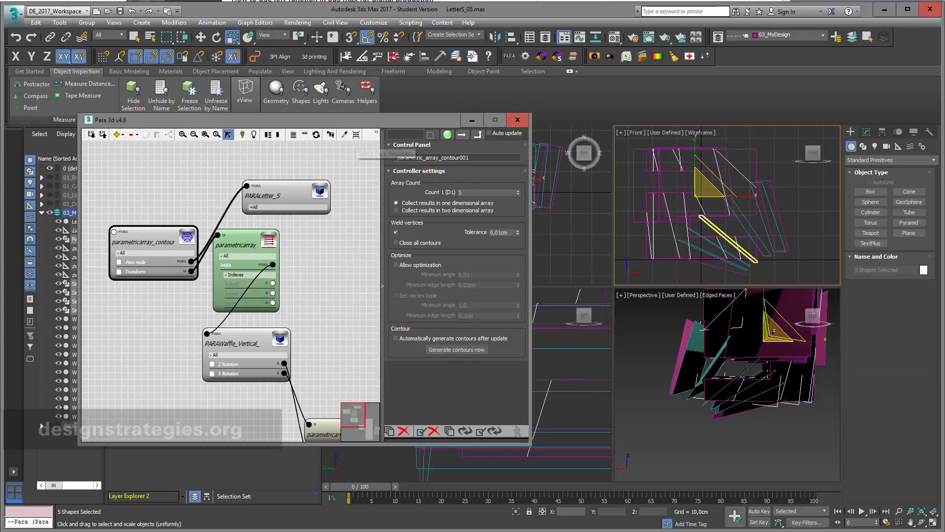
click(515, 511)
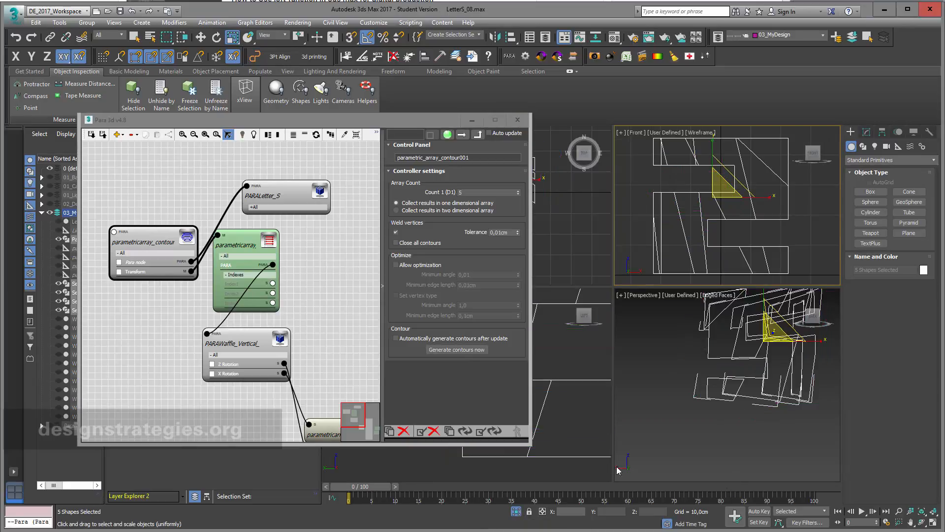
- Add a second Contour generator, place it beside PARA_Letter_S and link its Para node to PARA_Letter_S
middle_drag(323, 274, 177, 239)
middle_drag(283, 264, 213, 244)
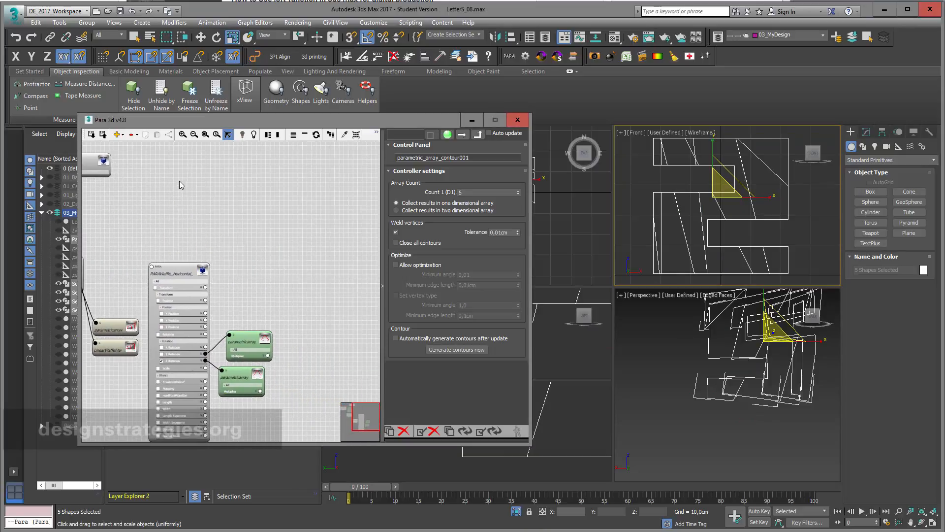
click(119, 134)
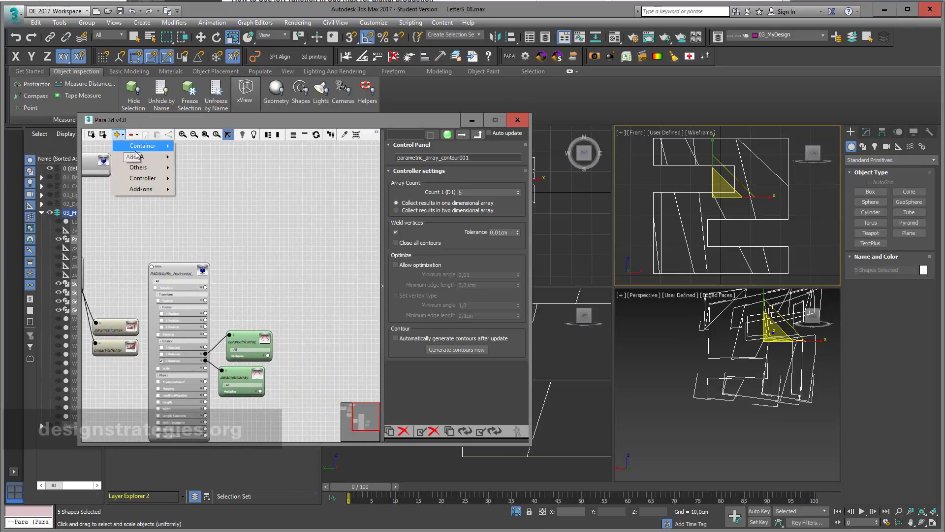
mouse_move(139, 146)
click(205, 170)
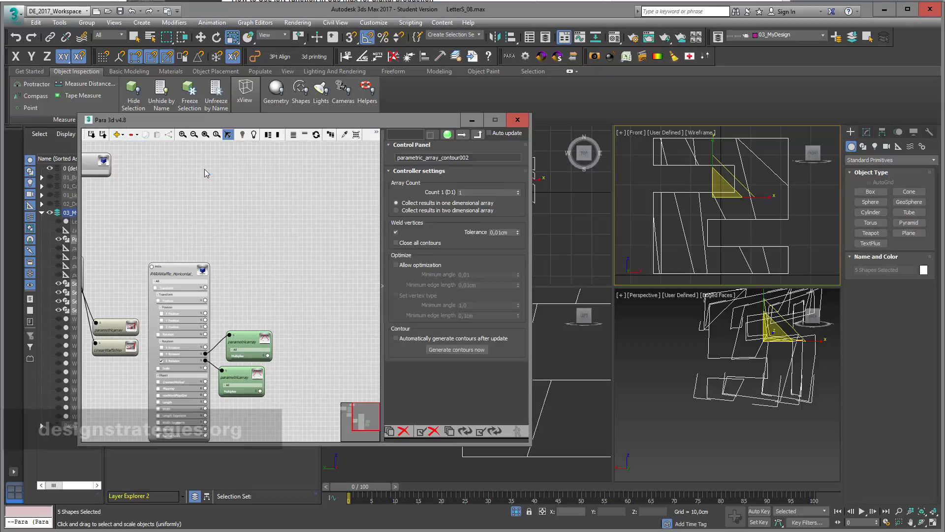
middle_drag(163, 240, 250, 257)
scroll(244, 268, down, 1)
drag(227, 284, 307, 216)
click(298, 232)
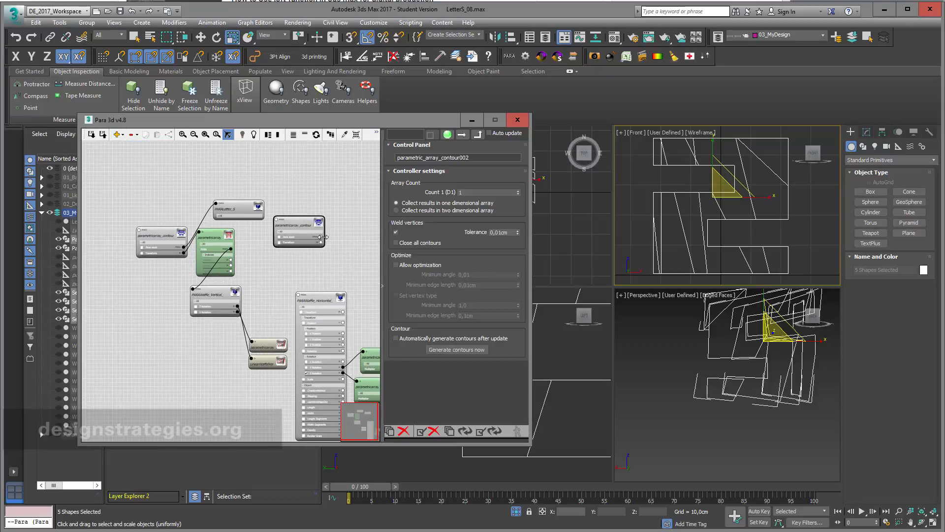
drag(283, 225, 215, 203)
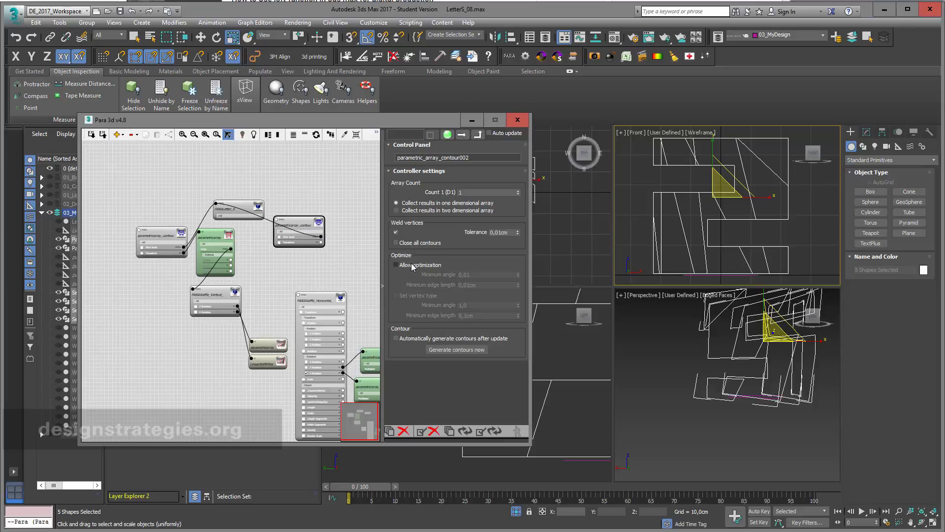
- Add a Parametric Array Link controller to the second contour generator's Transform and link its Para input to the horizontal waffle array
scroll(344, 234, up, 3)
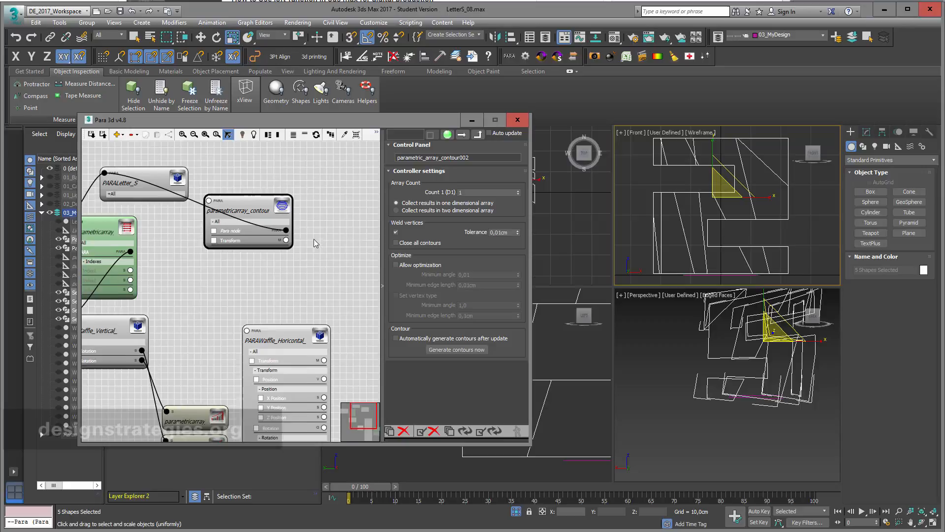
click(281, 241)
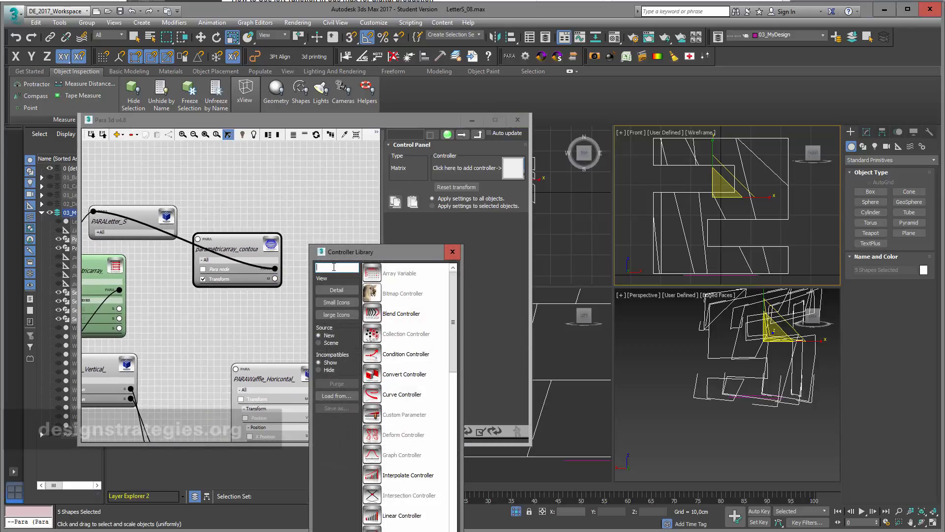
text(para)
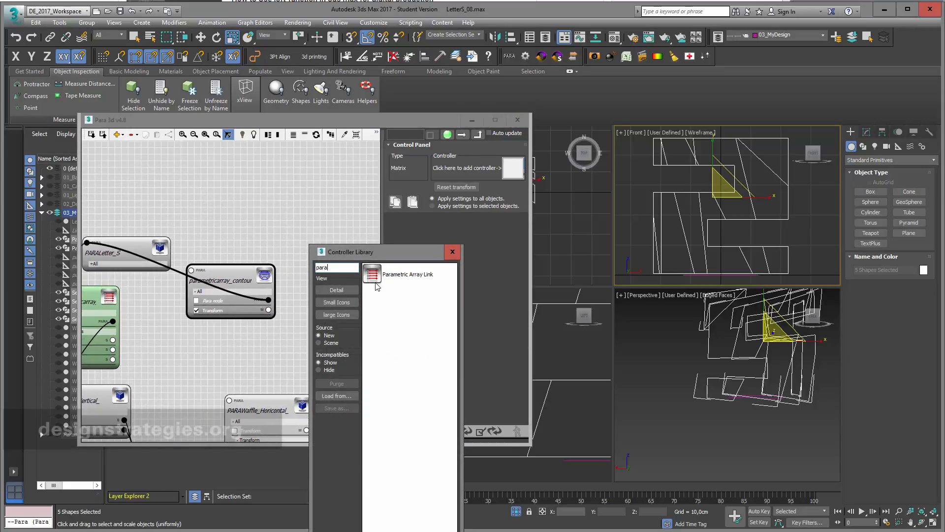
double_click(373, 275)
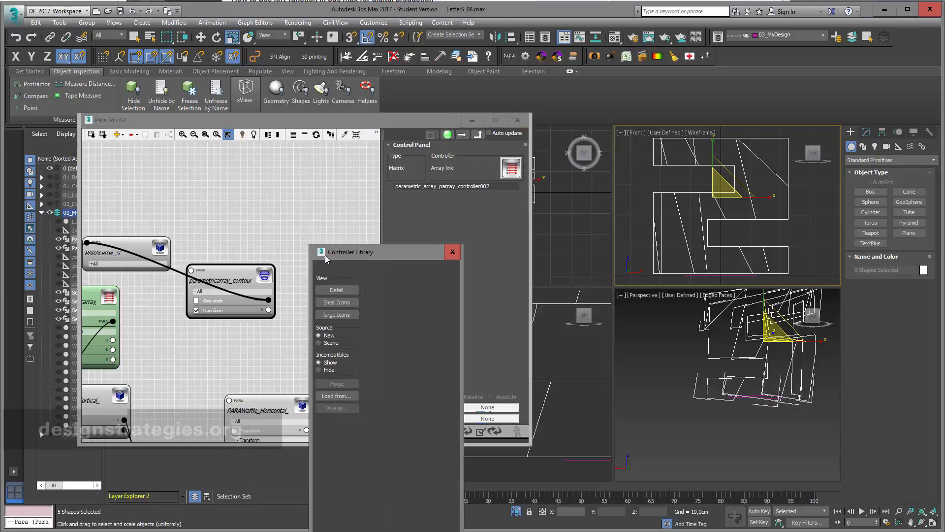
scroll(344, 253, down, 4)
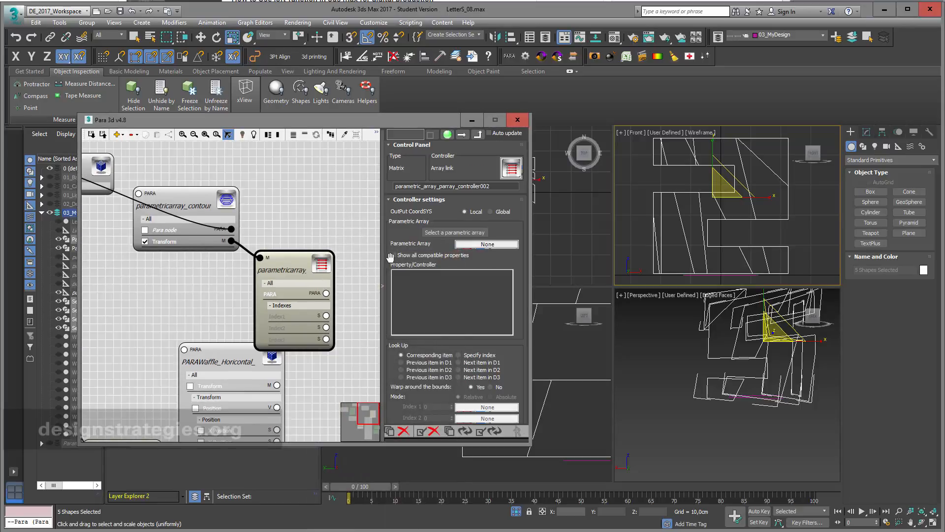
drag(296, 258, 308, 196)
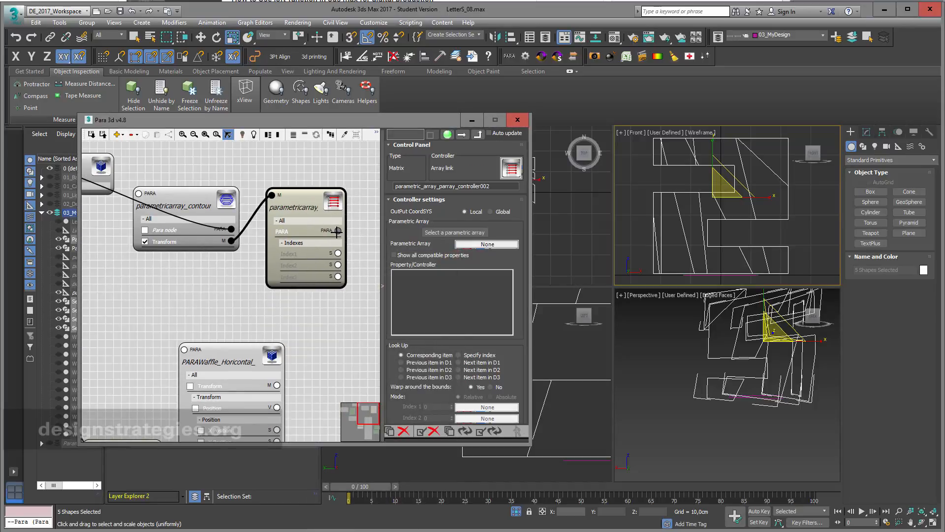
drag(338, 230, 187, 349)
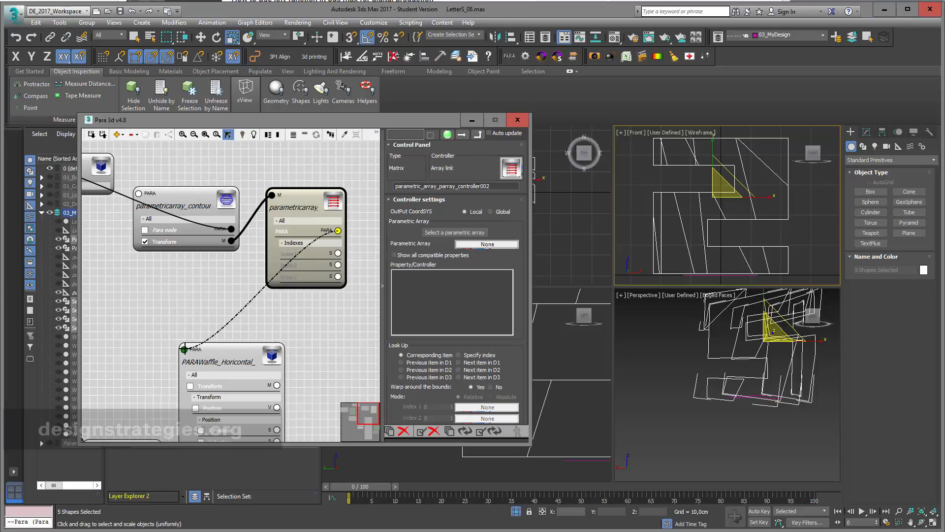
- Show all compatible properties of the linked horizontal waffle array, choose Transform as the source property and update
click(395, 255)
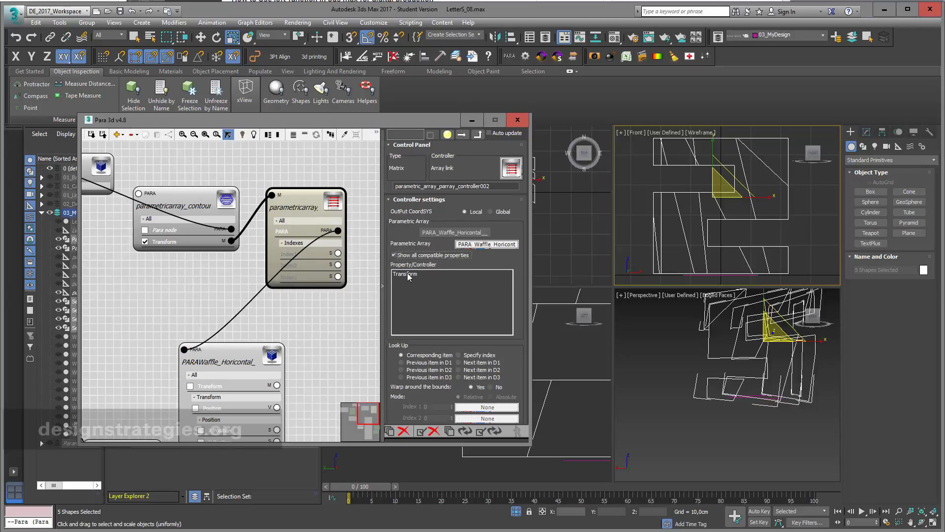
click(405, 274)
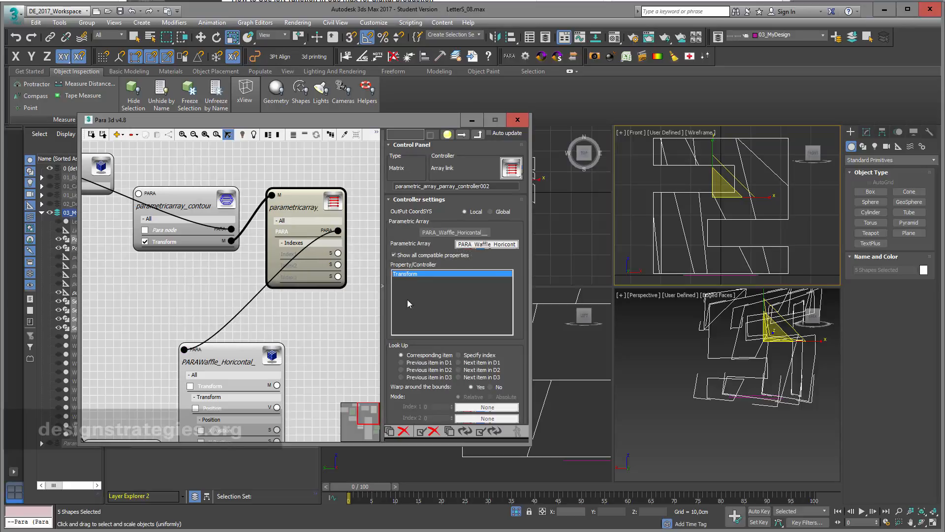
click(464, 431)
- Compare the D1 array counts of the second contour generator and the horizontal waffle array
scroll(221, 188, down, 3)
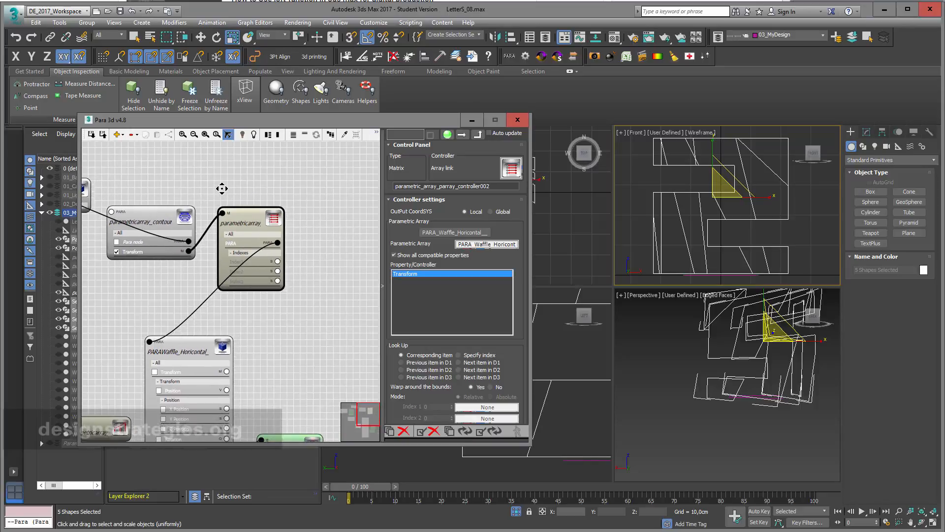
click(189, 320)
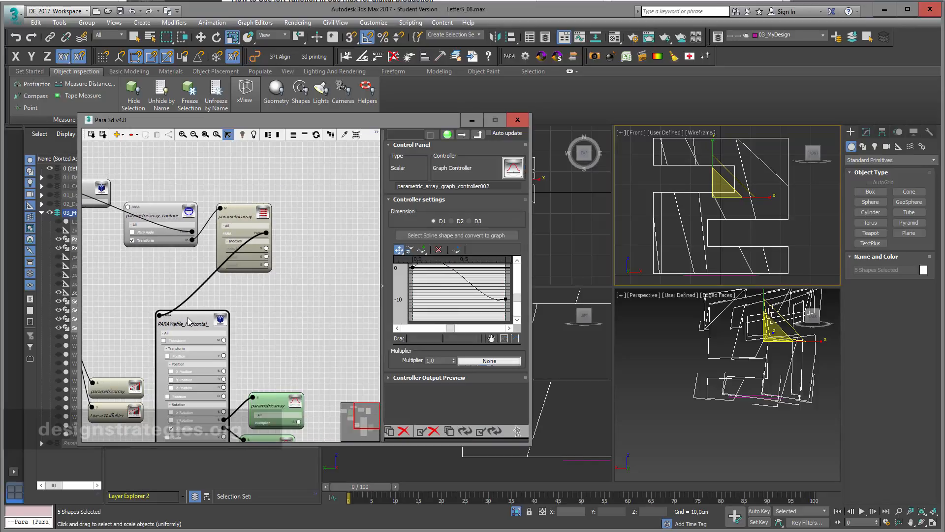
click(166, 205)
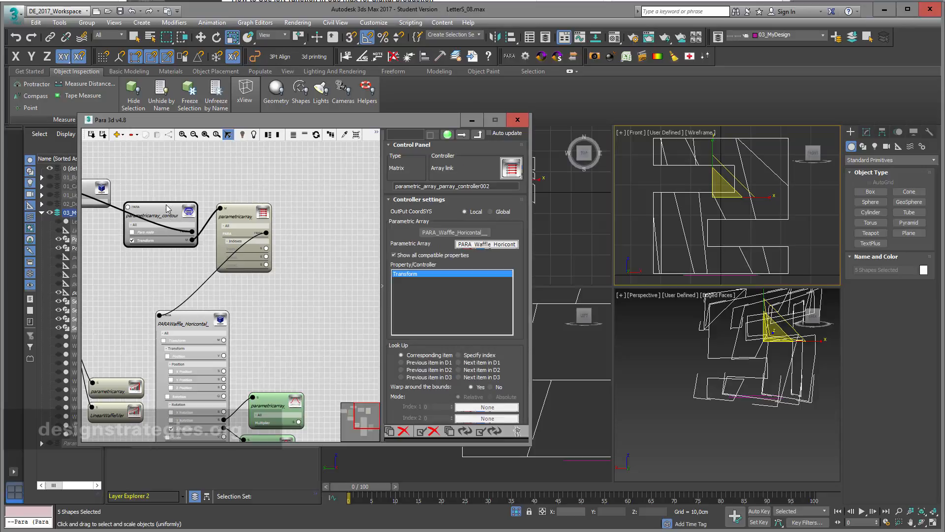
click(133, 241)
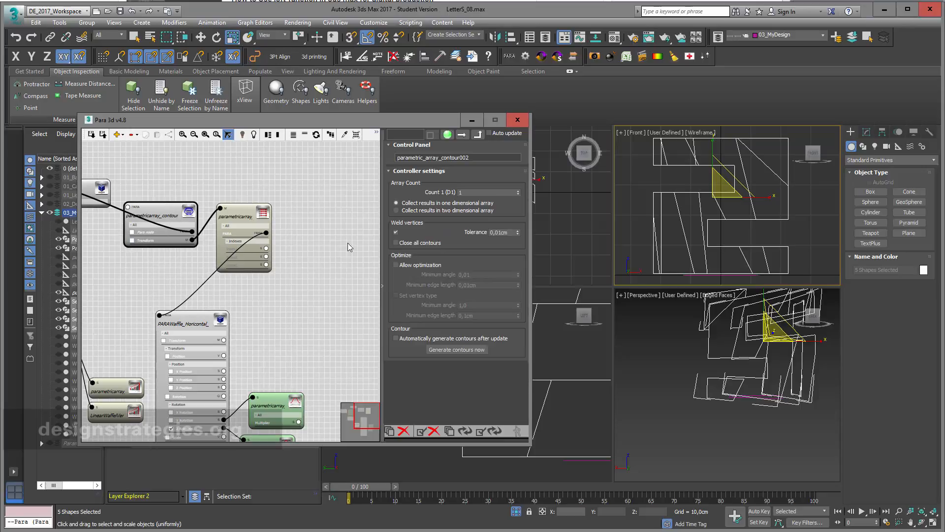
click(197, 321)
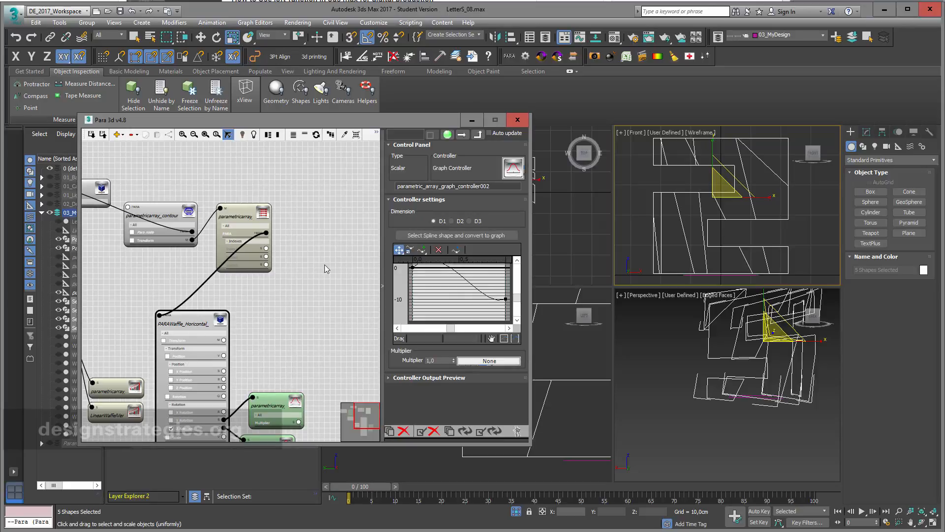
click(171, 432)
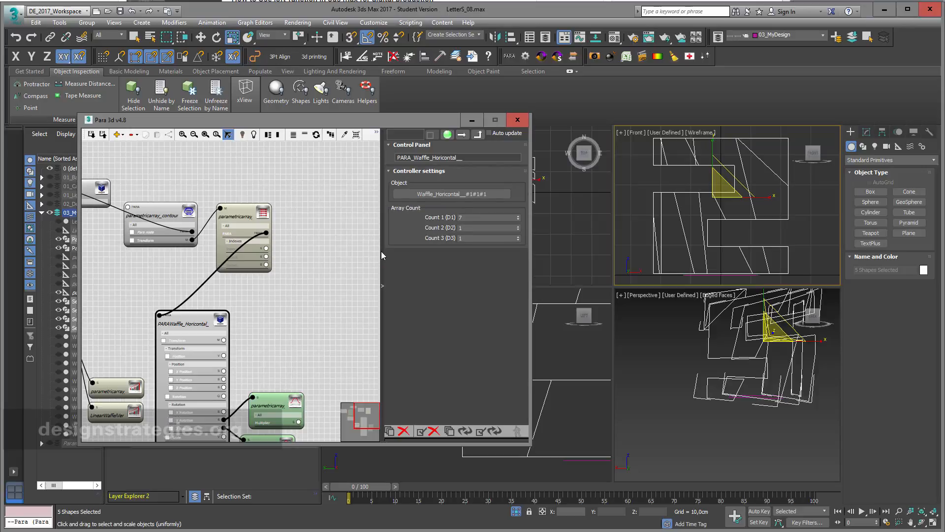
- Add an Array size add-on and link its Para nodes to the second contour generator and the horizontal waffle array
click(118, 134)
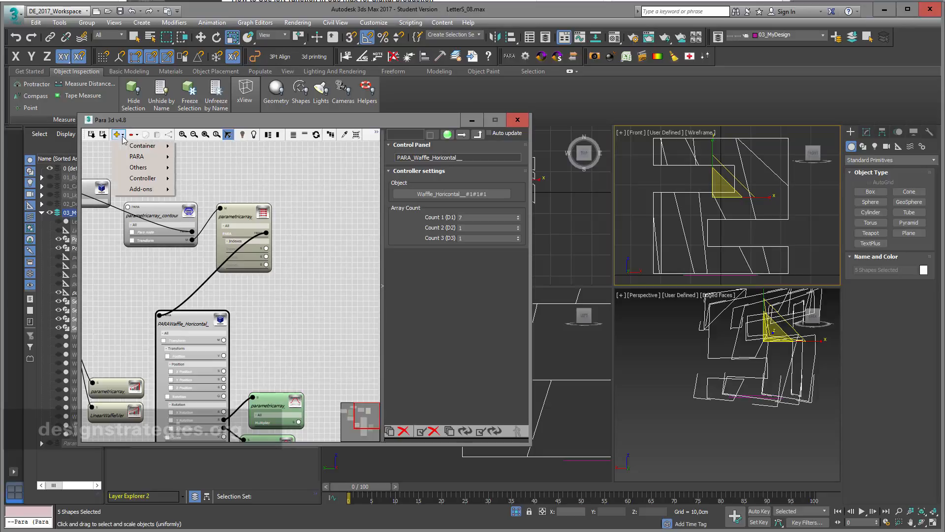
mouse_move(126, 146)
mouse_move(139, 196)
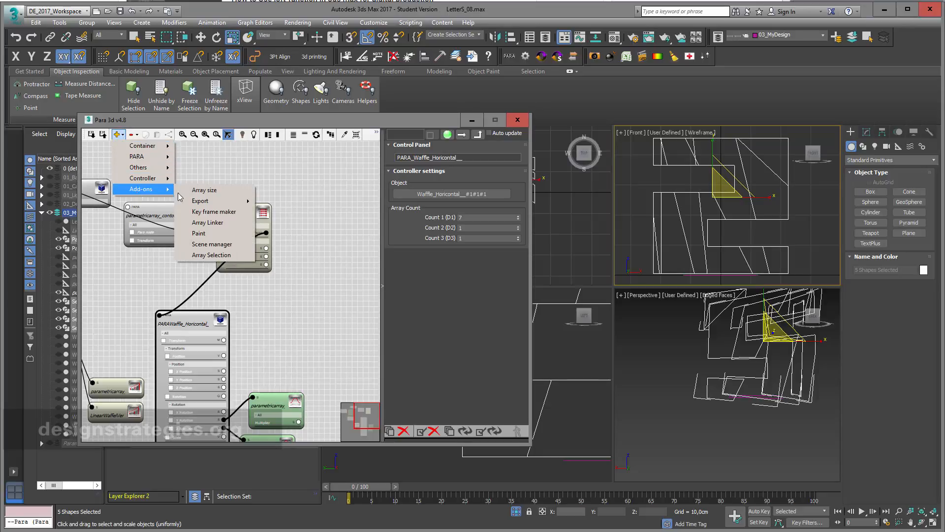
click(210, 192)
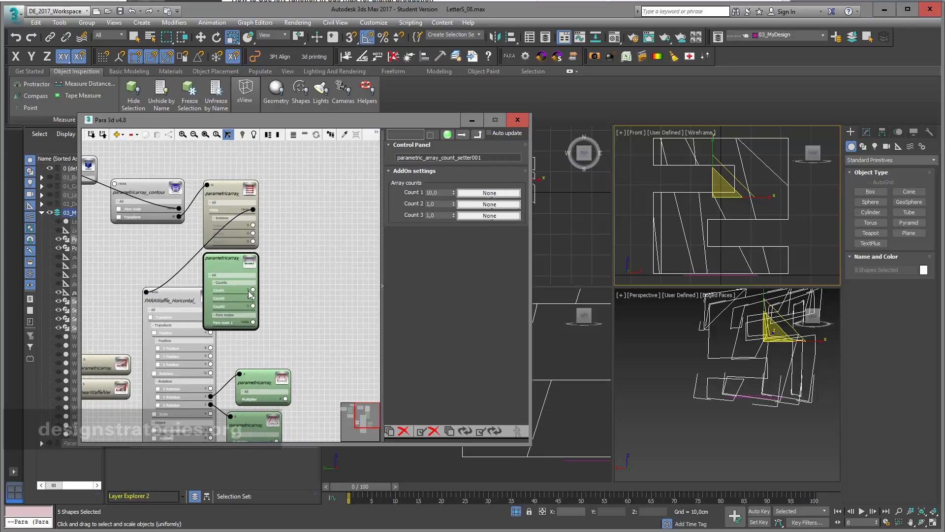
click(222, 283)
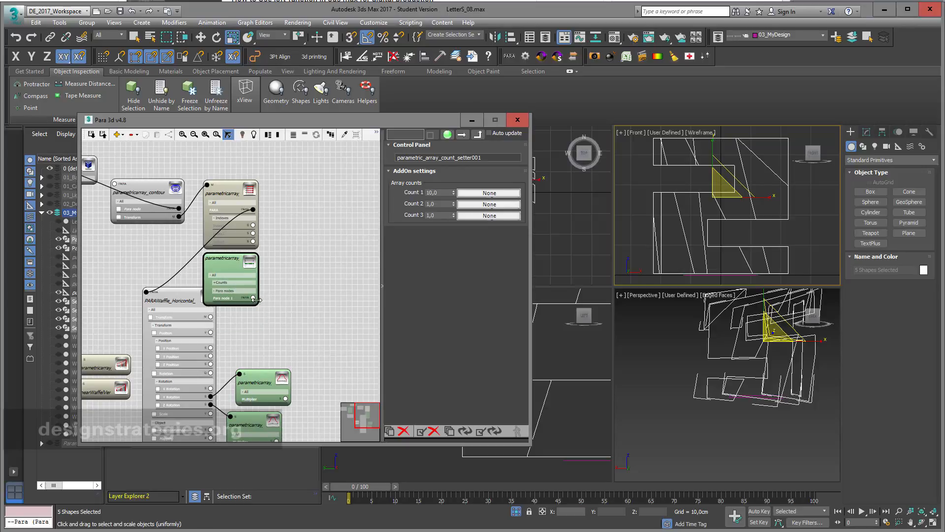
drag(254, 298, 114, 183)
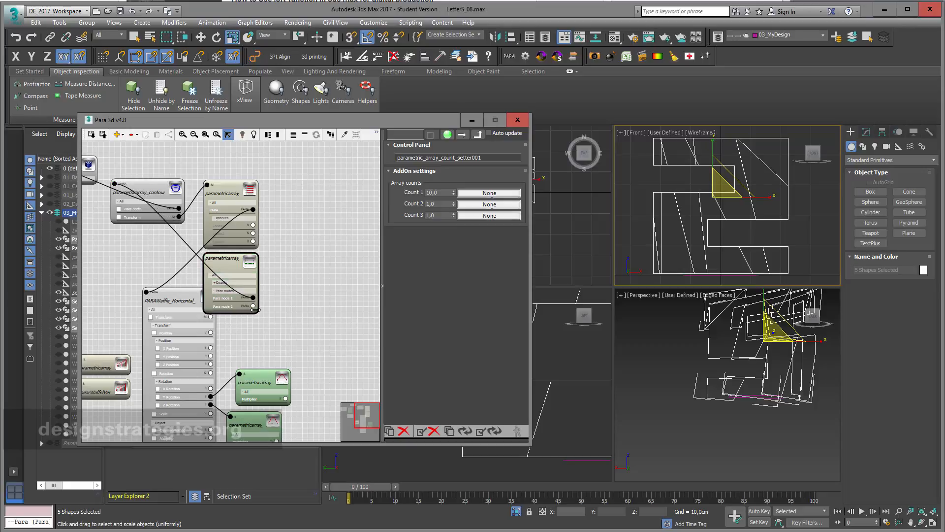
drag(247, 307, 147, 292)
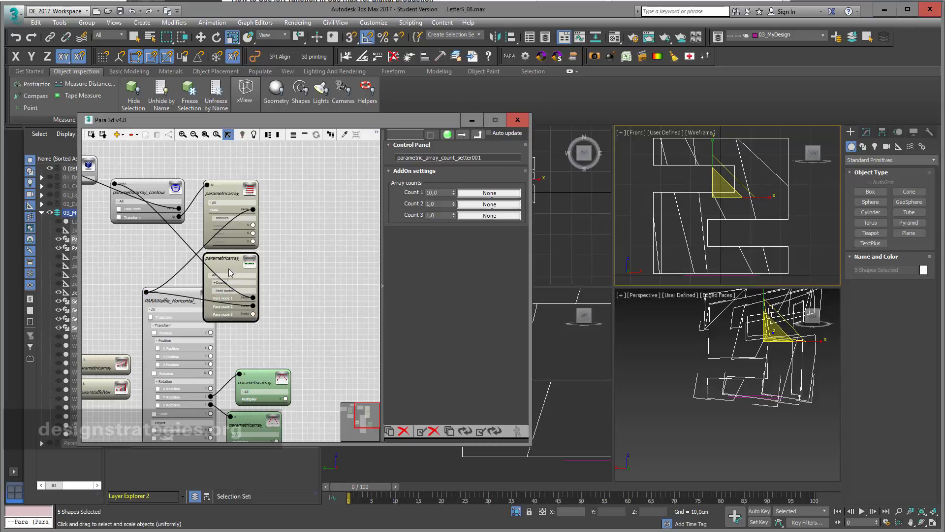
- Set the Array size add-on's Count 1 to 7 and update the linked arrays
drag(443, 190, 411, 195)
text(7)
key(Return)
click(466, 432)
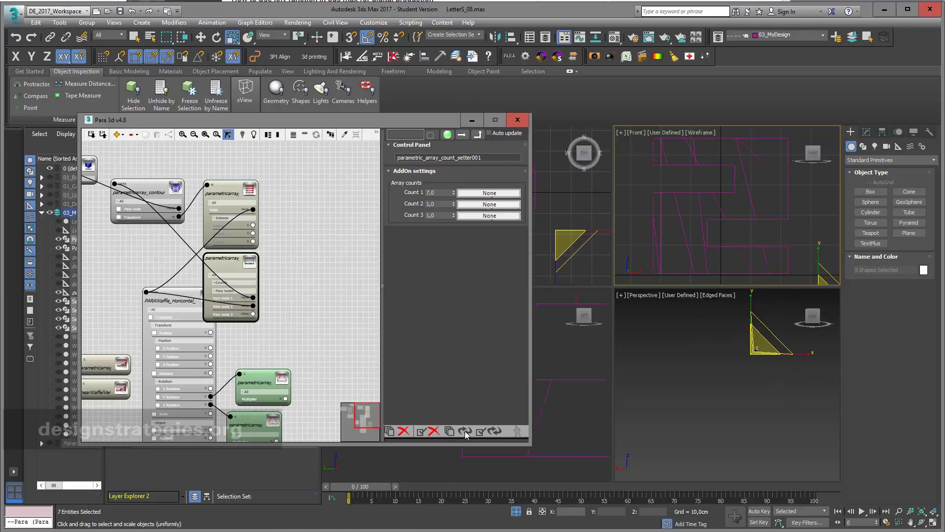
- Move the Array size node clear of the horizontal waffle node and generate the second contour generator's contours
click(154, 190)
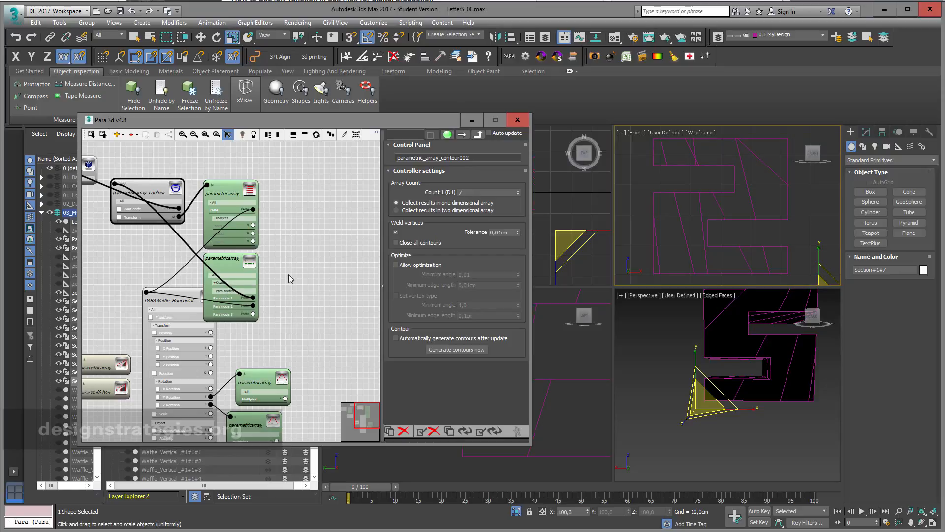
drag(241, 264, 287, 261)
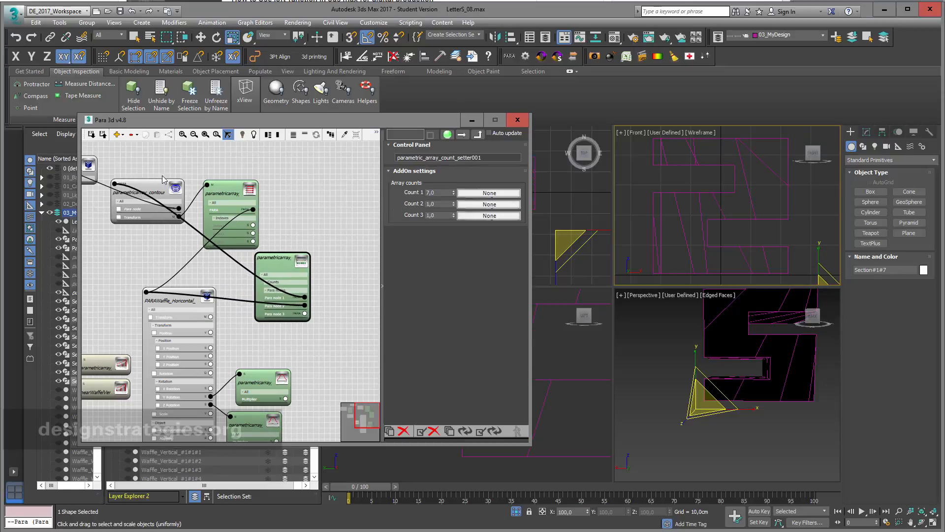
click(149, 187)
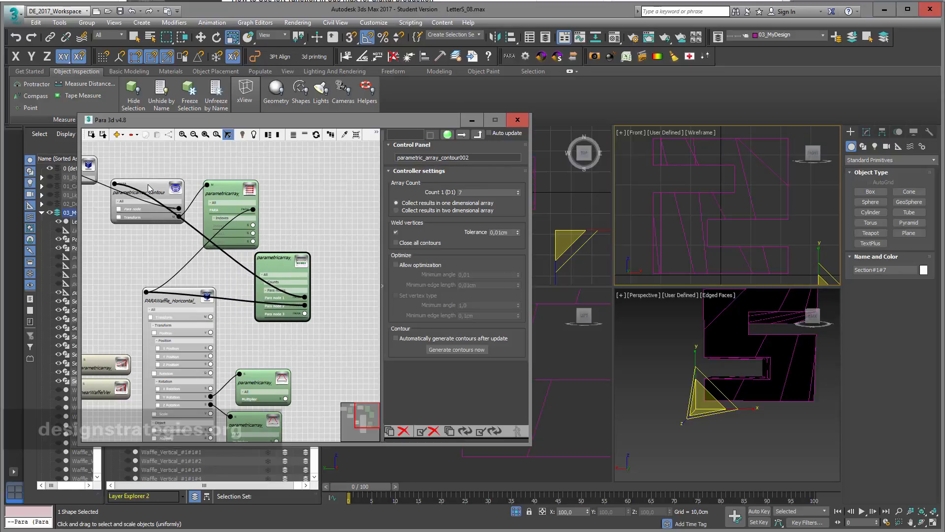
click(457, 350)
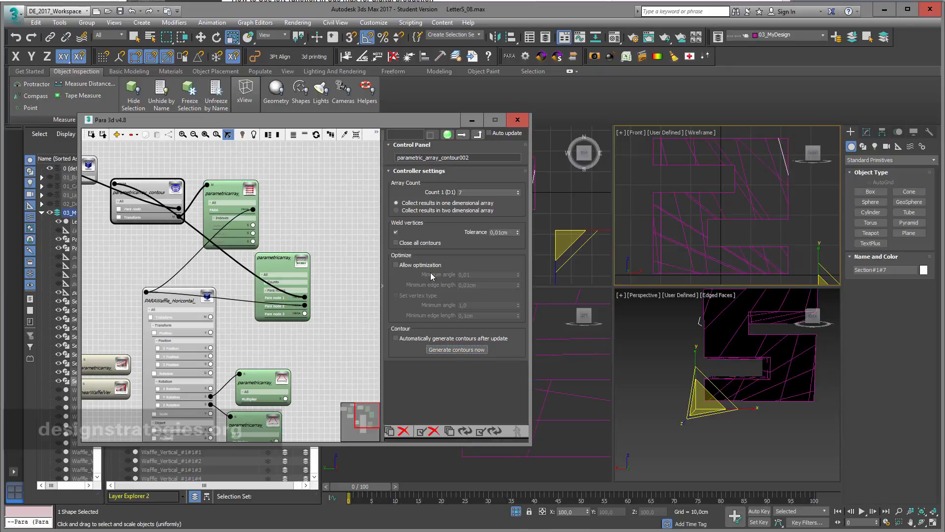
- Select the horizontal contour shapes, inspect them isolated from a rotated perspective, and end the isolation
click(356, 134)
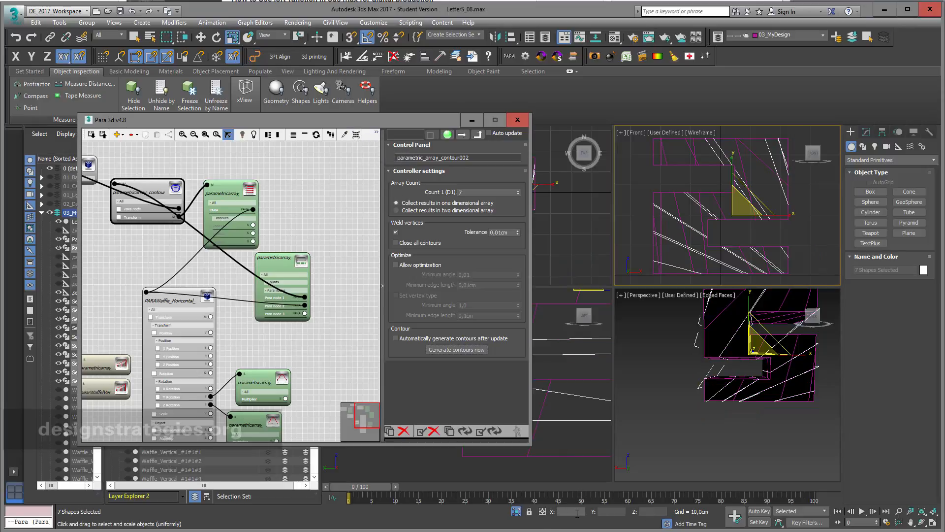
click(515, 511)
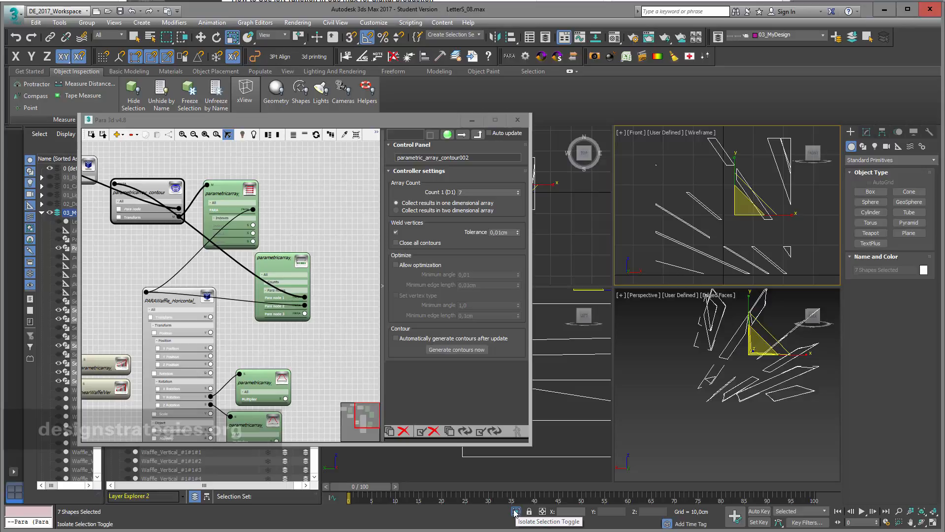
click(922, 523)
mouse_move(749, 377)
mouse_down()
mouse_move(787, 418)
mouse_move(766, 383)
mouse_up()
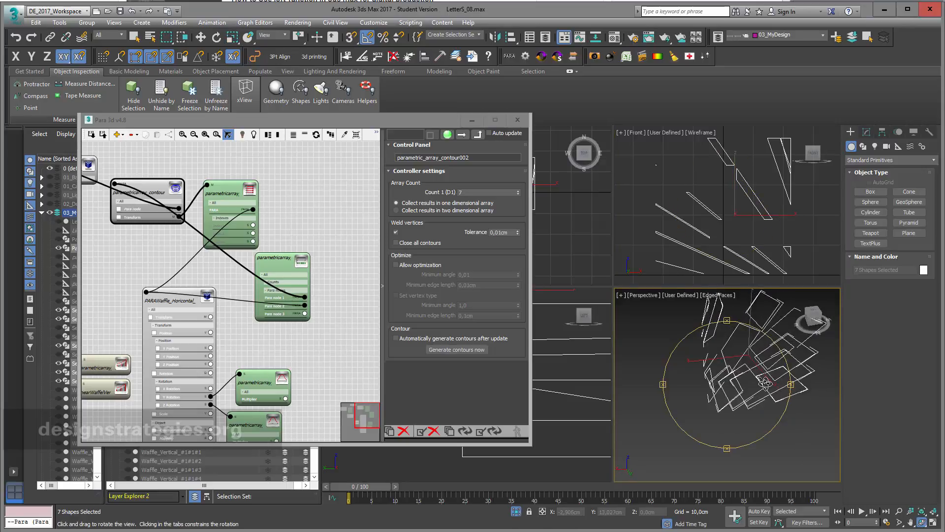
click(516, 511)
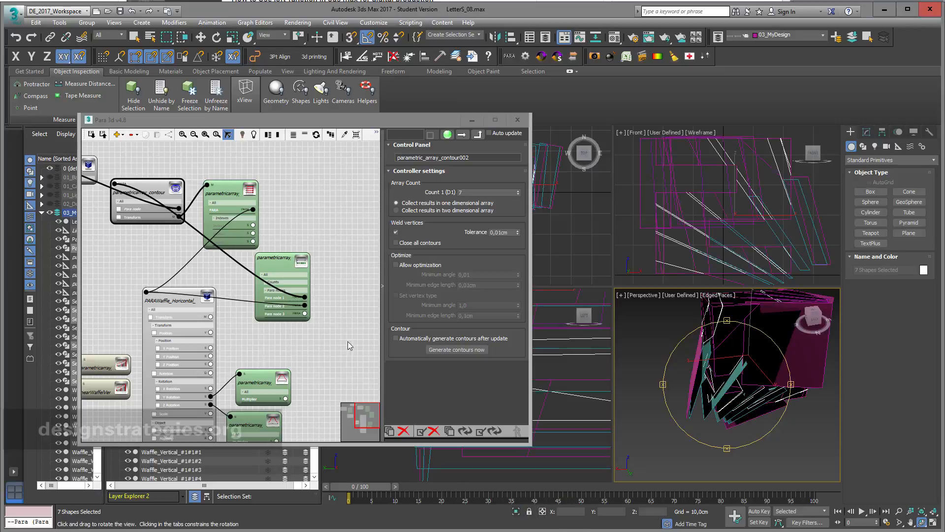
- Add a Parametric Array container, place it above the first contour generator and set its array type to Reference
middle_drag(308, 205, 336, 263)
scroll(335, 264, down, 3)
middle_drag(264, 198, 305, 216)
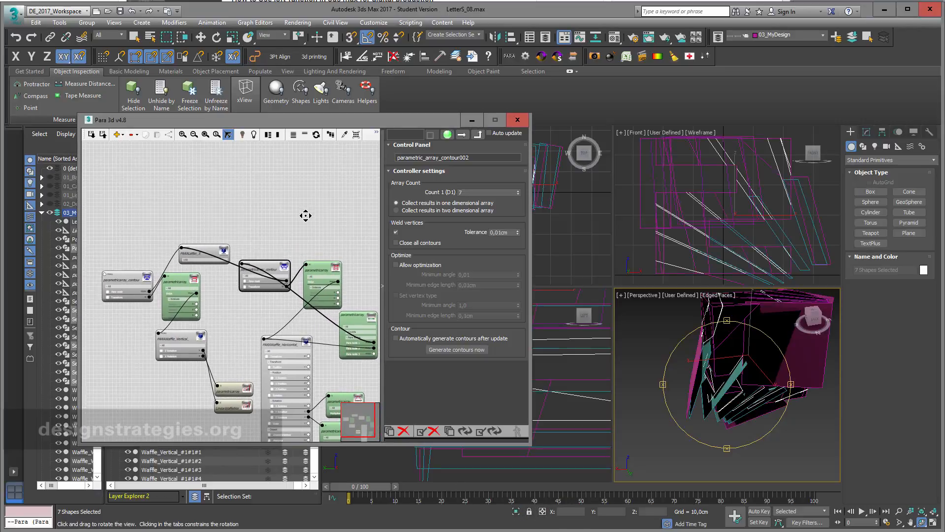
click(123, 137)
mouse_move(142, 146)
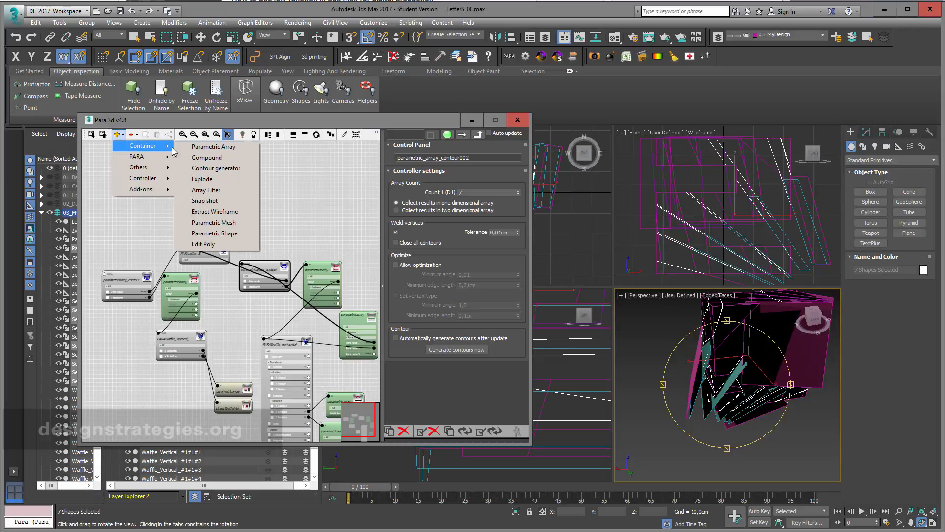
click(205, 147)
scroll(286, 176, down, 3)
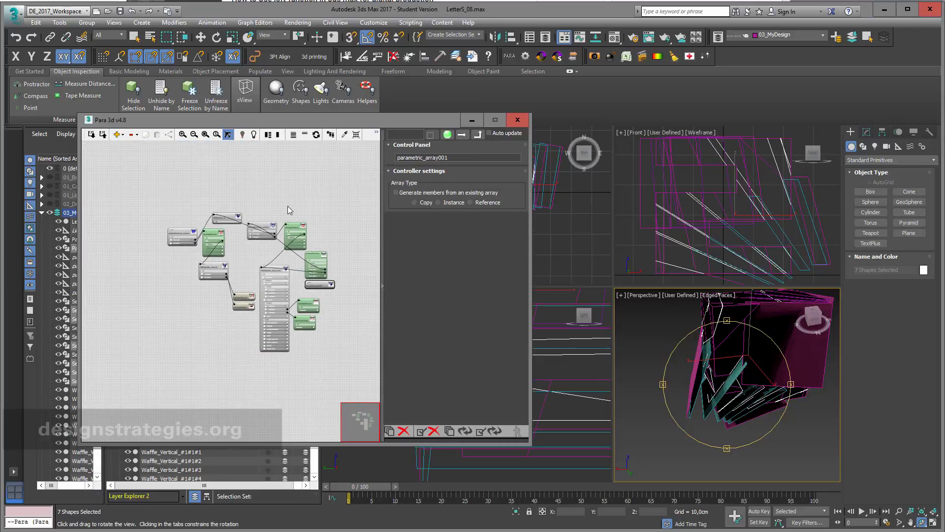
drag(319, 289, 181, 183)
click(470, 202)
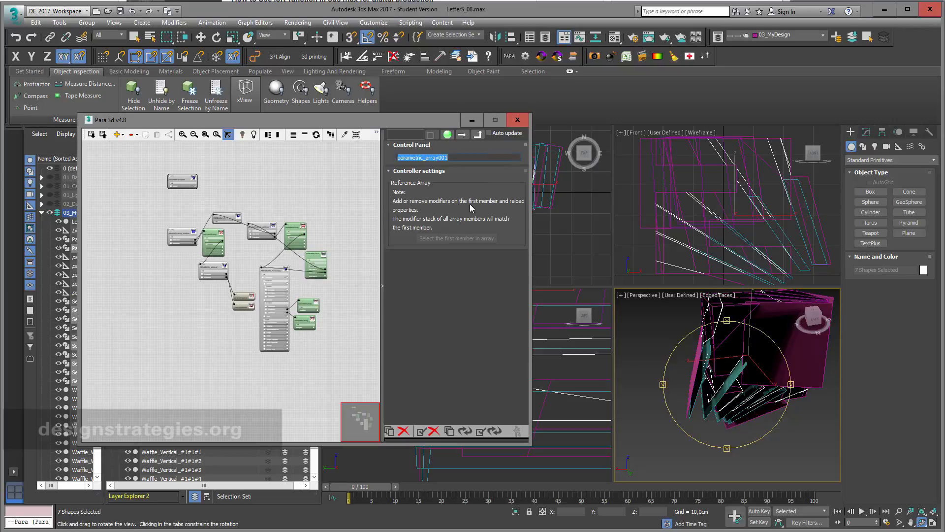
scroll(236, 189, up, 4)
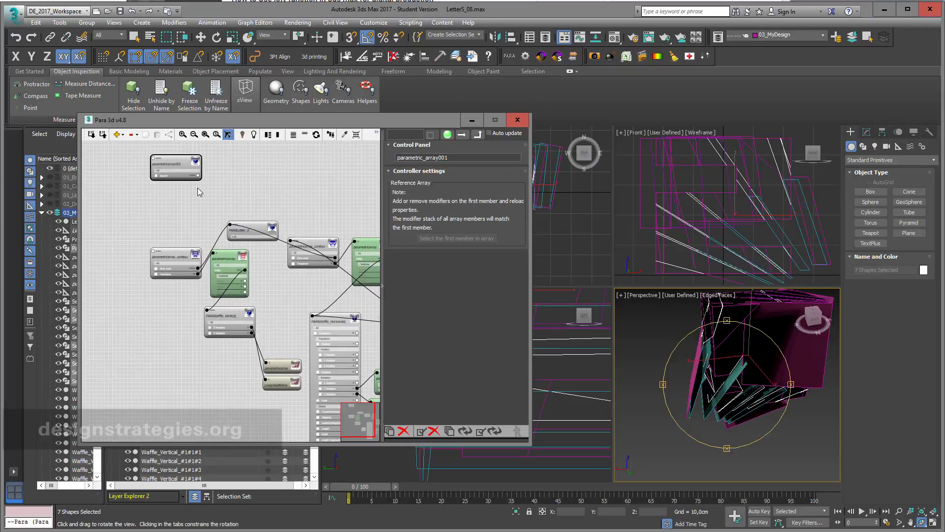
- Link the reference array to the first contour generator and select the array's first member
drag(198, 175, 152, 250)
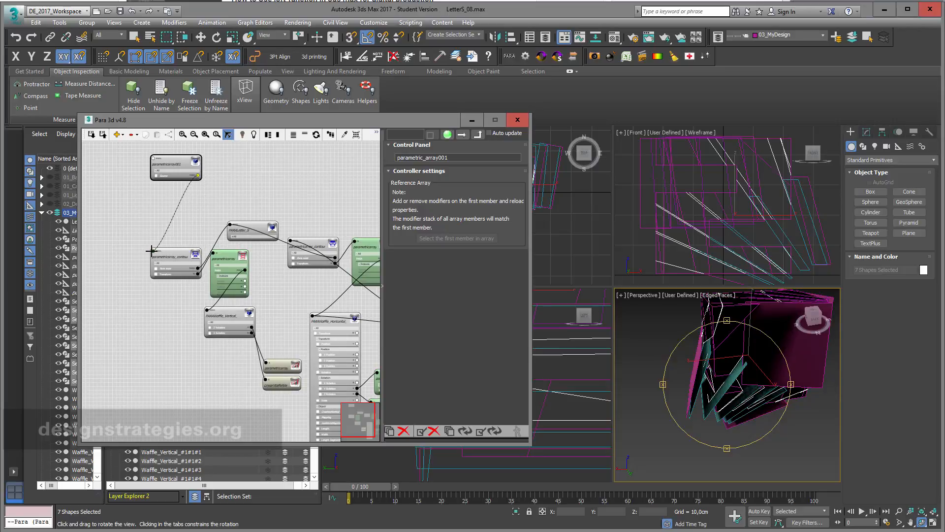
drag(152, 251, 153, 251)
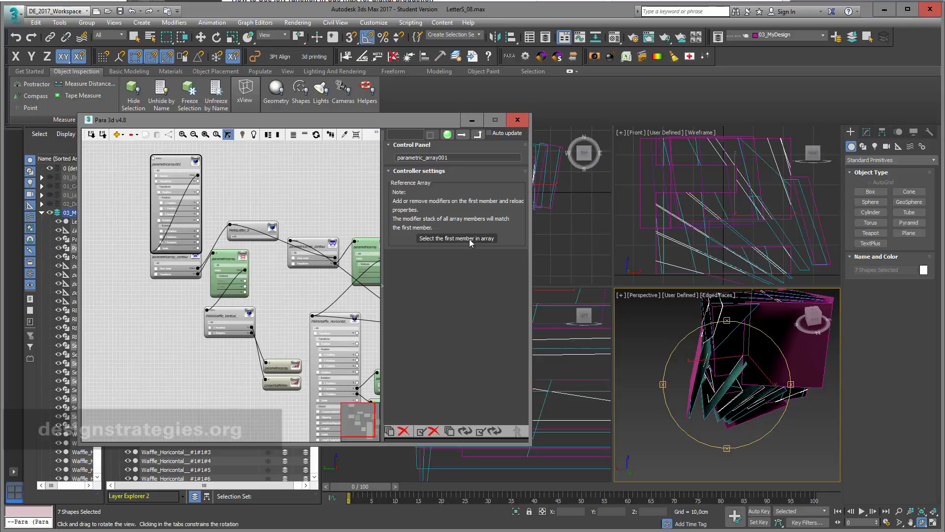
click(470, 238)
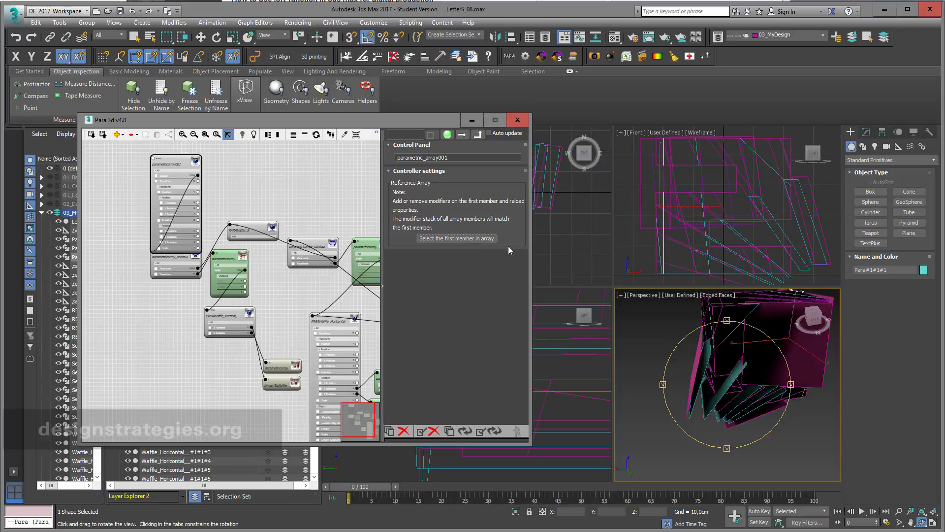
- Add a Shell modifier with an Outer Amount of 0,2 cm to the first member, declining access to all spline vertices
click(866, 133)
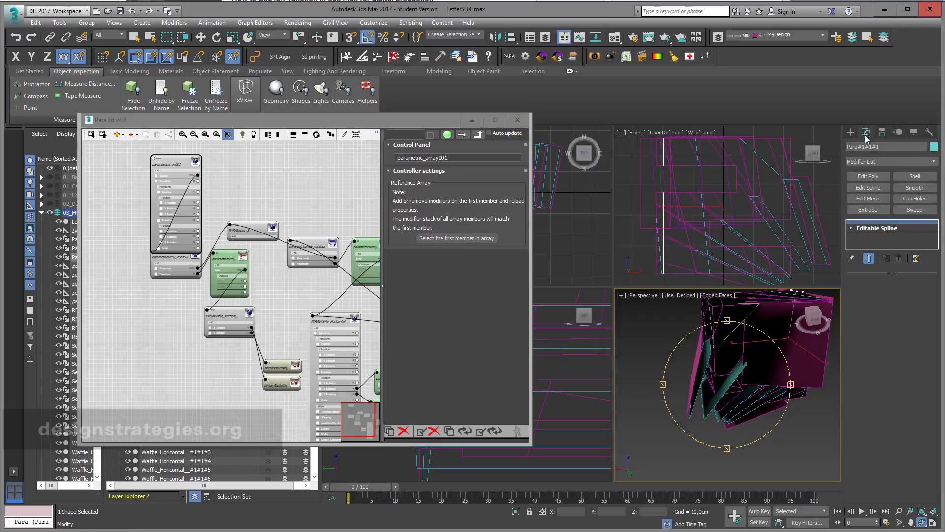
click(916, 176)
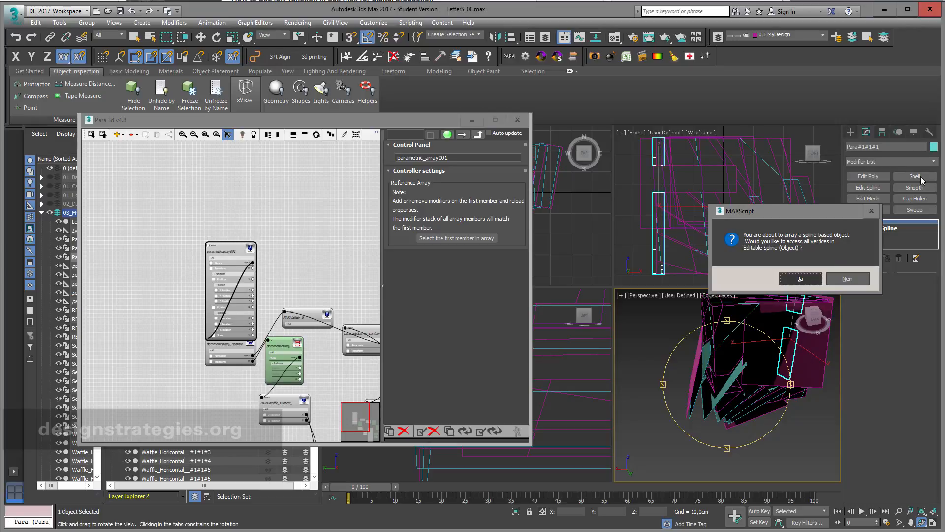
click(848, 278)
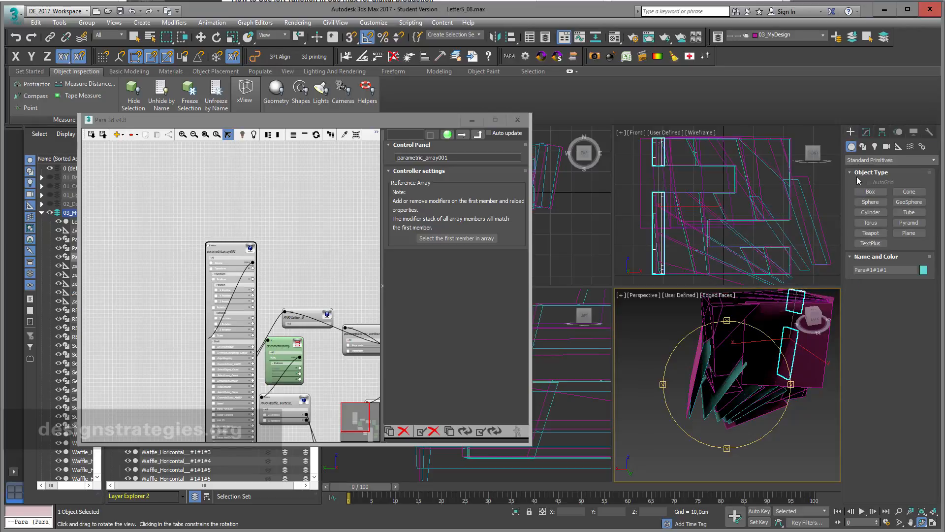
click(868, 133)
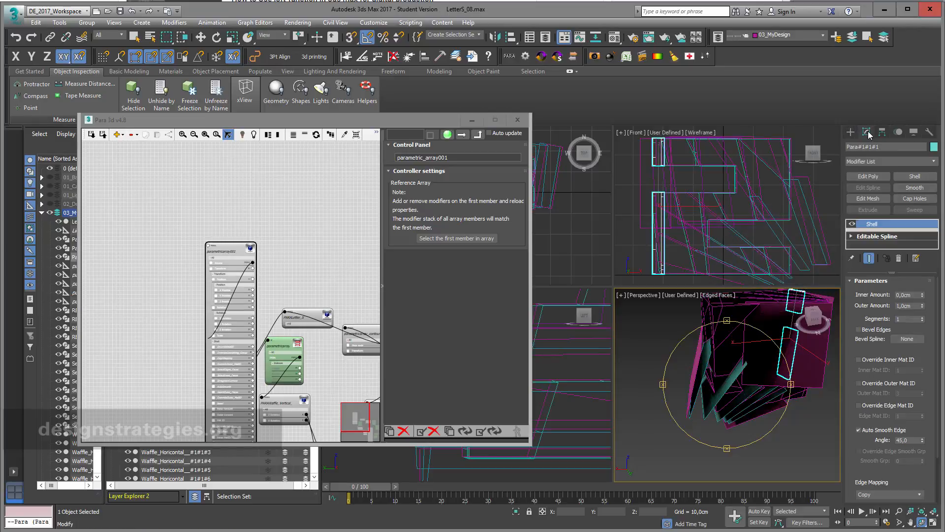
click(910, 305)
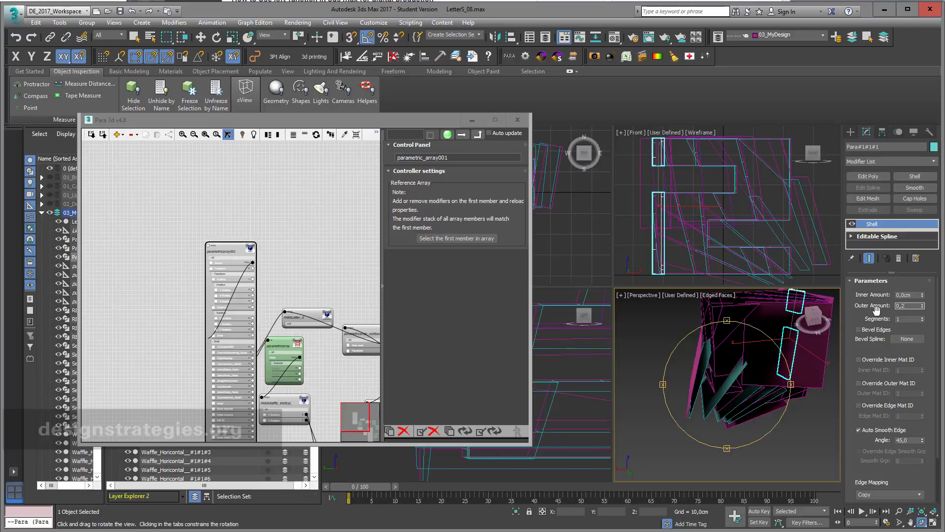
text(0,2)
key(Return)
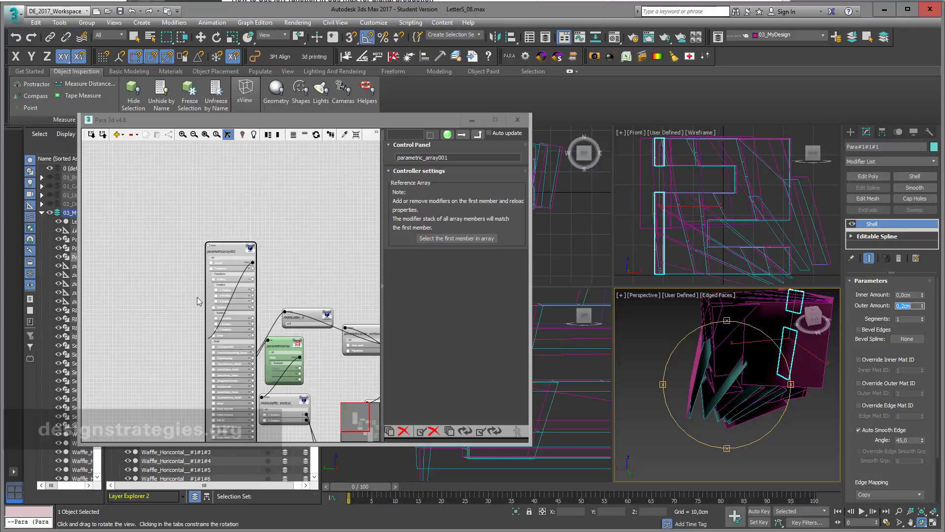
- Reload the first reference array's properties, again declining access to all spline vertices
middle_drag(294, 259, 203, 211)
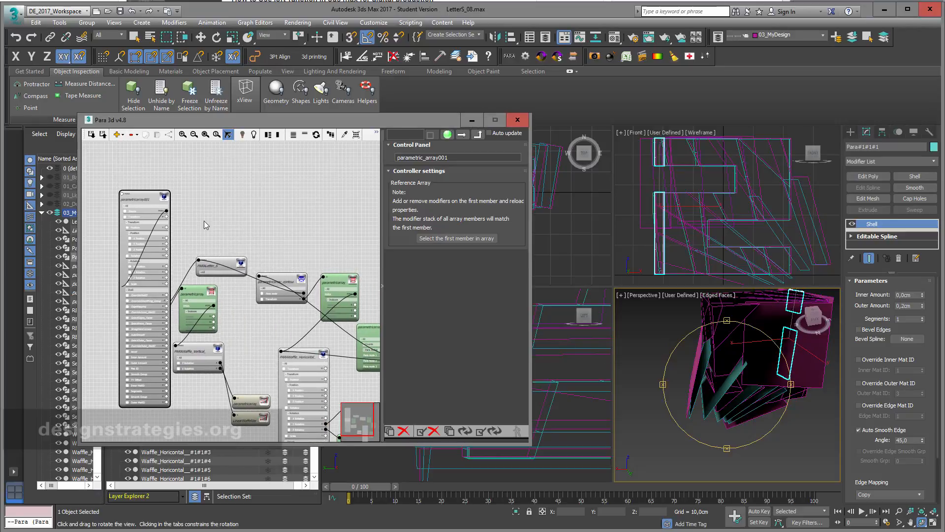
click(316, 135)
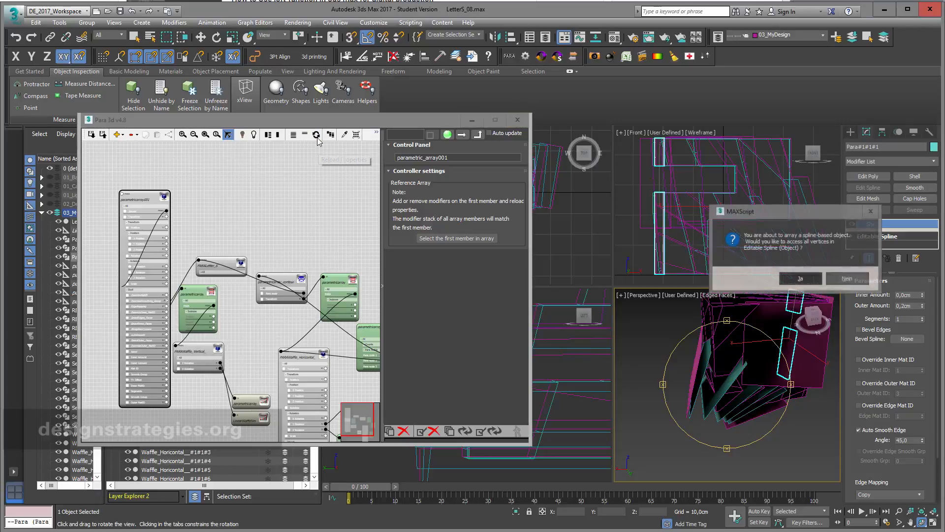
click(842, 279)
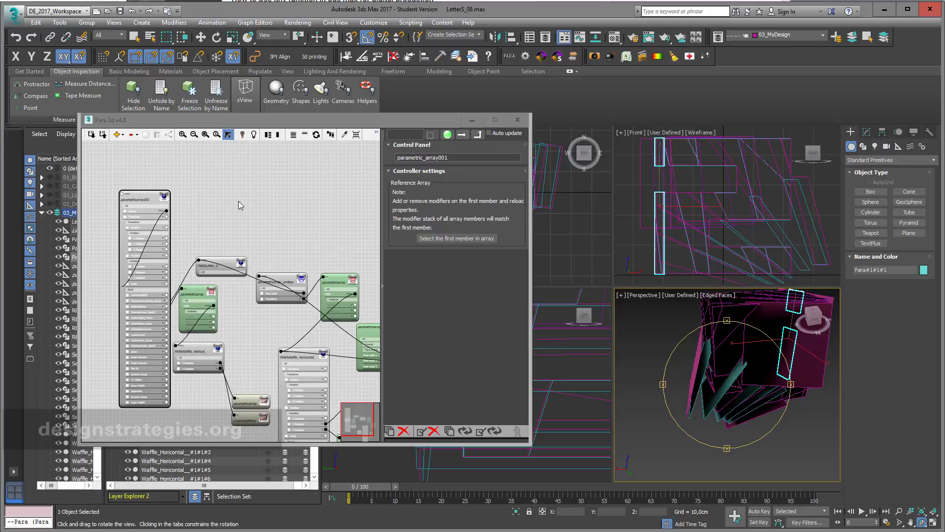
- Select the first reference array's members and inspect them isolated in an enlarged perspective viewport
click(357, 135)
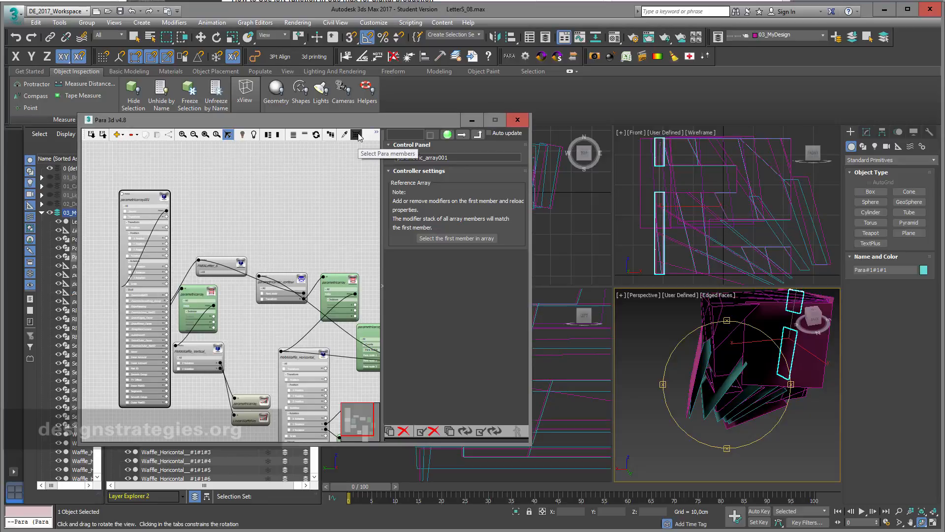
click(357, 135)
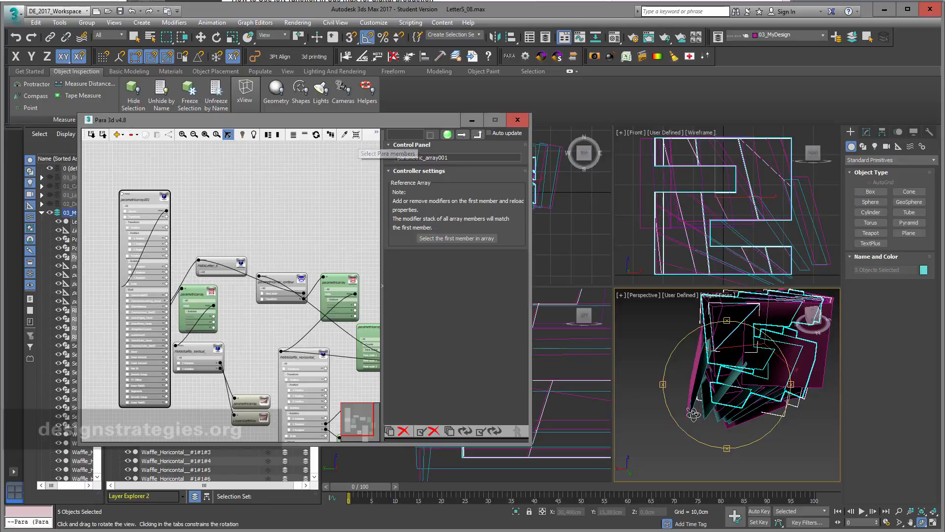
click(515, 511)
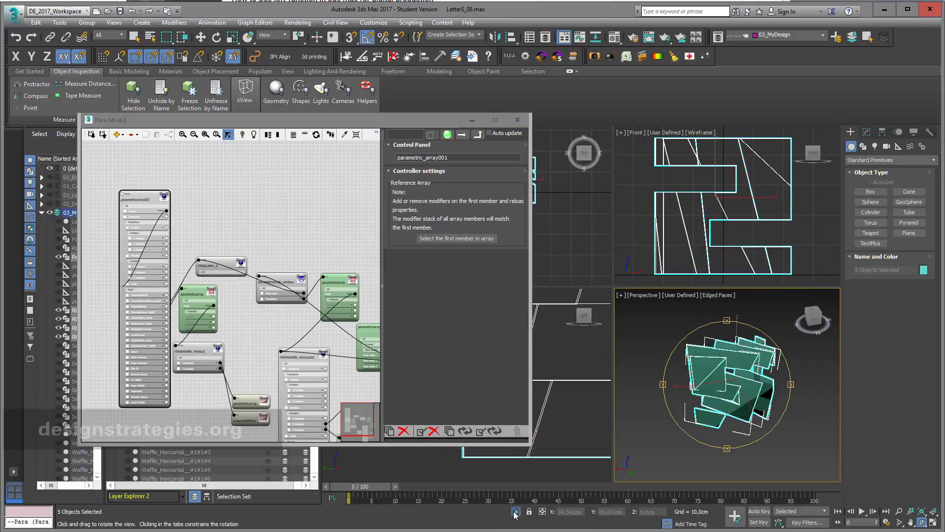
drag(426, 120, 341, 337)
drag(613, 288, 447, 219)
alt+middle_drag(672, 325, 699, 324)
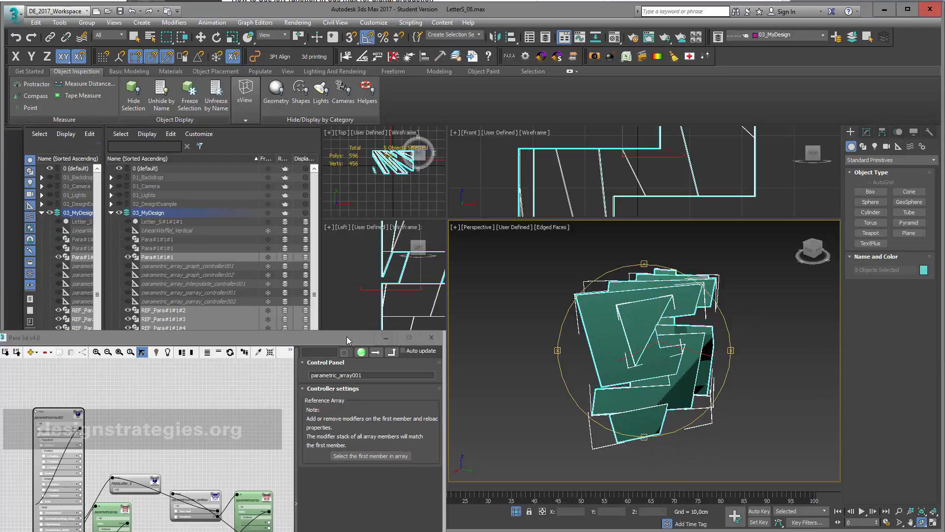
- Bring the Para 3d graph back into view and collapse the first reference array's node
drag(347, 335, 546, 192)
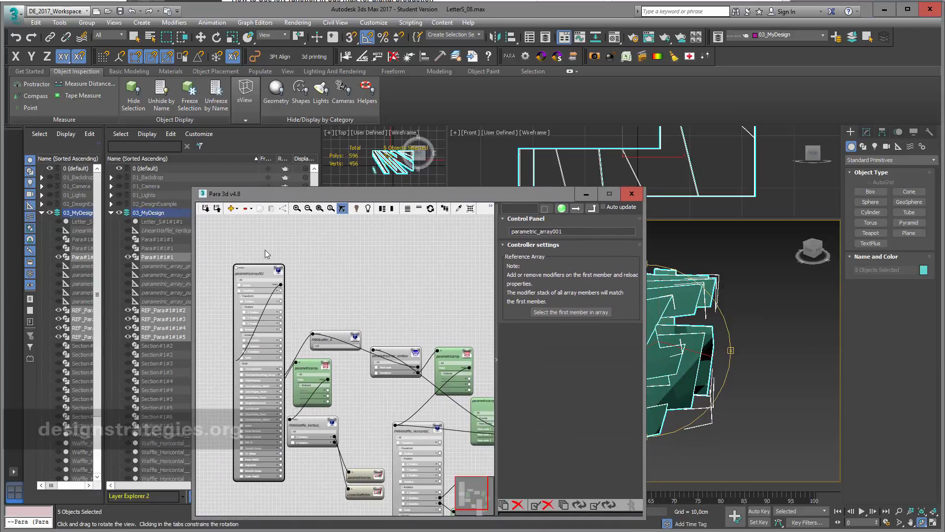
click(419, 208)
middle_drag(404, 297, 315, 272)
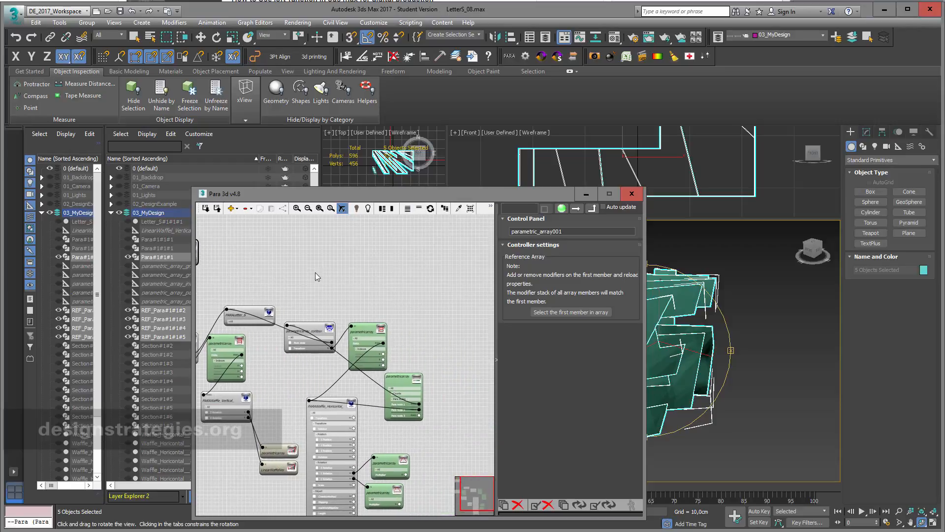
- Add a second Parametric Array container, place it above the second contour generator and set its array type to Reference
click(231, 209)
mouse_move(258, 218)
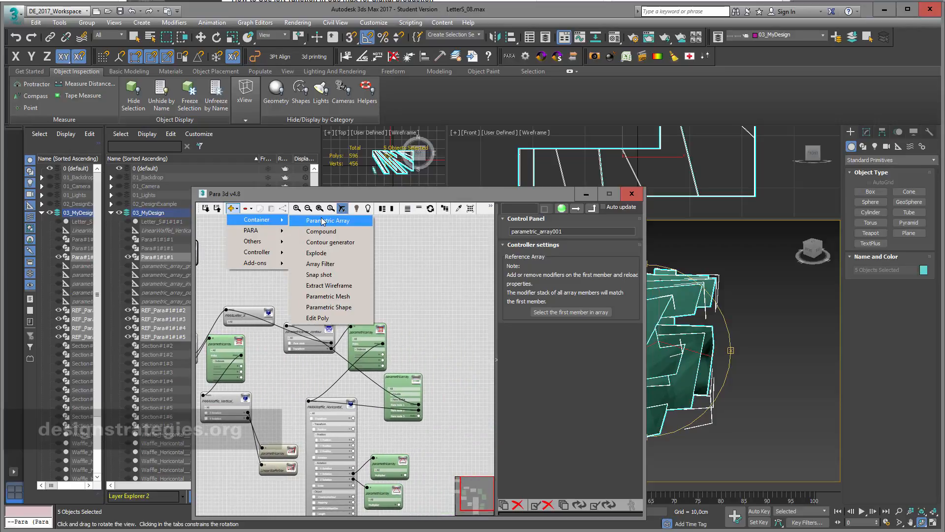
click(340, 217)
middle_drag(367, 306, 467, 356)
scroll(392, 335, down, 1)
middle_drag(320, 303, 208, 267)
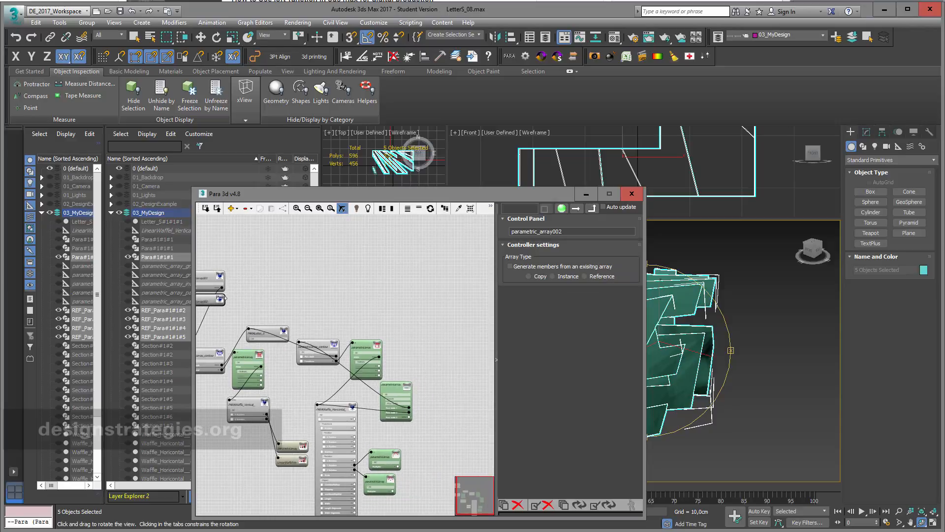
drag(200, 297, 376, 302)
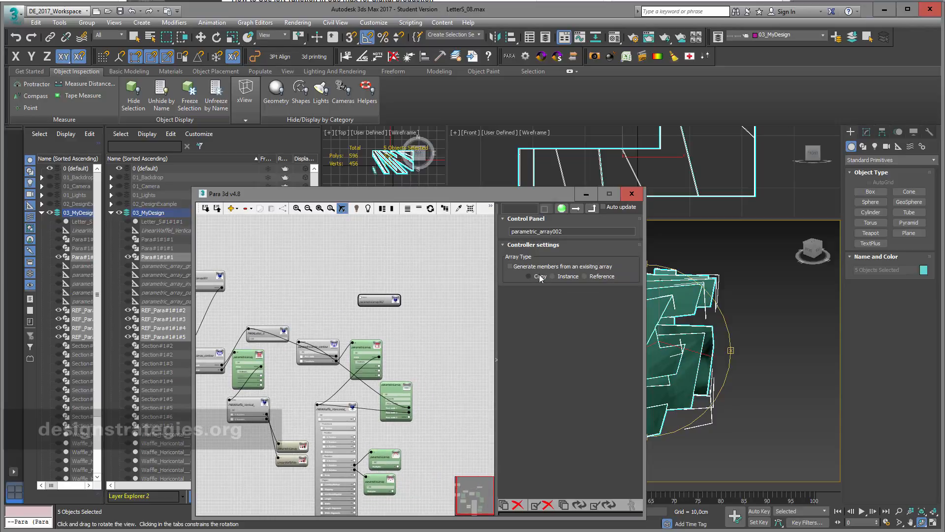
click(584, 277)
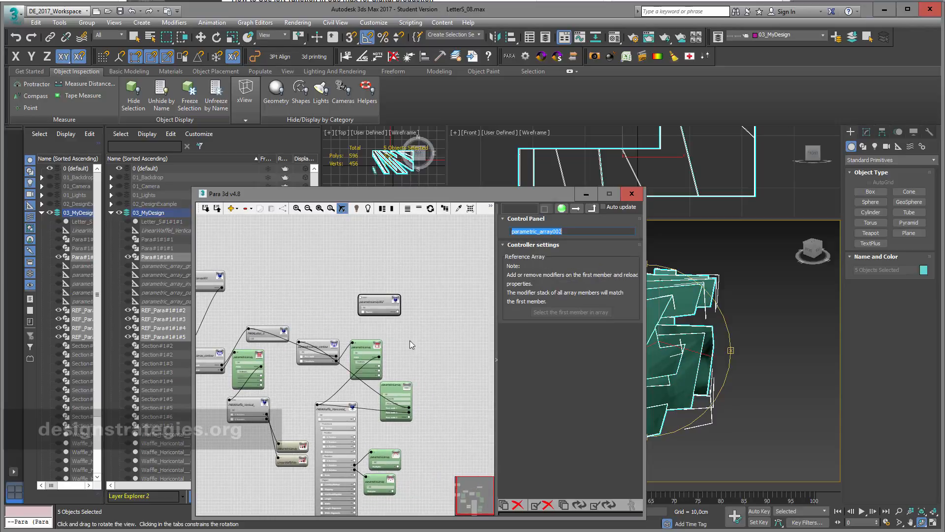
- Link the second reference array to the second contour generator and select the array's first member
scroll(414, 336, up, 2)
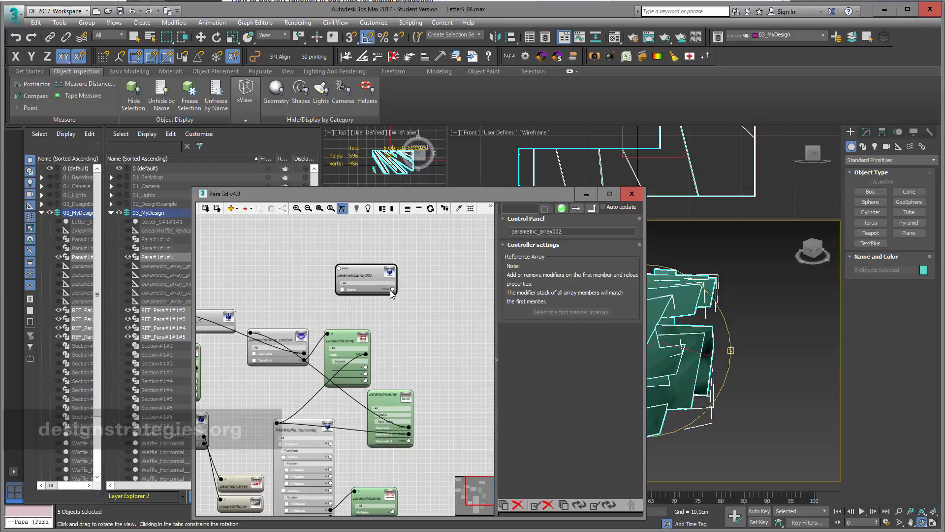
drag(392, 289, 256, 337)
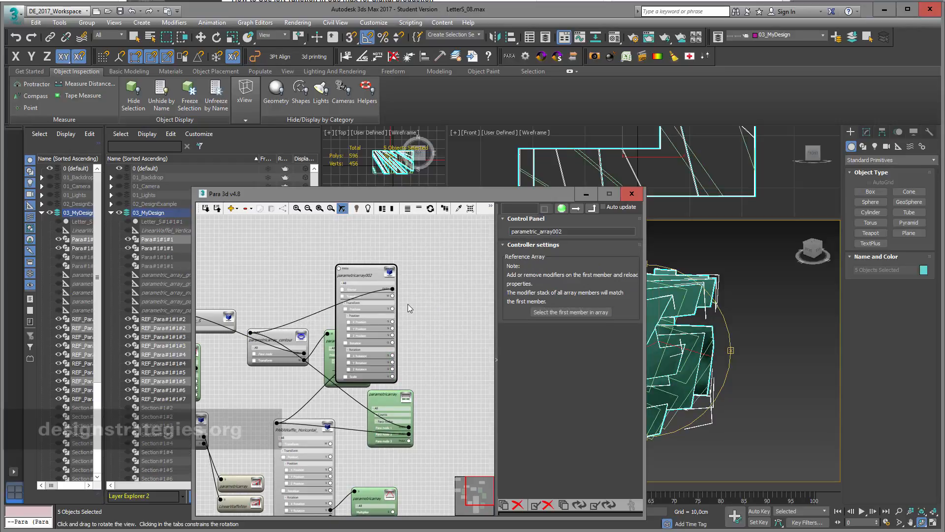
click(562, 312)
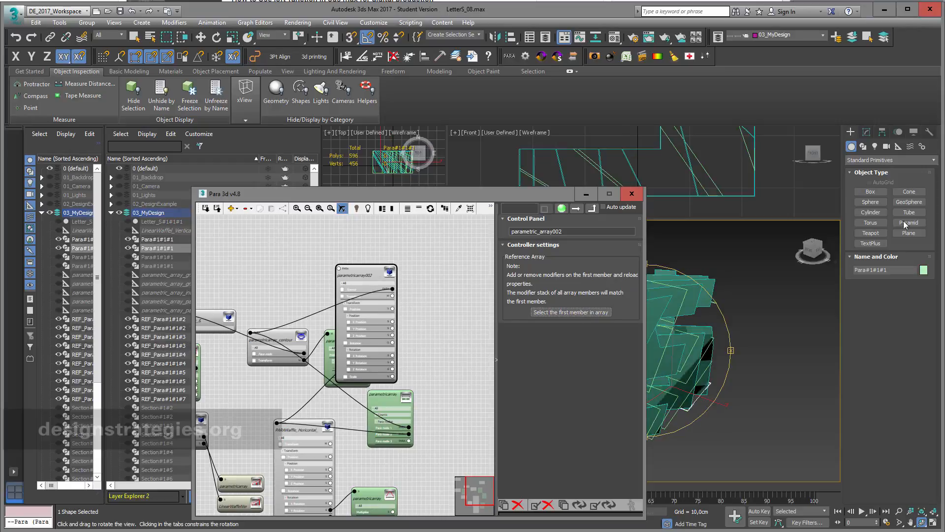
- Add a Shell modifier to the second array's first member, declining vertex access, and move the array node clear of its neighbours
click(866, 131)
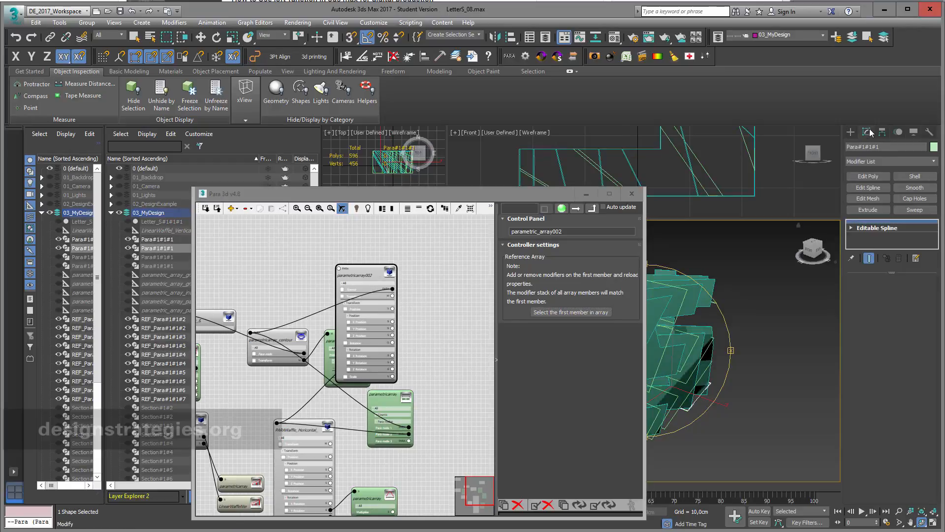
click(907, 175)
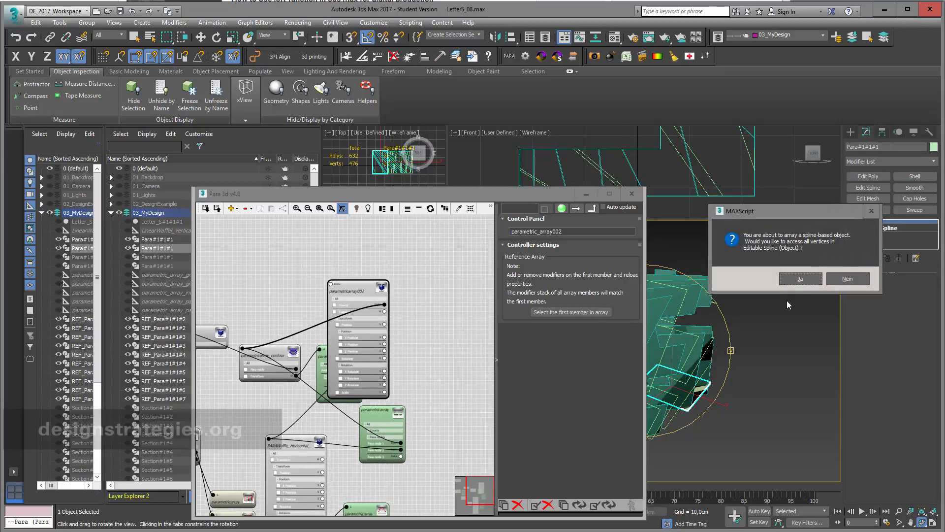
click(850, 277)
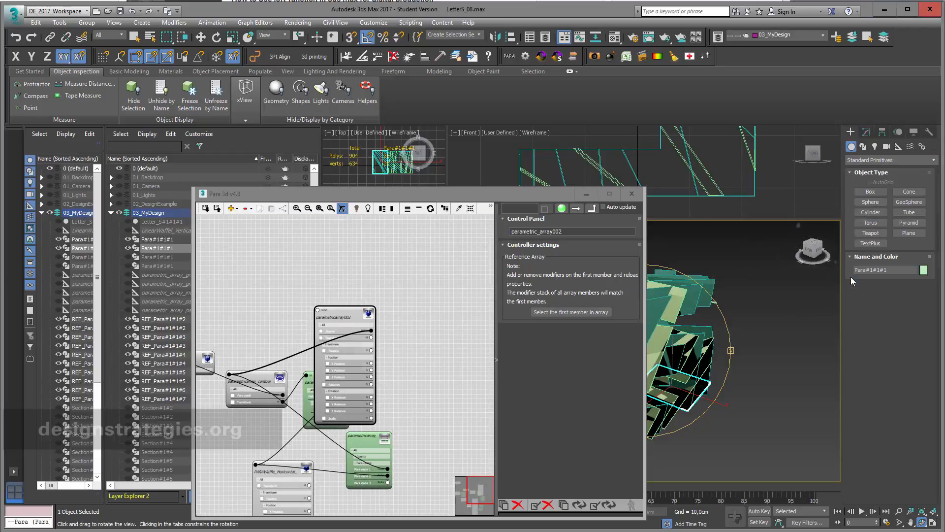
click(867, 132)
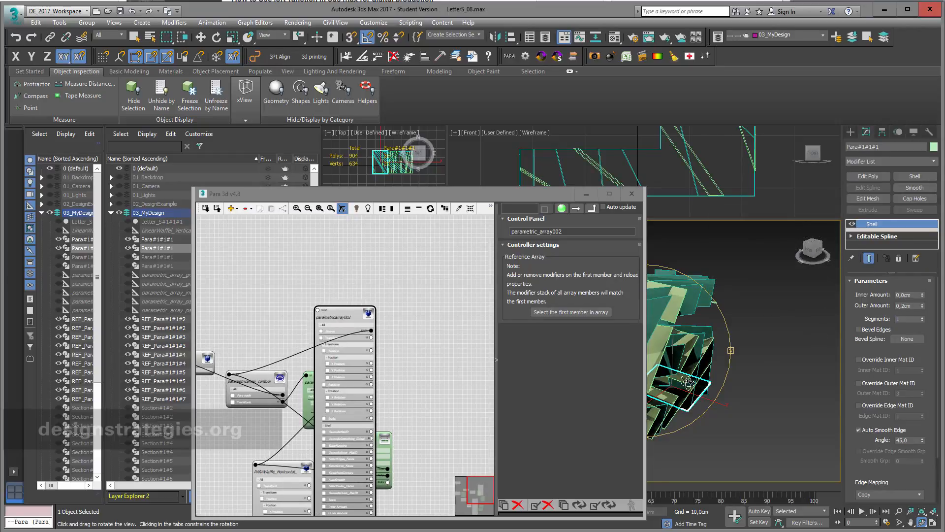
click(414, 262)
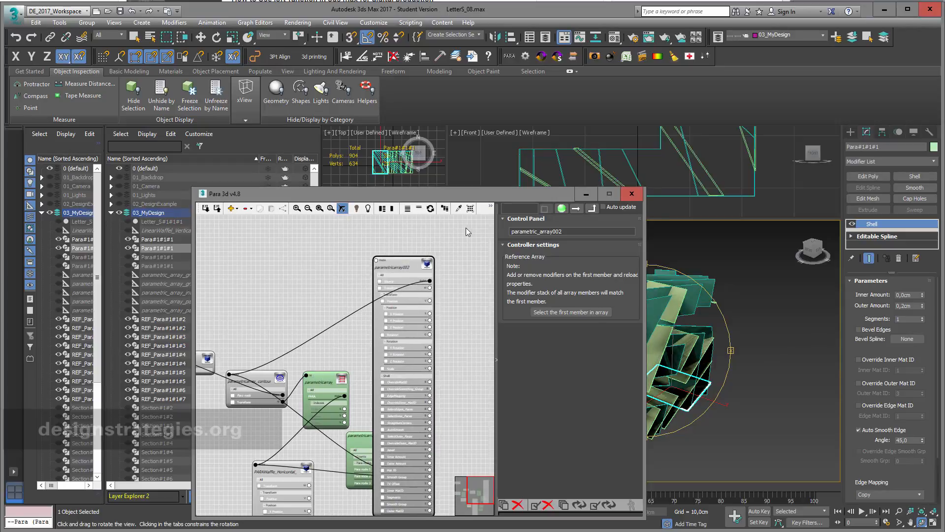
- Select the second reference array's members, isolate them in place of the first array and inspect them from a rotated perspective
click(470, 211)
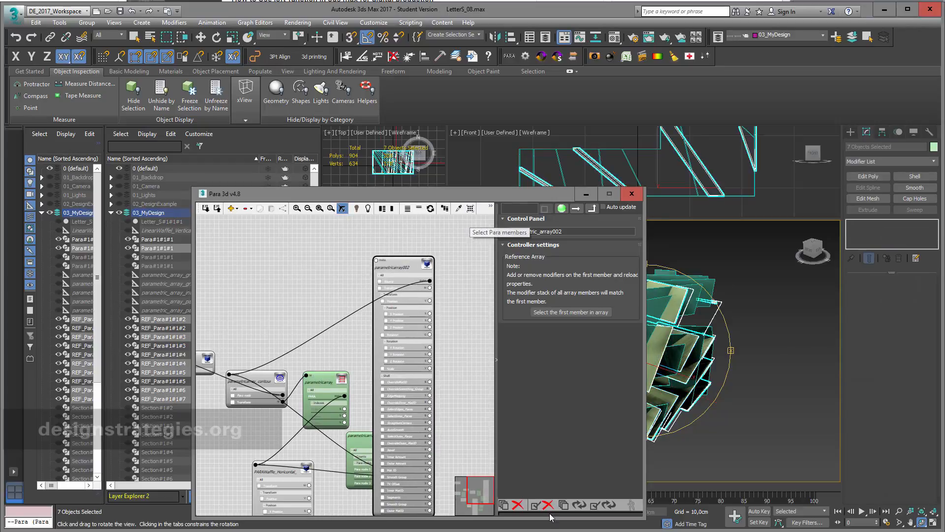
drag(556, 198, 372, 174)
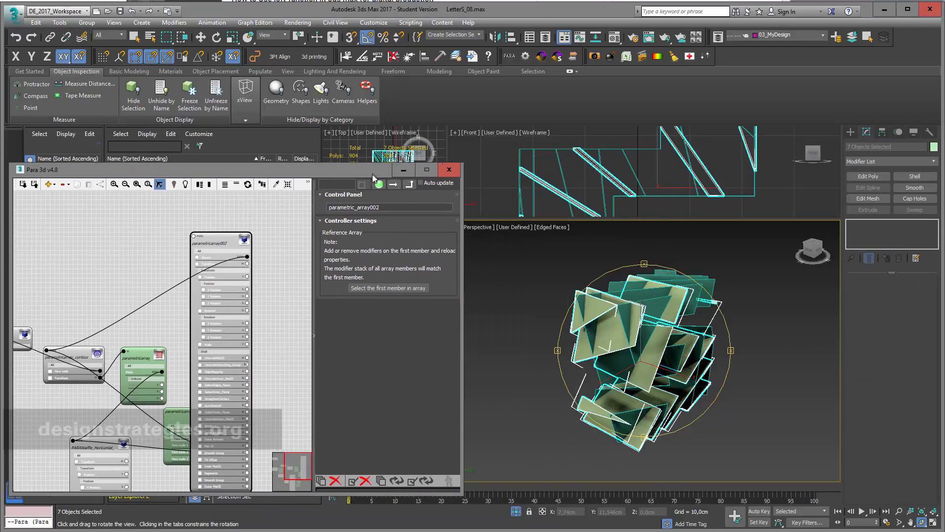
click(516, 511)
click(516, 511)
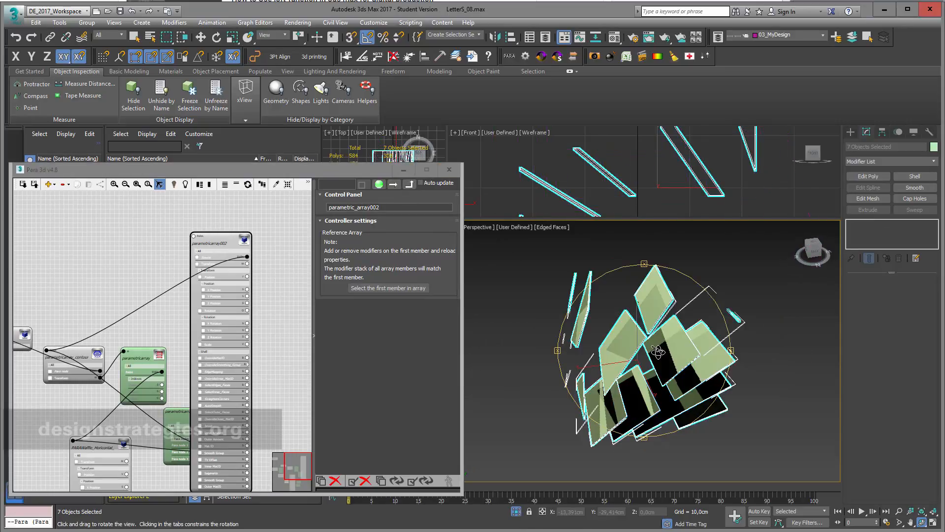
drag(661, 352, 547, 346)
click(111, 261)
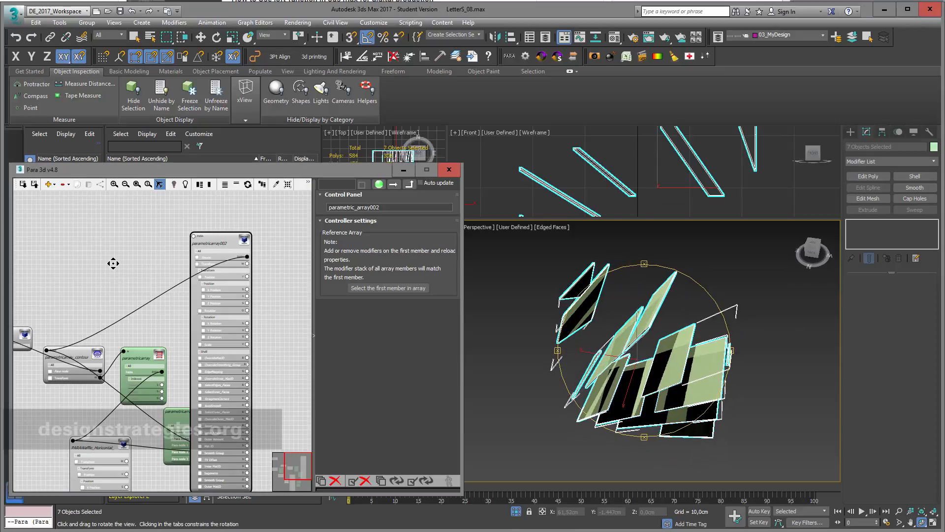
scroll(149, 246, down, 2)
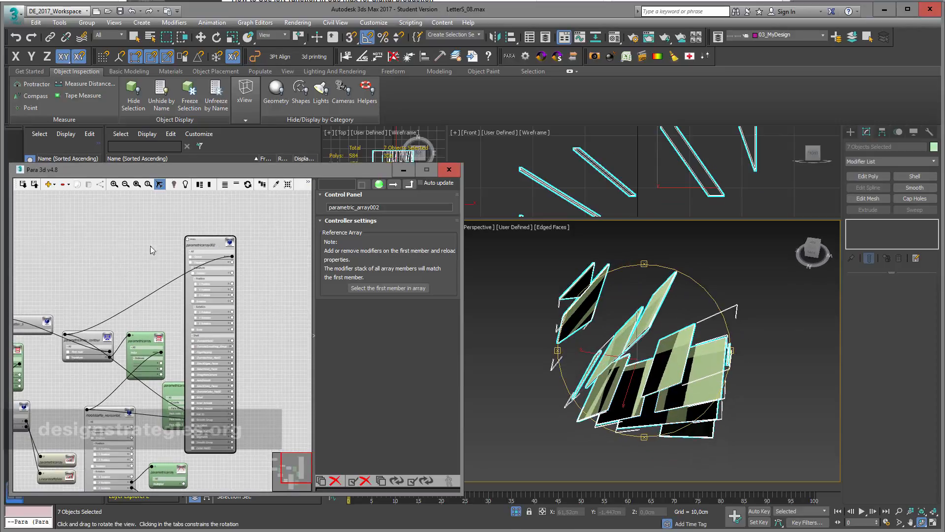
- Collapse the second reference array's node so that it lists only its connected parameters
click(236, 185)
scroll(148, 245, down, 1)
middle_drag(148, 245, 142, 293)
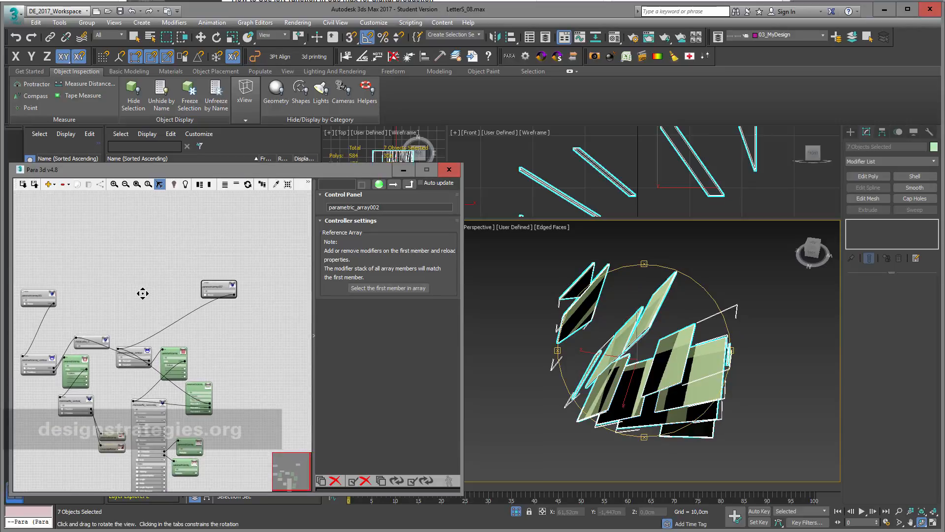
- Select the members of both reference arrays, isolate them together in place of the previous isolation and inspect them from a rotated perspective
click(41, 294)
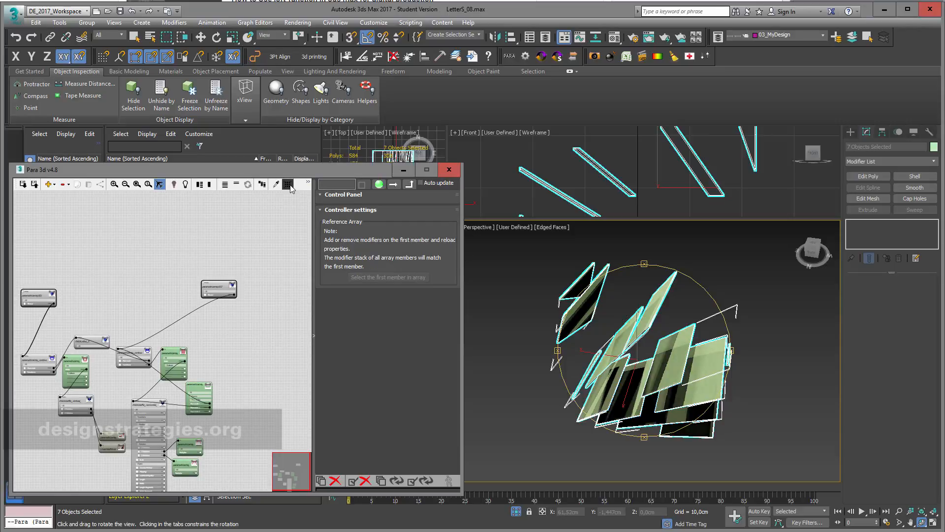
click(515, 512)
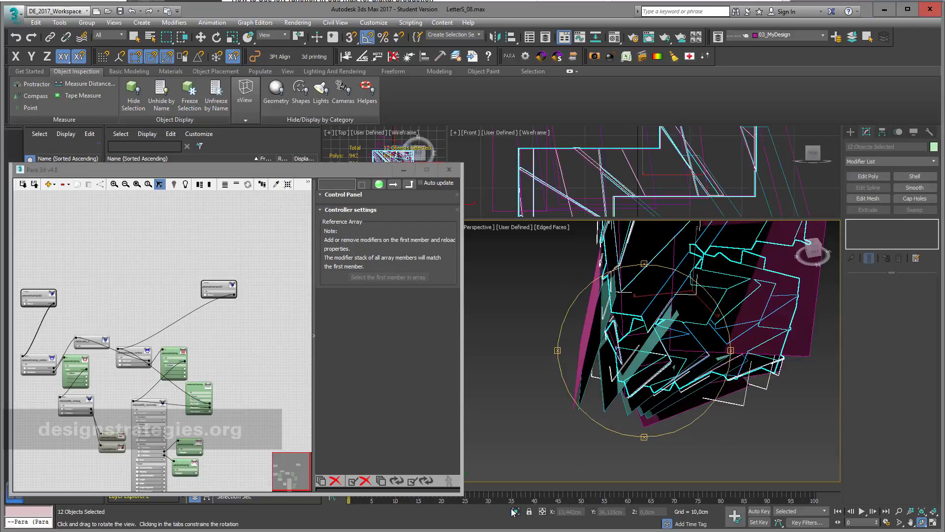
click(515, 511)
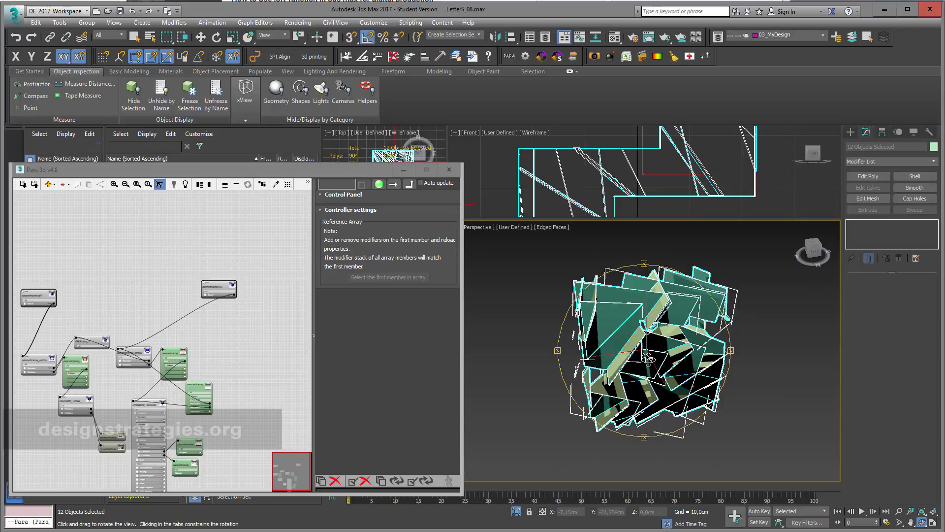
drag(648, 359, 762, 365)
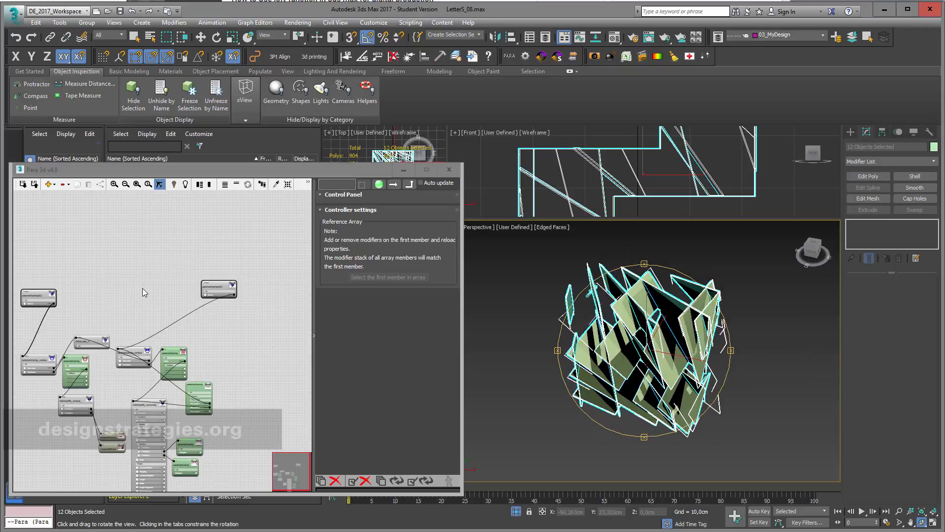
- Add a Compound container to the node graph and place it above the first reference array
scroll(85, 259, down, 2)
middle_drag(84, 259, 104, 267)
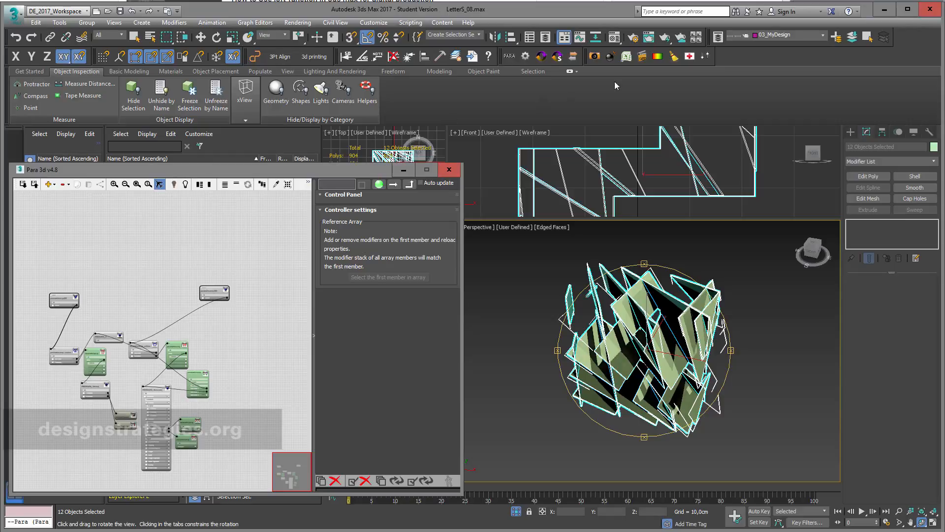
click(55, 185)
mouse_move(61, 196)
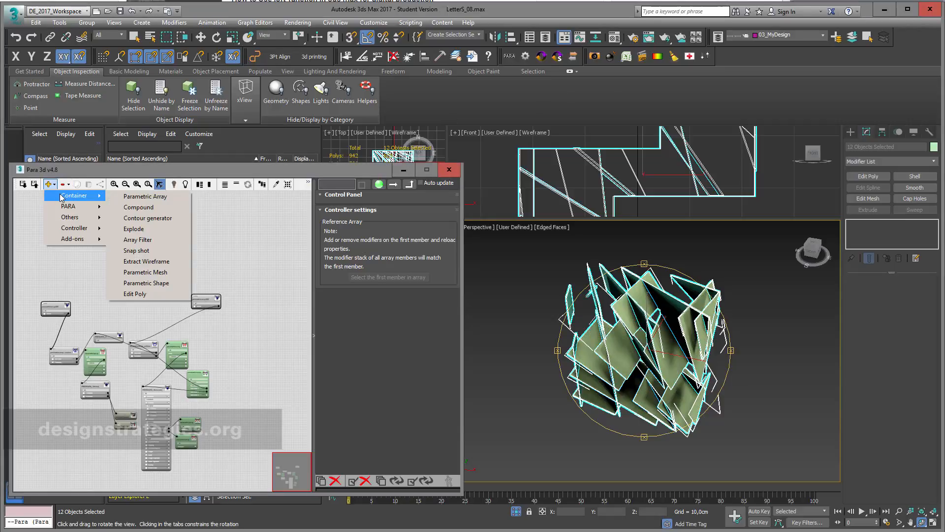
click(145, 207)
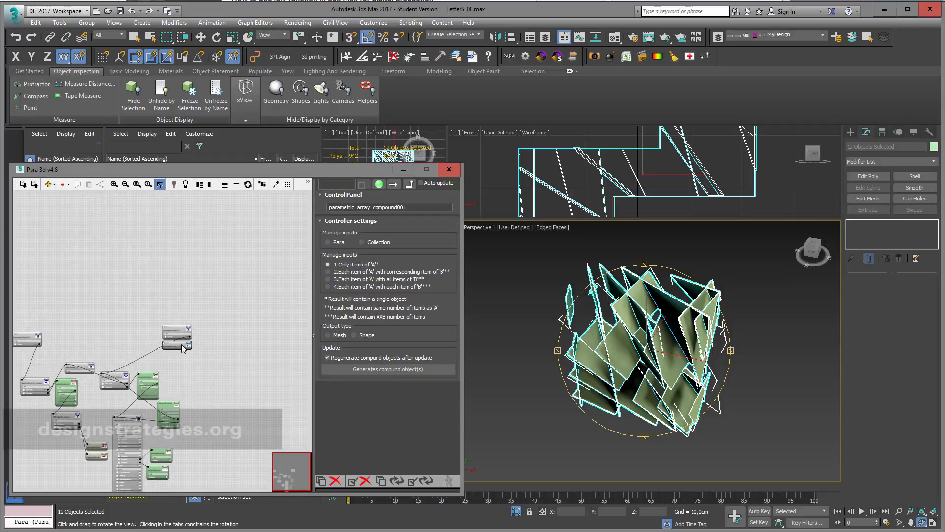
drag(183, 347, 77, 318)
middle_drag(77, 294, 158, 254)
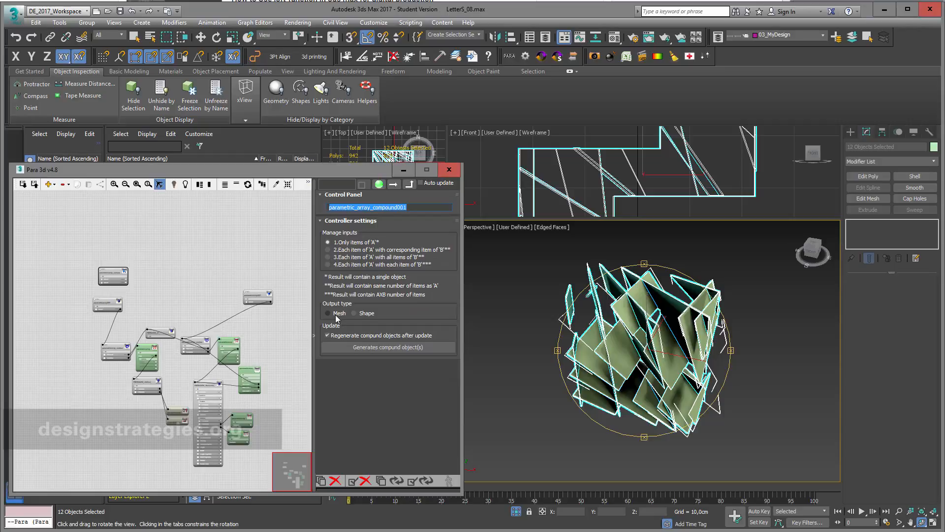
- Configure the compound for Mesh output with the Waffle structure operation, combining each item of A with all items of B
click(328, 313)
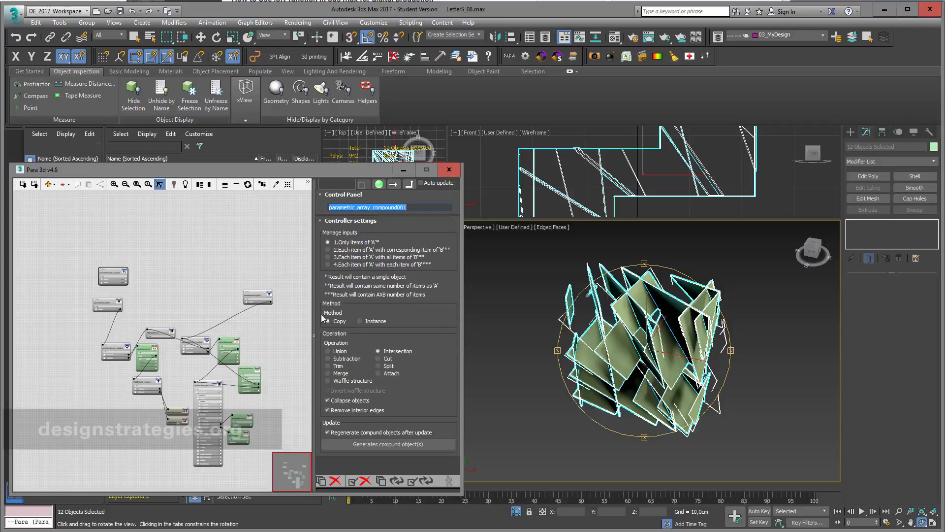
middle_drag(172, 289, 192, 261)
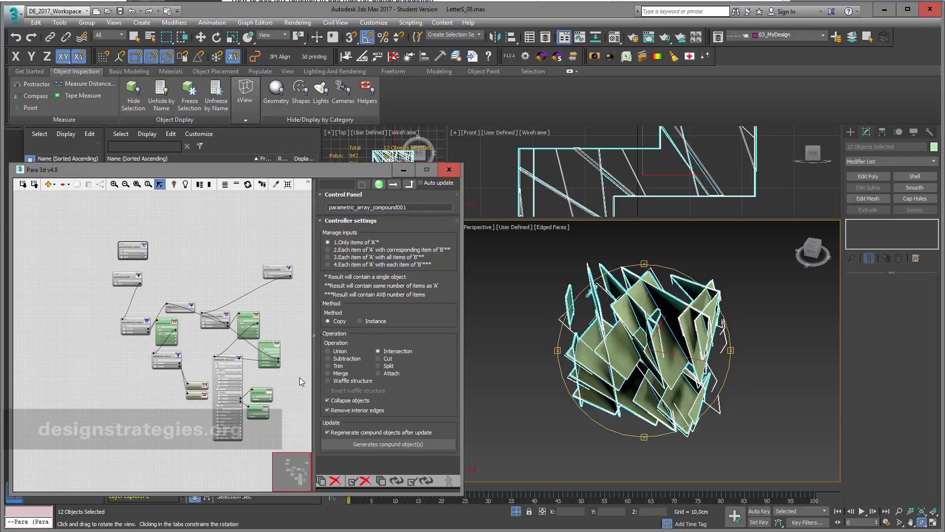
click(328, 380)
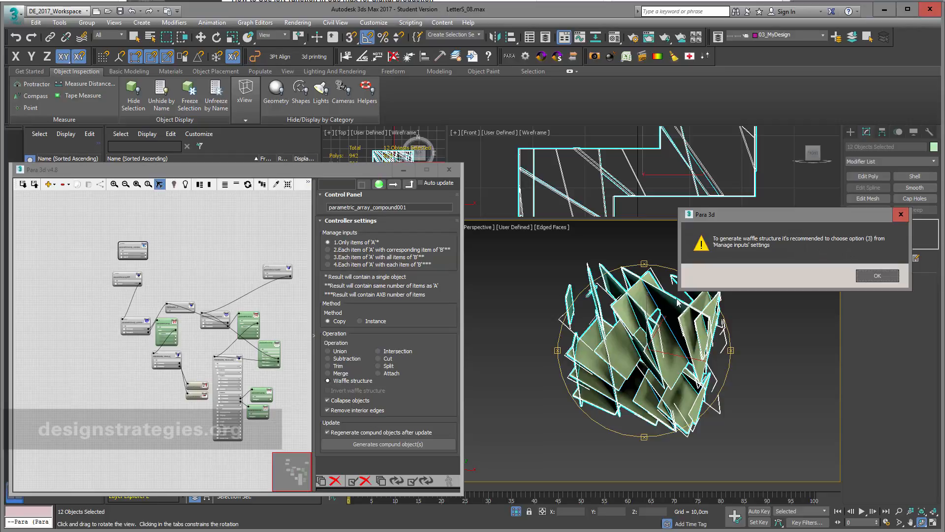
click(877, 276)
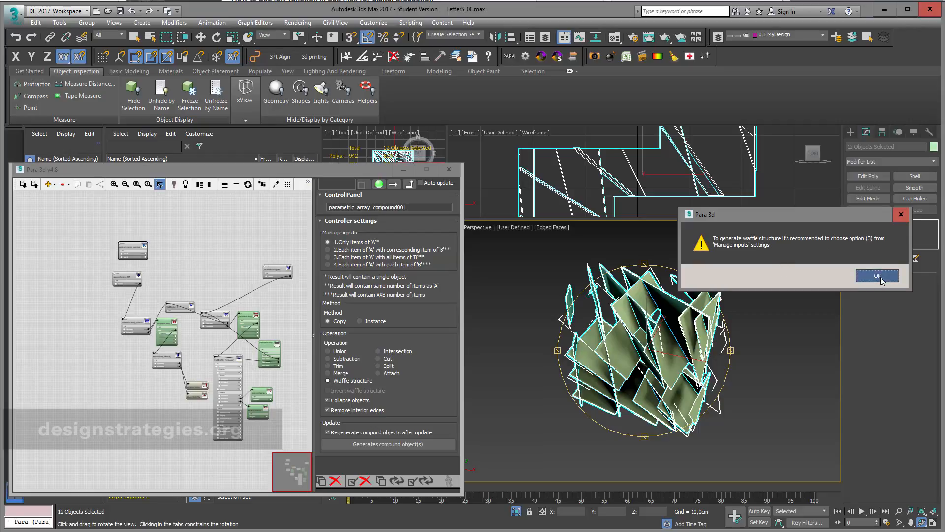
click(328, 257)
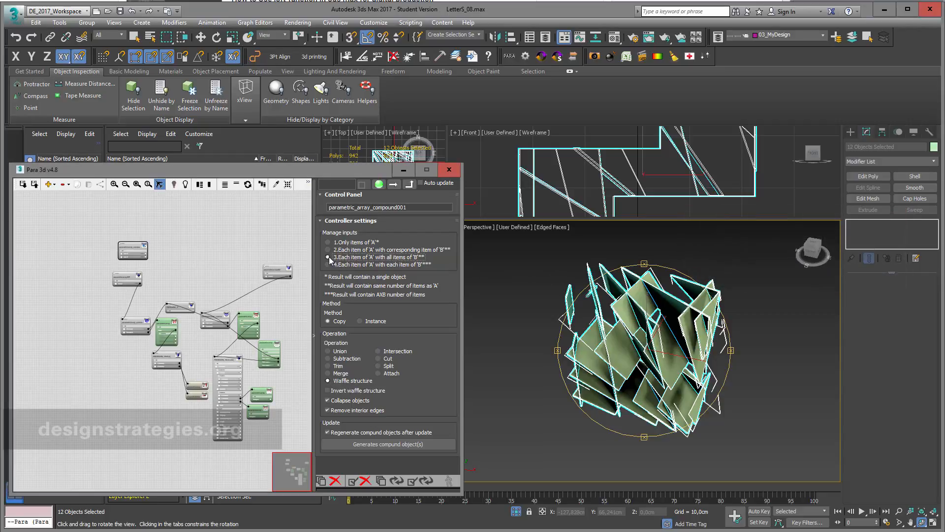
- Enlarge the Para 3d window and link the first and second reference arrays to the compound node's A and B inputs
scroll(192, 266, up, 2)
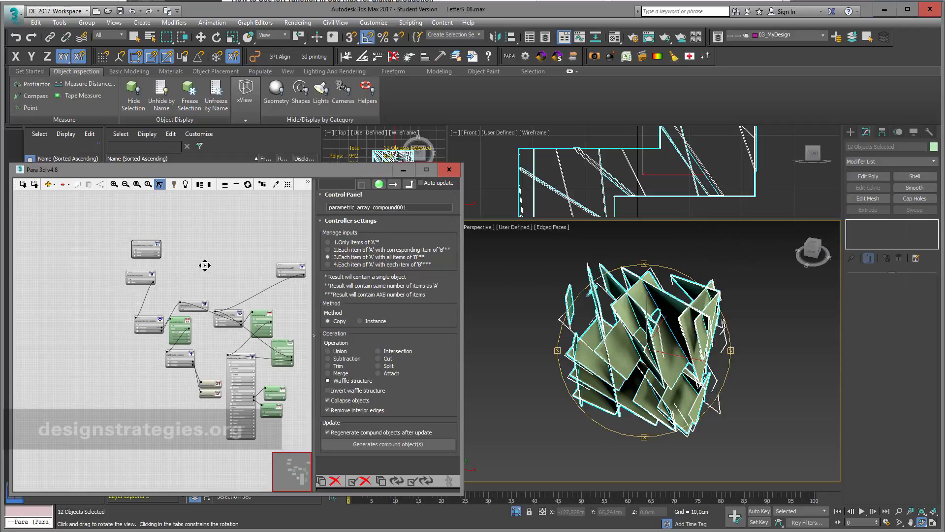
middle_drag(220, 274, 143, 258)
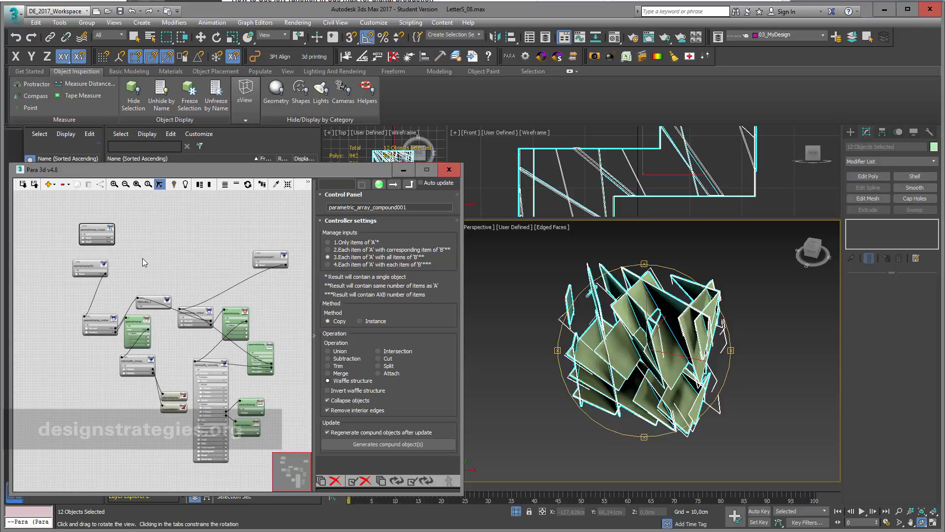
scroll(137, 248, up, 2)
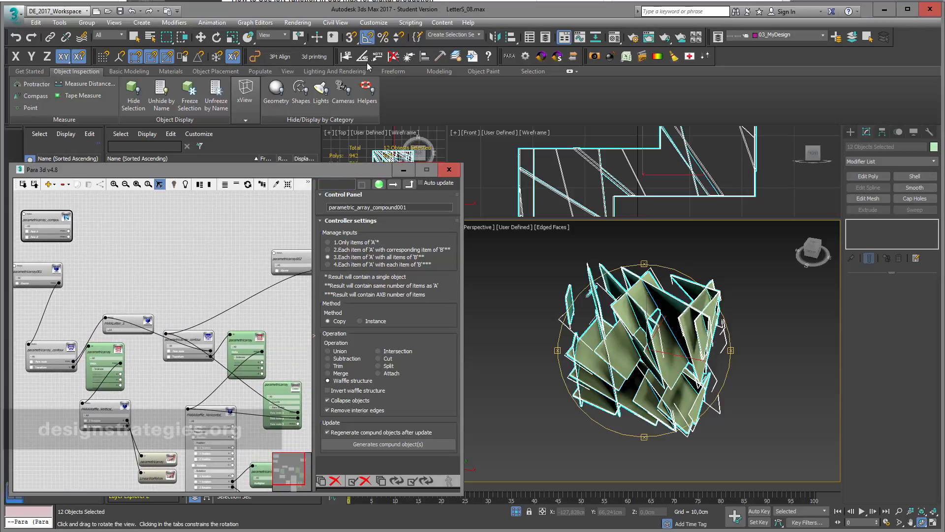
drag(344, 169, 376, 32)
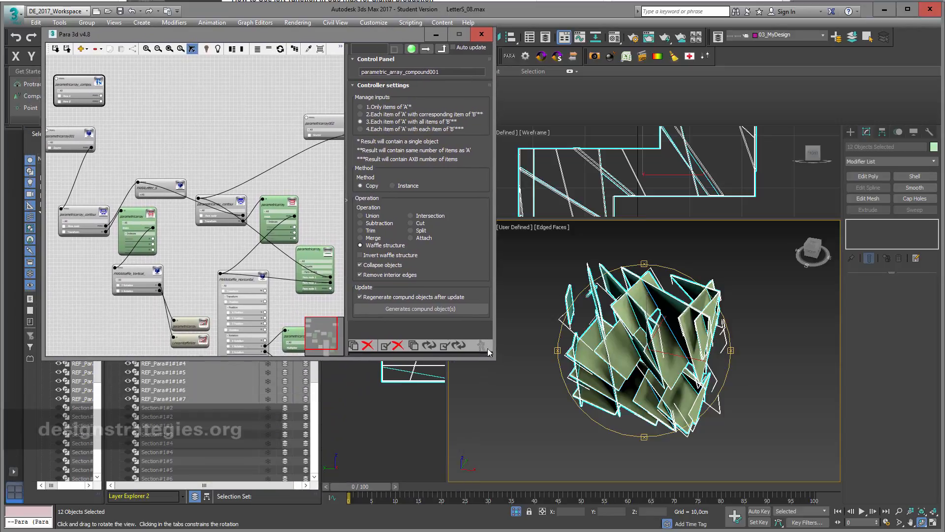
drag(494, 358, 633, 486)
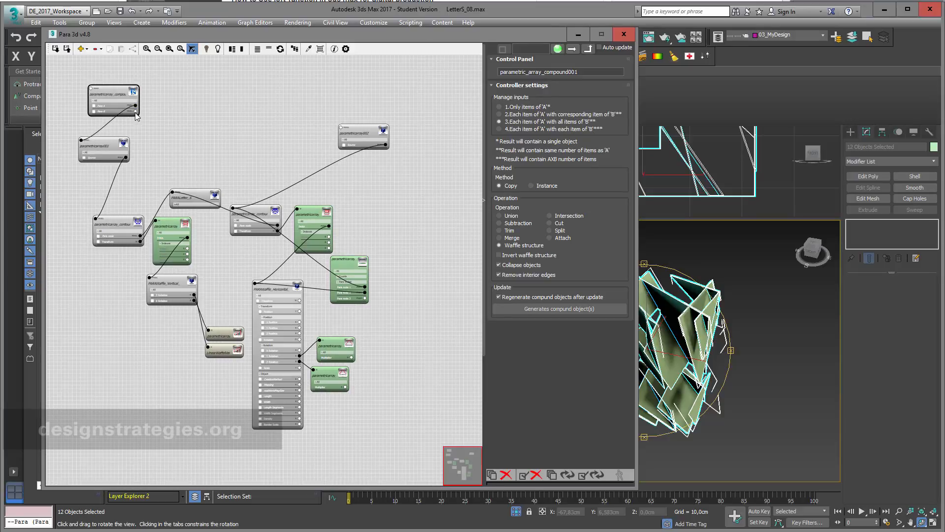
drag(217, 126, 341, 126)
- Generate the compound's waffle objects, dismissing every Boolean error dialog until the generation ends
click(586, 309)
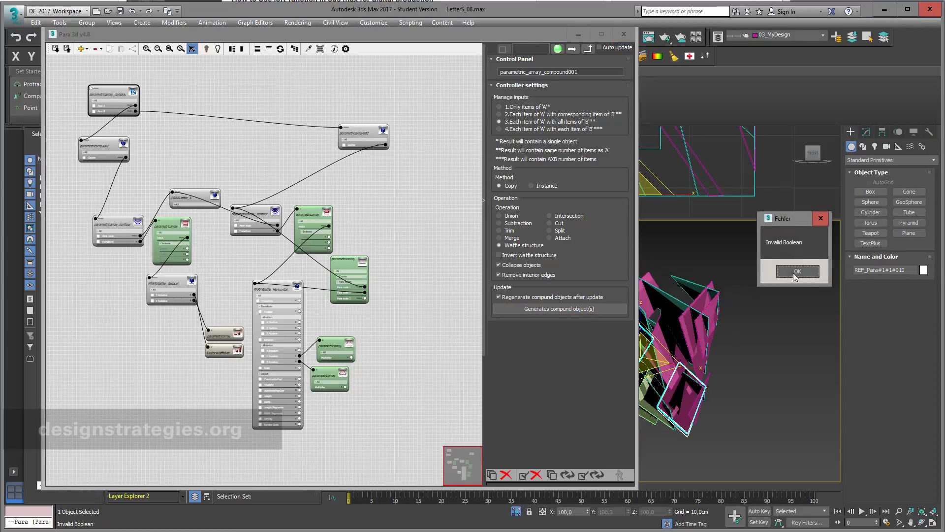
click(796, 271)
click(826, 271)
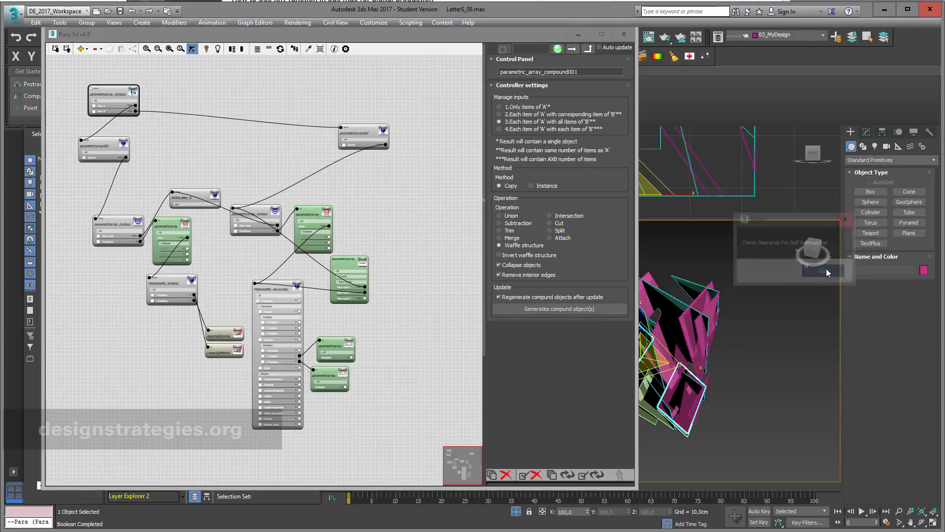
click(804, 270)
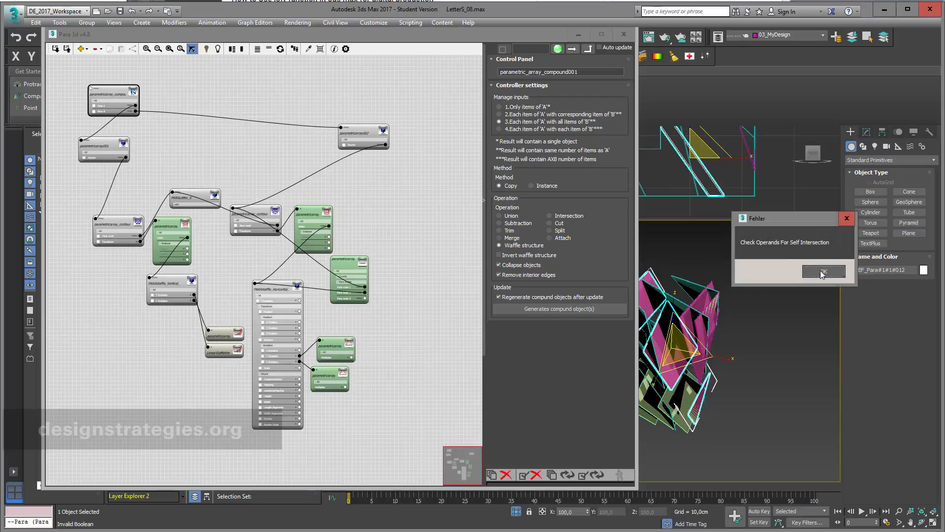
click(821, 271)
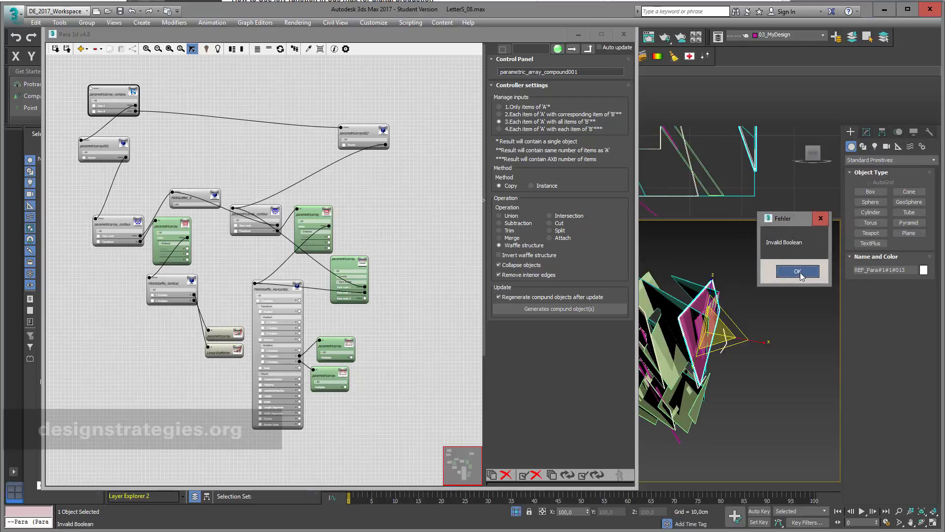
click(800, 273)
click(817, 272)
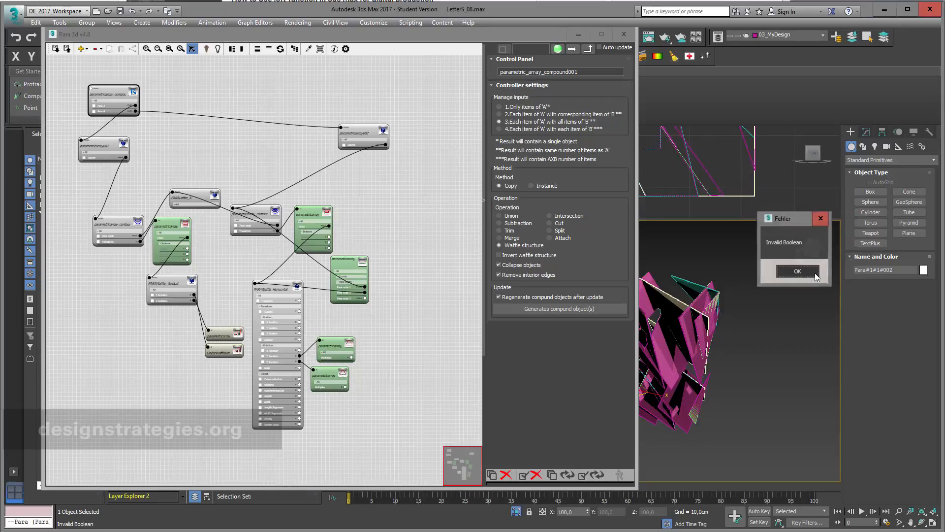
click(815, 274)
click(821, 271)
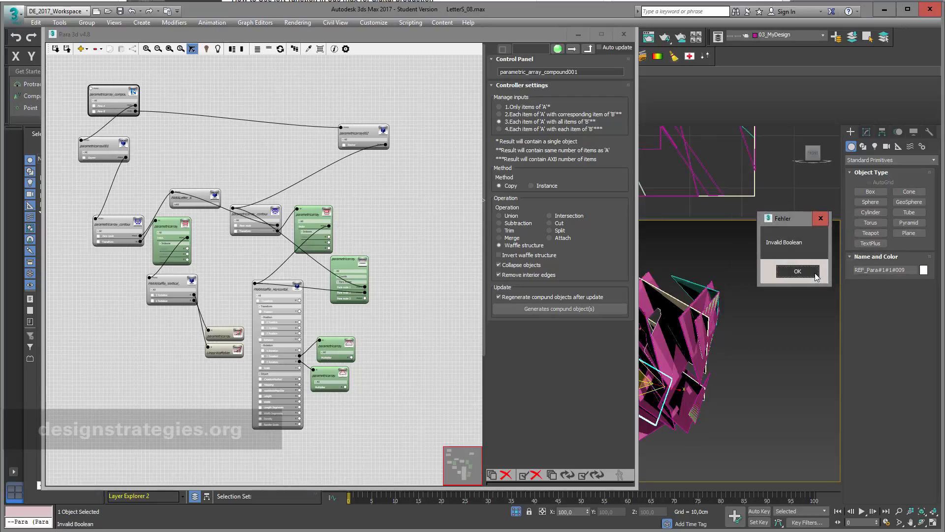
click(815, 272)
click(814, 273)
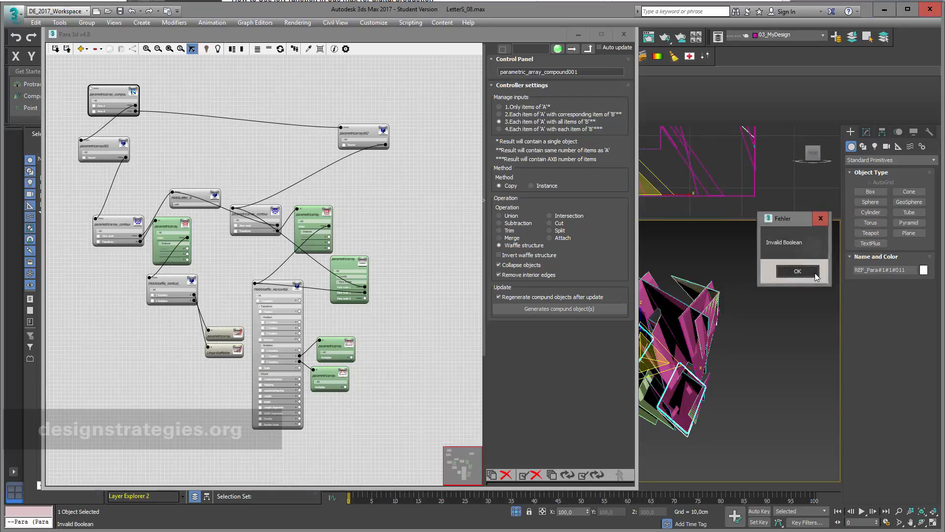
click(814, 272)
click(815, 272)
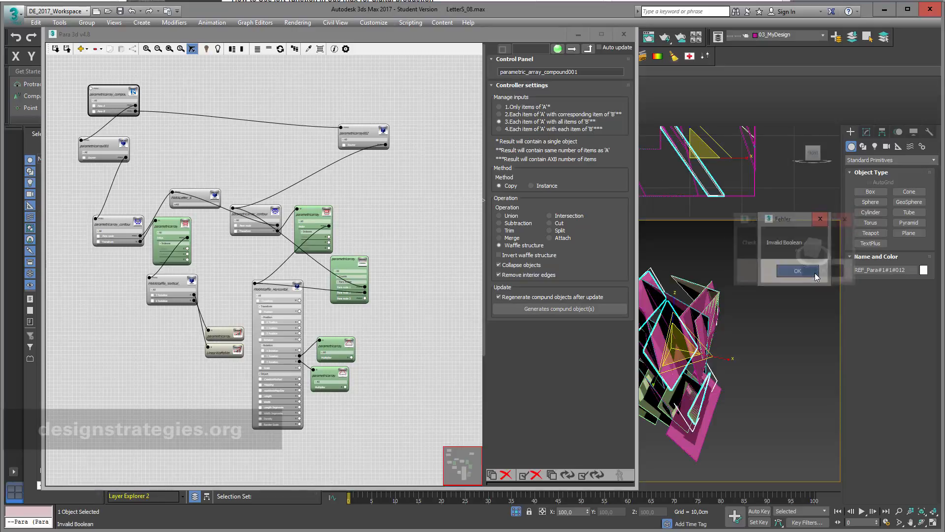
click(815, 272)
click(814, 272)
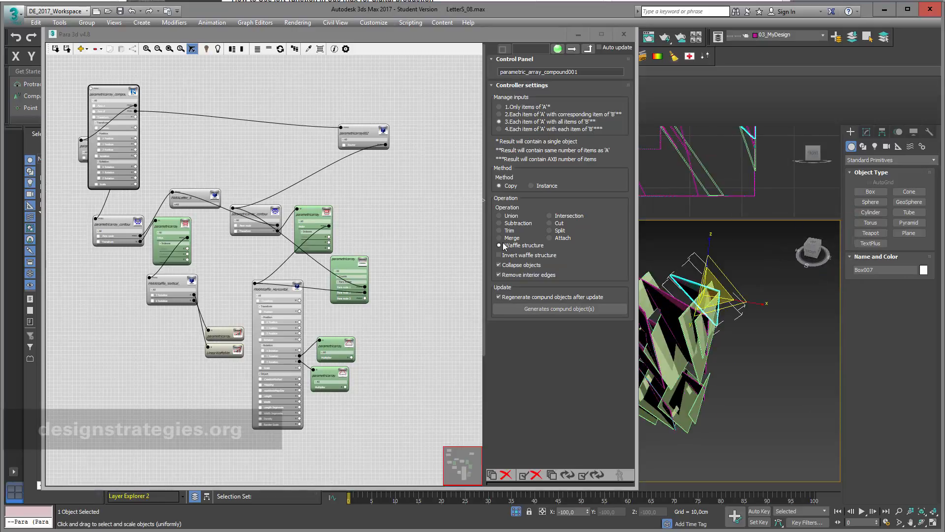
- Move the compound node clear of the first array, then isolate the compound's generated members and inspect them from a rotated perspective
drag(468, 31, 442, 23)
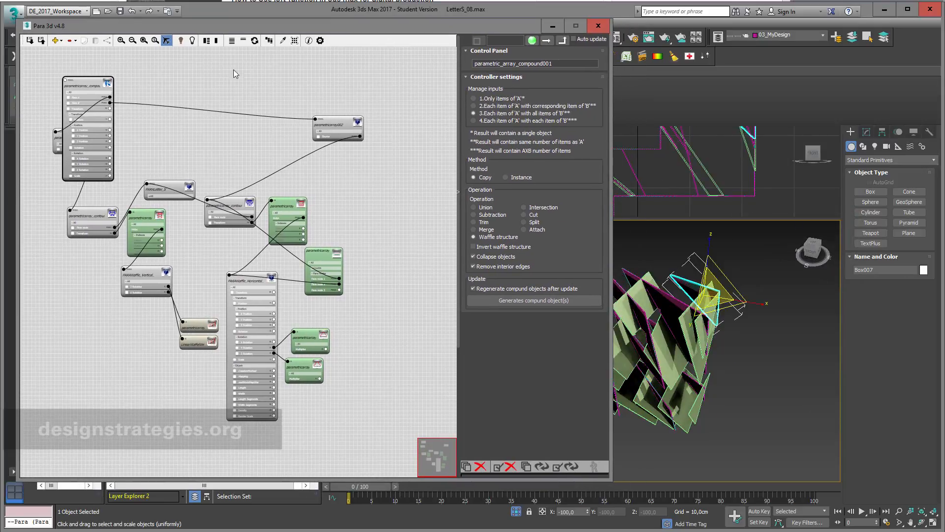
drag(90, 84, 151, 71)
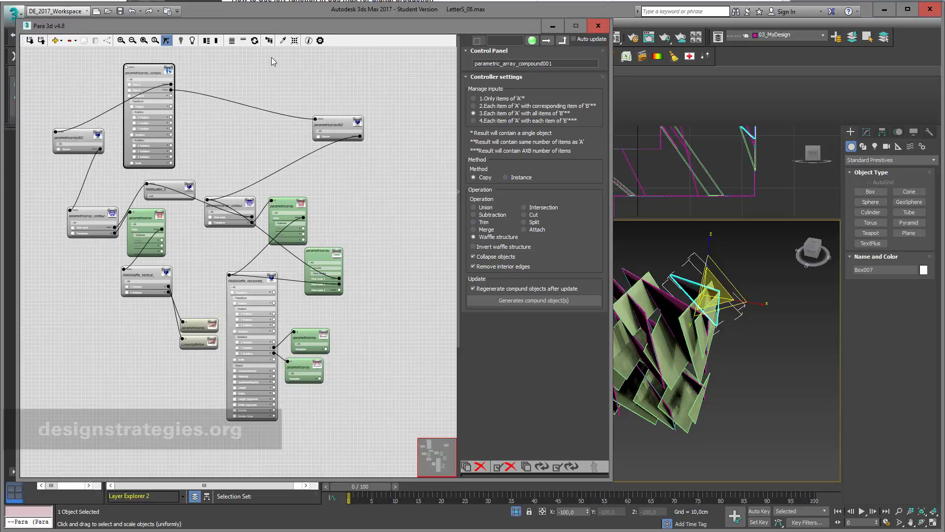
click(294, 41)
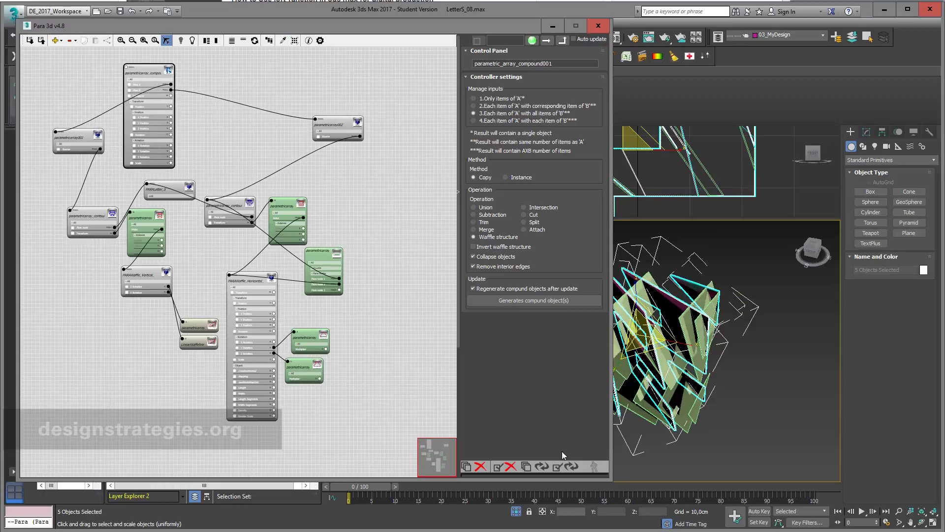
click(515, 512)
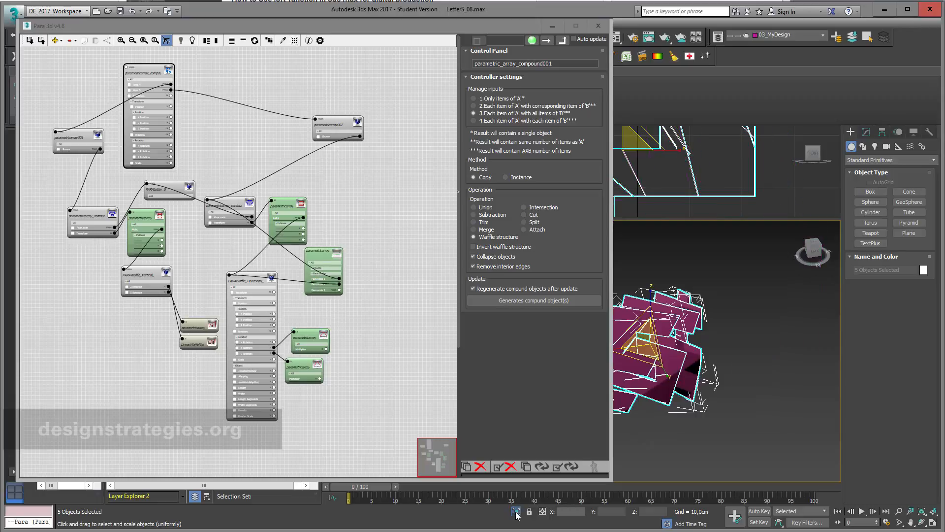
drag(480, 26, 303, 68)
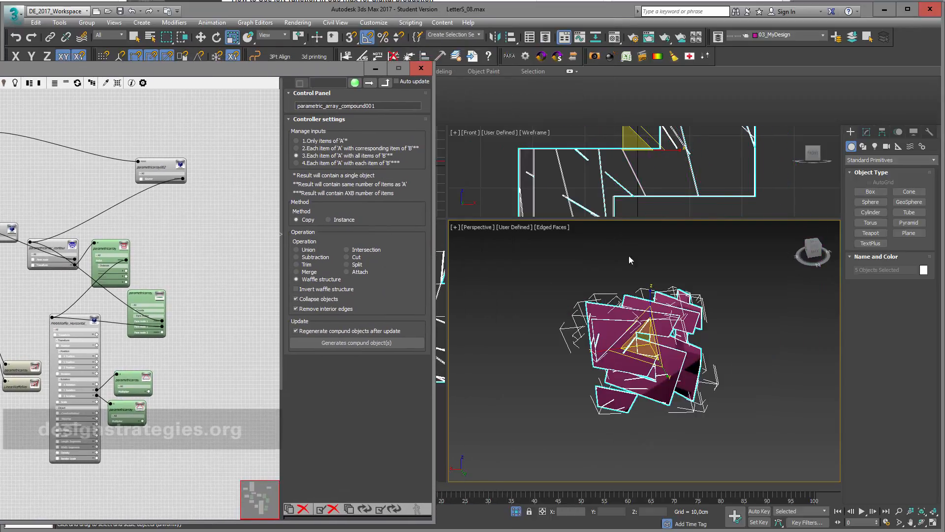
click(922, 522)
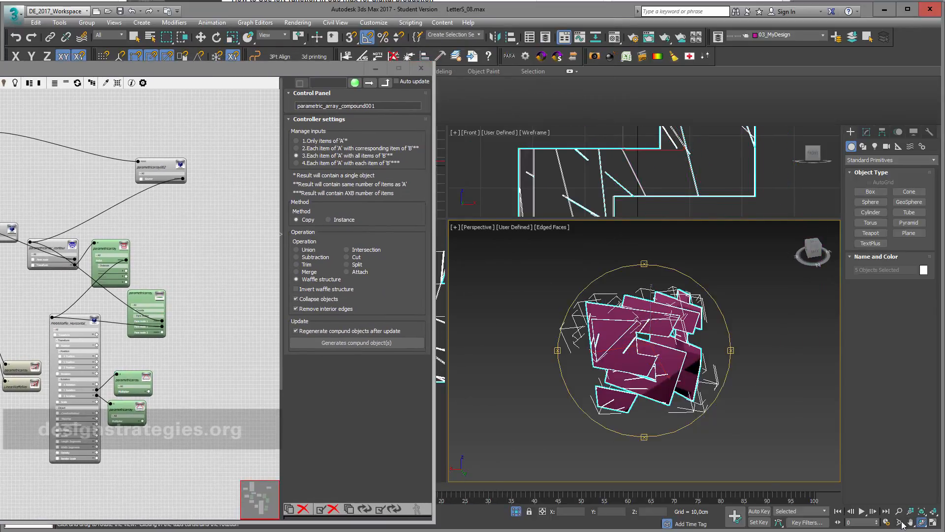
drag(610, 324, 709, 341)
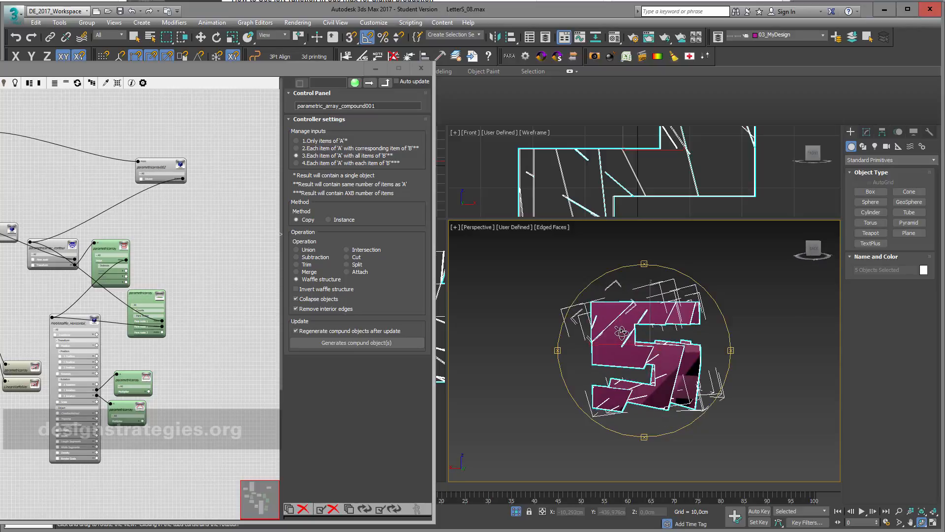
- Add a second compound container node to the graph and place it above the second reference array node
drag(675, 333, 684, 372)
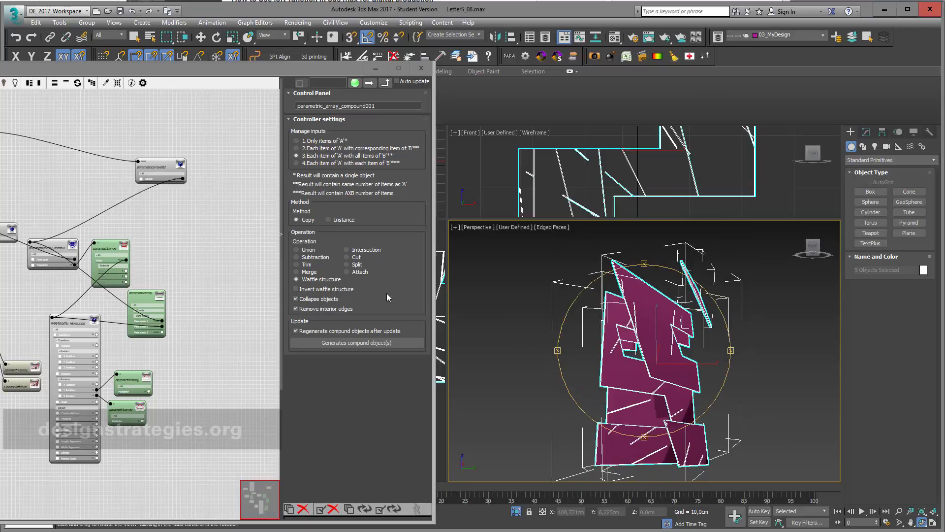
middle_drag(142, 131, 177, 185)
scroll(177, 185, down, 2)
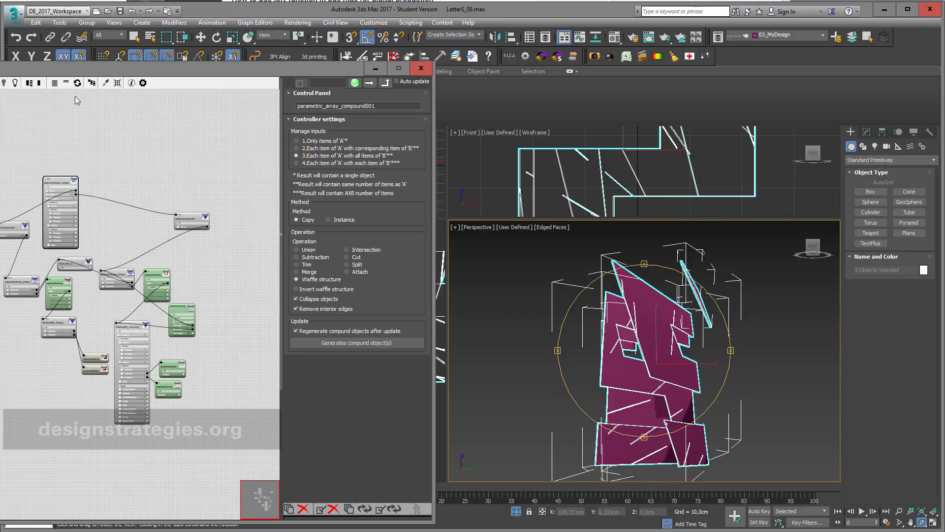
drag(67, 72, 271, 51)
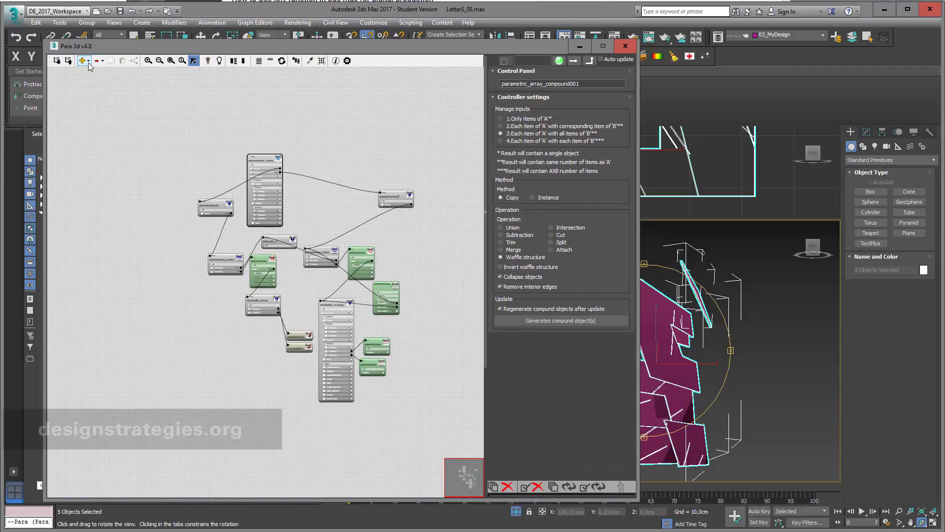
click(86, 61)
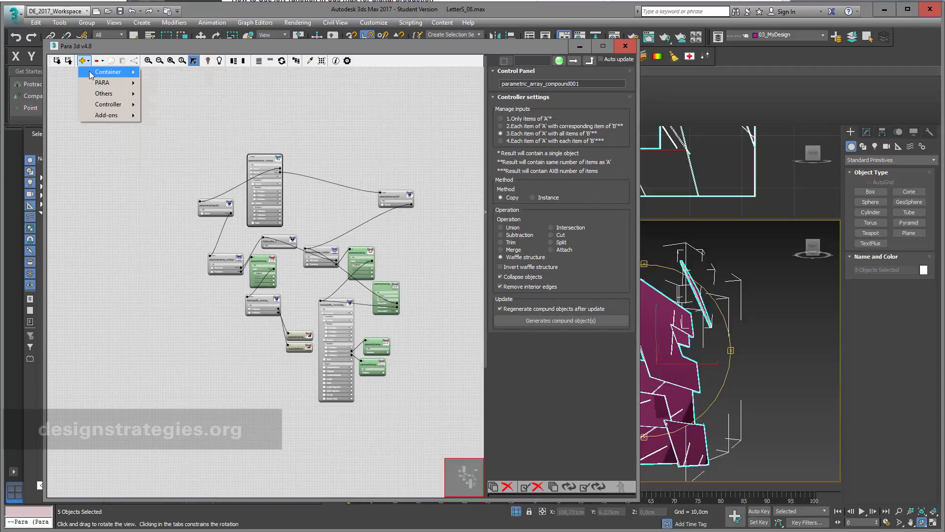
mouse_move(99, 73)
click(197, 84)
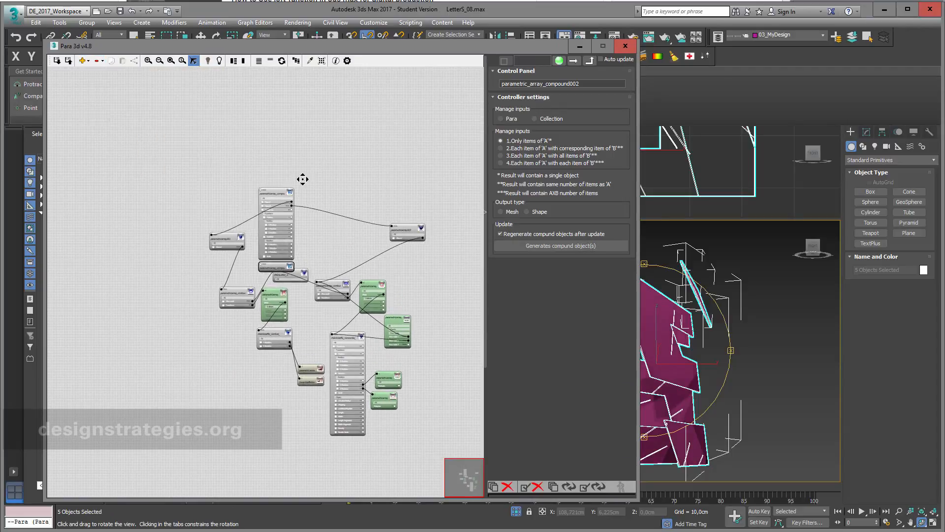
drag(269, 293, 379, 192)
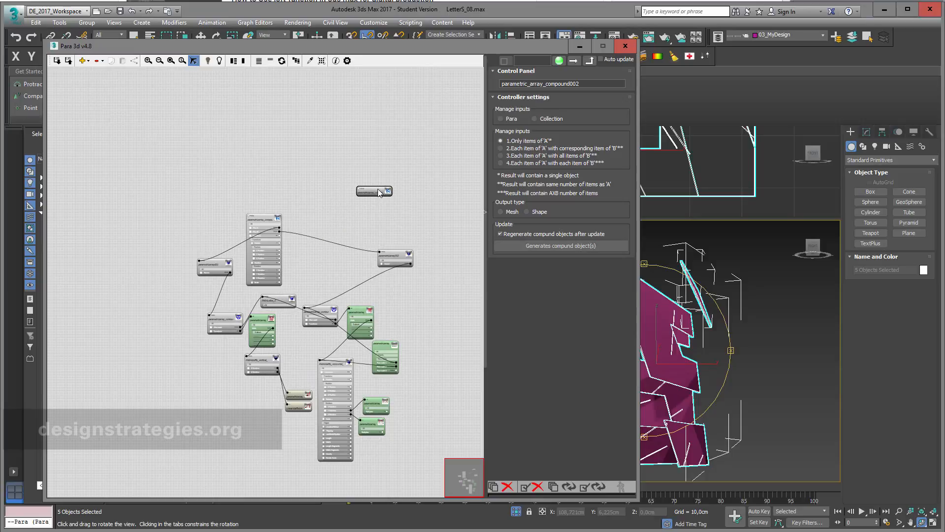
- Configure the new compound for Para inputs, Mesh output and the Waffle structure operation, combining each item of A with all items of B
click(508, 121)
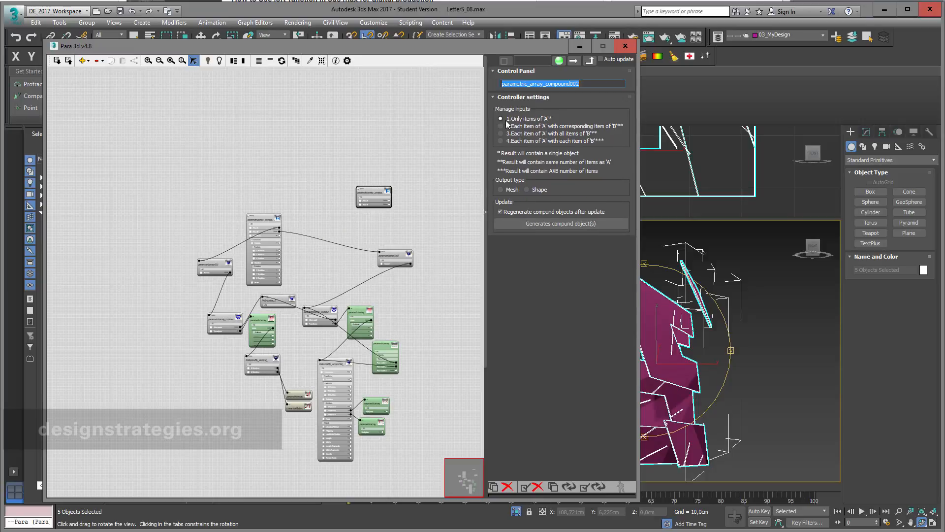
click(500, 190)
scroll(412, 204, up, 2)
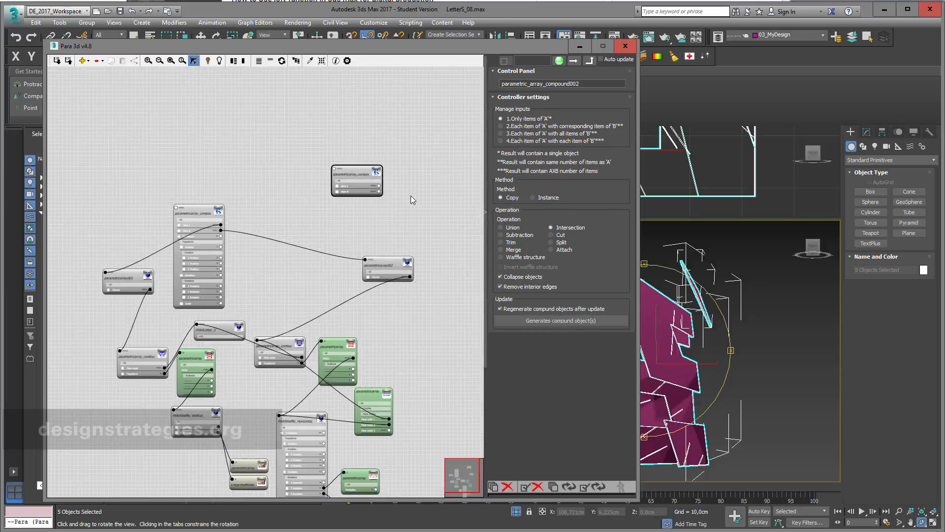
click(502, 257)
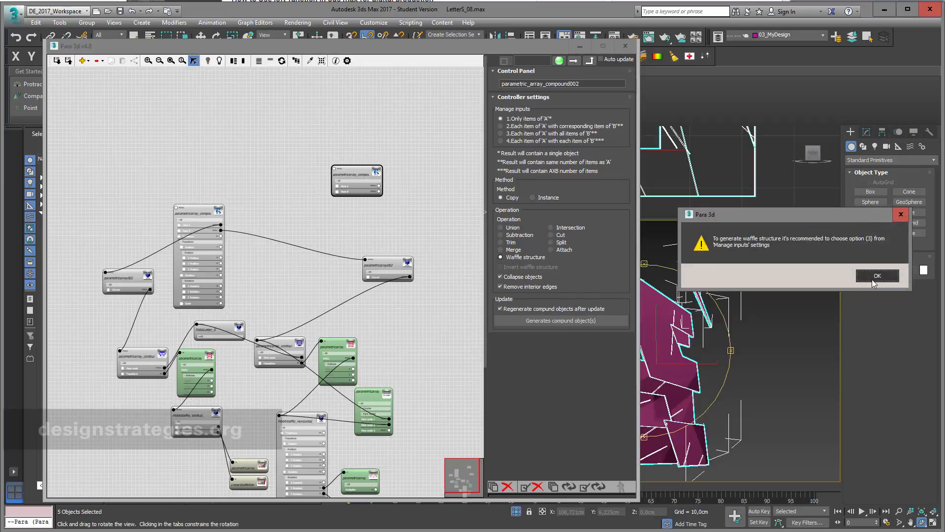
click(878, 276)
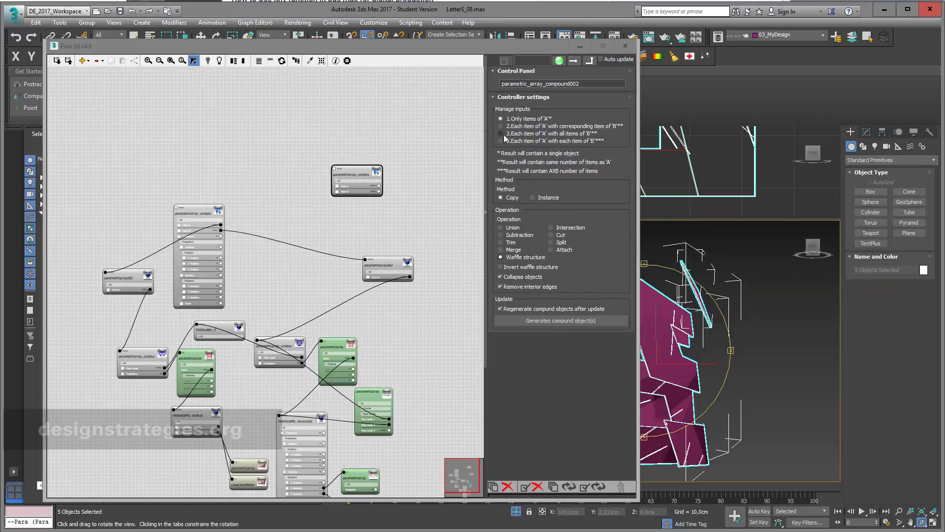
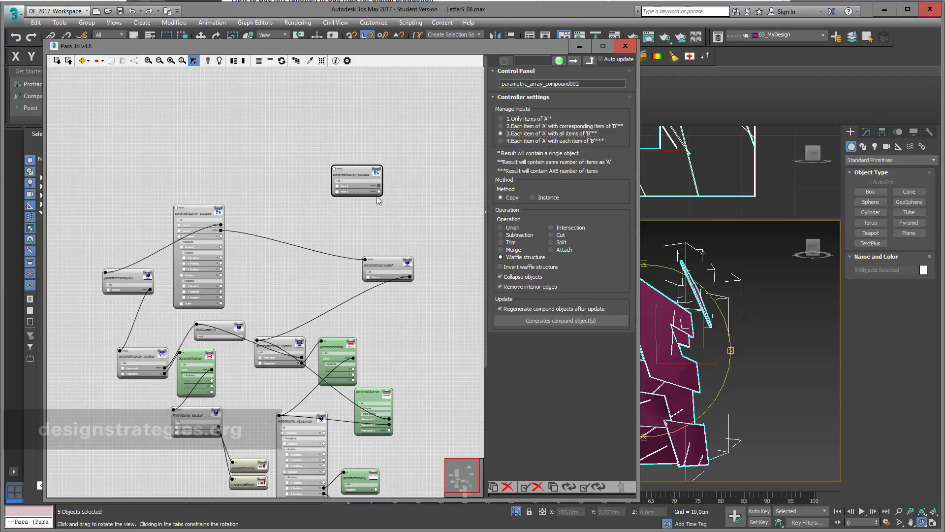
- Link the second reference array to the new compound's A input and the first to its B input, and turn off object isolation
drag(378, 186, 365, 259)
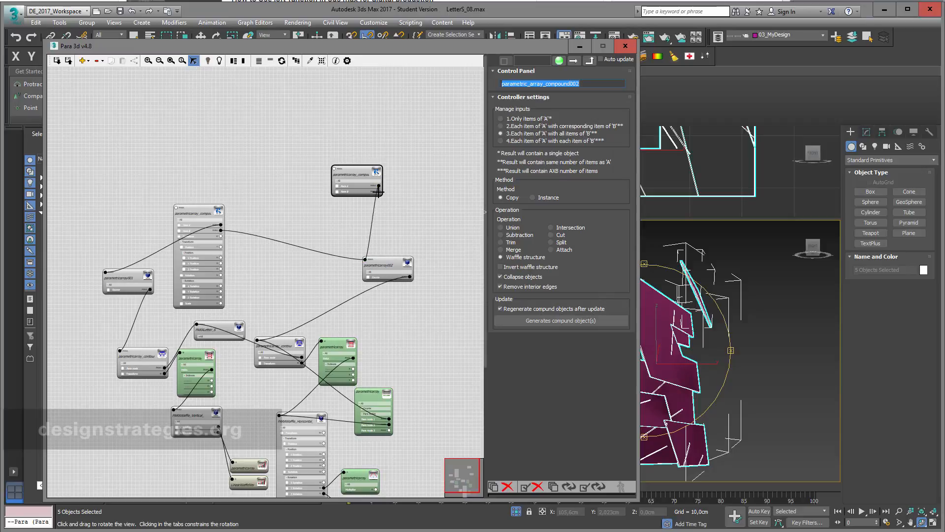
drag(378, 191, 105, 273)
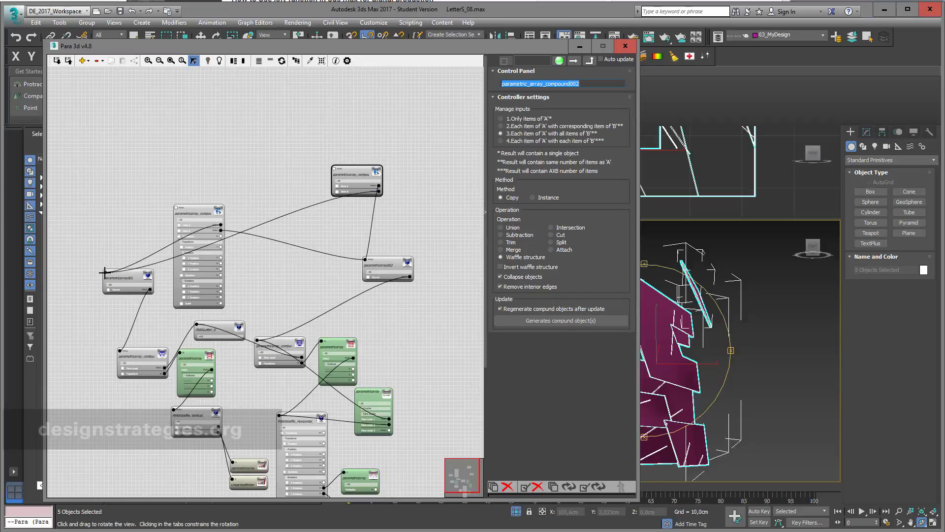
click(577, 318)
click(517, 512)
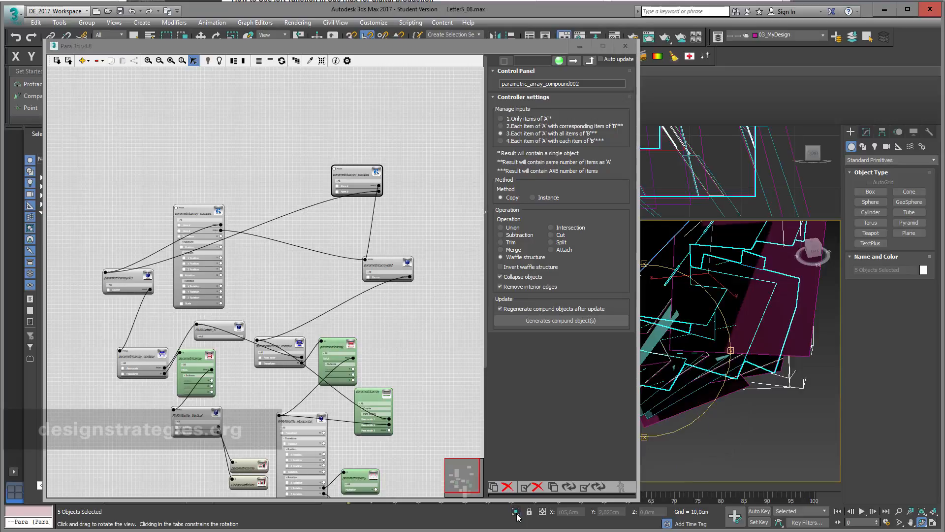
- Generate the second compound's waffle objects, dismissing each Boolean and self-intersection error dialog until the generation ends
click(557, 323)
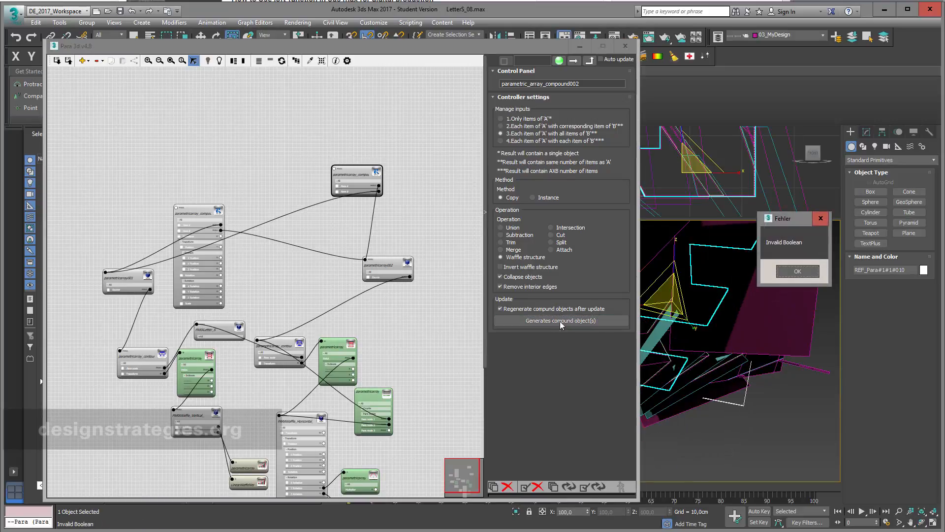
click(808, 275)
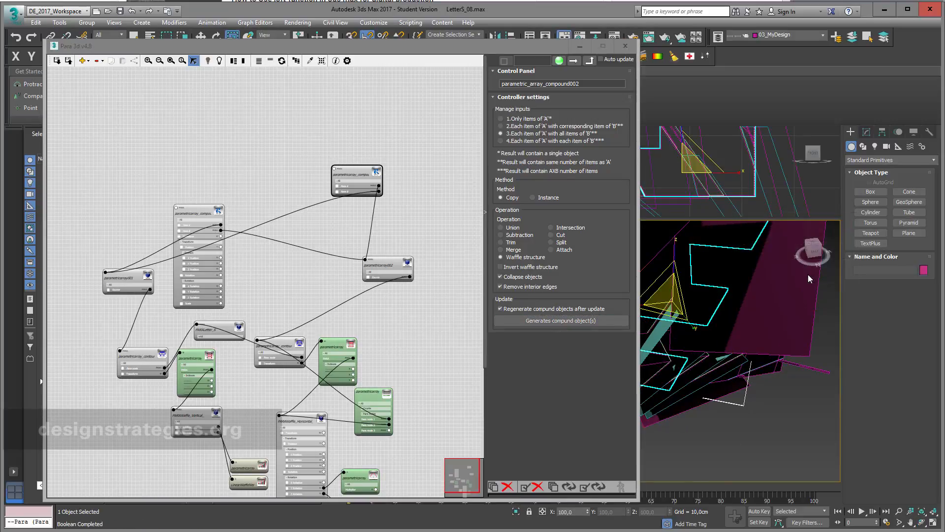
click(807, 275)
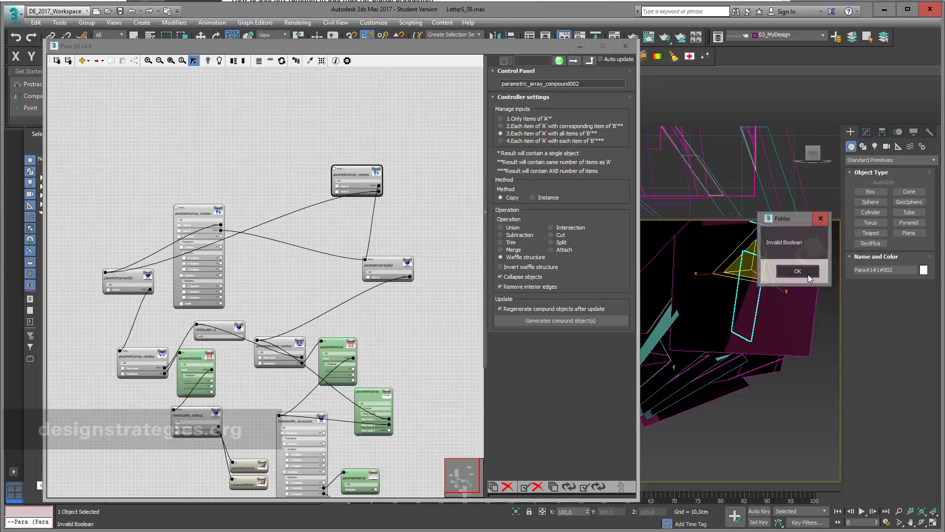
click(807, 274)
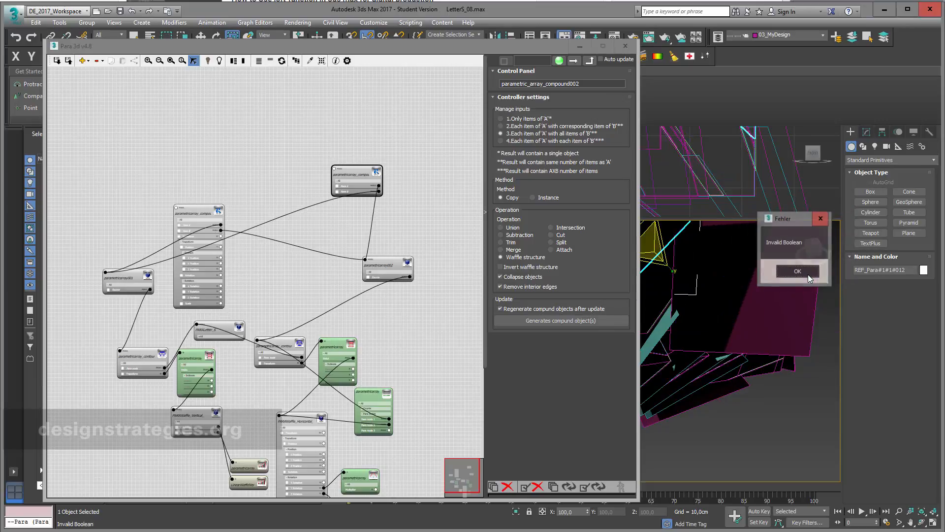
click(808, 274)
click(808, 274)
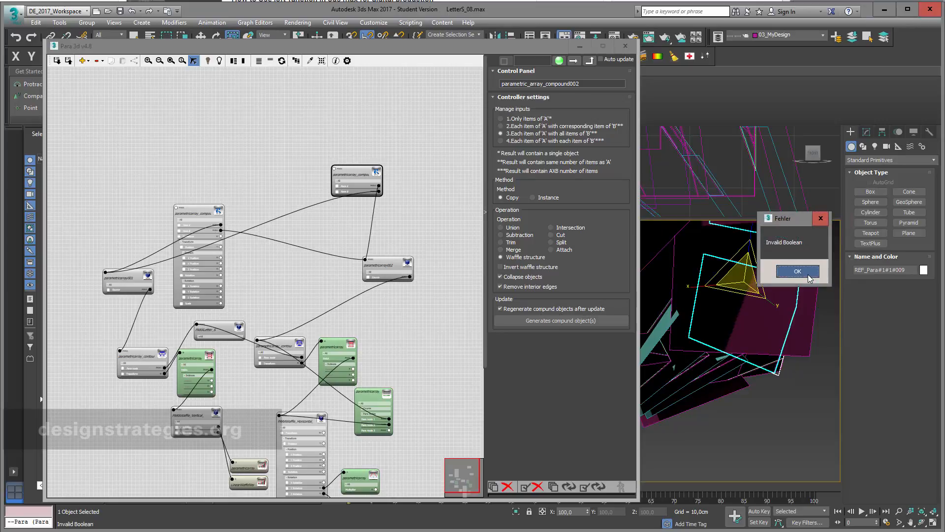
click(807, 274)
click(808, 274)
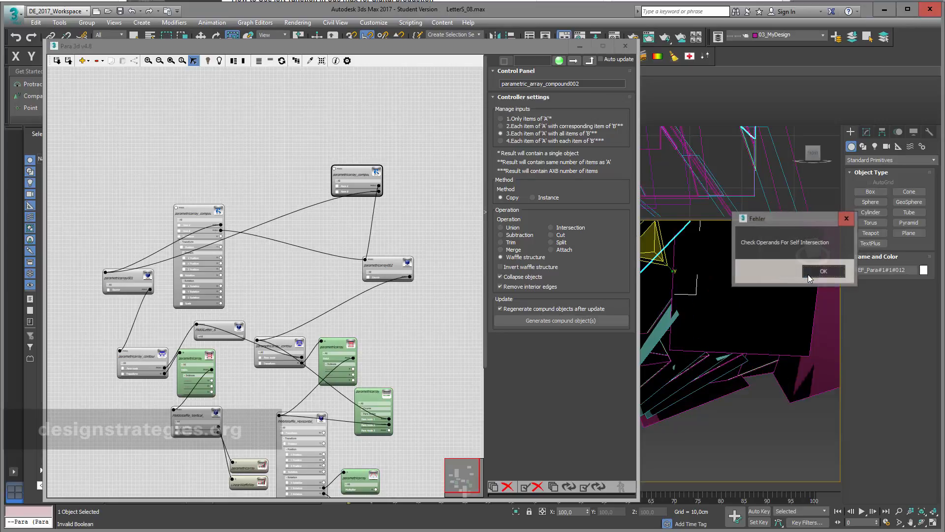
click(808, 274)
click(808, 273)
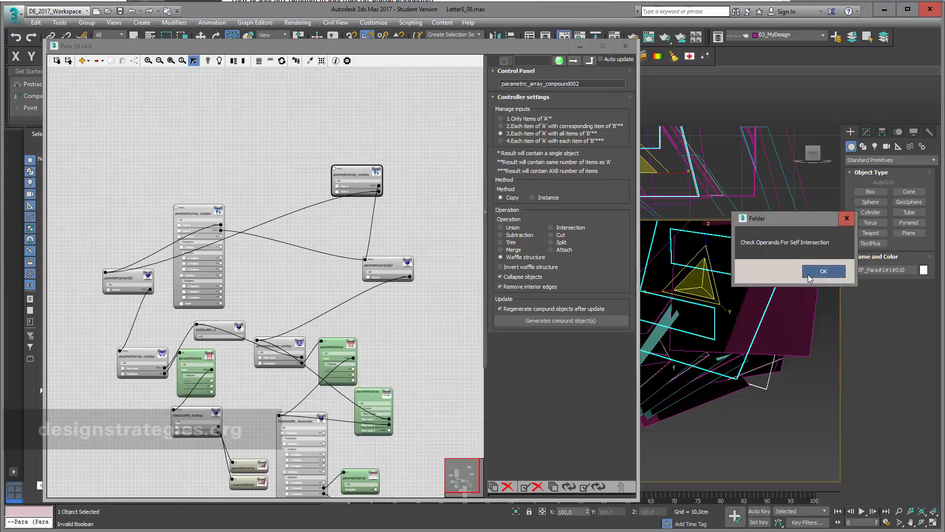
click(807, 273)
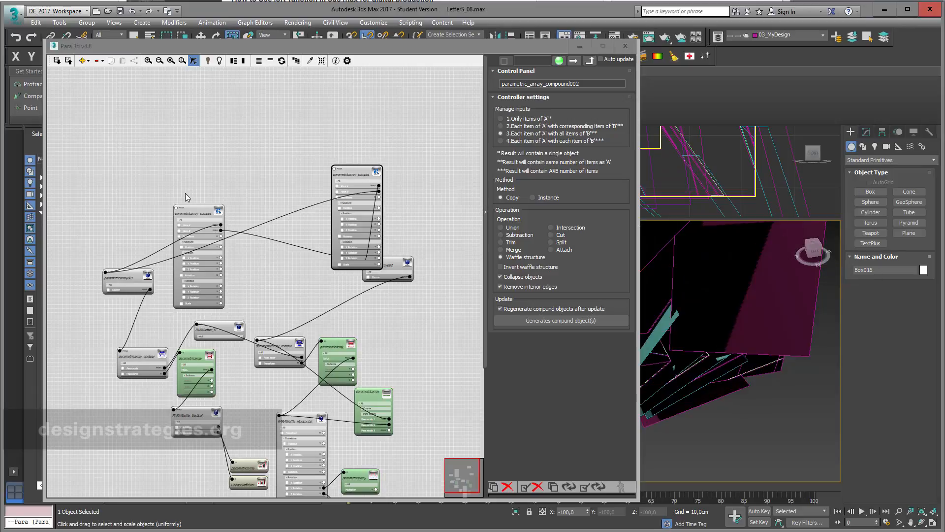
- Arrange the two compound nodes side by side, select both nodes' generated members together and isolate them
drag(357, 169, 303, 158)
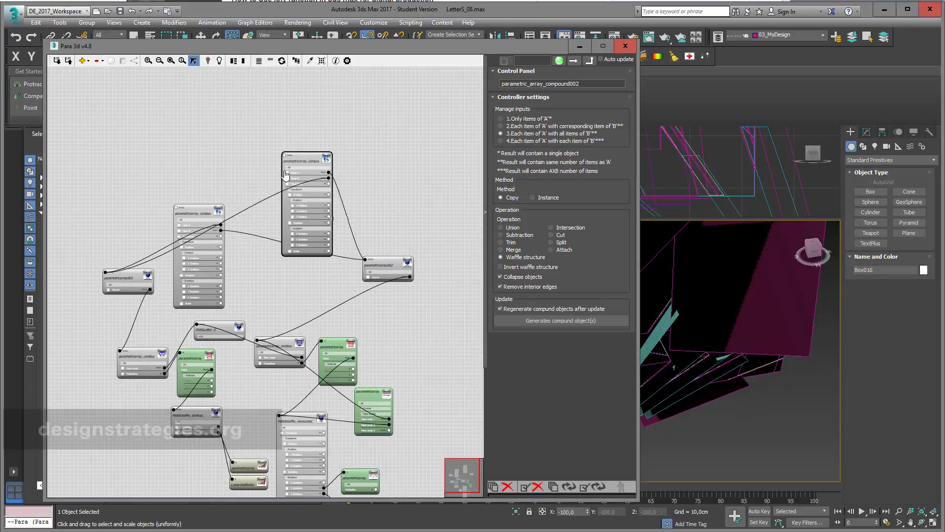
drag(199, 206, 198, 148)
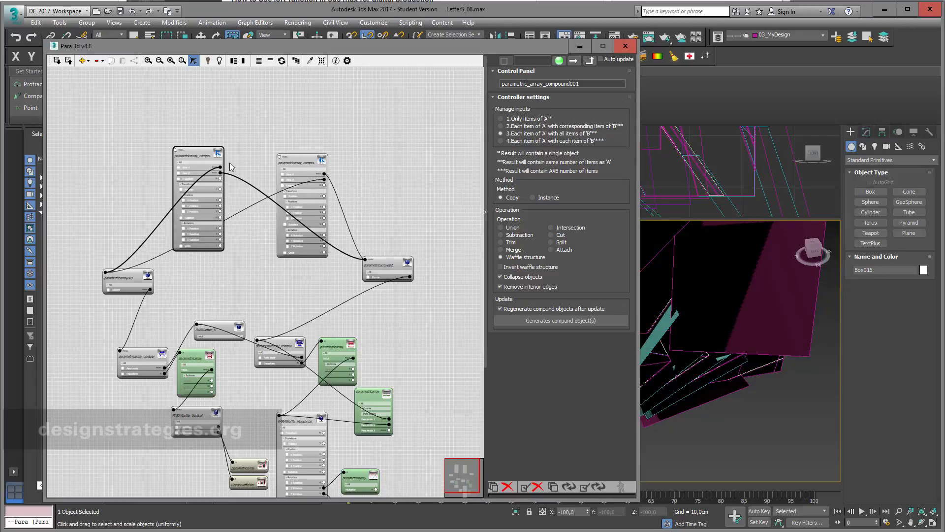
click(304, 157)
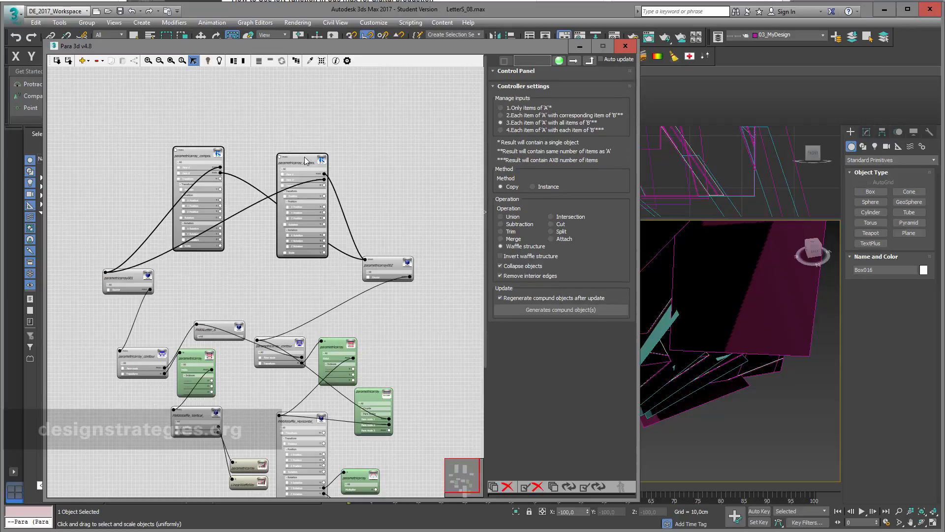
click(321, 60)
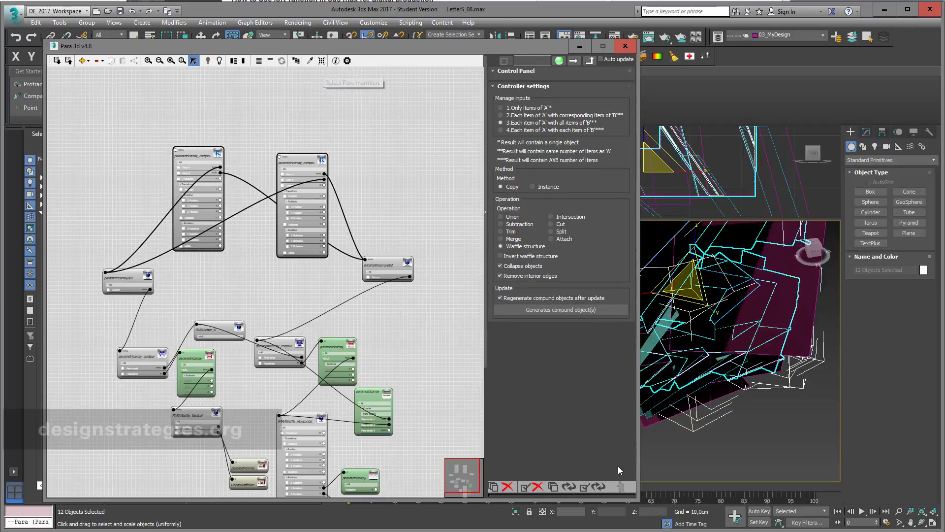
click(516, 512)
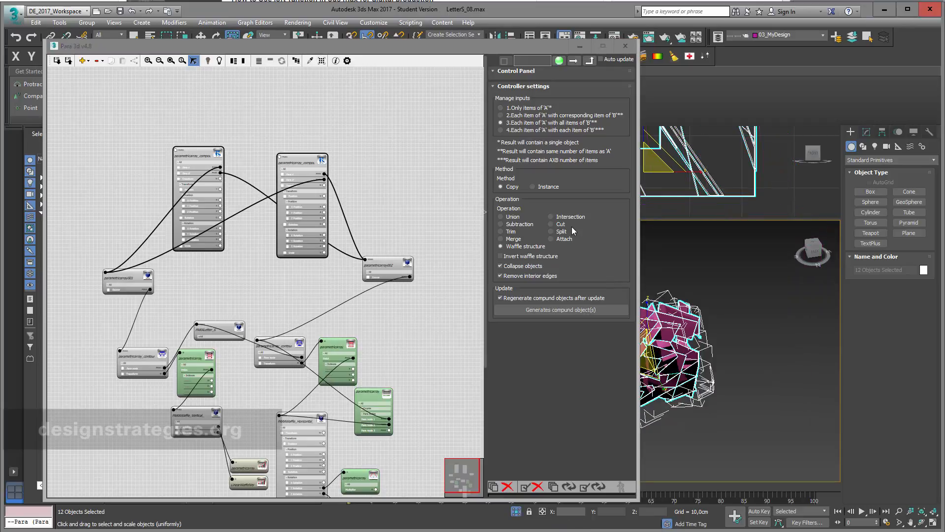
- Clear the Para 3d window off the model, maximize the perspective viewport and examine how the combined waffle panels intersect from several angles
drag(547, 46, 348, 196)
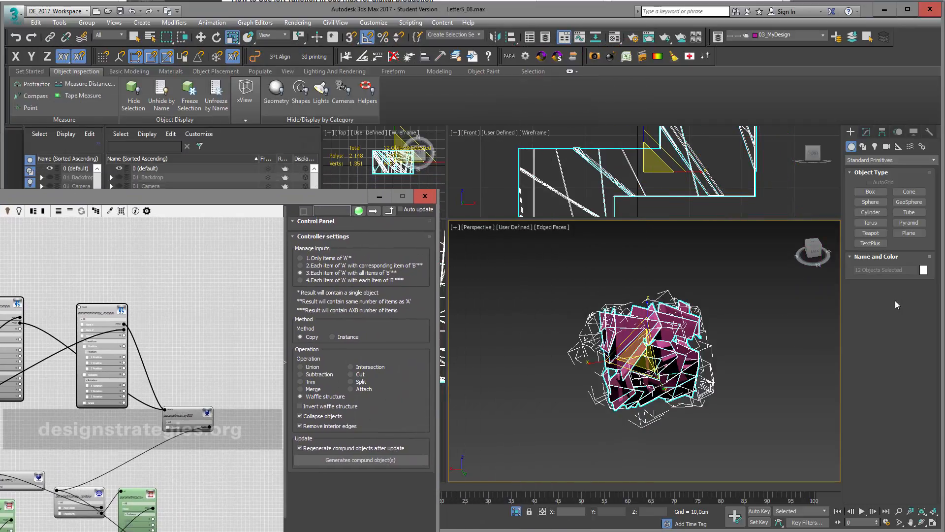
click(933, 524)
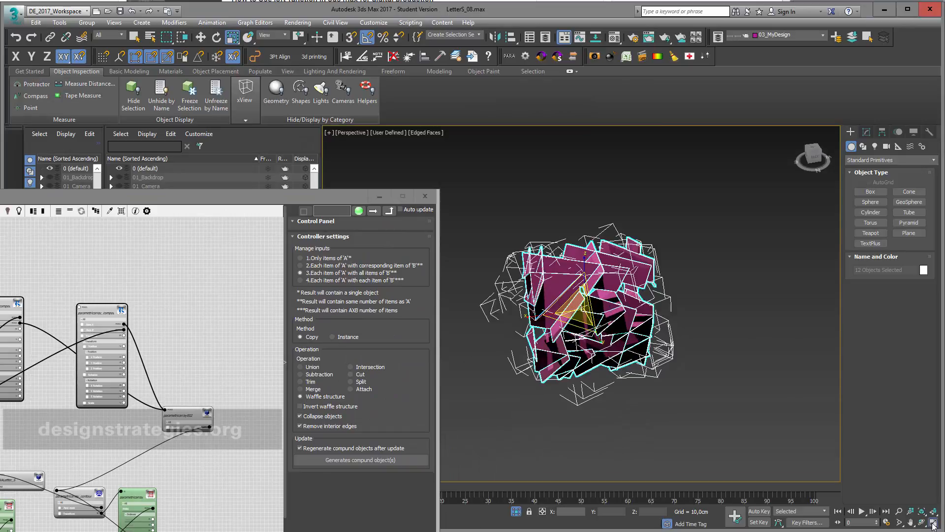
click(238, 199)
drag(235, 204, 189, 203)
click(502, 235)
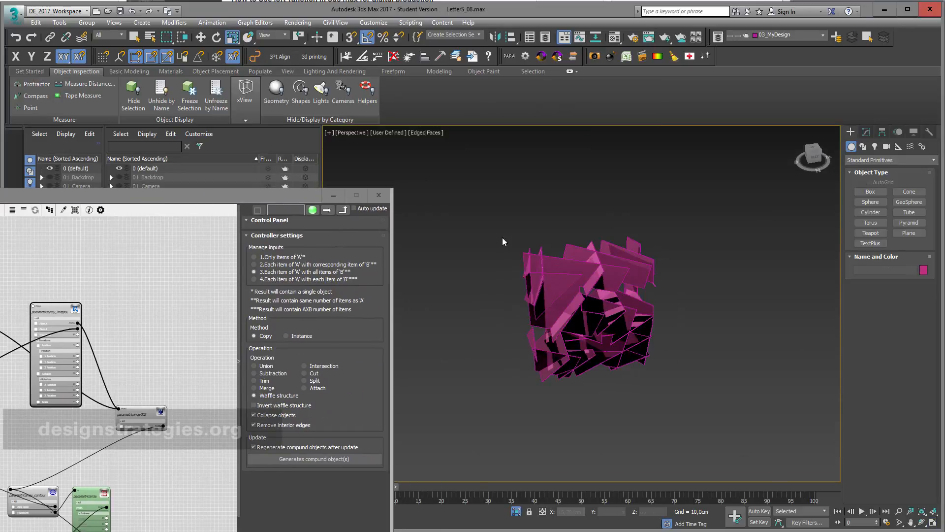
scroll(579, 305, up, 3)
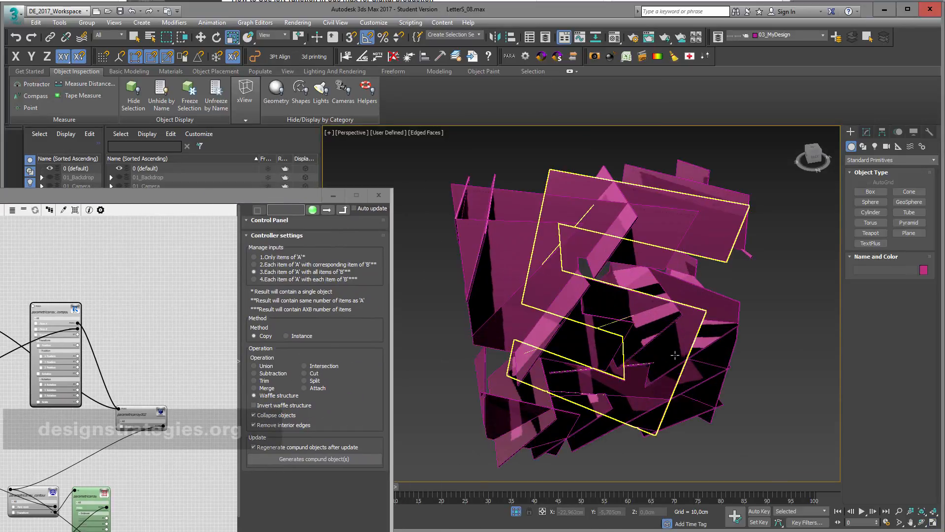
click(920, 523)
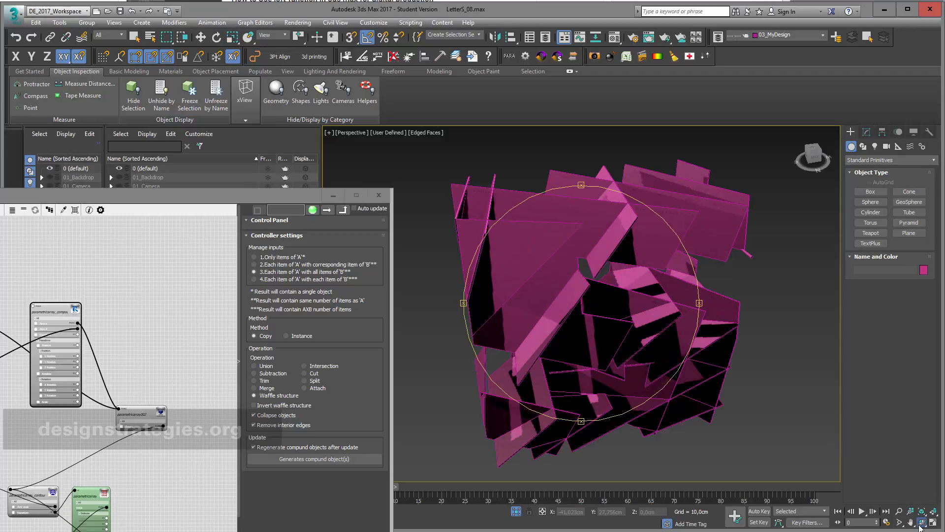
drag(622, 322, 776, 315)
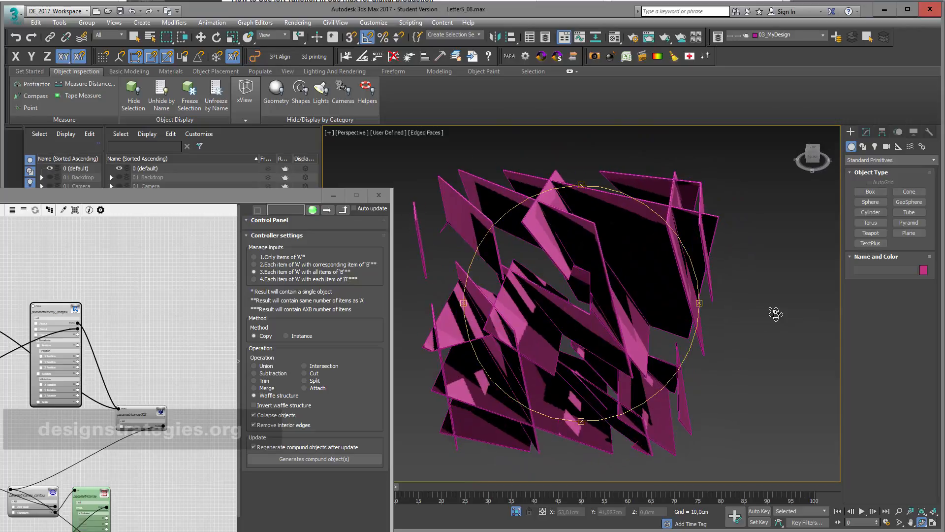
drag(562, 203, 441, 276)
- Select one slotted waffle panel with the Move tool and isolate it to examine its cuts
click(200, 38)
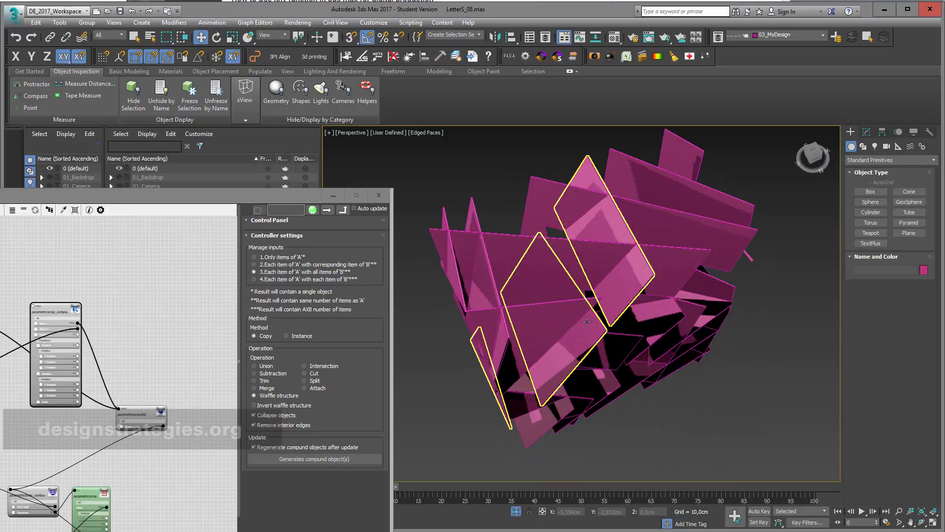
click(534, 253)
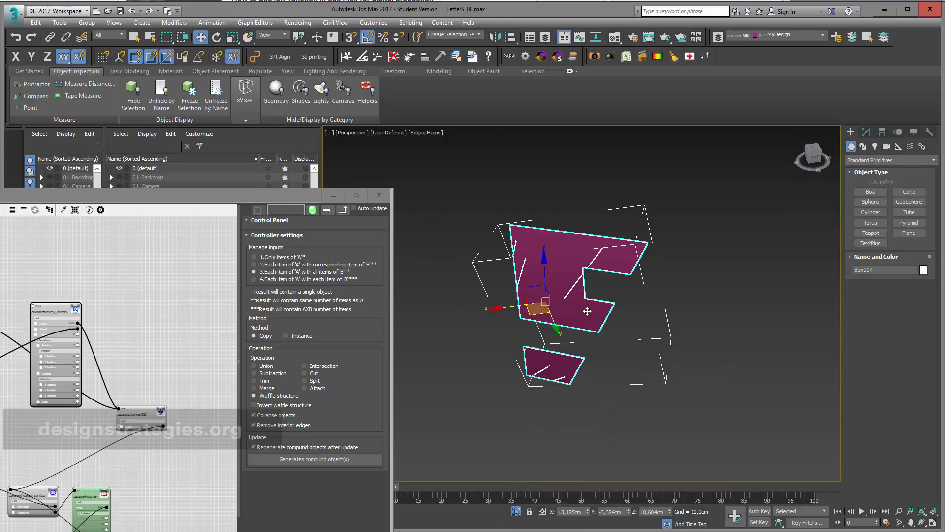
- Examine the isolated slotted panel and the two compounds' selected waffle members from several angles
click(920, 521)
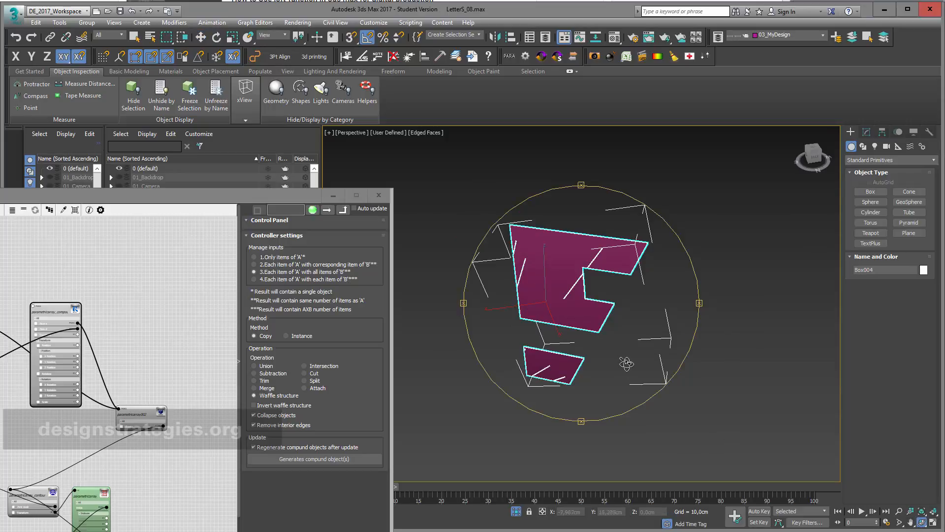
drag(625, 360, 550, 359)
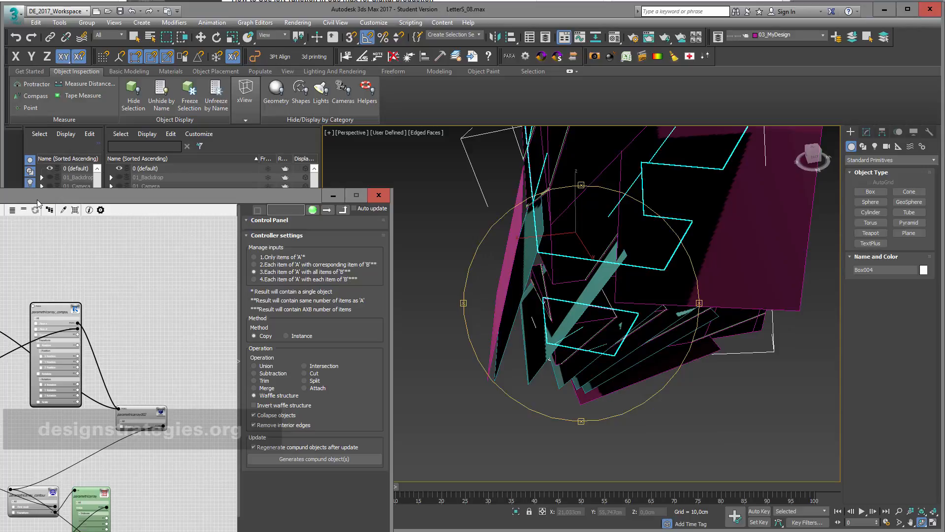
drag(37, 200, 92, 75)
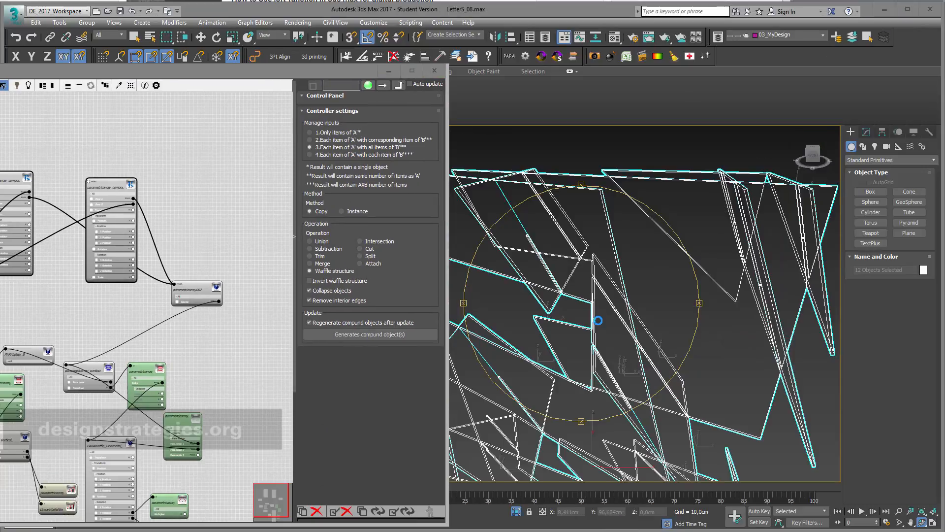
drag(598, 315, 628, 339)
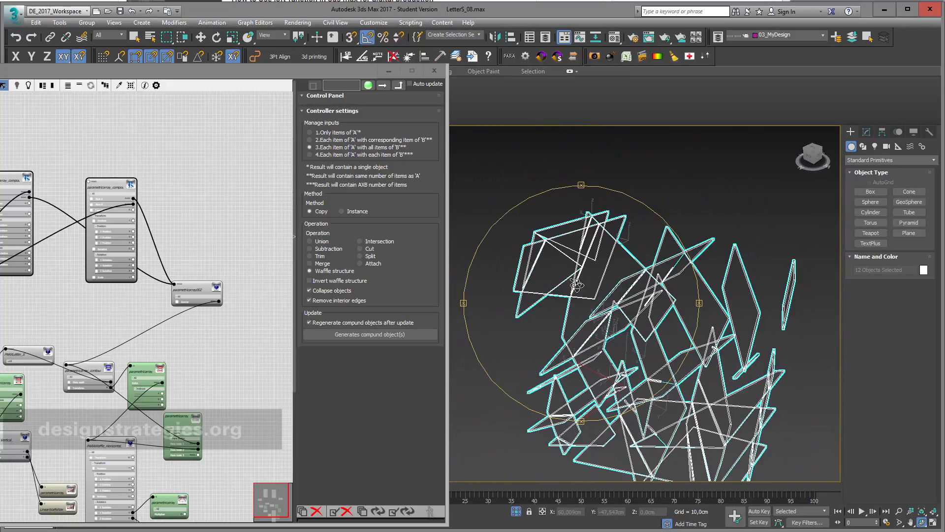
- Shift the two compound nodes slightly aside and reposition the Para 3d window so the node graph and its settings are accessible
middle_drag(48, 207, 87, 165)
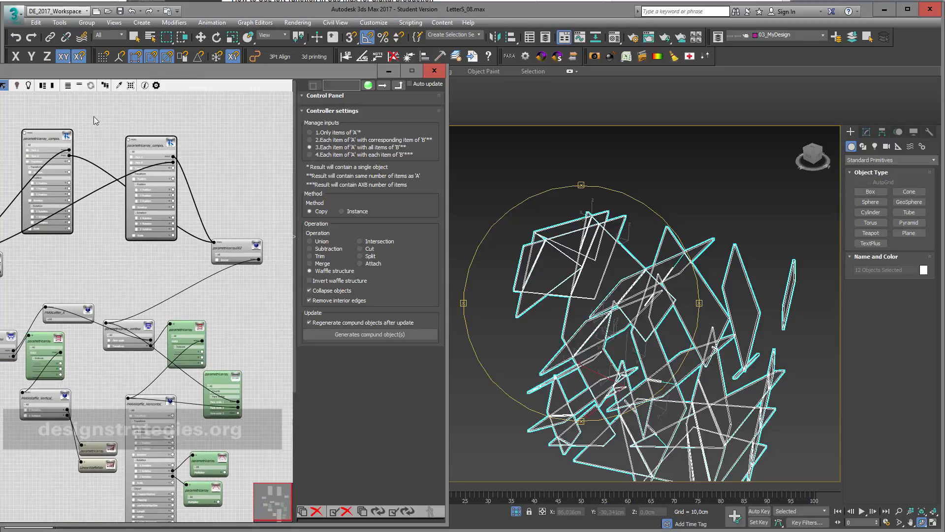
middle_drag(98, 122, 60, 114)
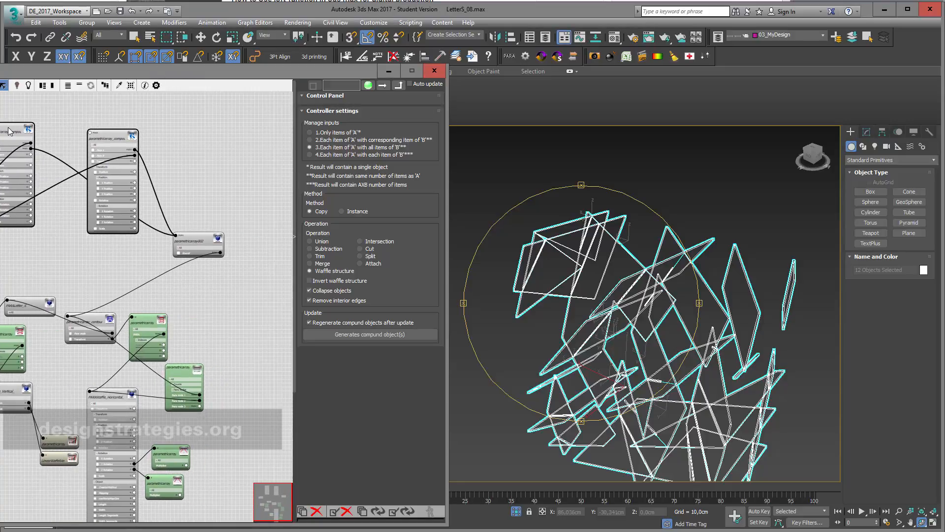
drag(9, 128, 0, 128)
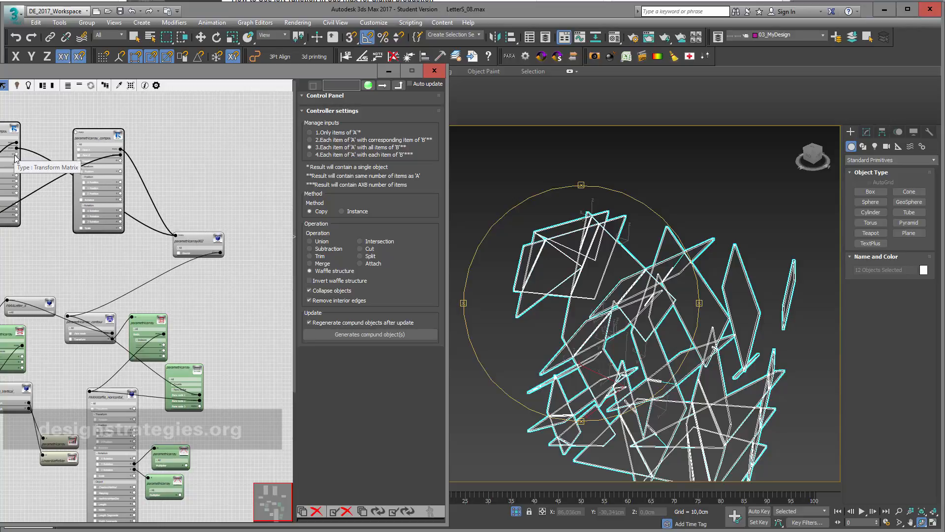
drag(193, 73, 413, 31)
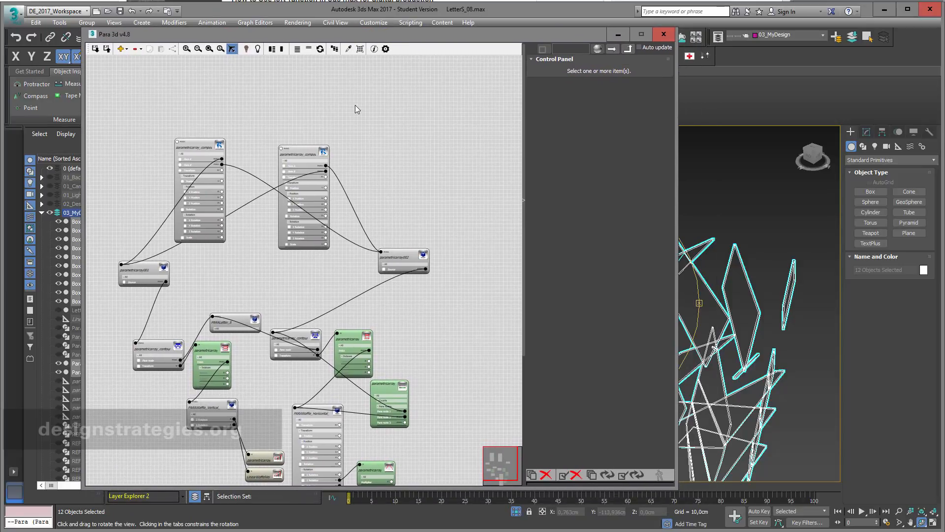
- Add a Snap shot container, link it to both compound nodes and place it above them in the graph
click(126, 52)
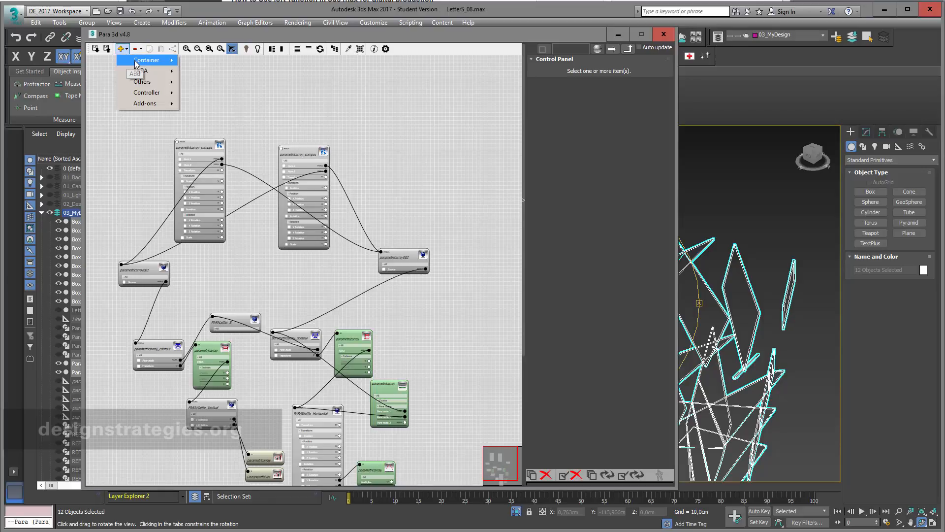
mouse_move(147, 61)
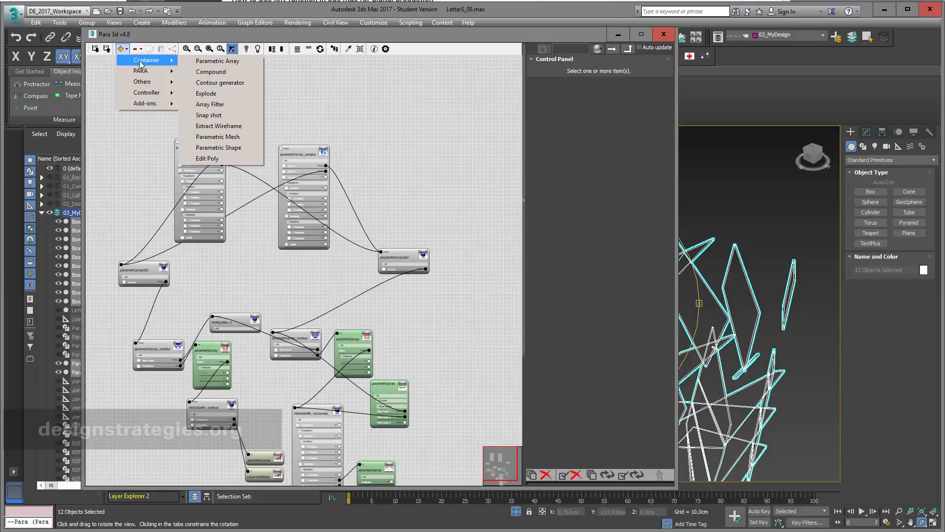
click(220, 116)
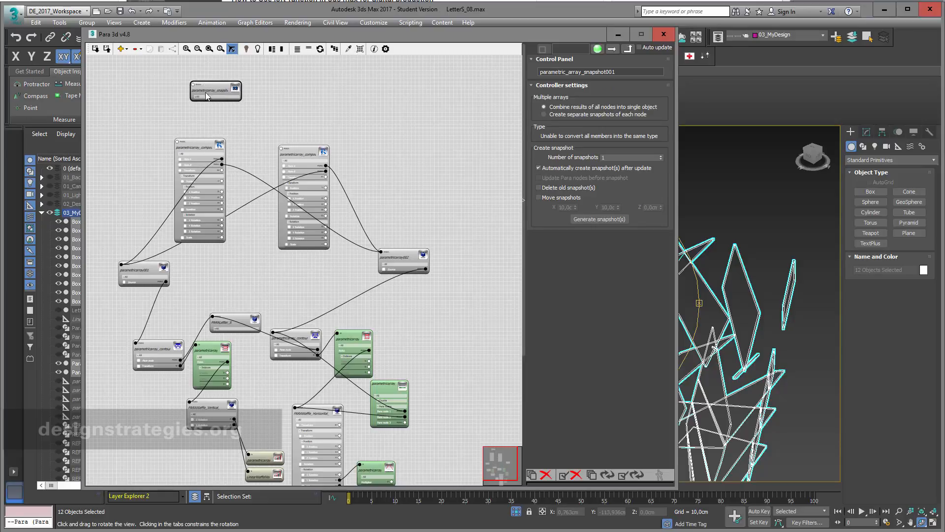
click(208, 100)
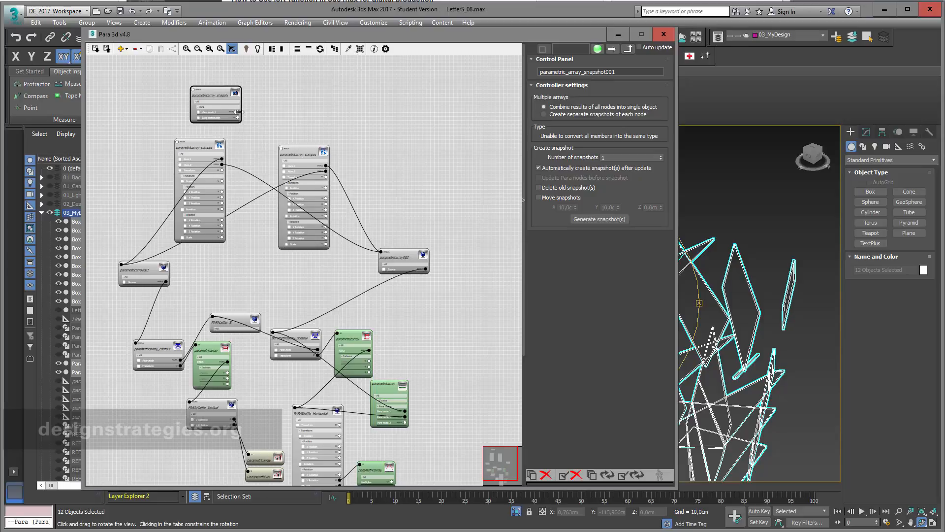
drag(238, 112, 178, 143)
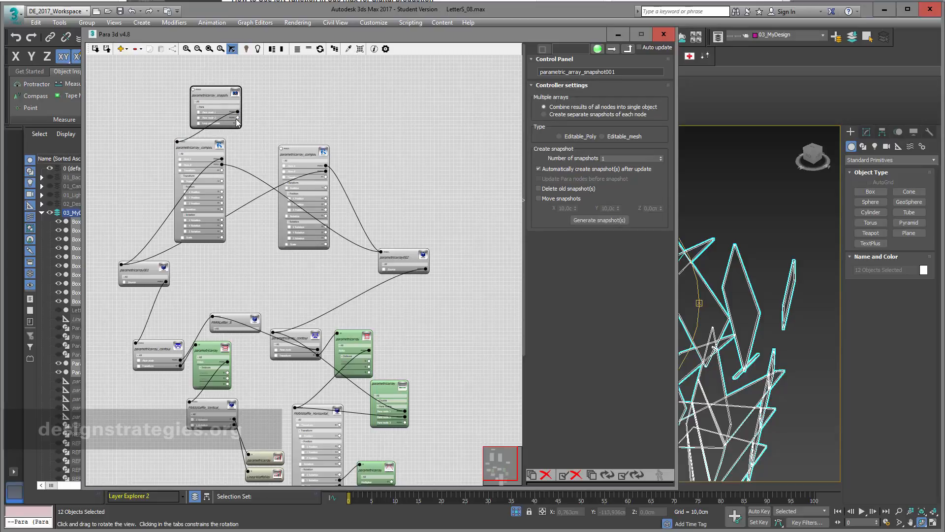
drag(238, 117, 282, 150)
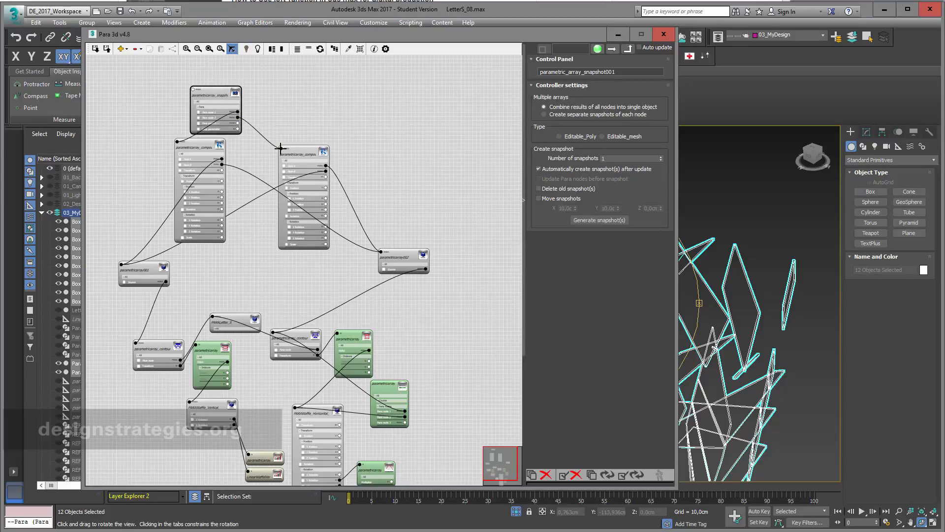
drag(203, 90, 169, 76)
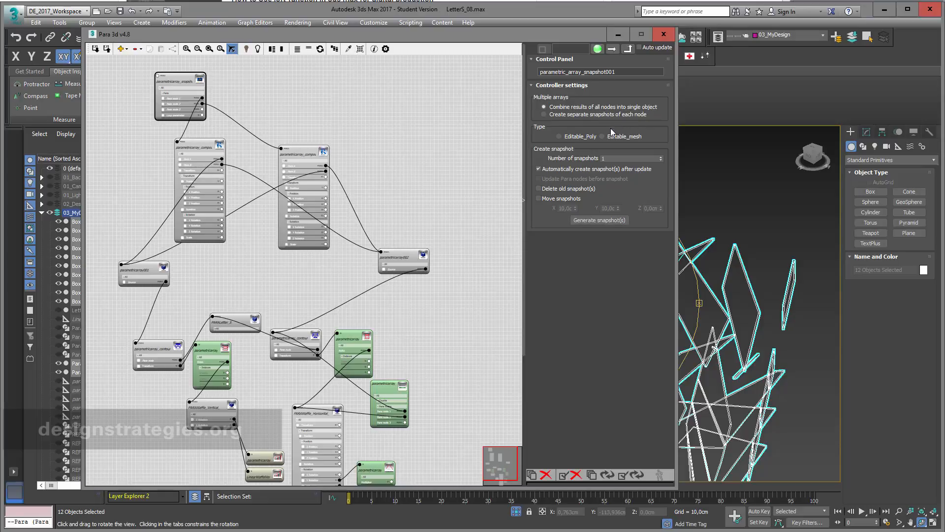
- Set the snapshot type to Editable_Poly, enable Move snapshots with an X offset of 50 cm, and generate the snapshot
click(559, 137)
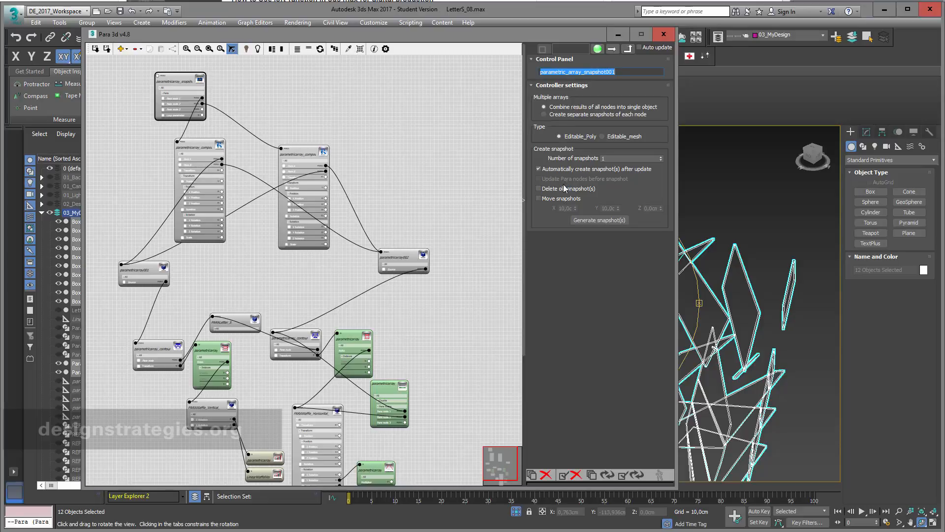
click(539, 198)
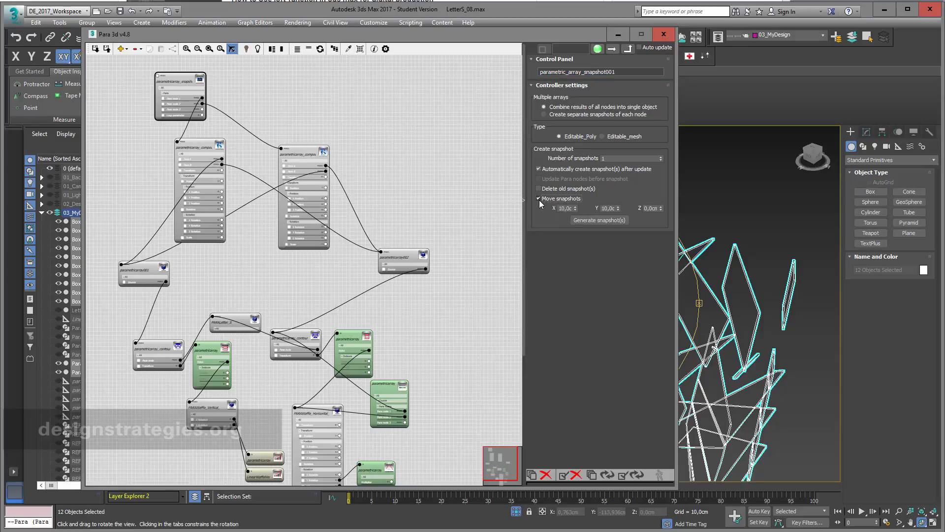
click(564, 208)
text(50)
key(Return)
click(606, 221)
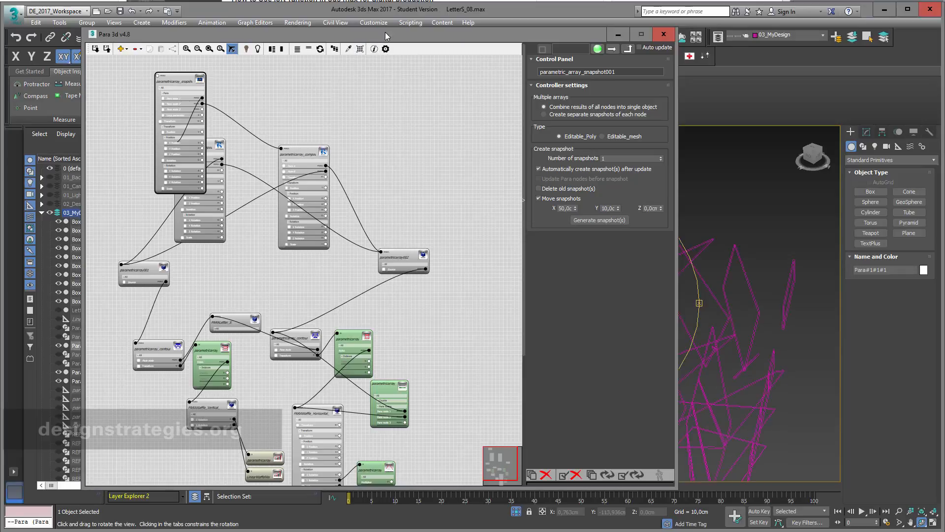
- Clear the Para 3d window off the generated snapshot and switch the perspective viewport to shaded display
mouse_move(386, 34)
mouse_down()
mouse_move(581, 459)
mouse_move(548, 442)
mouse_move(551, 464)
mouse_move(807, 380)
mouse_move(836, 160)
mouse_up()
key(F3)
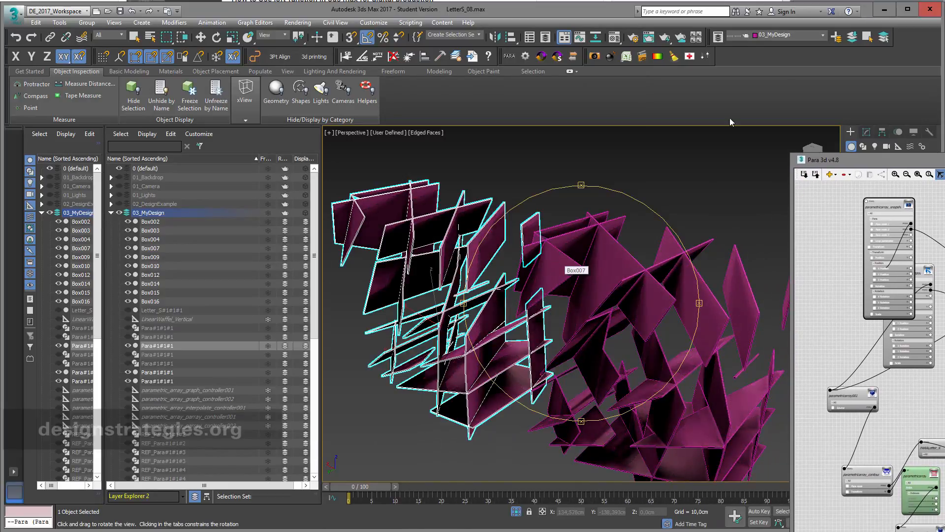
drag(883, 166, 613, 275)
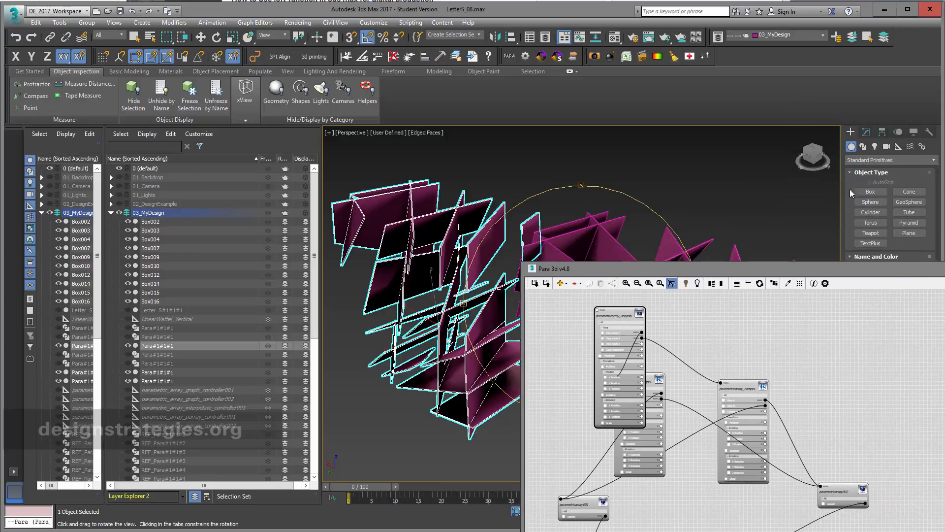
- Rename the selected snapshot object as Para_Visualisiation
click(867, 132)
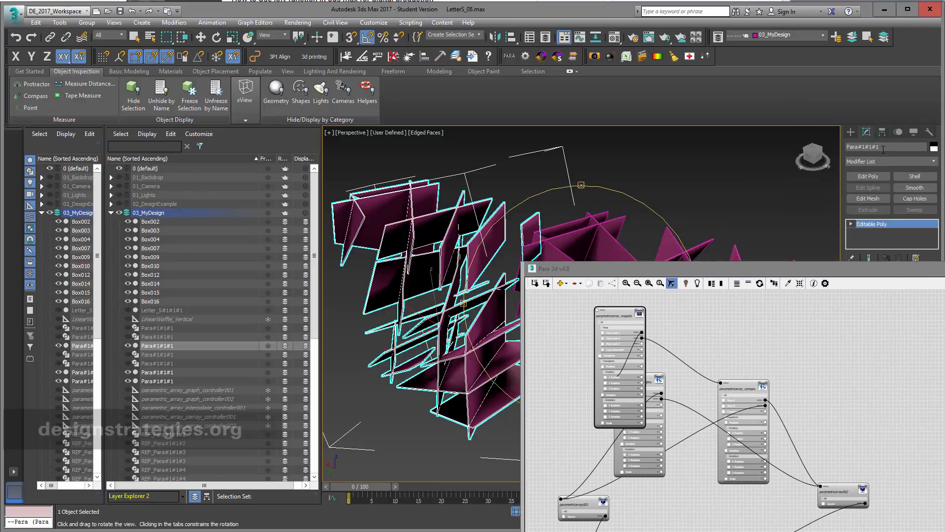
drag(883, 149, 860, 147)
text(_V)
text(isualisiation)
- Bring the Para 3d window back over the viewport and move the snapshot node beside the compound nodes
click(880, 271)
drag(882, 267, 680, 122)
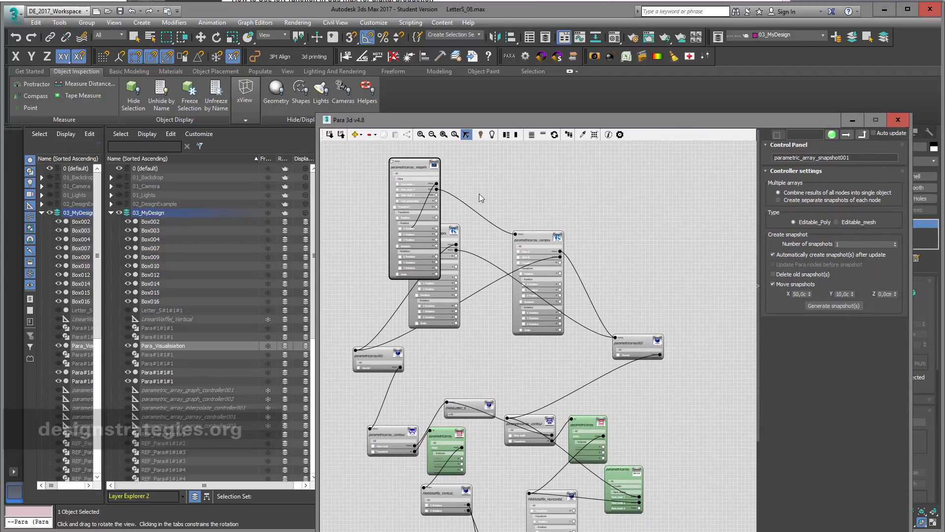
drag(416, 163, 357, 165)
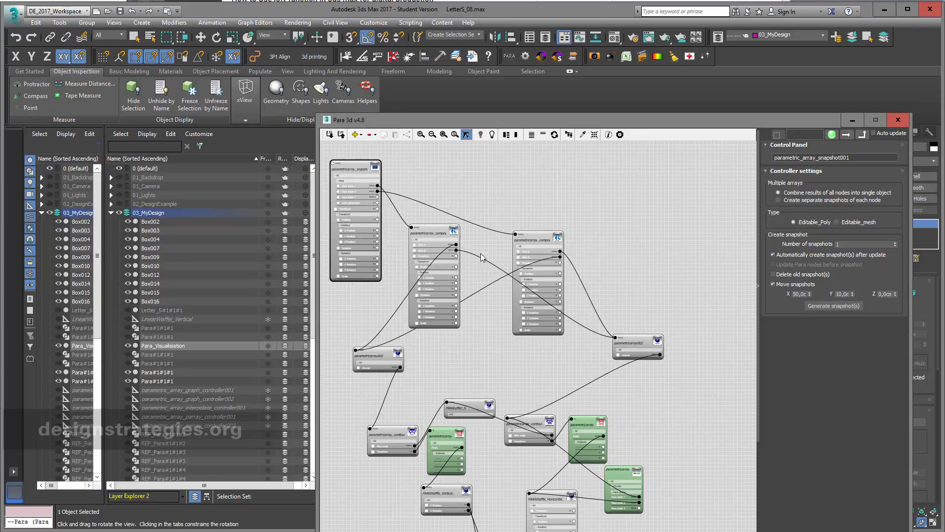
drag(539, 121, 450, 49)
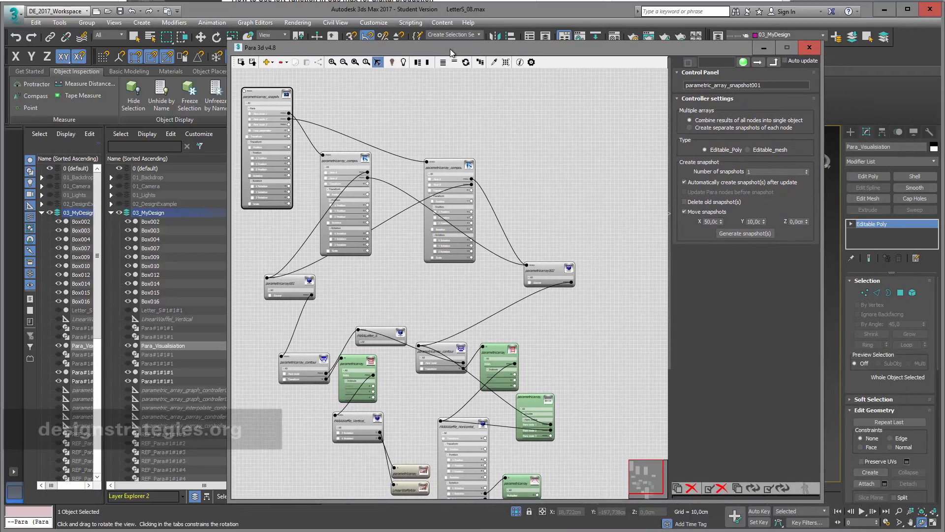